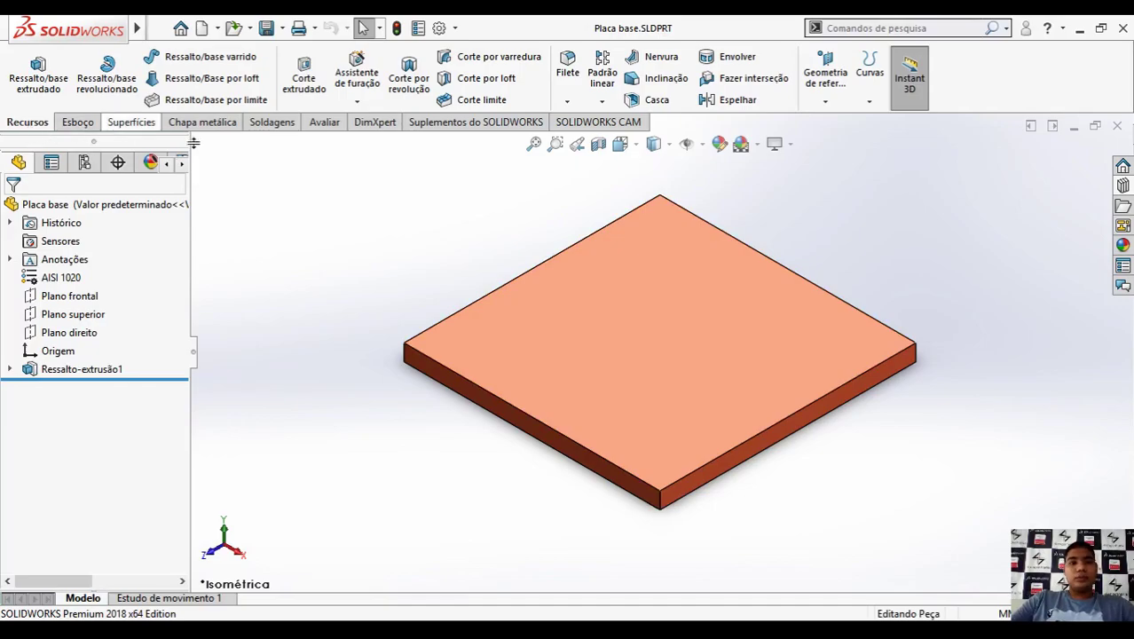
Step: Start a Hole Wizard feature with the countersink hole type and the Ansi Metric standard
left_click(357, 78)
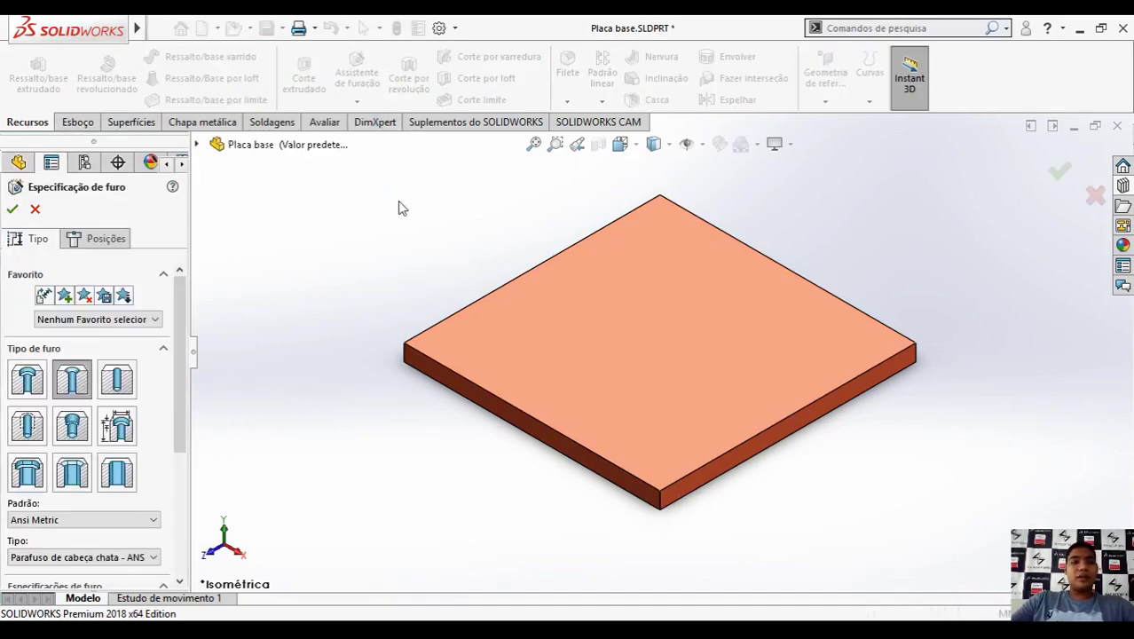
left_click_drag(182, 282, 176, 318)
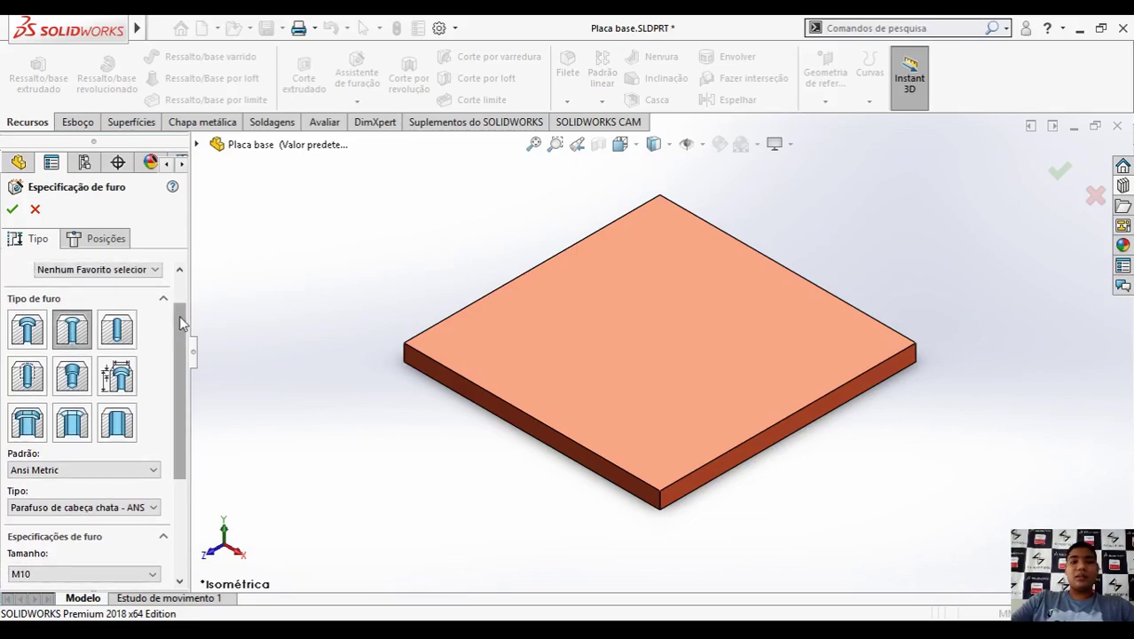
mouse_move(180, 317)
left_mouse_down()
mouse_move(180, 302)
mouse_move(180, 316)
left_mouse_up()
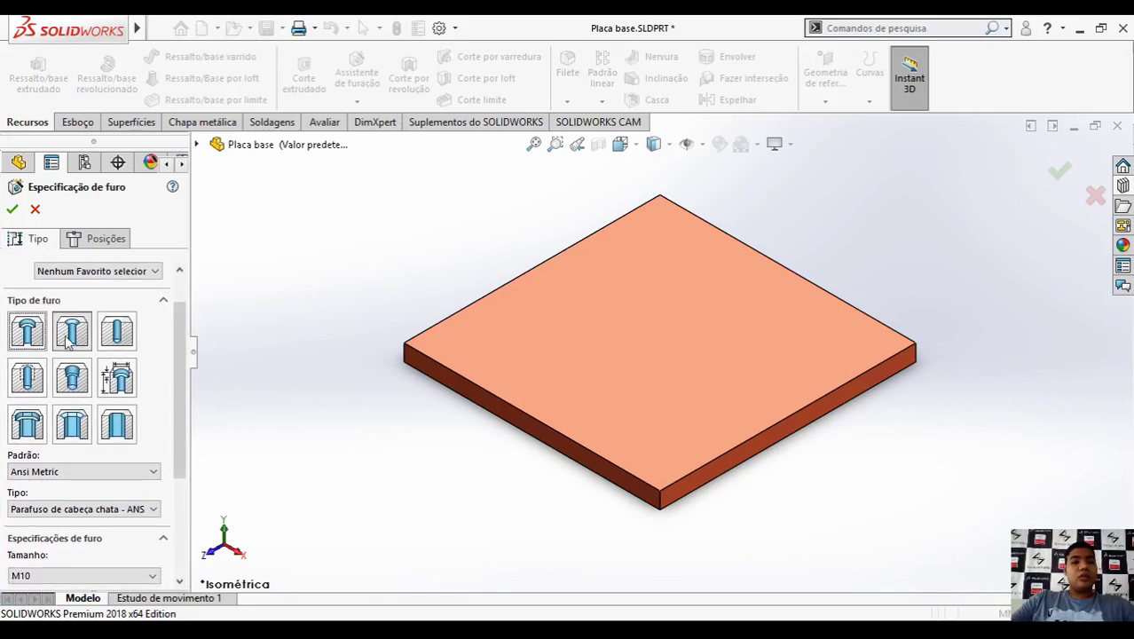
left_click_drag(177, 345, 178, 352)
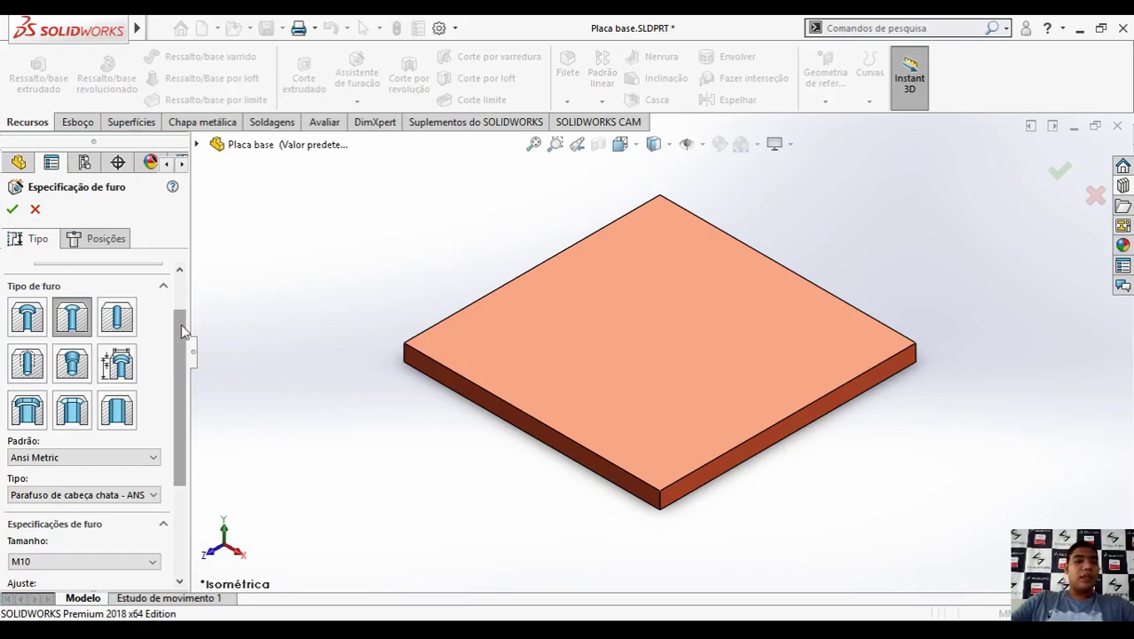
scroll(181, 330, "up", 1)
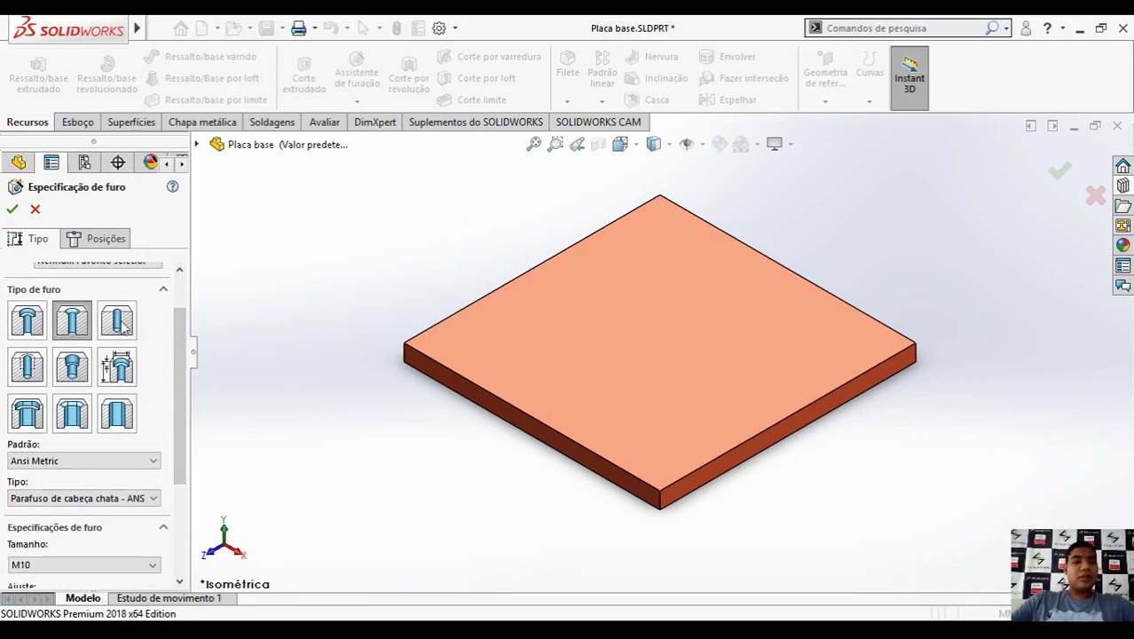
scroll(175, 366, "down", 1)
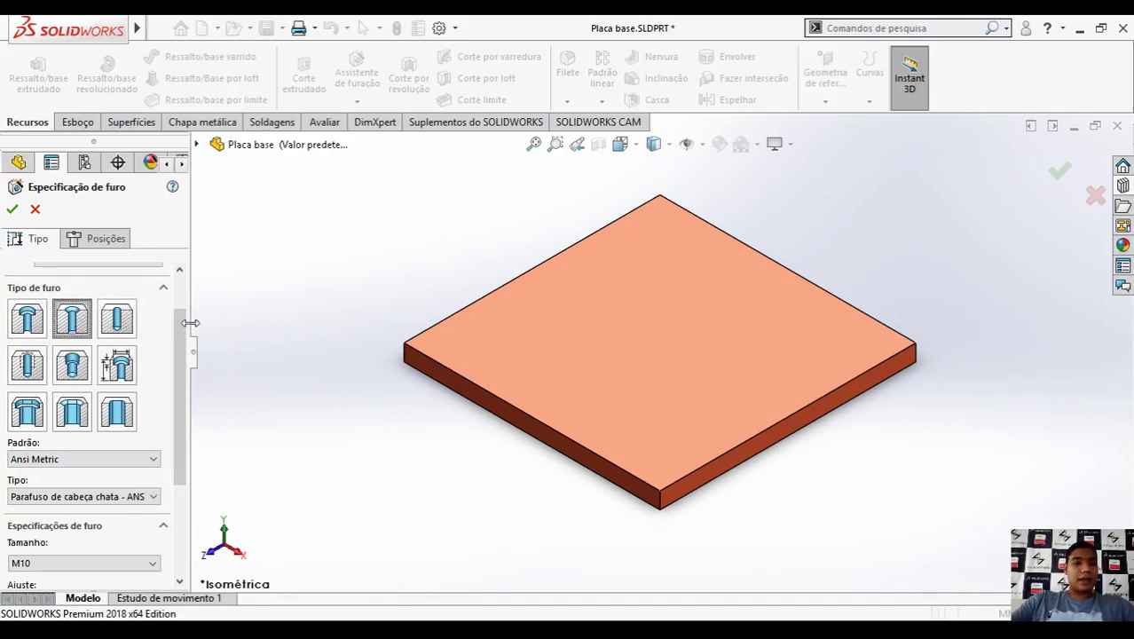
scroll(182, 336, "down", 1)
left_click(104, 408)
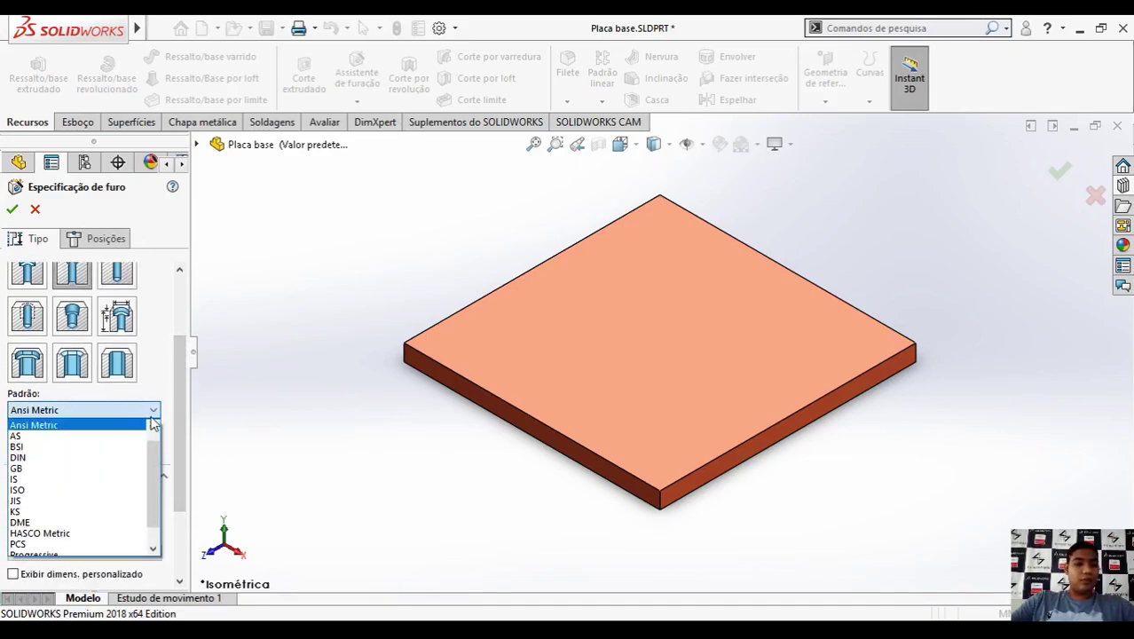
left_click_drag(157, 455, 155, 488)
scroll(87, 455, "up", 1)
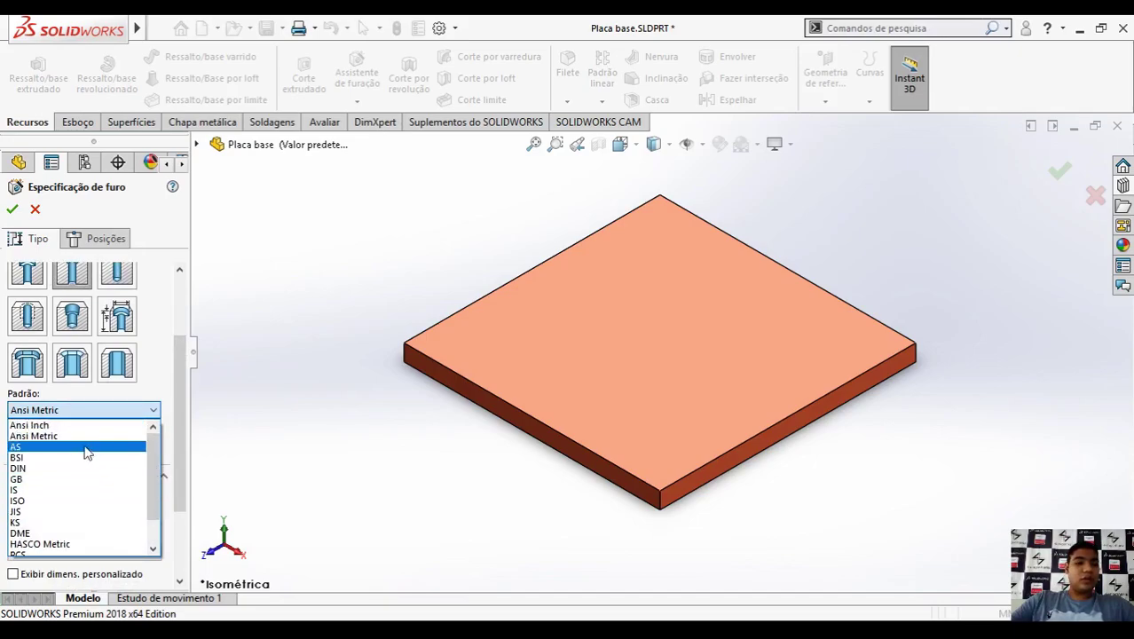
left_click(86, 440)
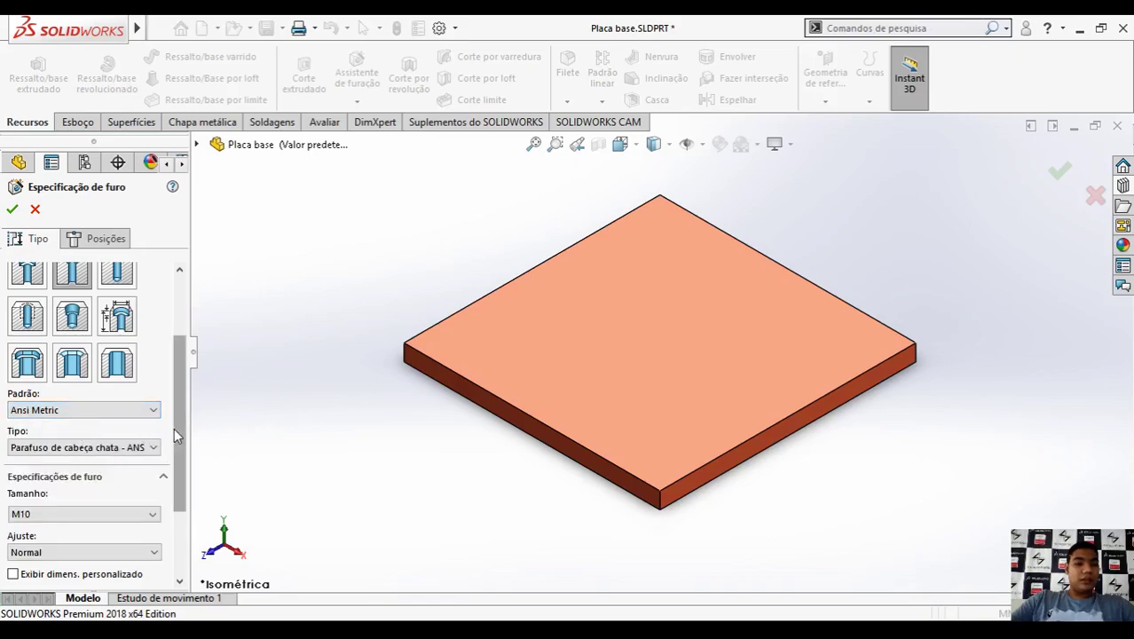
Step: Specify the hole for a flat head screw (Parafuso de cabeça chata), size M10, with Normal fit
left_click_drag(174, 428, 171, 464)
left_click(140, 375)
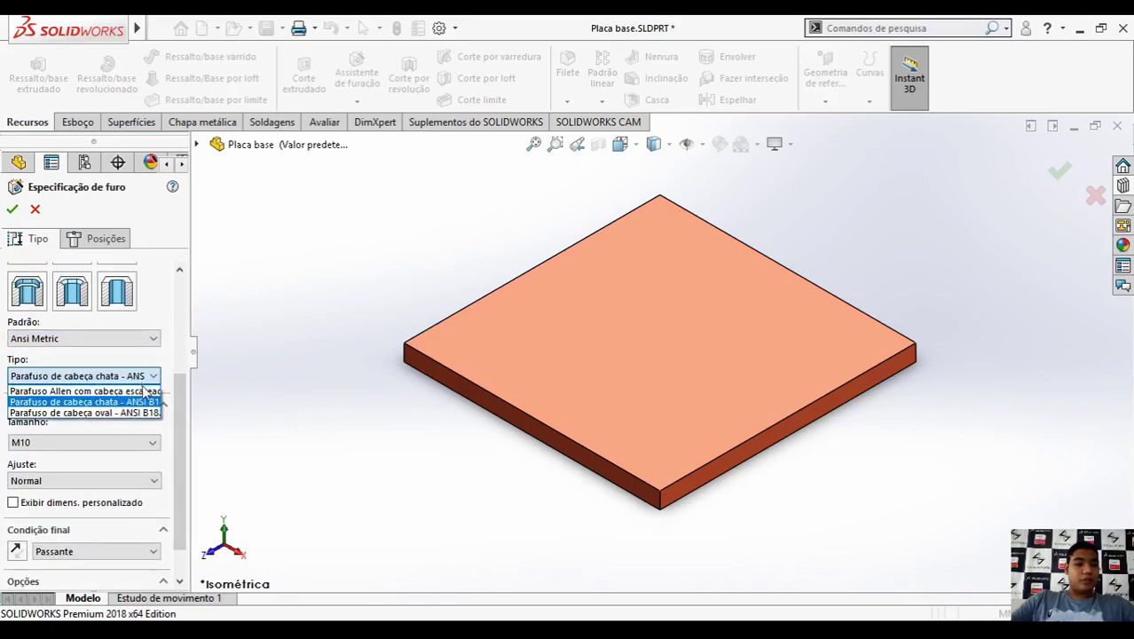
left_click(133, 402)
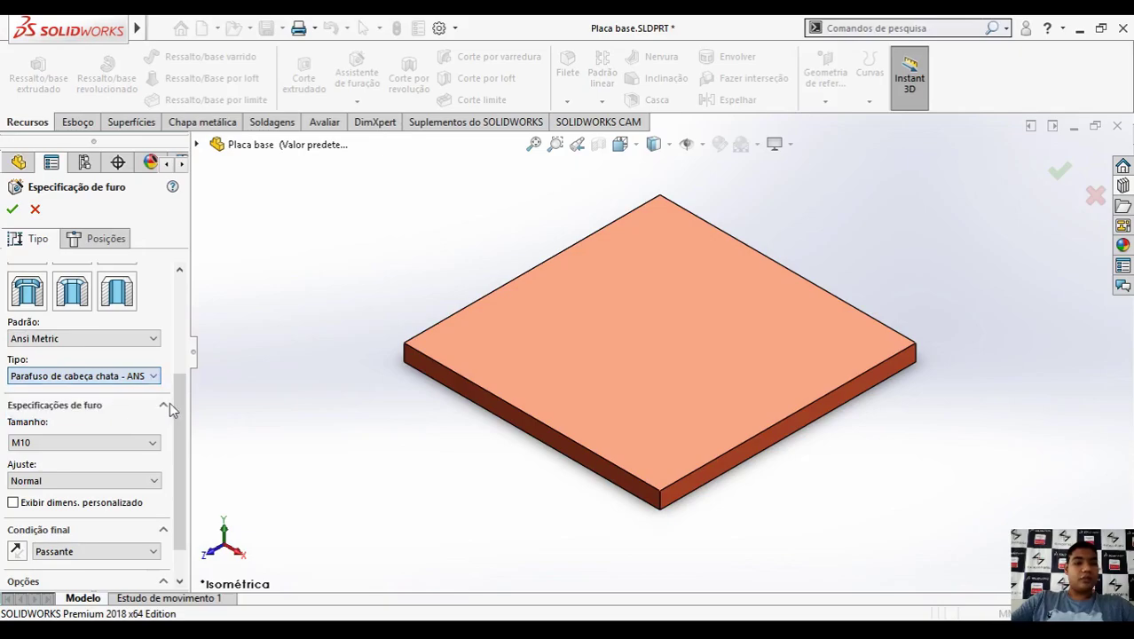
scroll(184, 388, "down", 1)
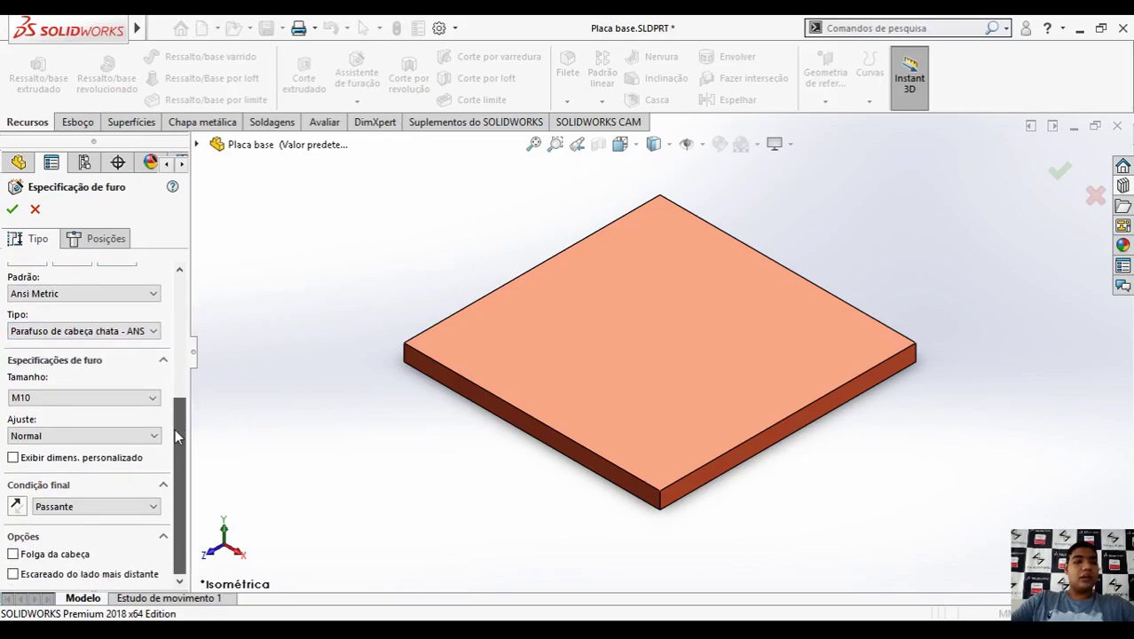
left_click(154, 399)
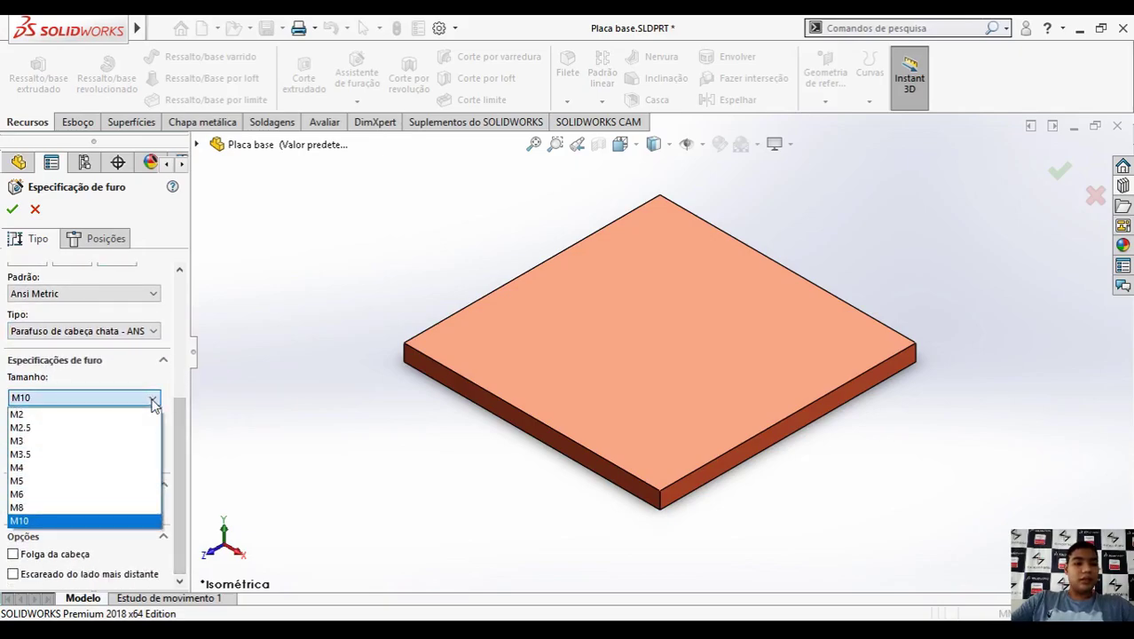
left_click(79, 520)
left_click(155, 435)
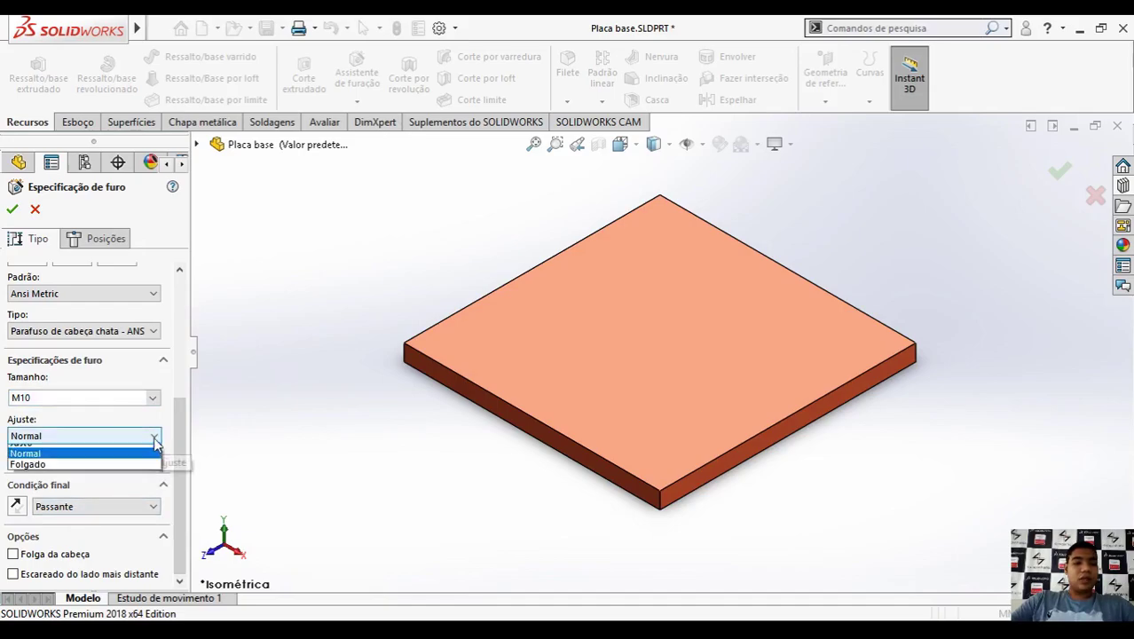
left_click(133, 461)
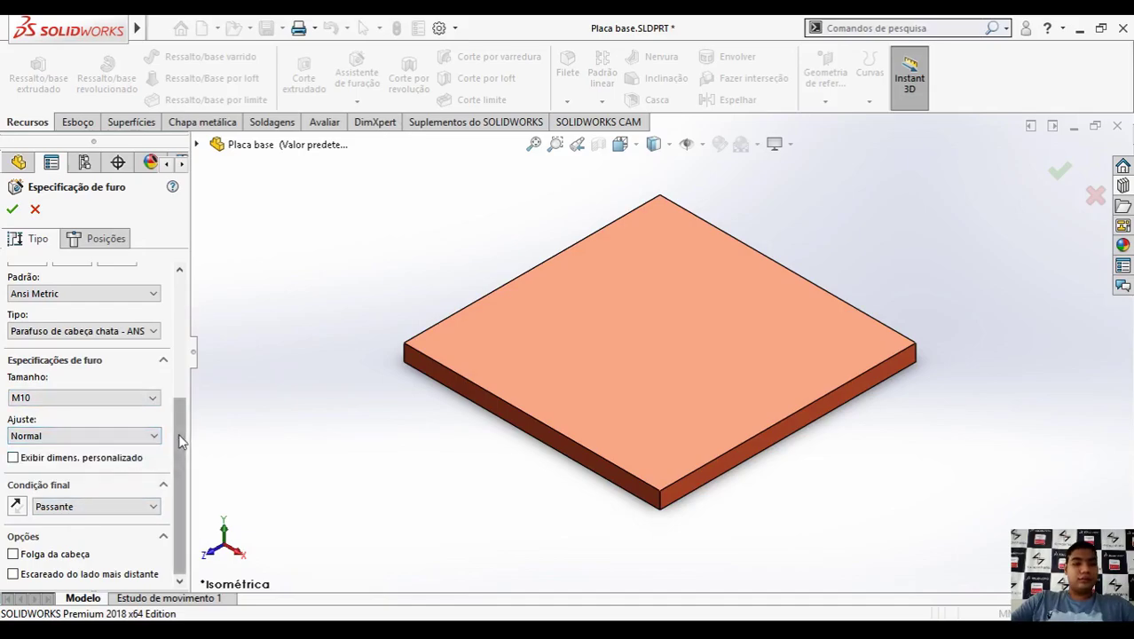
Step: Keep custom sizing turned off and set the hole's end condition to Passante (through all)
left_click(14, 458)
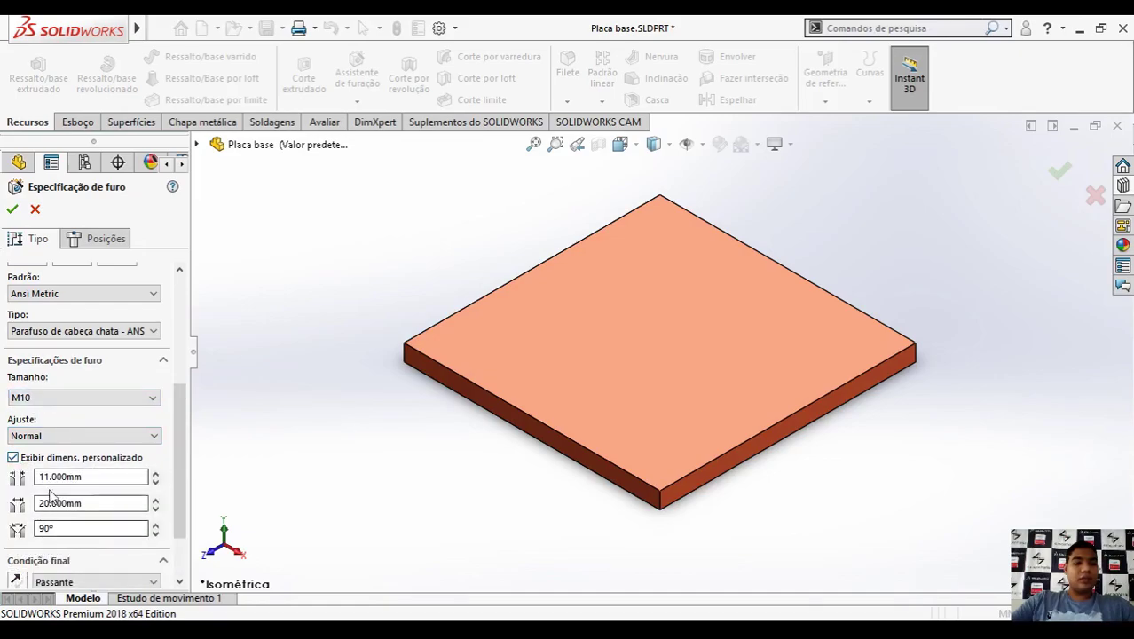
left_click(14, 457)
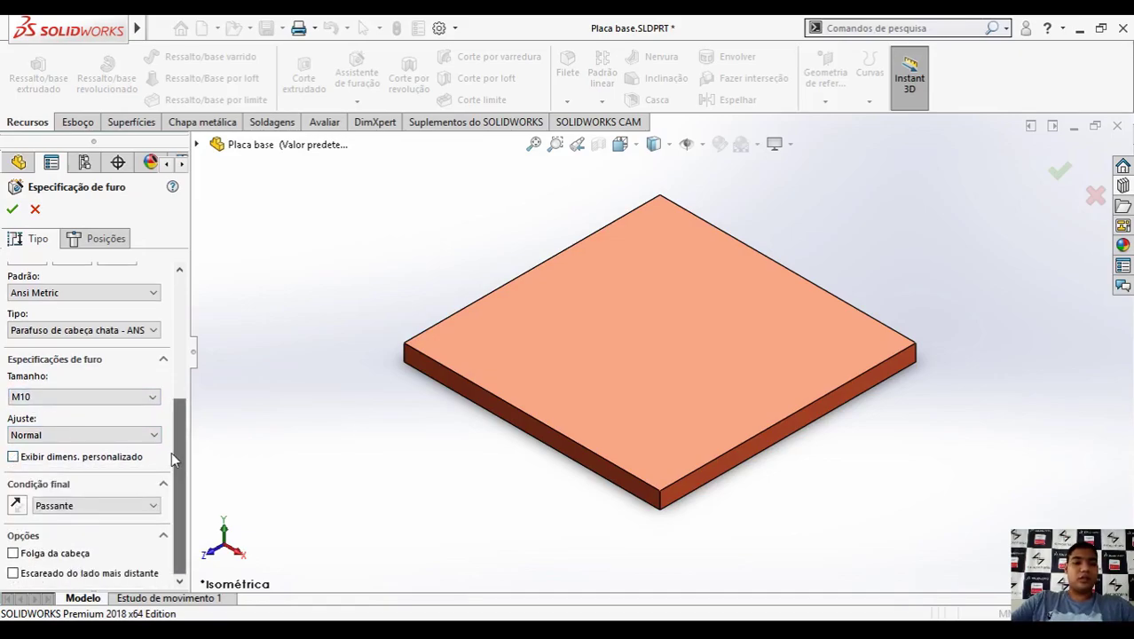
left_click(86, 507)
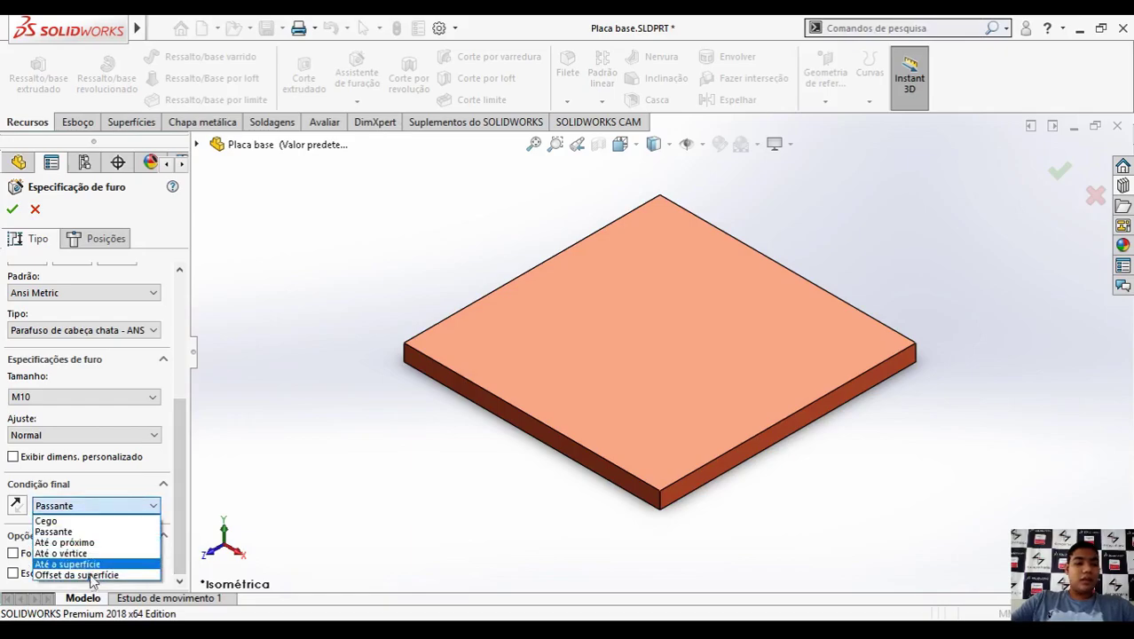
left_click(93, 531)
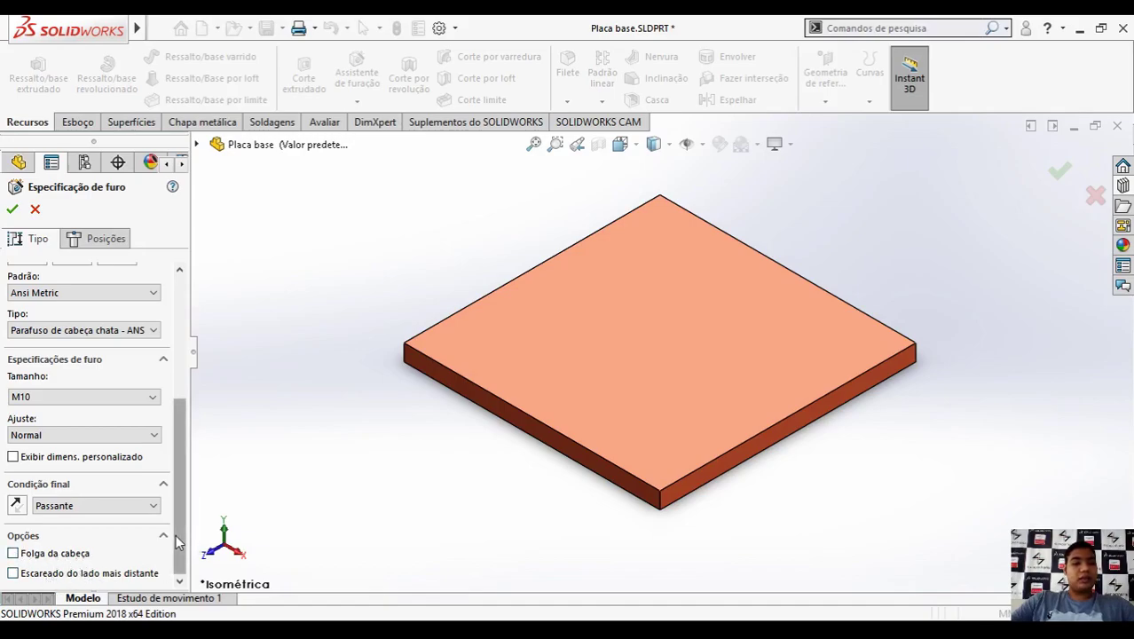
Step: Place two hole points on the plate's top face, one near the upper-left corner and one near the lower-left corner
scroll(177, 539, "up", 5)
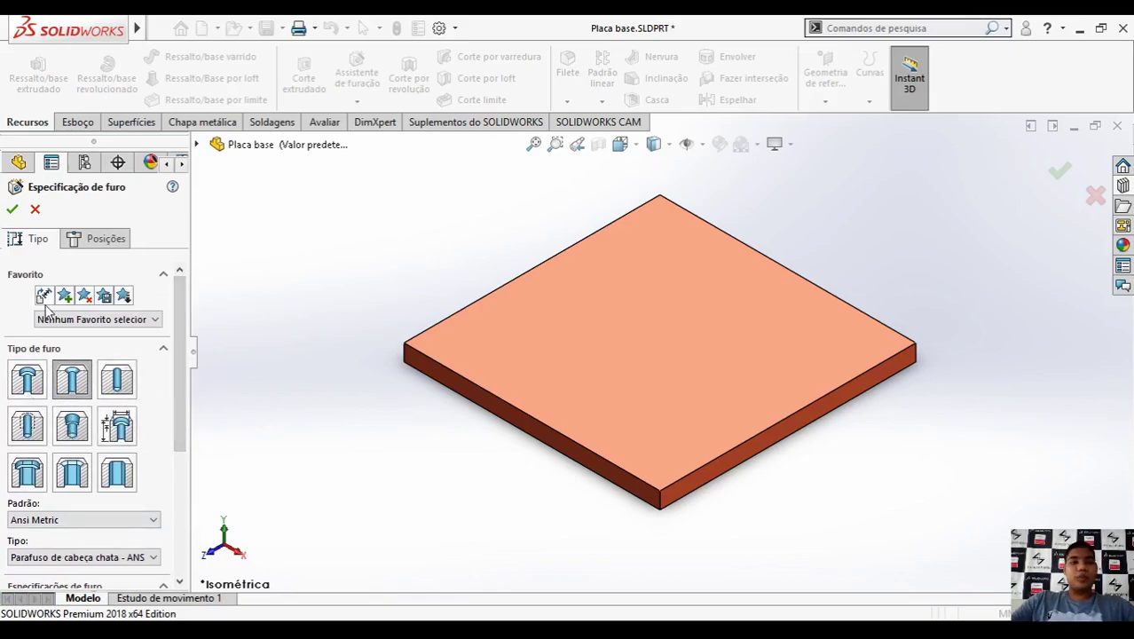
left_click(102, 245)
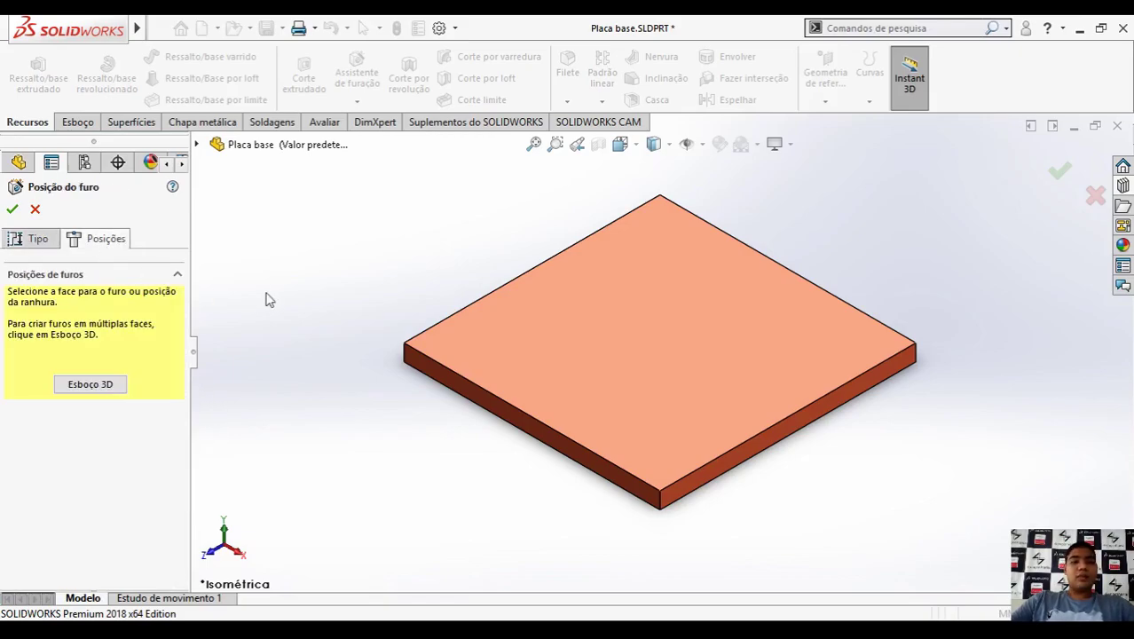
left_click(624, 306)
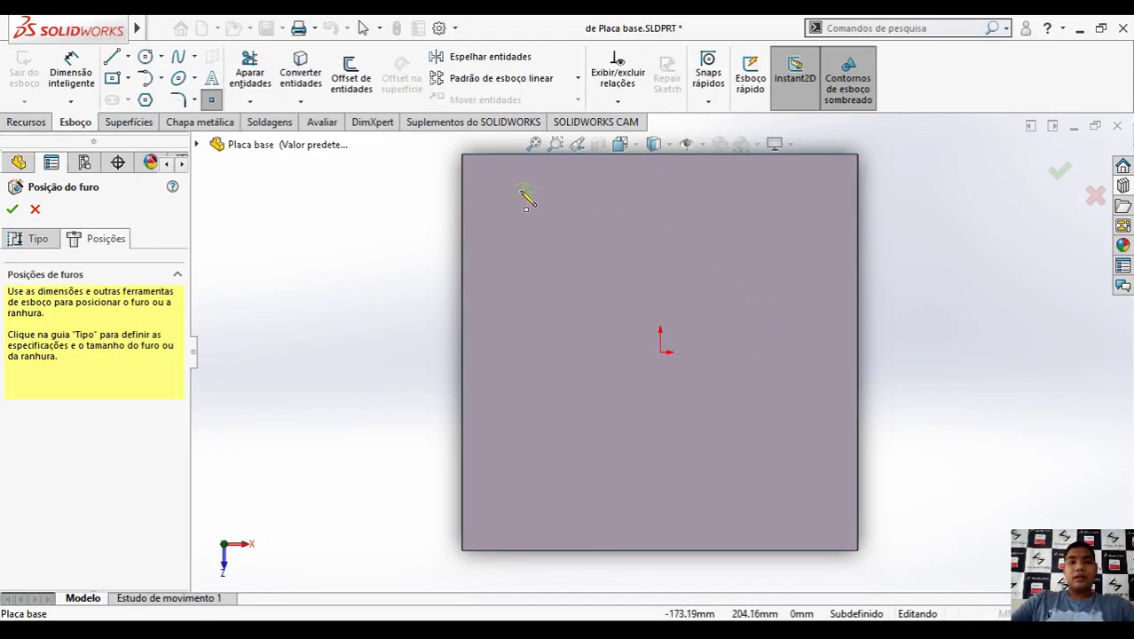
left_click(507, 189)
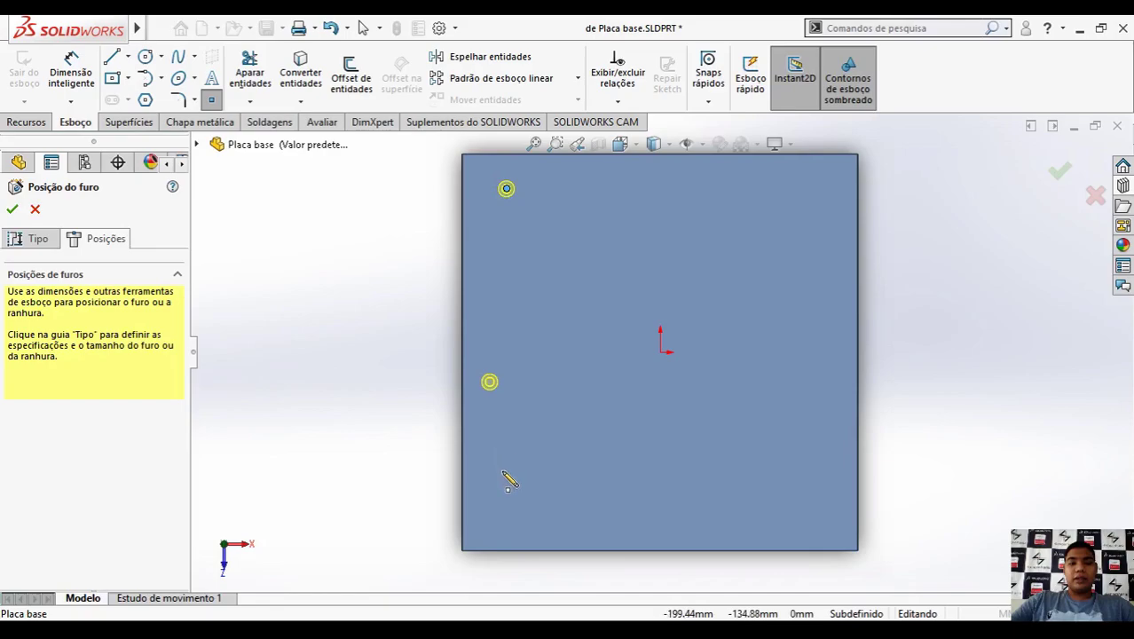
left_click(506, 517)
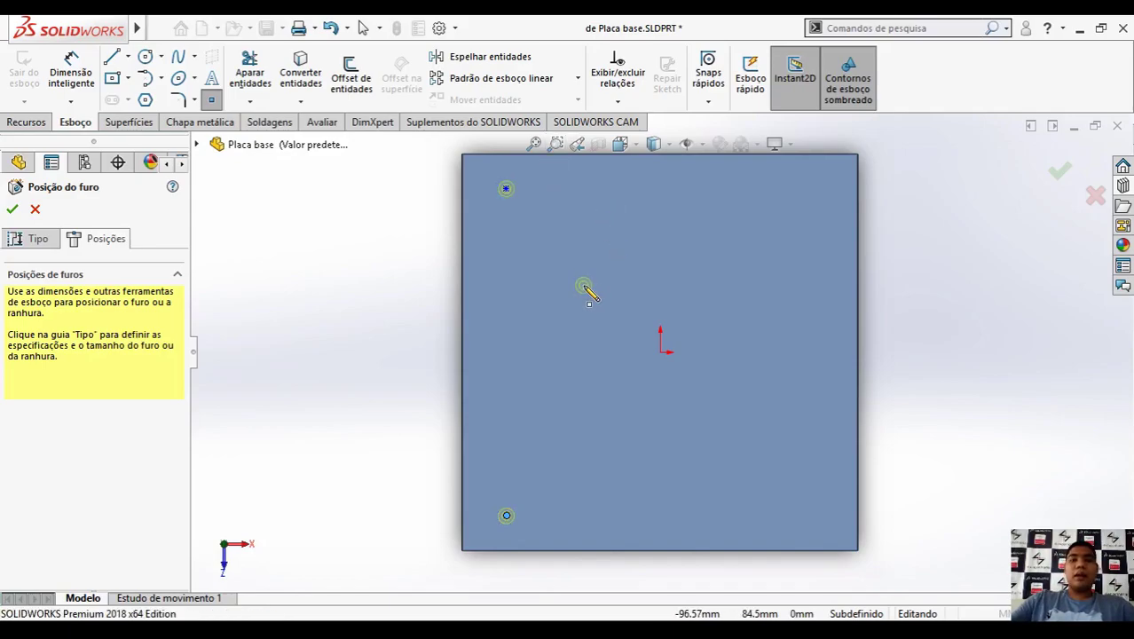
key("Escape")
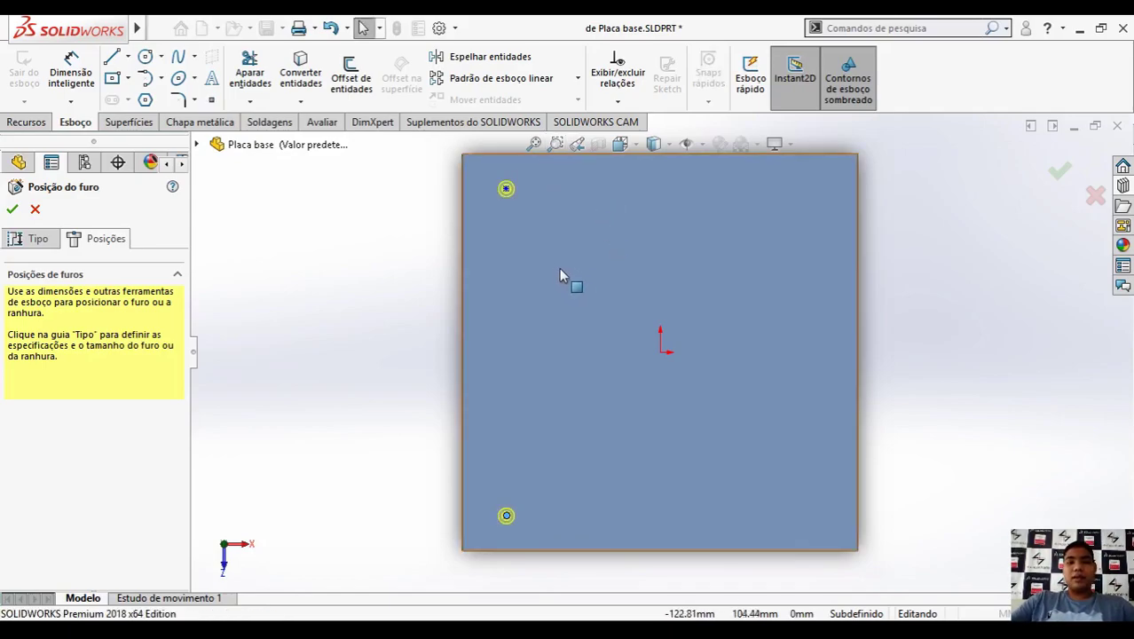
Step: Add a vertical relation between the two hole points
left_click(505, 188)
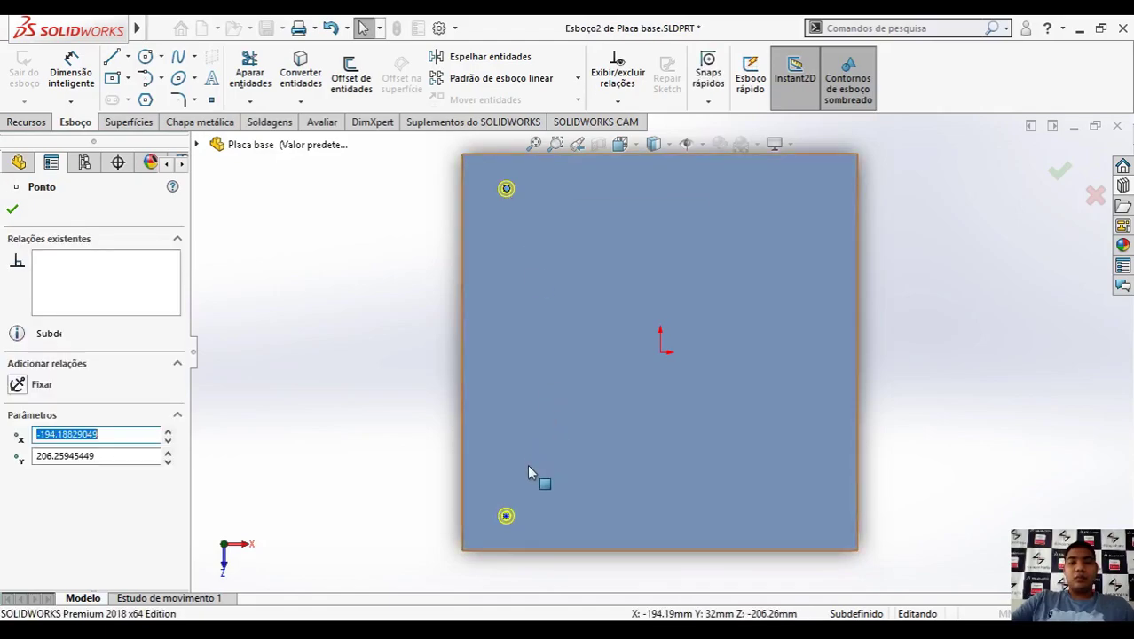
left_click(506, 516, "ctrl")
left_click(18, 500)
left_click(318, 383)
Step: Dimension the upper hole point 40 mm from the plate's upper edge
scroll(484, 244, "up", 2)
scroll(555, 209, "down", 4)
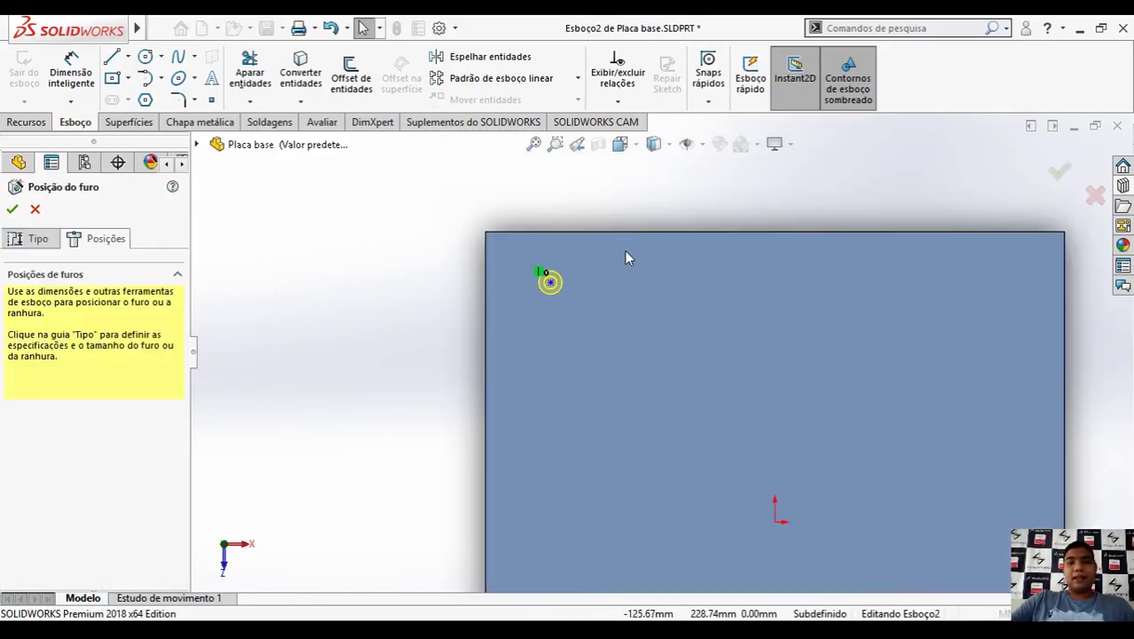
left_click(85, 82)
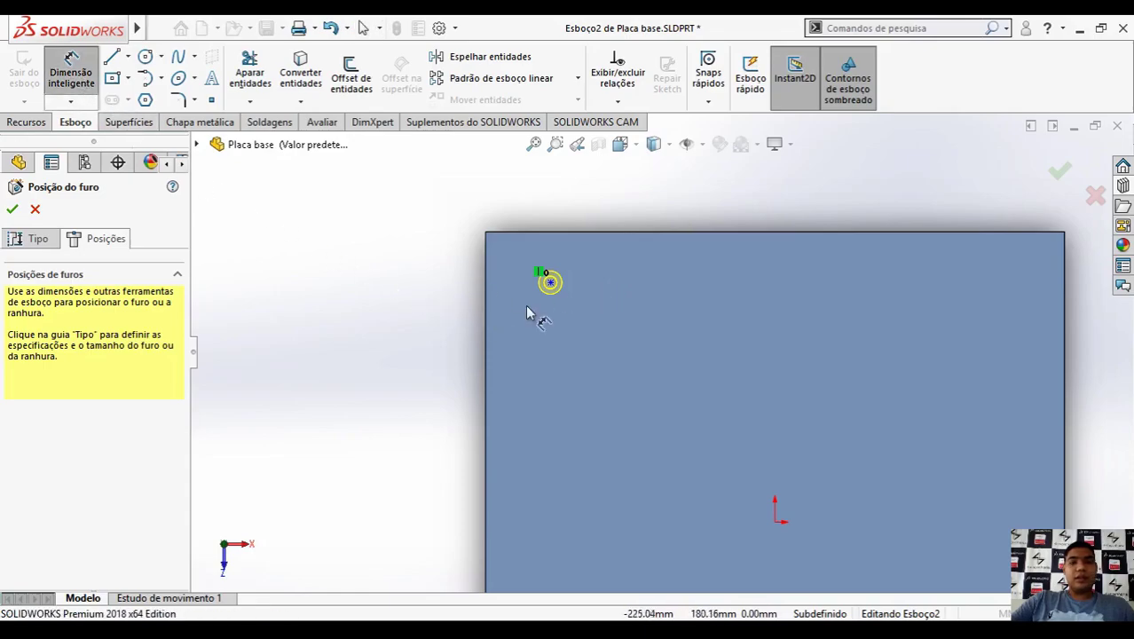
left_click(549, 281)
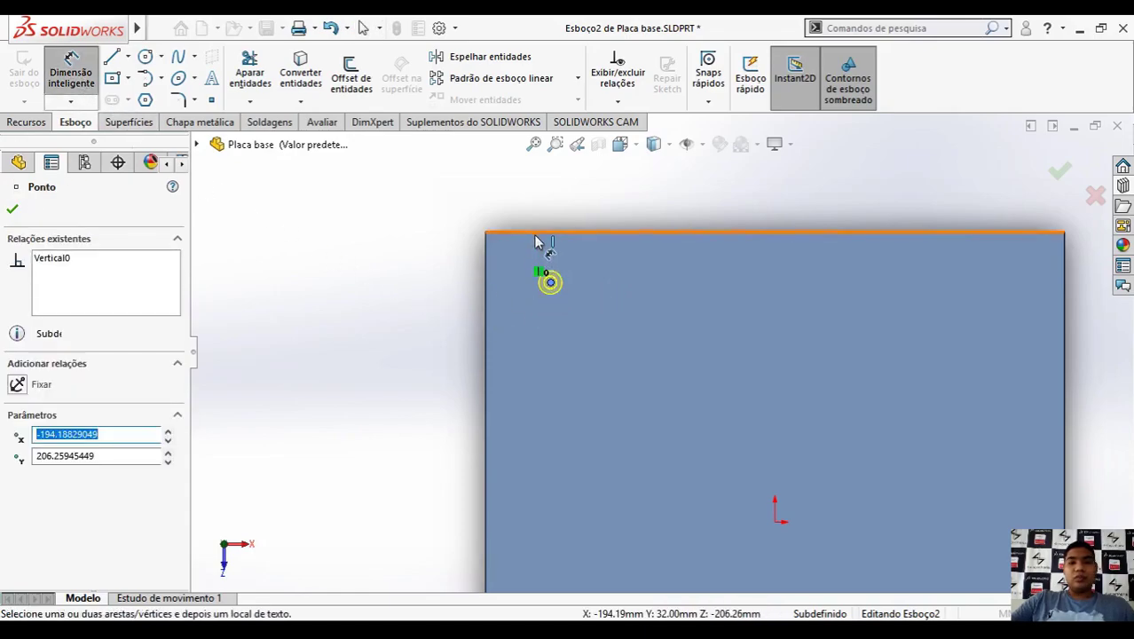
left_click(537, 234)
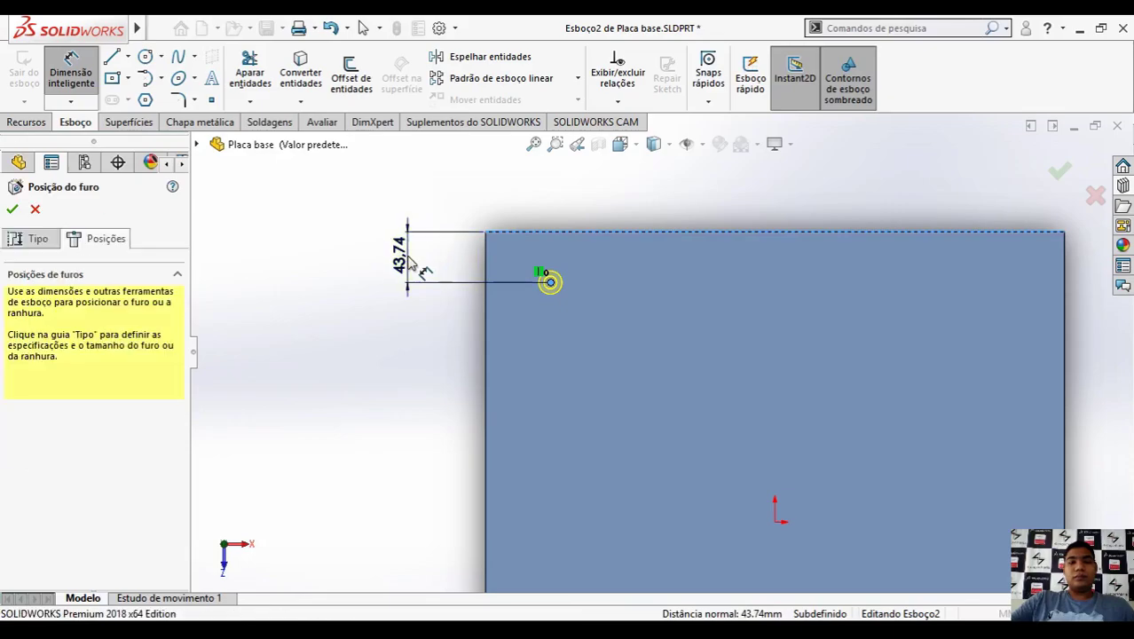
left_click(409, 257)
type("40")
key("Return")
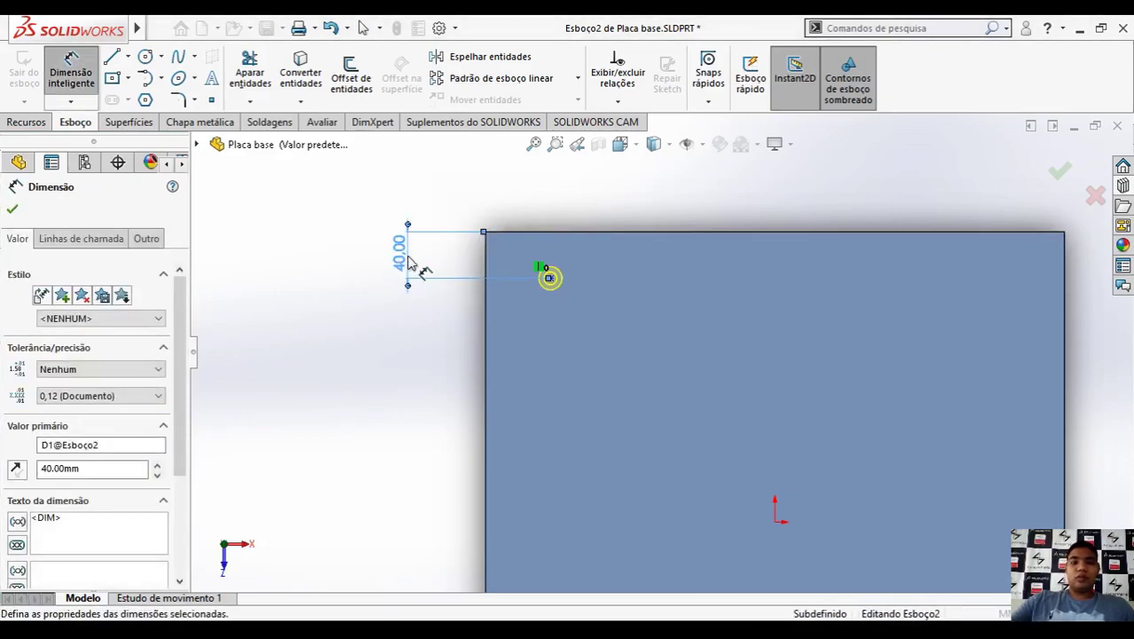
Step: Dimension the upper hole point 60 mm from the plate's left edge
left_click(547, 278)
left_click(496, 317)
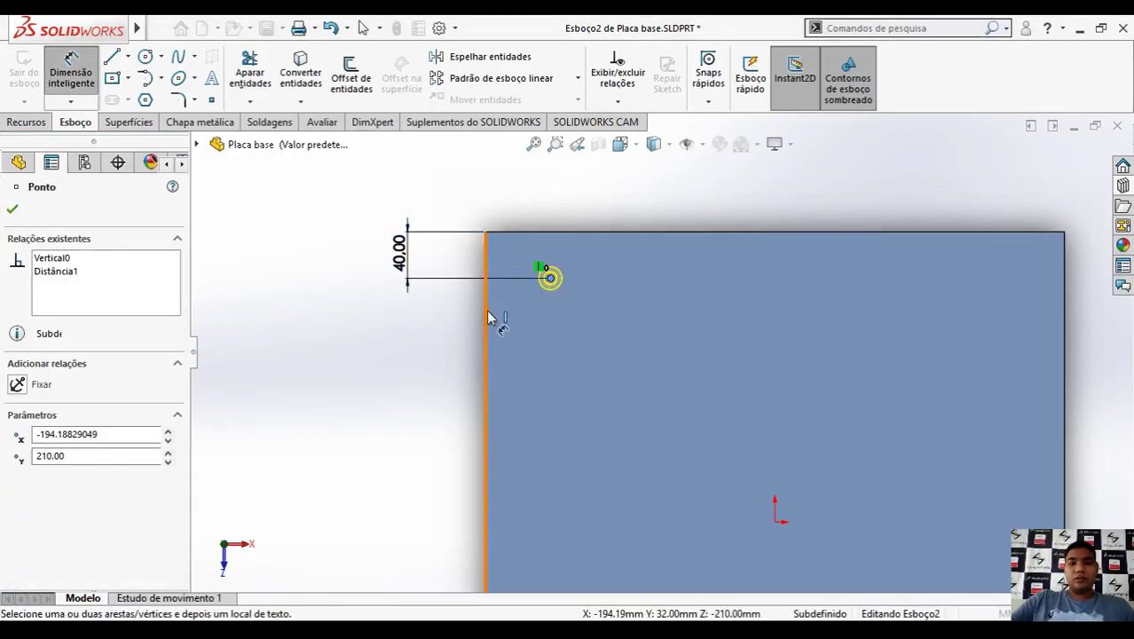
left_click(521, 191)
type("60")
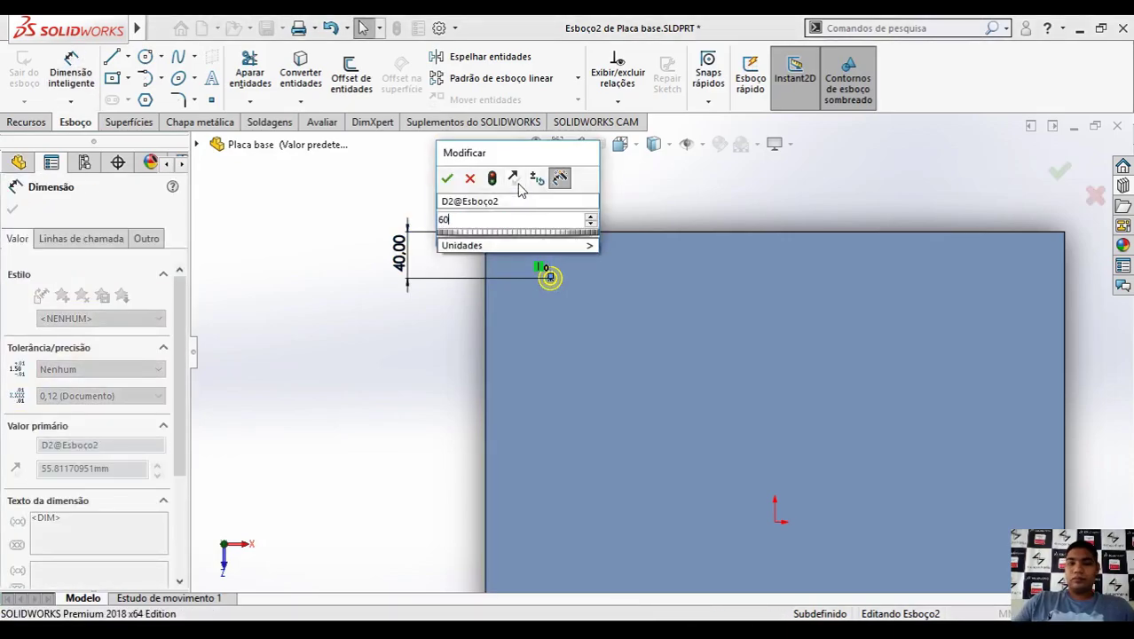
key("Return")
Step: Dimension the lower hole point 40 mm from the plate's lower edge
scroll(575, 323, "up", 7)
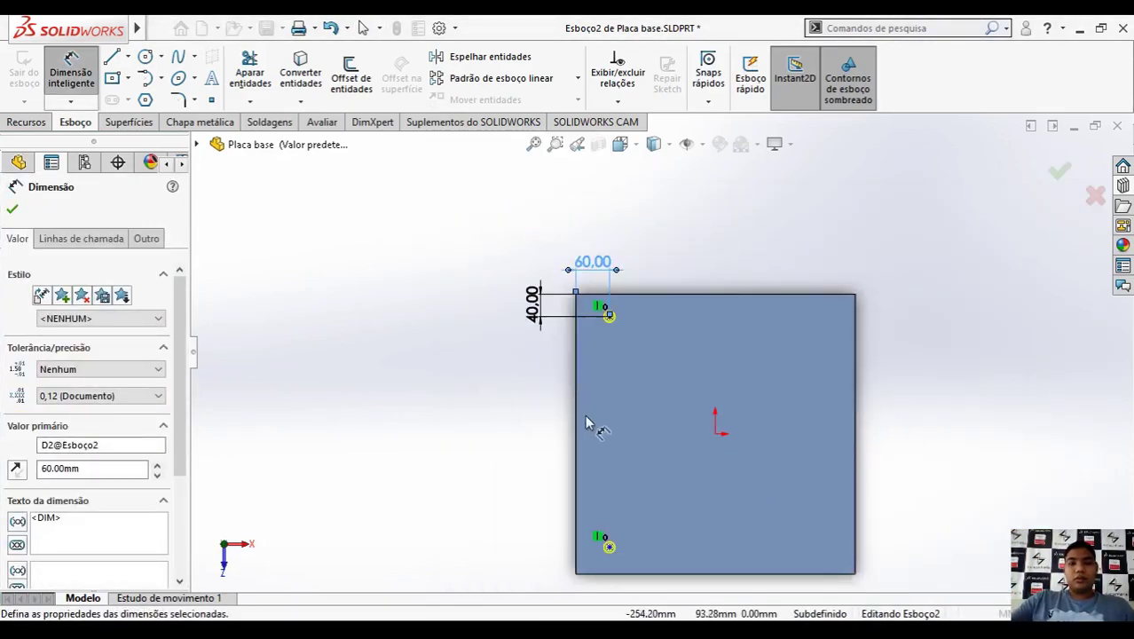
scroll(632, 463, "down", 4)
scroll(650, 451, "up", 2)
scroll(646, 449, "down", 1)
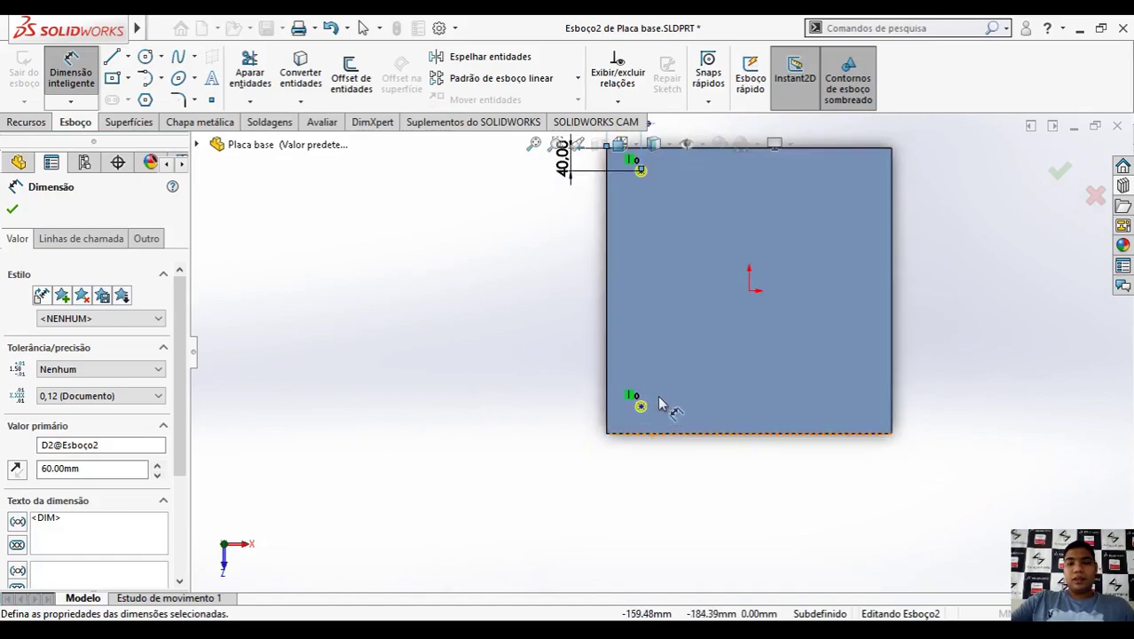
scroll(661, 405, "down", 2)
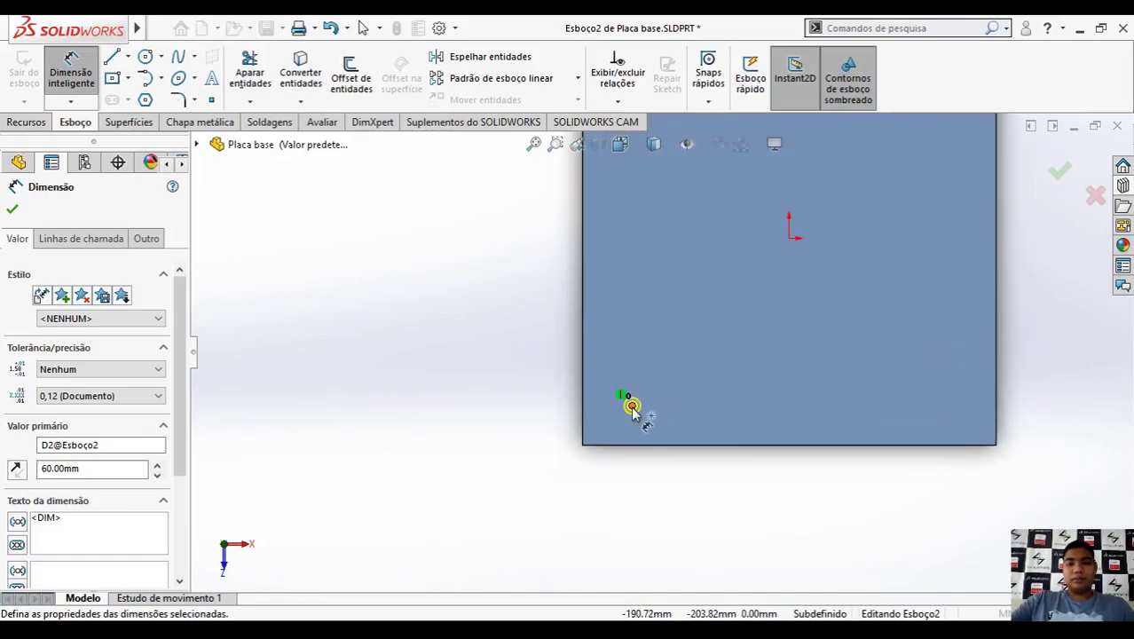
left_click(629, 405)
left_click(633, 445)
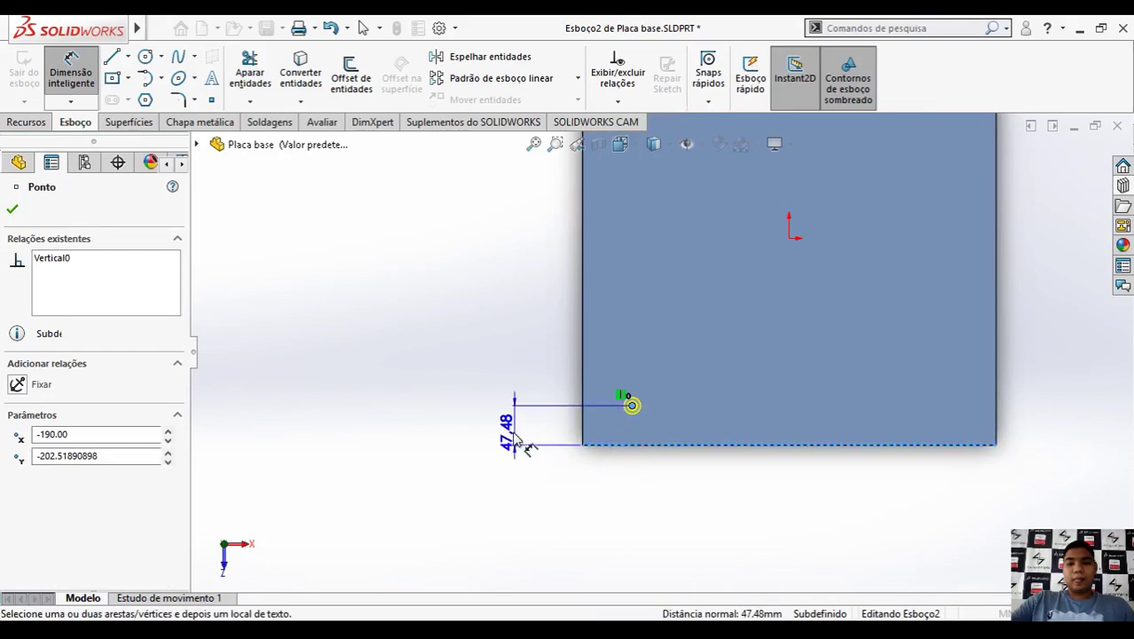
left_click(507, 444)
type("40")
key("Return")
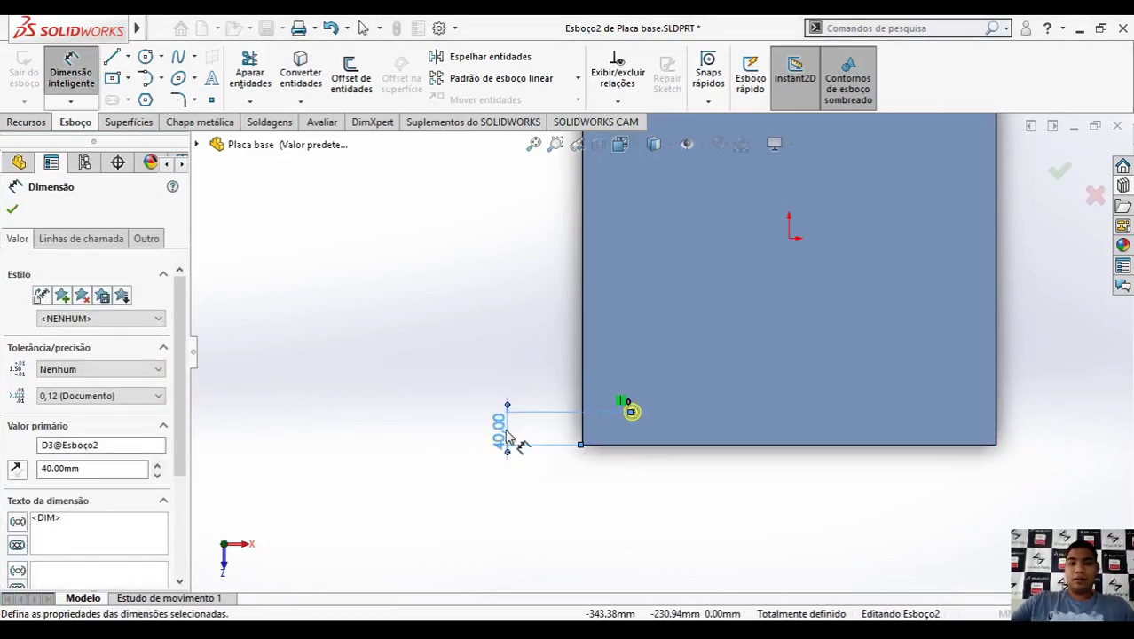
Step: Finish dimensioning and accept the Hole Wizard positions to create the two countersunk holes
scroll(586, 433, "down", 2)
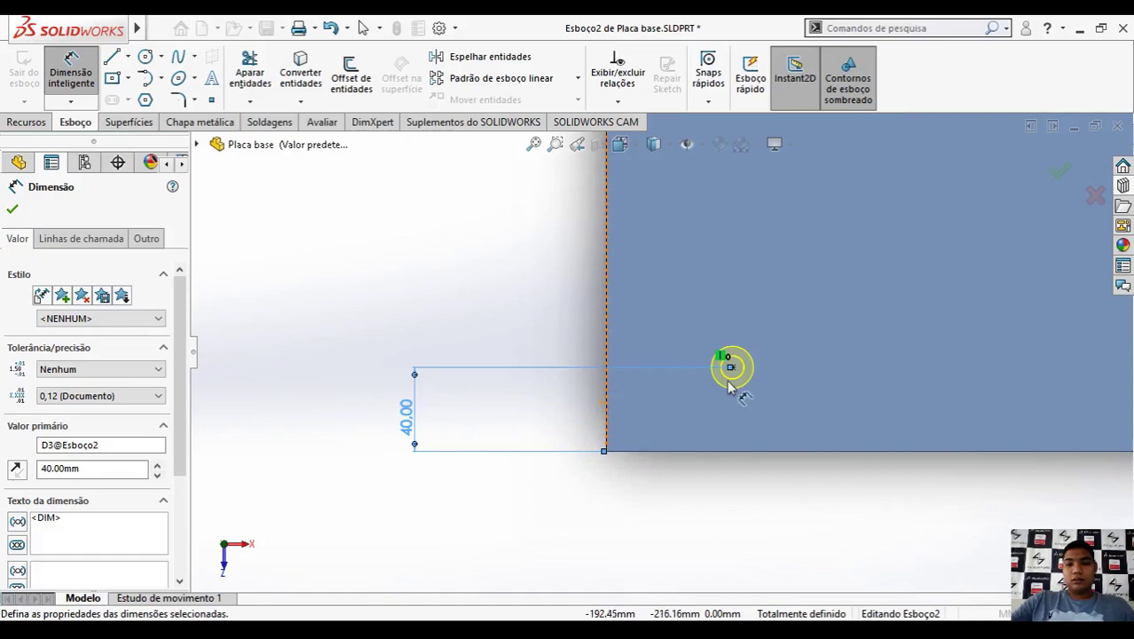
scroll(715, 386, "up", 4)
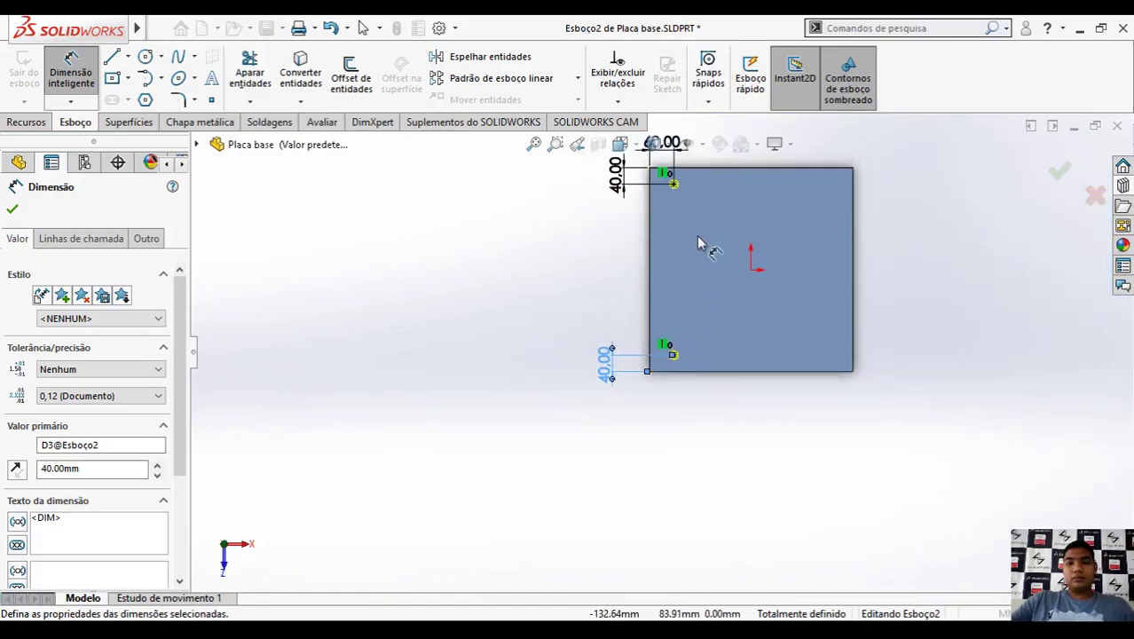
scroll(697, 238, "down", 1)
key("Escape")
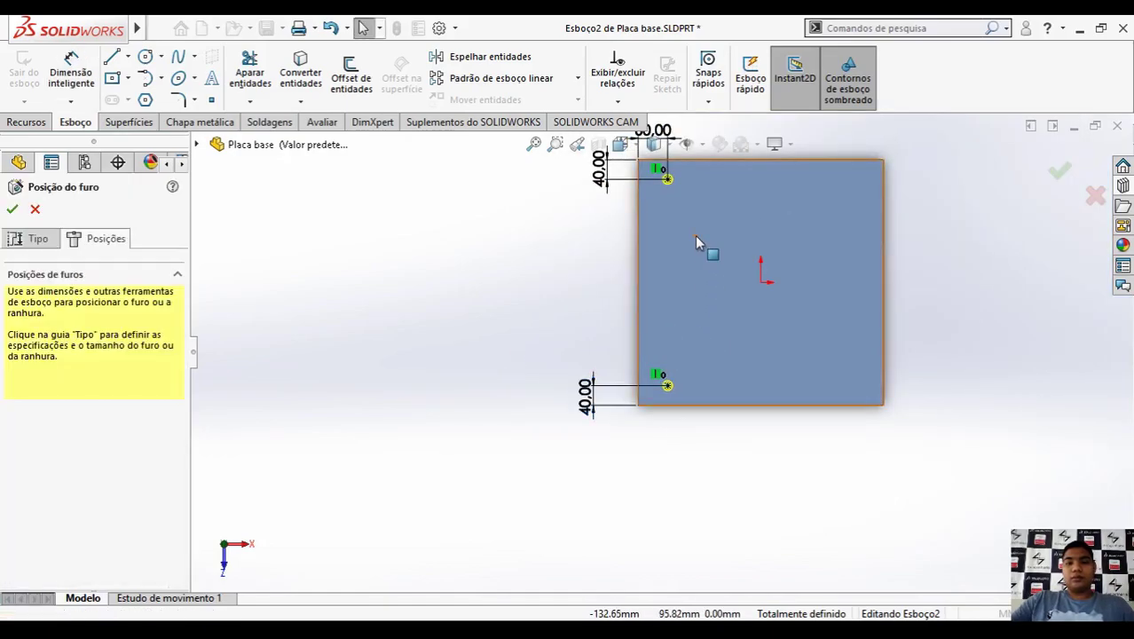
scroll(703, 244, "up", 1)
scroll(705, 238, "down", 1)
scroll(799, 194, "down", 1)
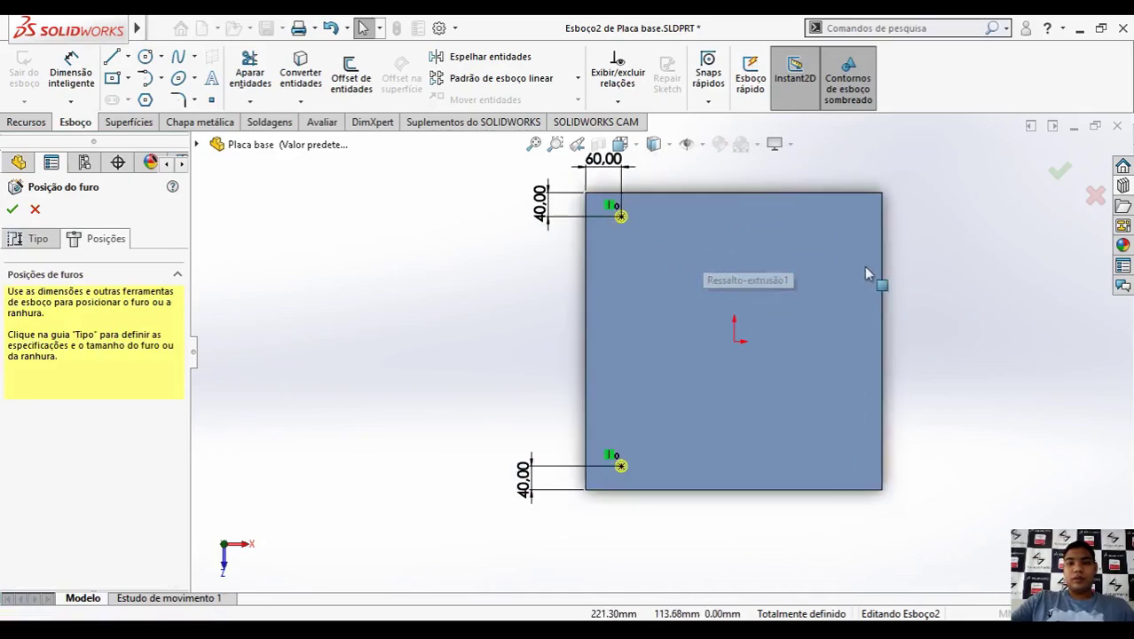
scroll(721, 245, "up", 1)
scroll(722, 245, "down", 1)
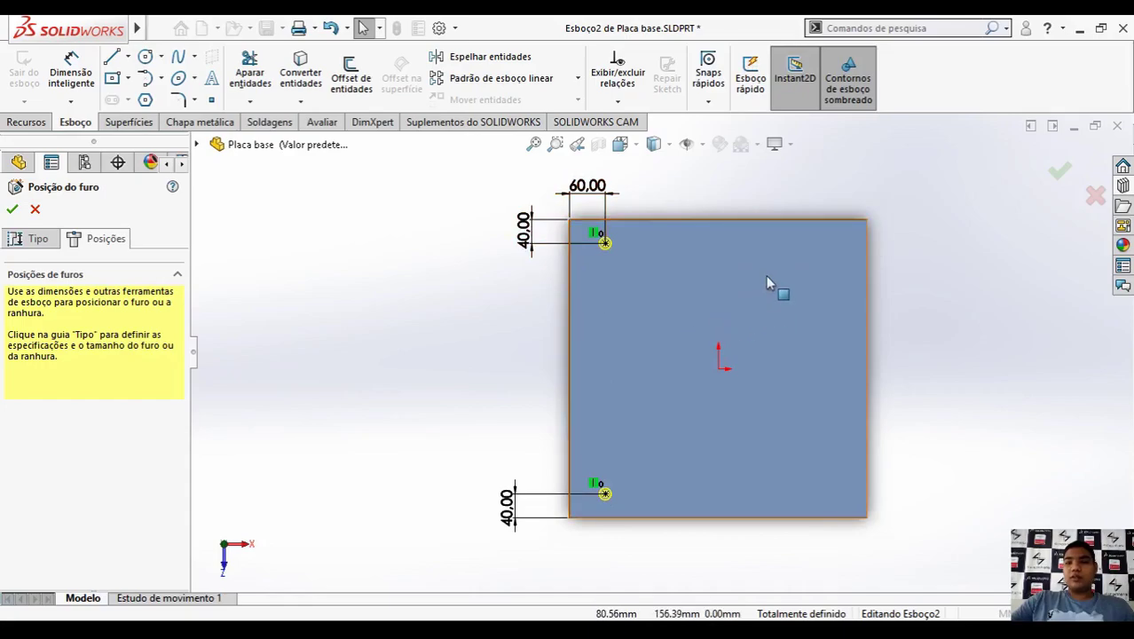
left_click(1075, 173)
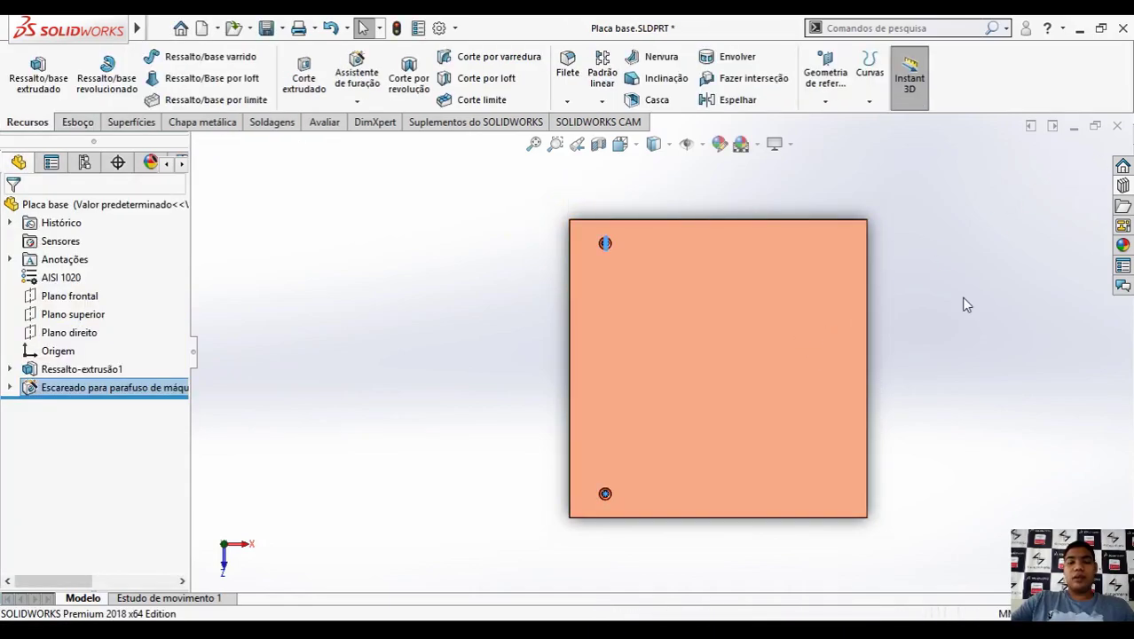
Step: Examine the two countersunk holes on the plate up close and from several angles
middle_click_drag(1007, 246, 985, 257)
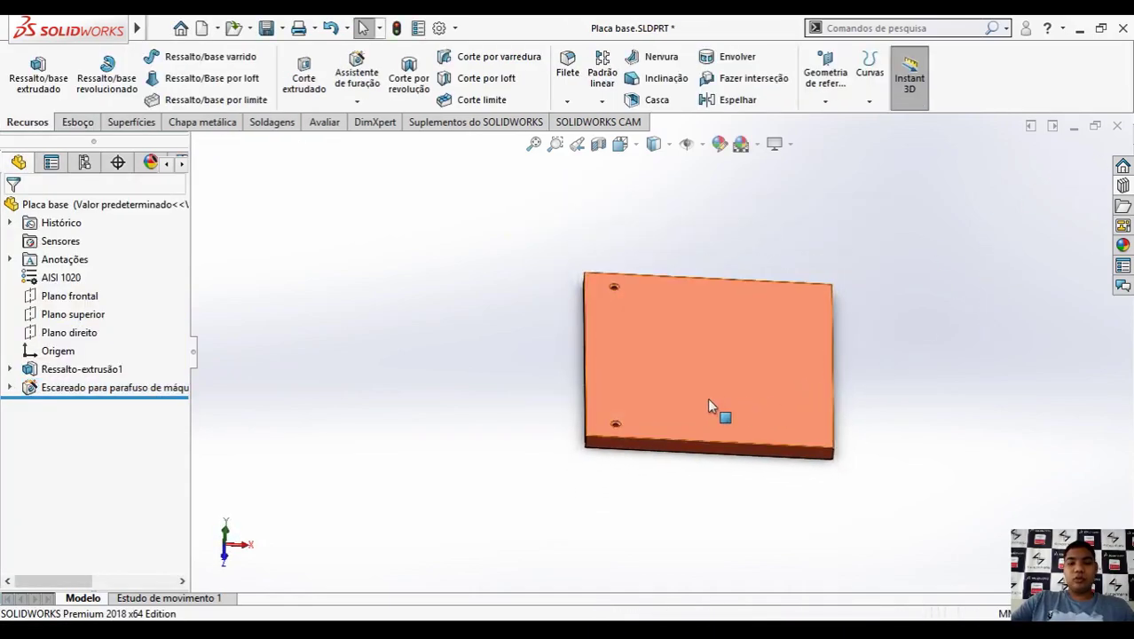
scroll(647, 407, "down", 5)
scroll(590, 385, "down", 2)
middle_click_drag(590, 385, 519, 448)
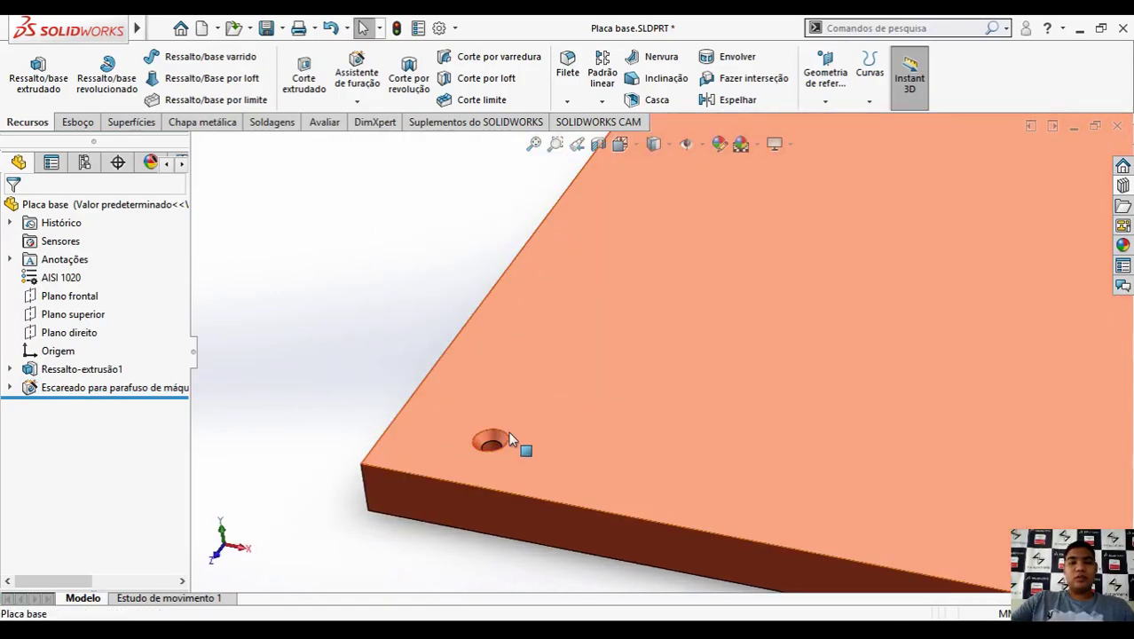
scroll(552, 452, "down", 4)
scroll(552, 457, "up", 8)
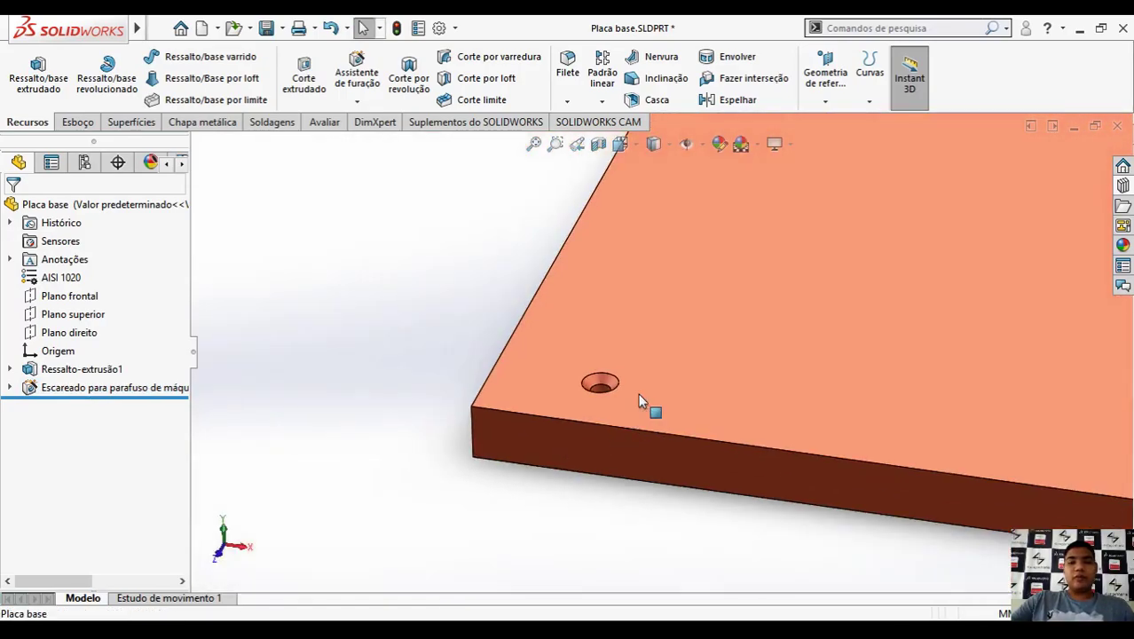
middle_click_drag(663, 356, 716, 271)
scroll(637, 321, "down", 5)
middle_click_drag(637, 321, 656, 304)
scroll(656, 304, "up", 6)
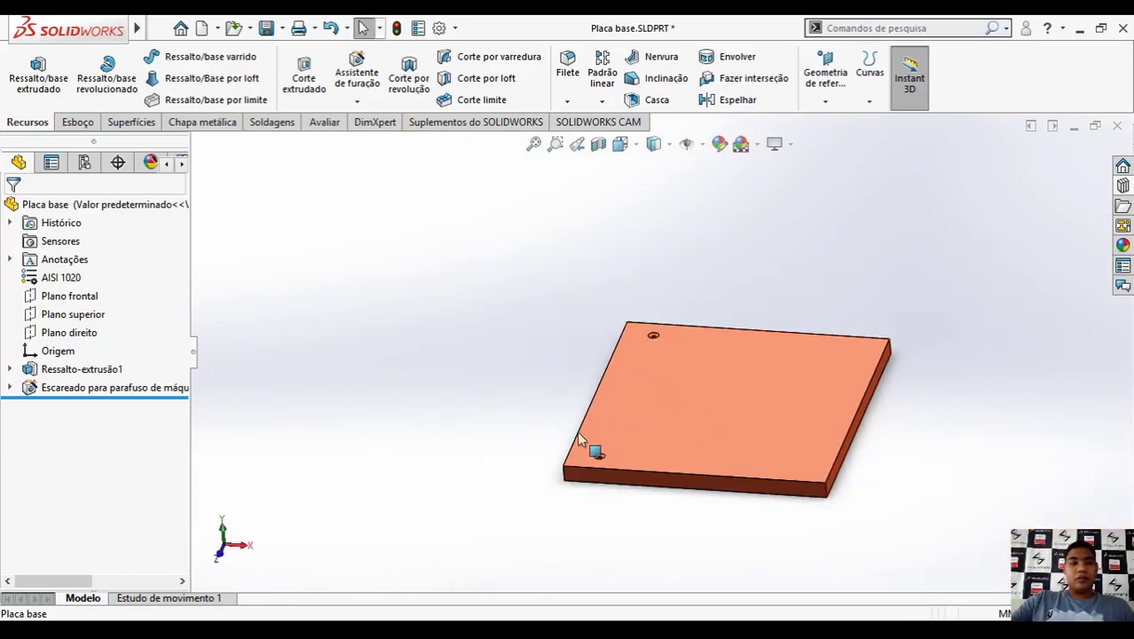
Step: Start a new Hole Wizard feature and specify an M10 counterbored through hole, Ansi Metric, of type Cabeça panela em cruz
left_click(359, 75)
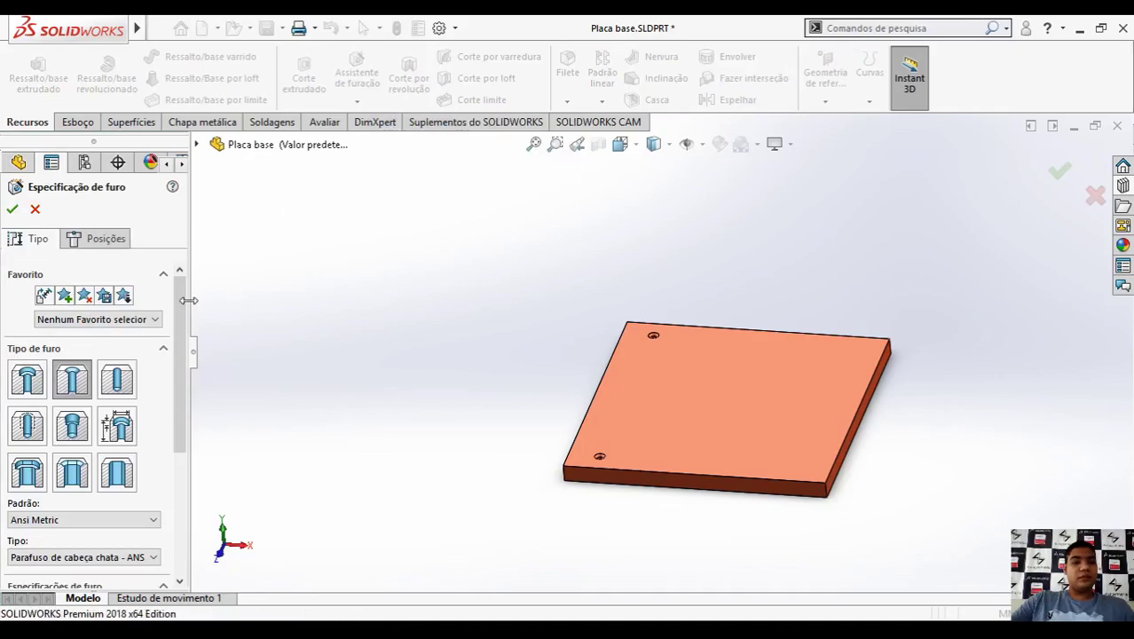
left_click(27, 378)
scroll(178, 316, "down", 4)
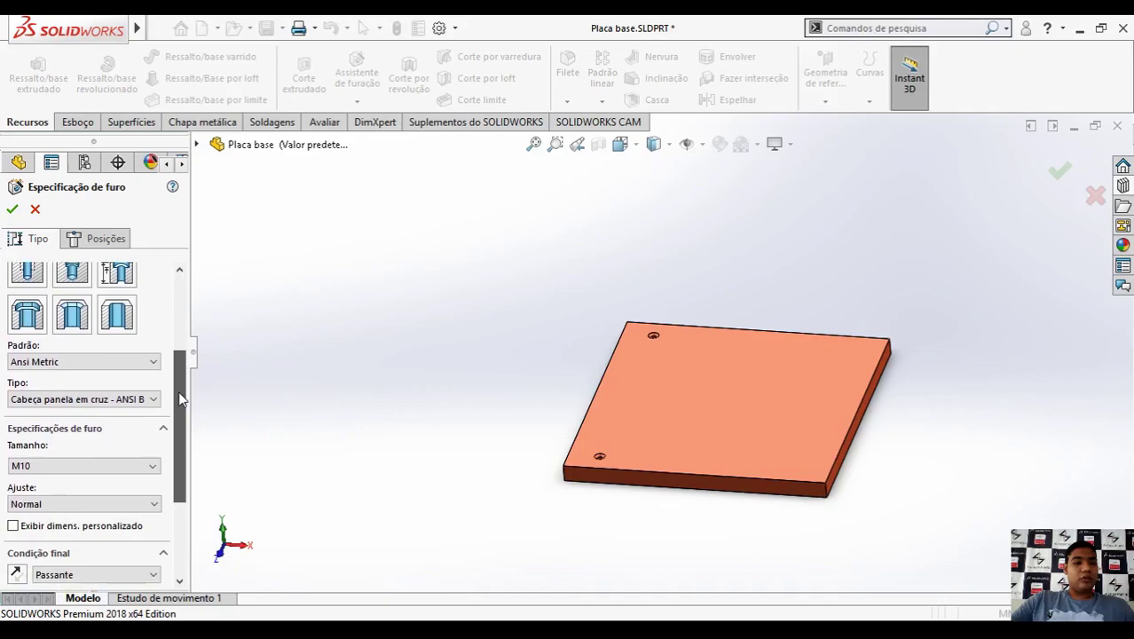
left_click(124, 399)
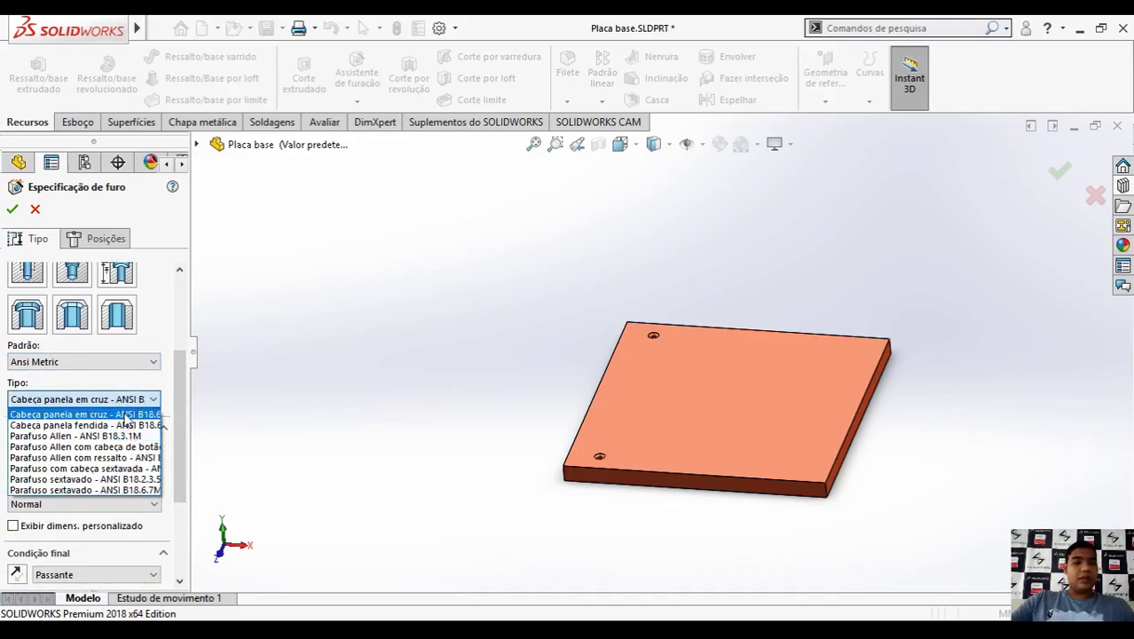
left_click(126, 414)
scroll(176, 390, "down", 3)
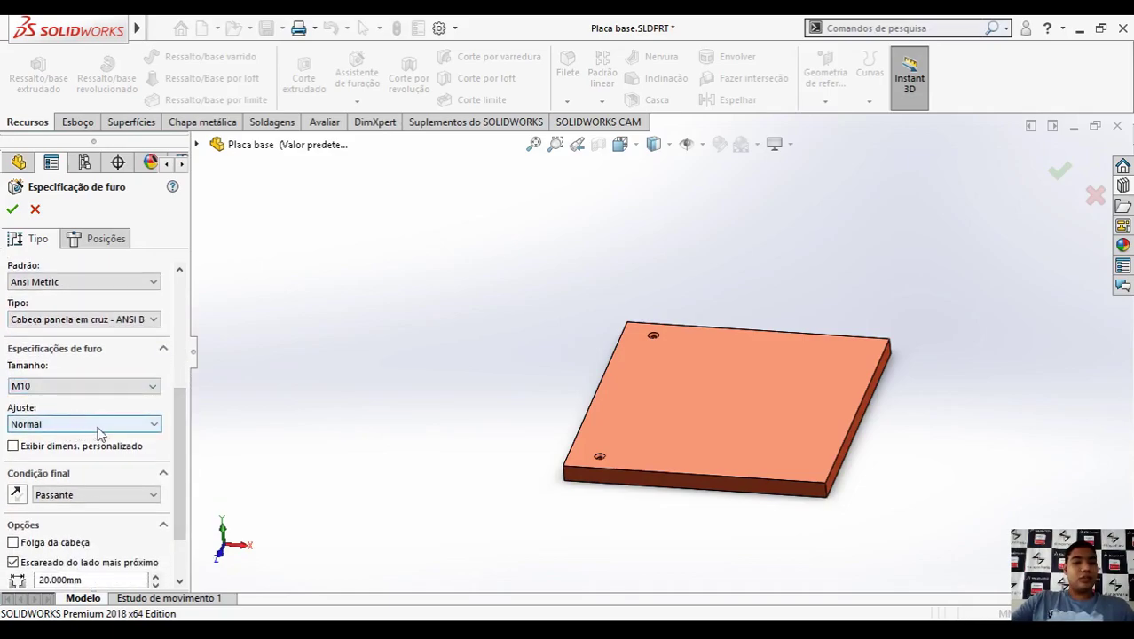
scroll(176, 435, "down", 2)
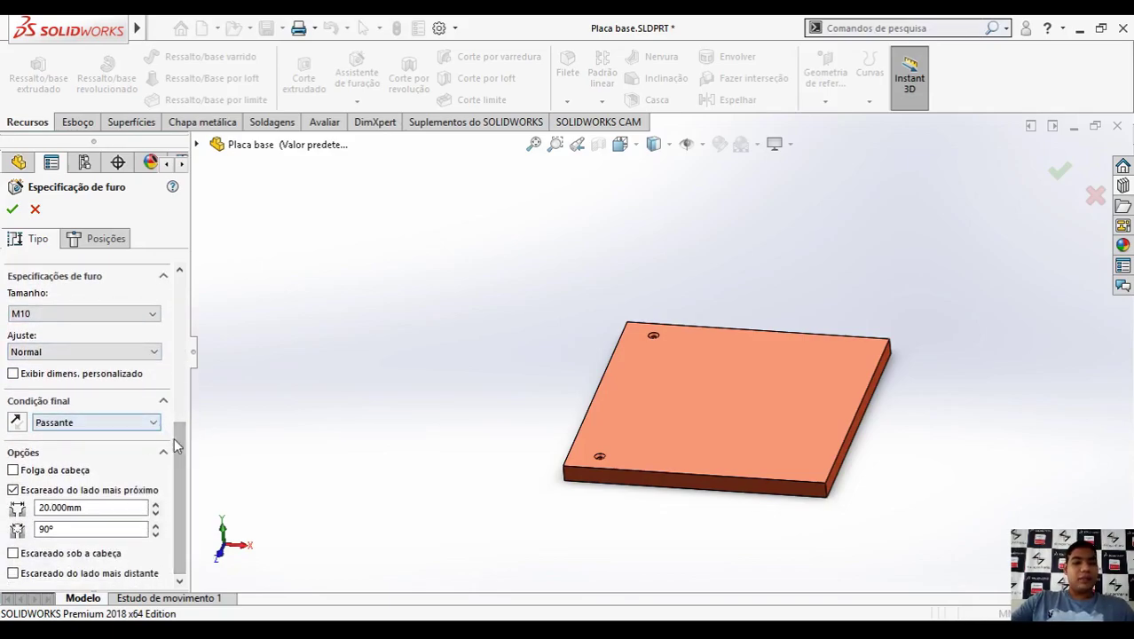
left_click_drag(171, 432, 200, 306)
Step: Place two hole points on the plate's top face, one near the upper-right corner and one near the lower-right corner
left_click(105, 237)
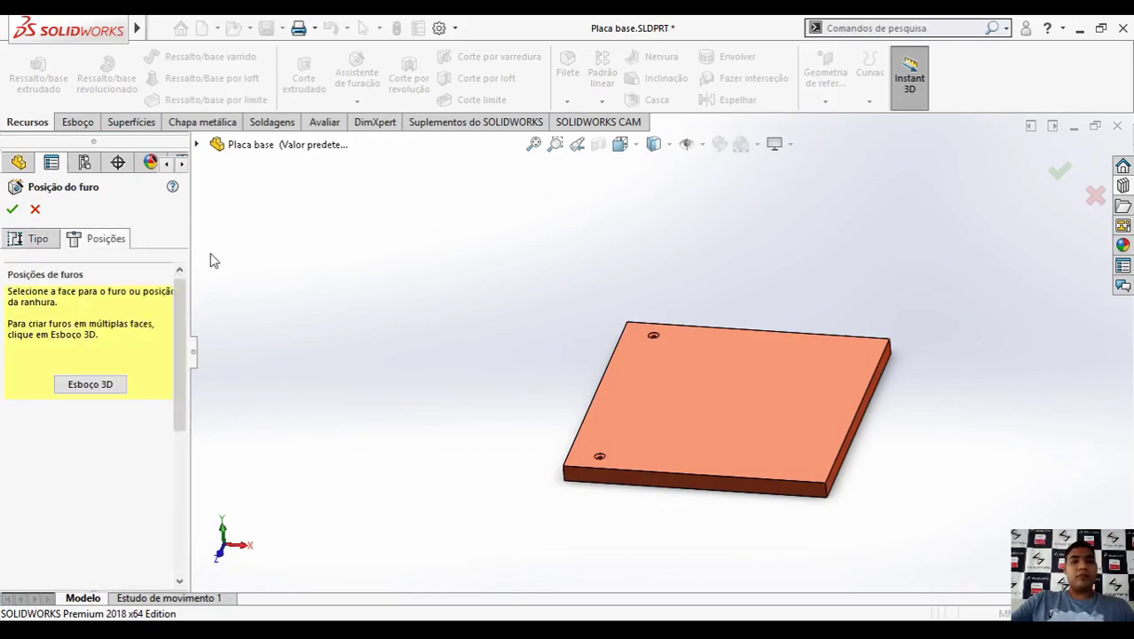
left_click(766, 392)
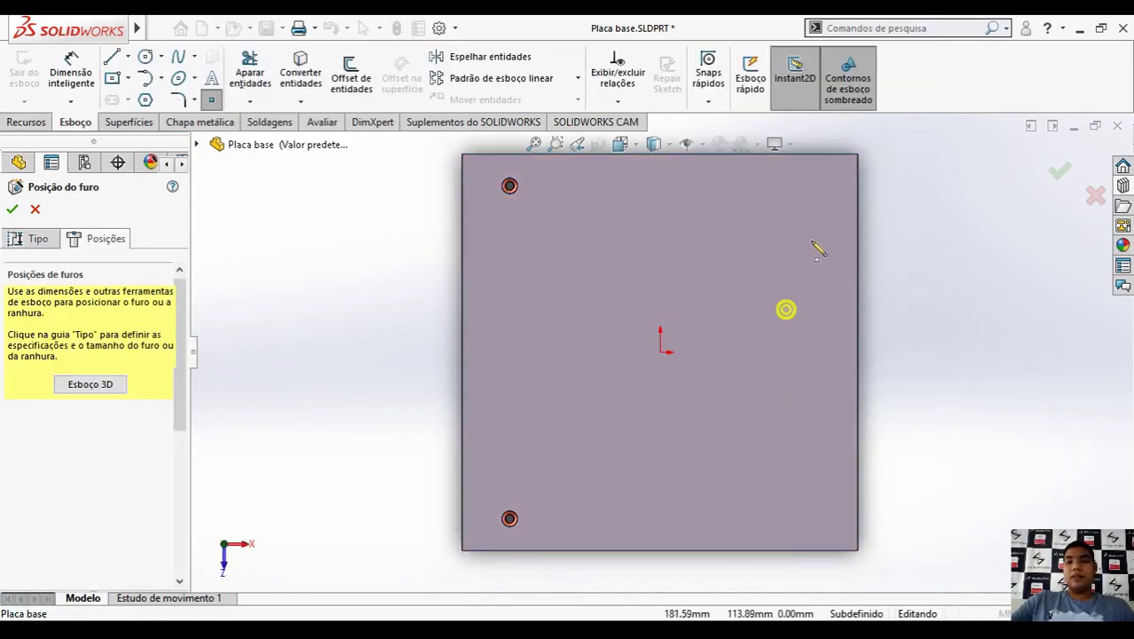
left_click(814, 188)
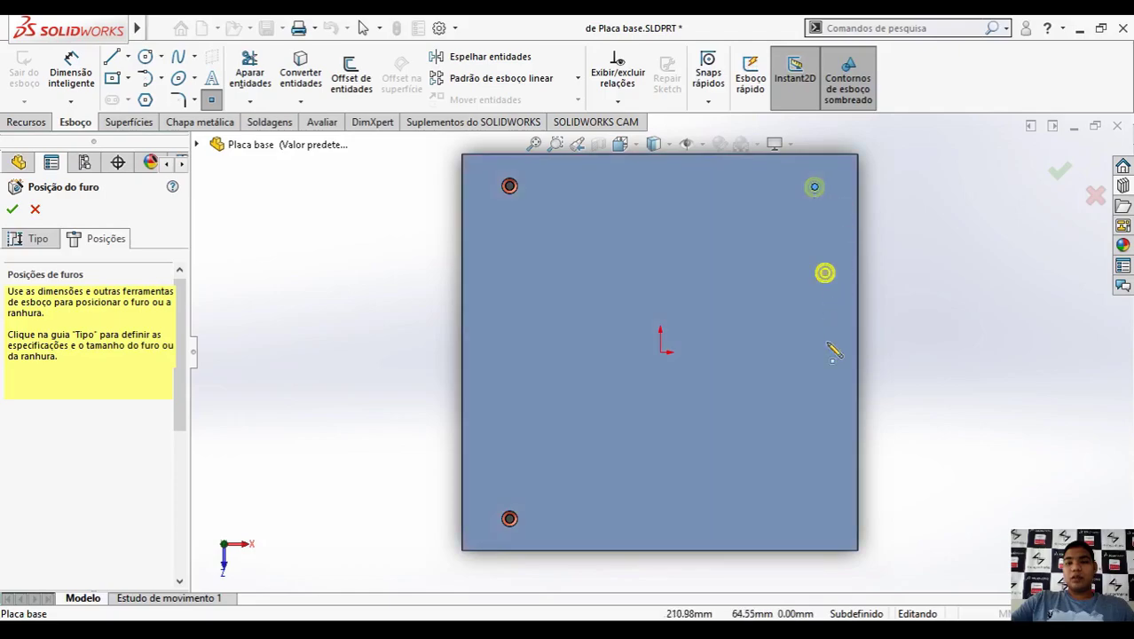
key("Escape")
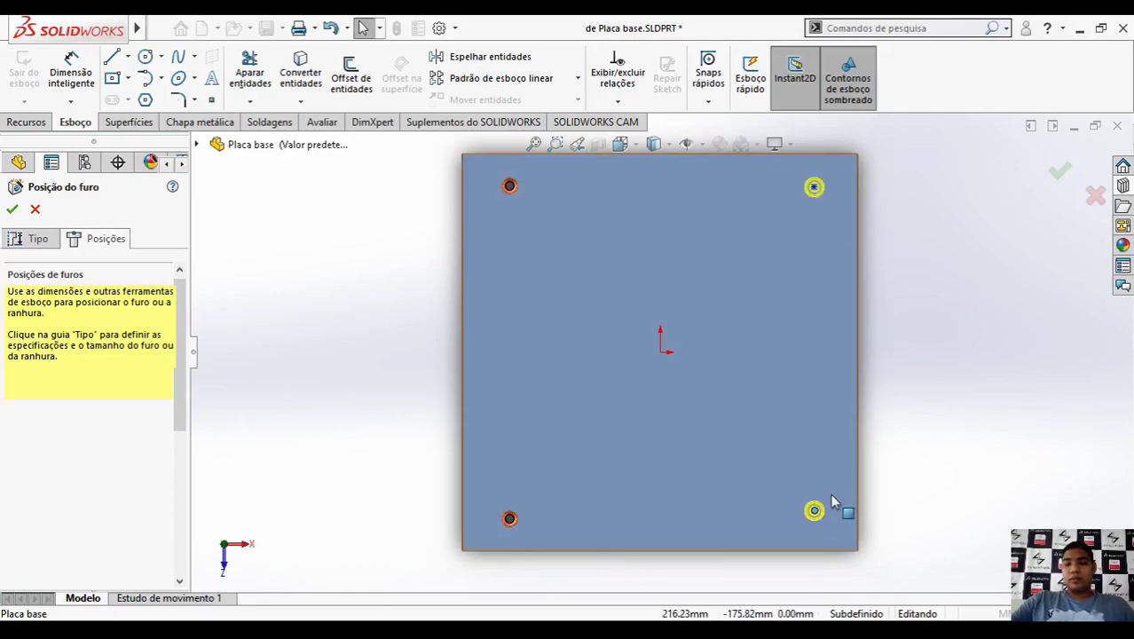
Step: Add a vertical relation between the two new hole points and shift them slightly away from the plate's right edge
left_click(815, 187, "ctrl")
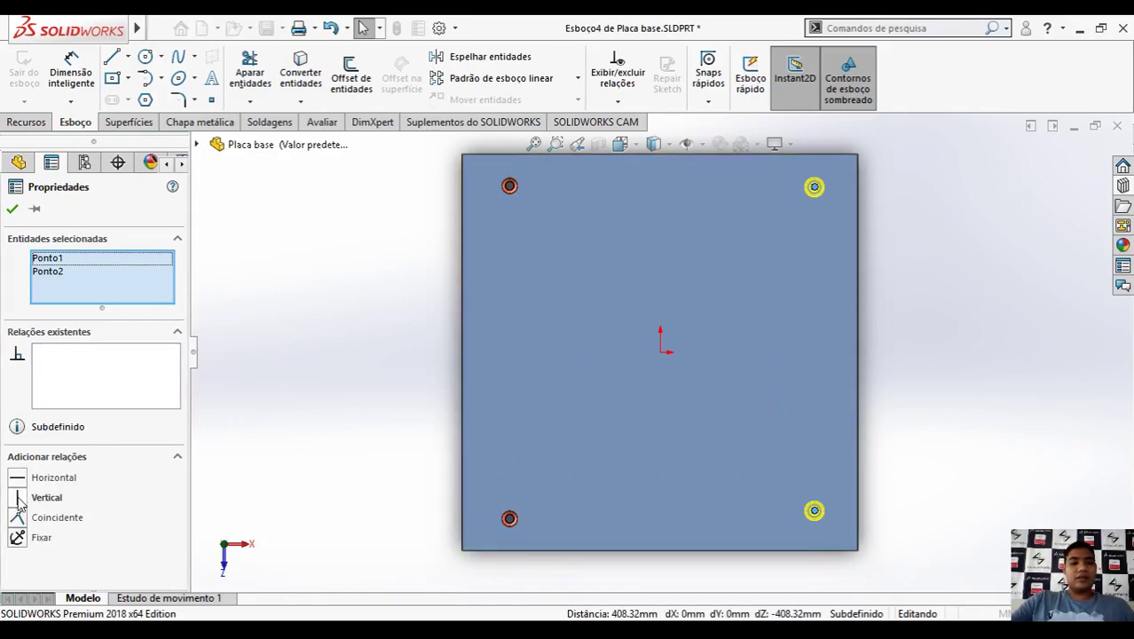
left_click(20, 499)
left_click(306, 357)
mouse_move(815, 189)
left_mouse_down()
mouse_move(762, 188)
mouse_move(810, 189)
left_mouse_up()
left_click(347, 309)
Step: Dimension the upper-right hole point 60 mm from the plate's right edge
left_click(71, 72)
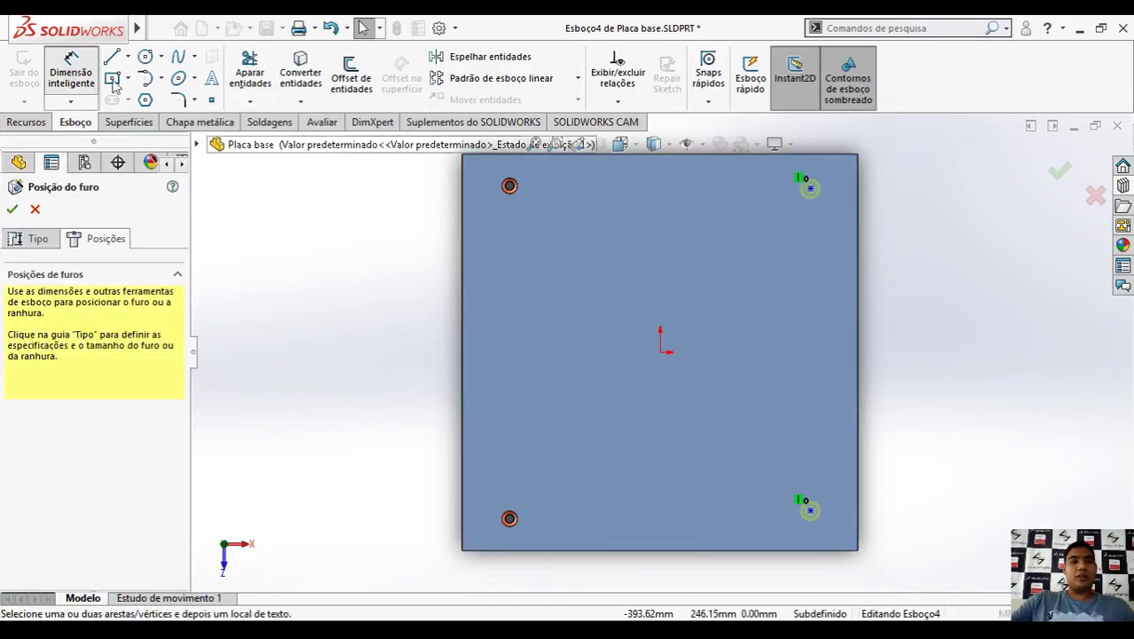
left_click(810, 189)
left_click(862, 214)
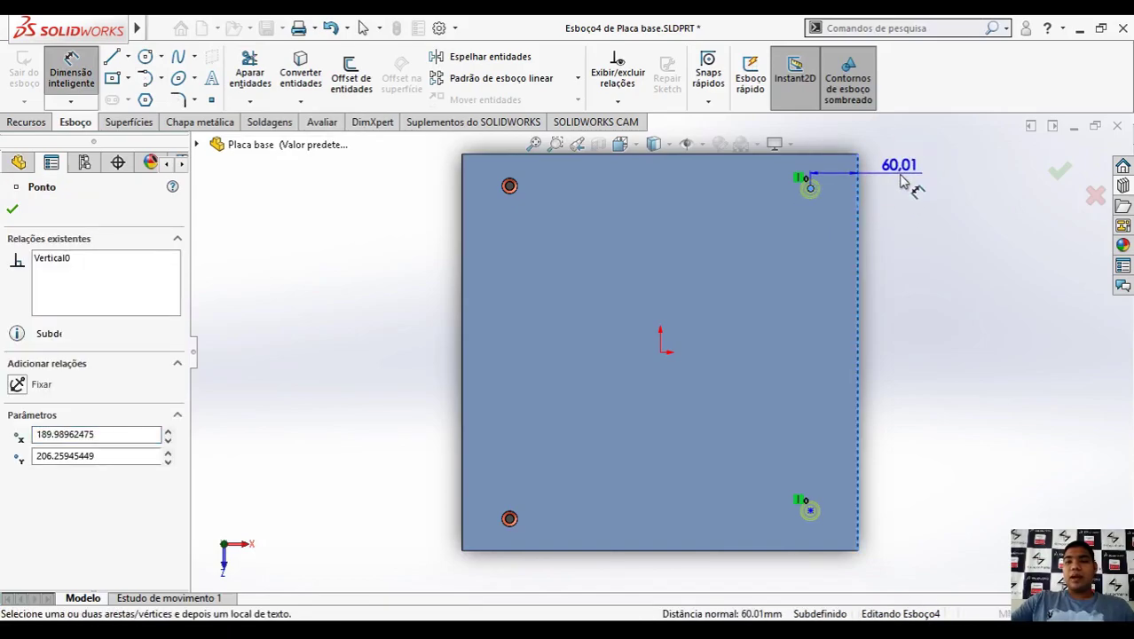
left_click(834, 183)
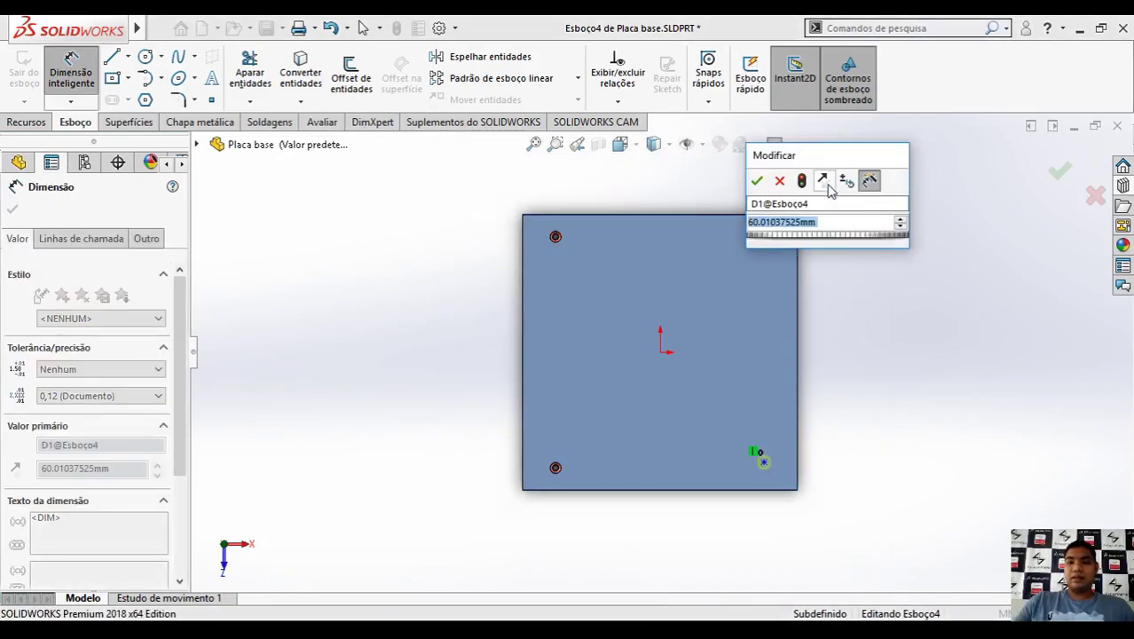
type("60")
key("Return")
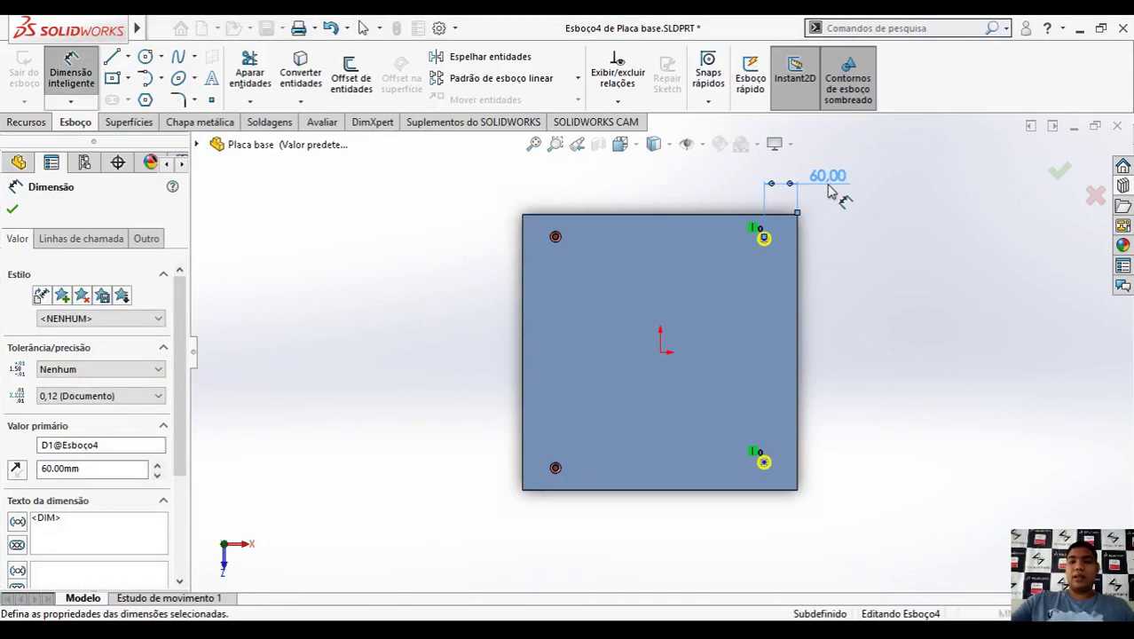
Step: Dimension the upper-right hole point 40 mm from the plate's upper edge
scroll(798, 195, "down", 3)
left_click(760, 284)
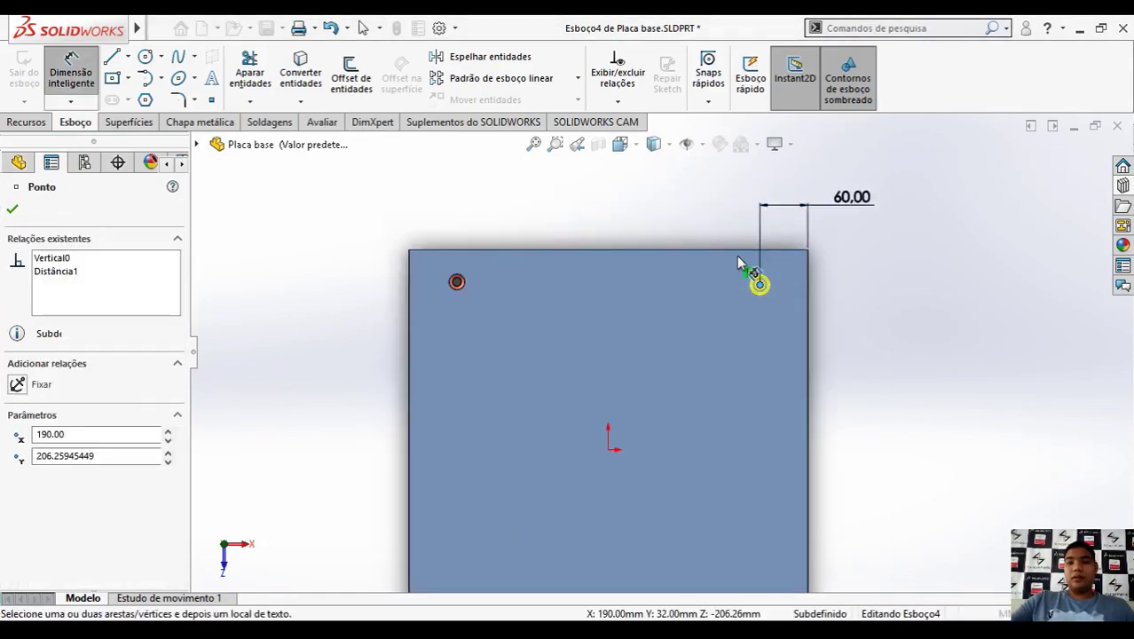
left_click(739, 252)
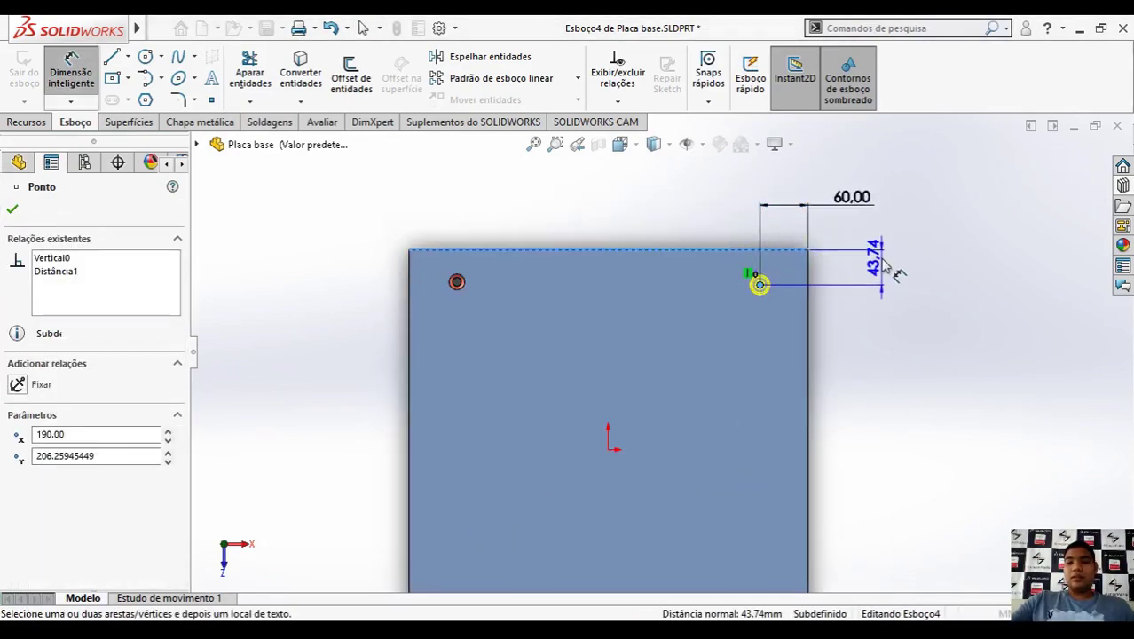
left_click(885, 282)
type("40")
key("Return")
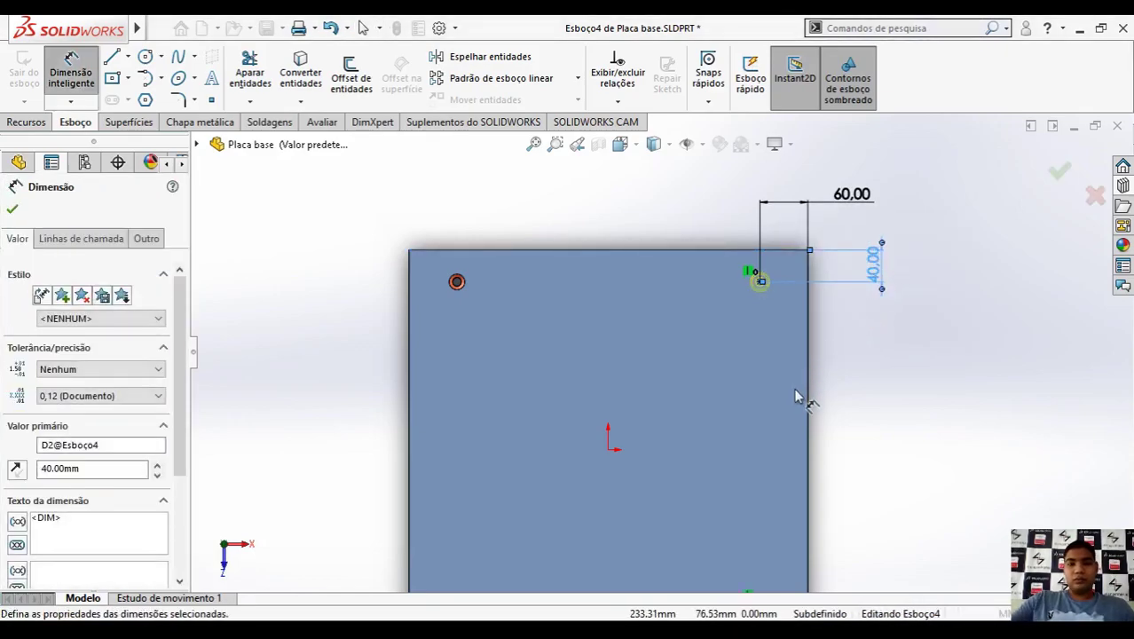
Step: Dimension the lower-right hole point 40 mm from the plate's lower edge
scroll(800, 398, "up", 2)
scroll(760, 481, "down", 1)
scroll(683, 564, "down", 1)
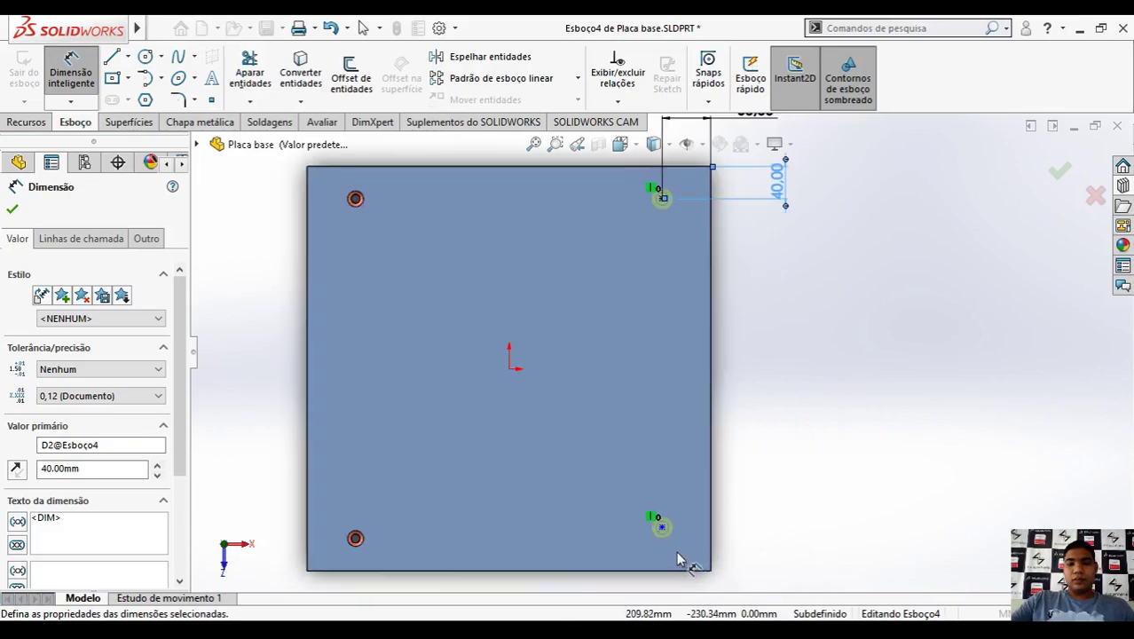
left_click(662, 528)
left_click(671, 570)
left_click(781, 548)
key("Return")
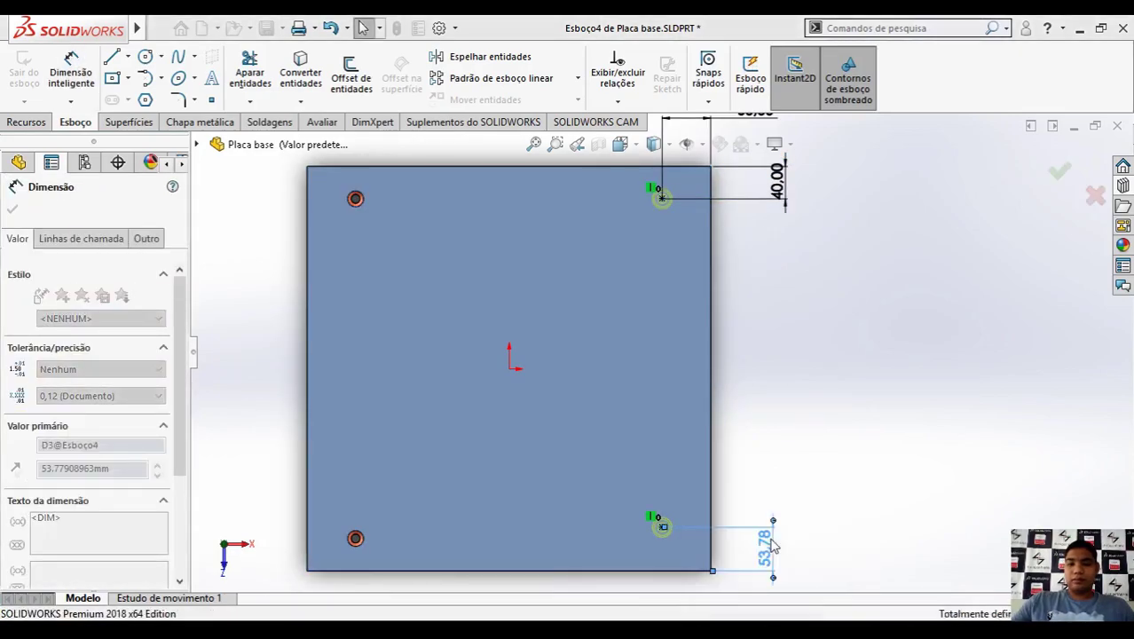
scroll(656, 351, "up", 1)
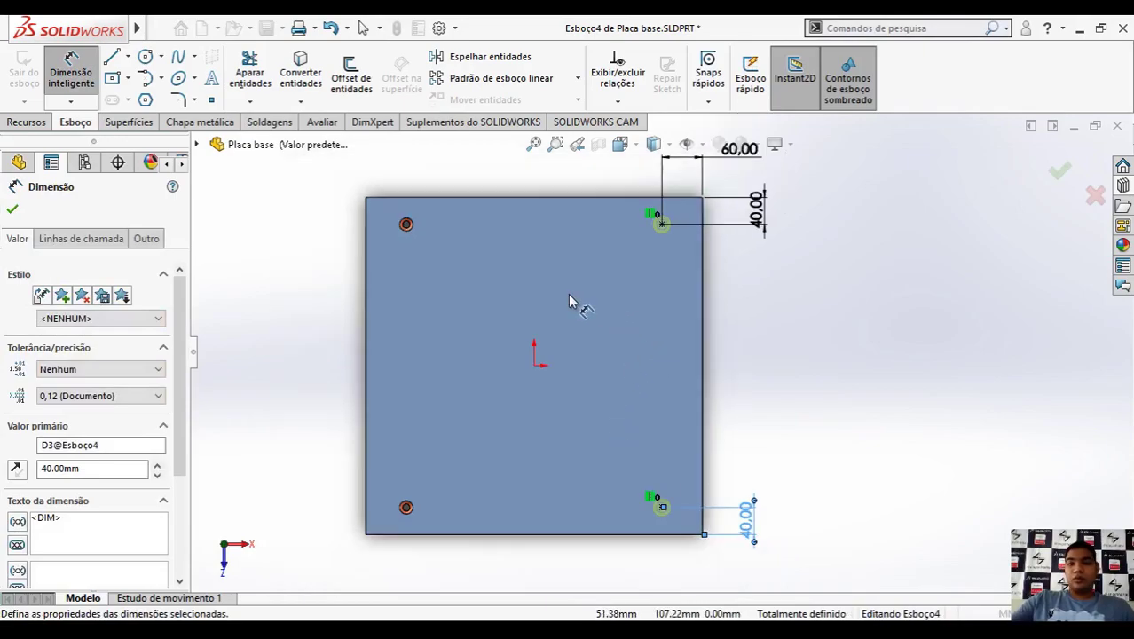
Step: Disable the near-side countersink option for the two M10 counterbored holes and finish the hole feature
left_click(1056, 173)
left_click(665, 337)
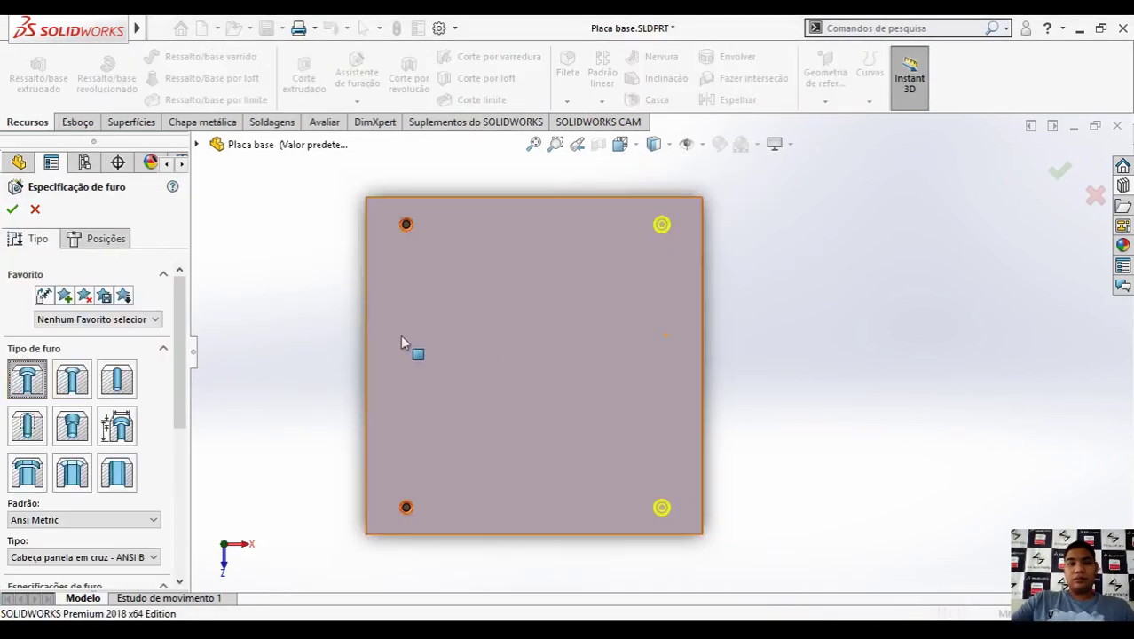
left_click_drag(179, 332, 151, 476)
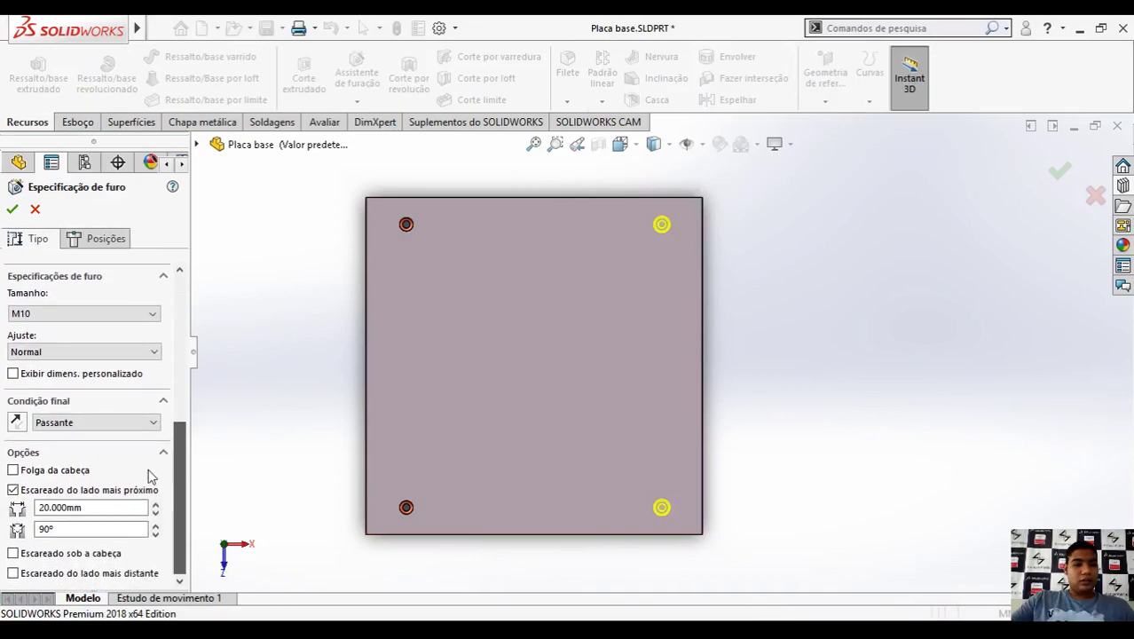
left_click(13, 490)
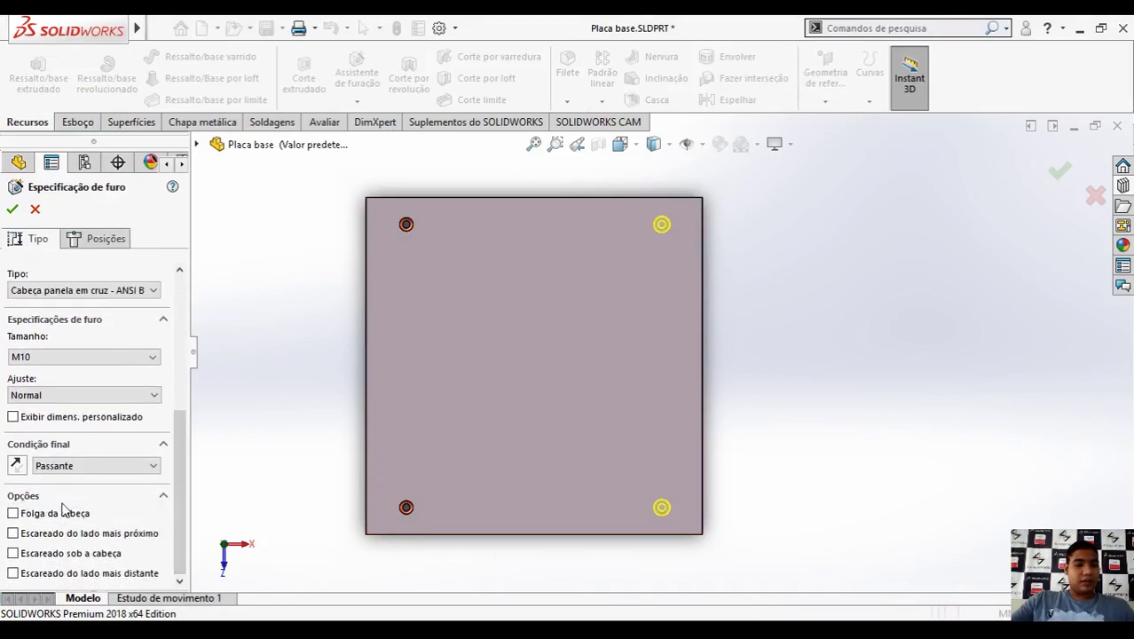
scroll(89, 399, "up", 8)
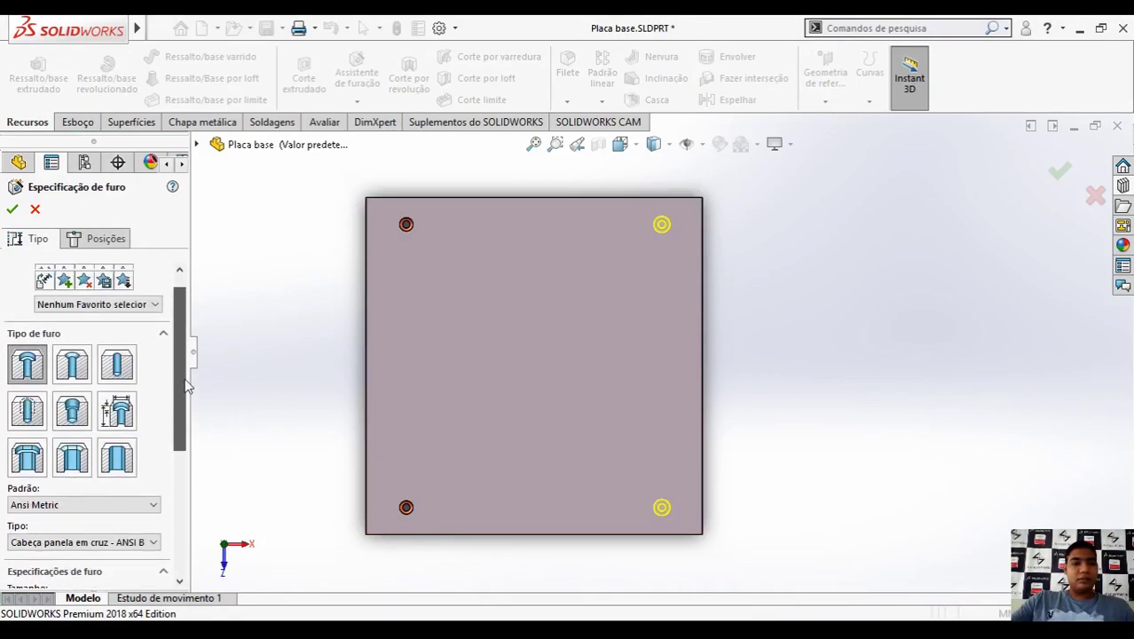
left_click(96, 239)
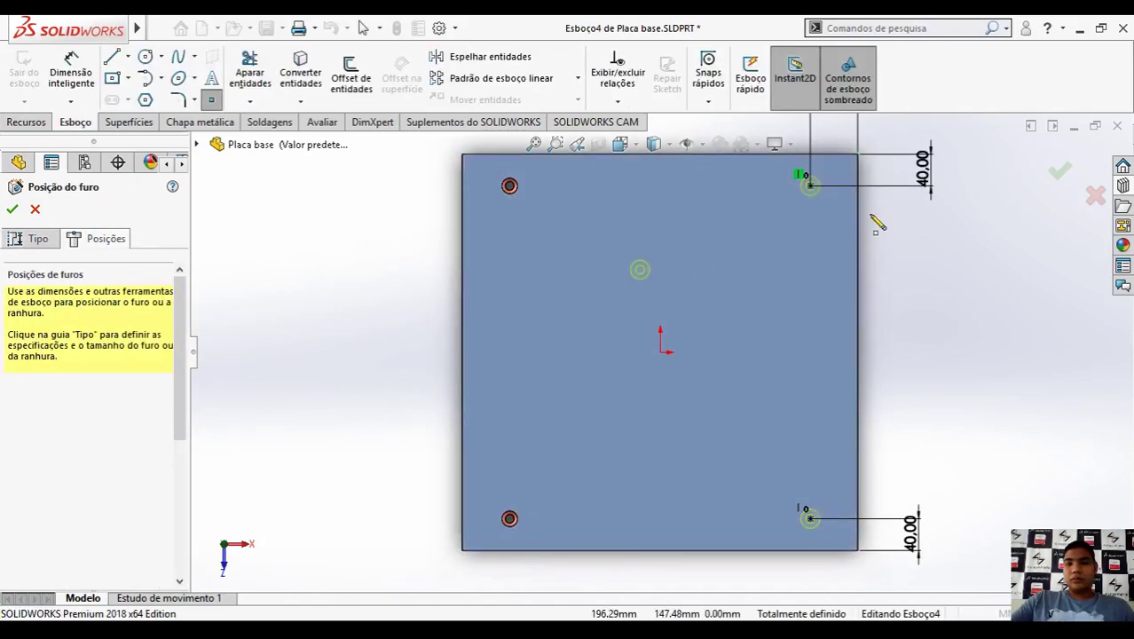
key("Return")
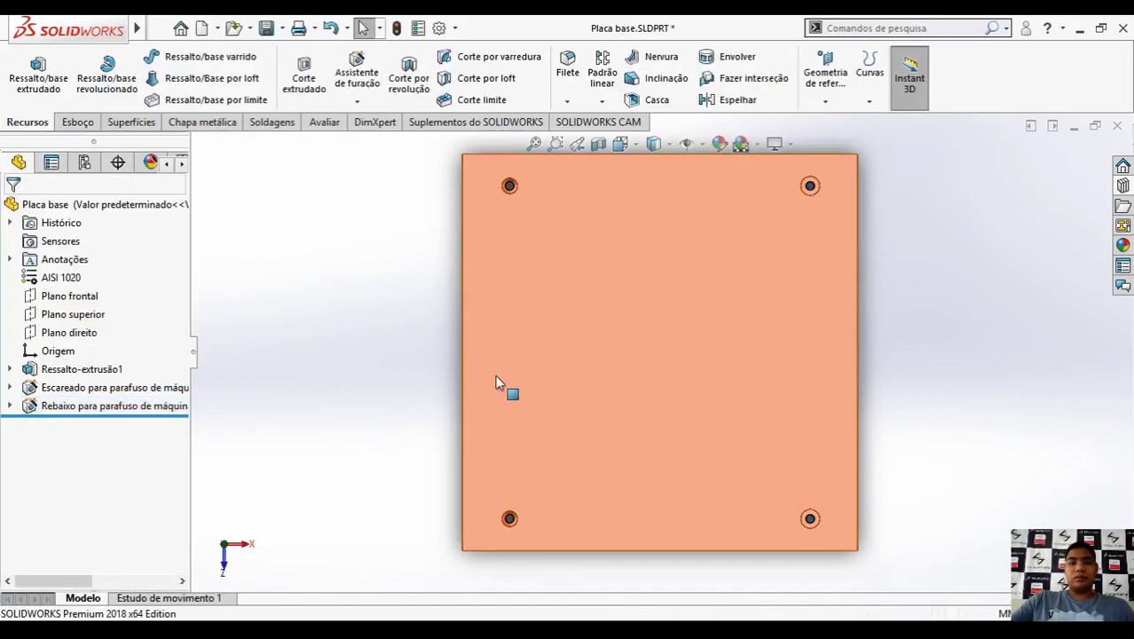
Step: Examine the four holes in the base plate from an angle and set the isometric view
middle_click_drag(687, 294, 647, 346)
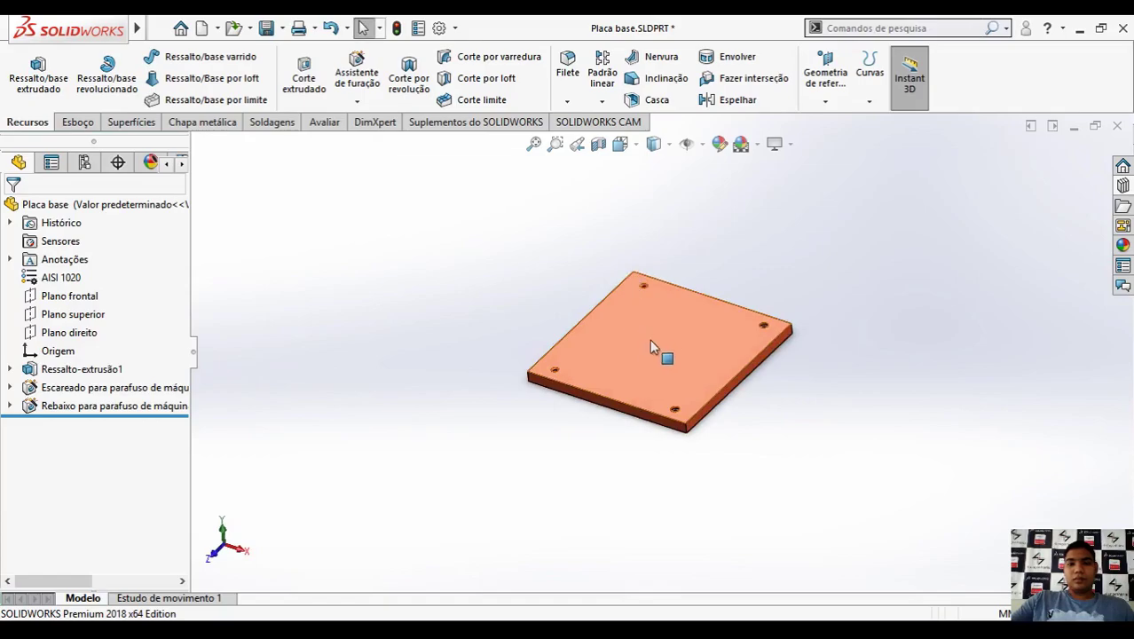
scroll(726, 402, "down", 5)
scroll(679, 437, "down", 3)
middle_click_drag(651, 445, 671, 497)
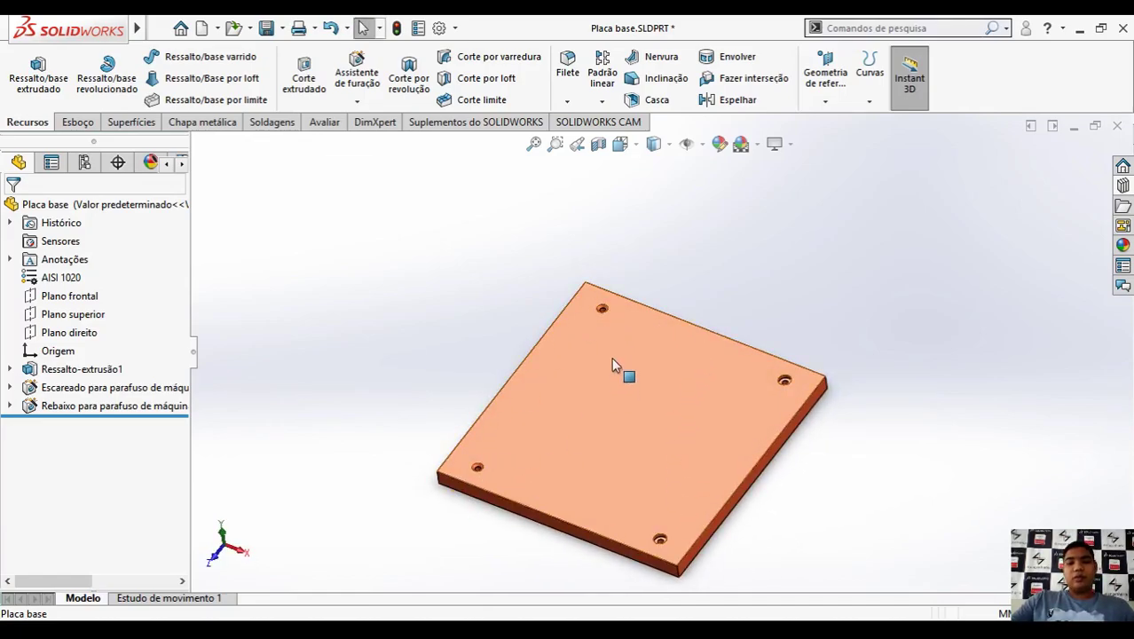
scroll(794, 453, "up", 1)
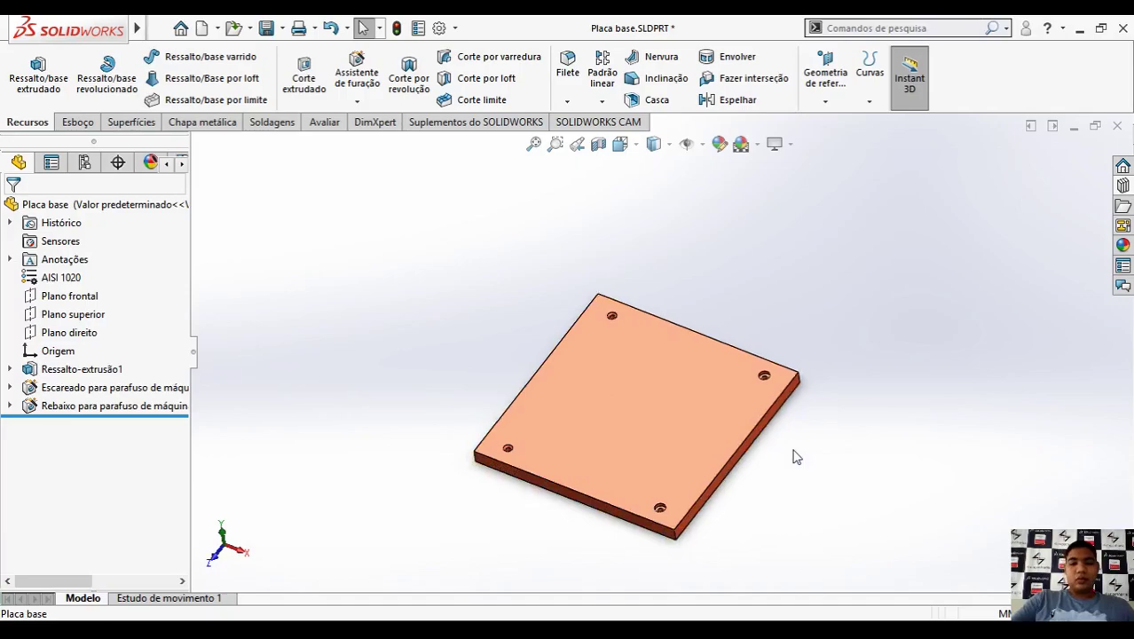
key("ctrl+7")
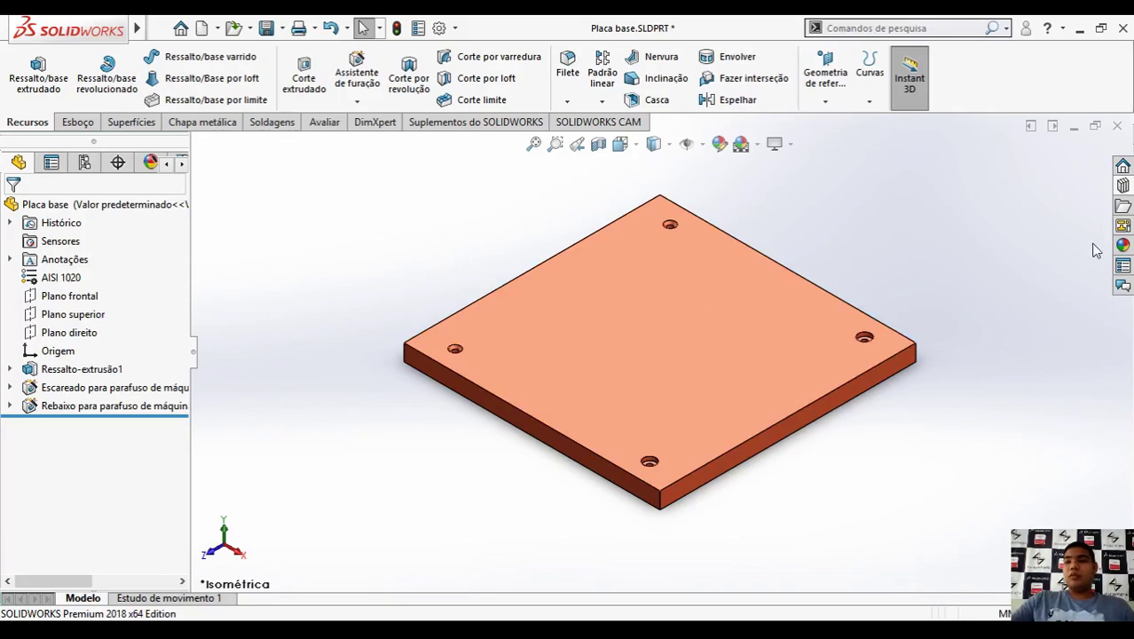
Step: Browse the Toolbox library's Ansi Metric categories and open the Parafusos category
left_click(1122, 184)
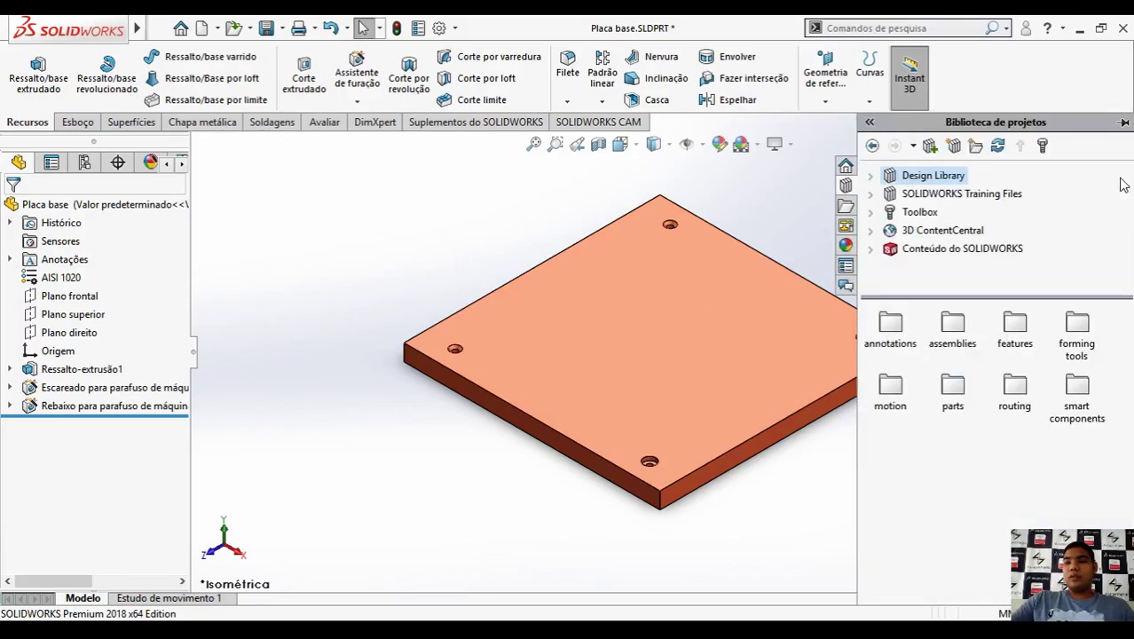
left_click(921, 213)
mouse_move(1126, 426)
left_mouse_down()
mouse_move(1129, 568)
mouse_move(1129, 428)
left_mouse_up()
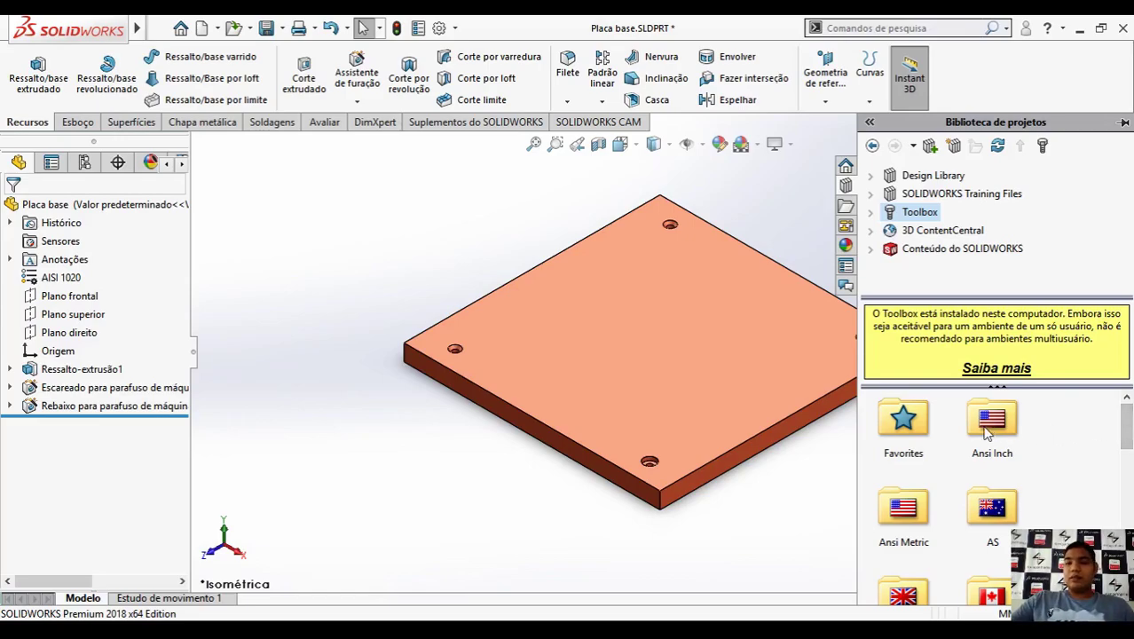
double_click(927, 506)
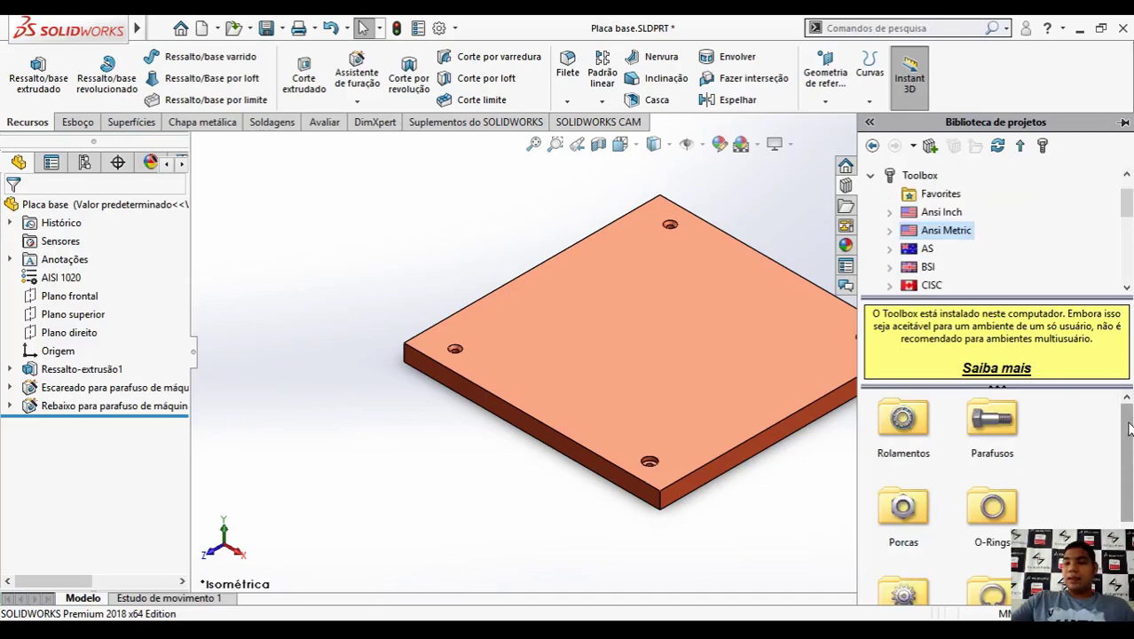
mouse_move(1129, 429)
left_mouse_down()
mouse_move(1130, 503)
mouse_move(1129, 429)
left_mouse_up()
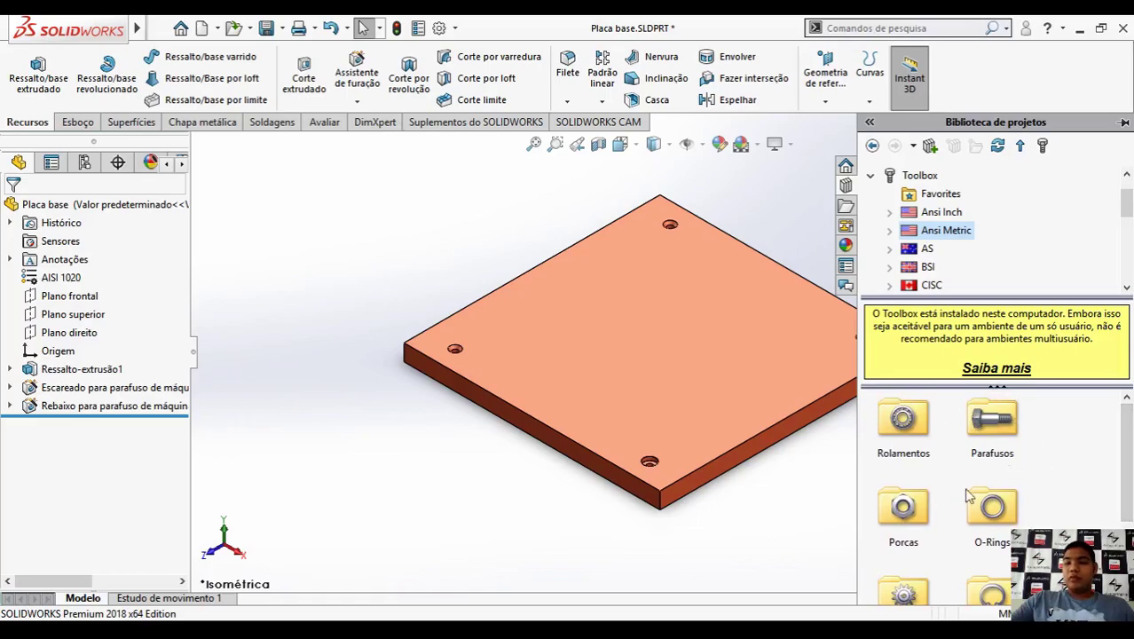
left_click_drag(1120, 476, 1123, 552)
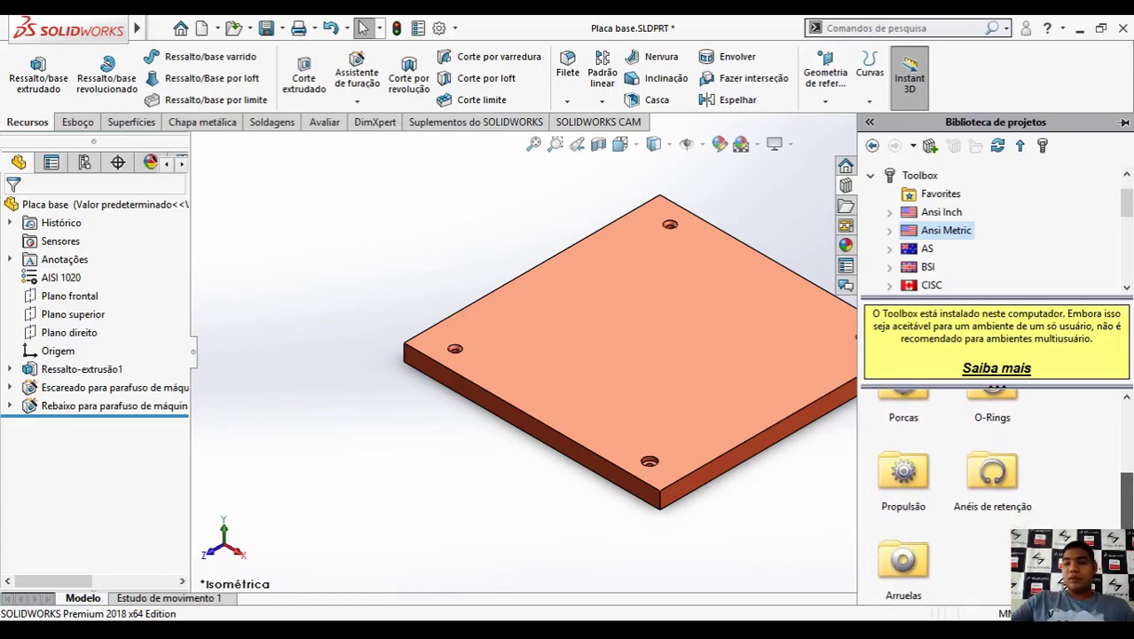
left_click_drag(1123, 552, 1127, 457)
double_click(1007, 447)
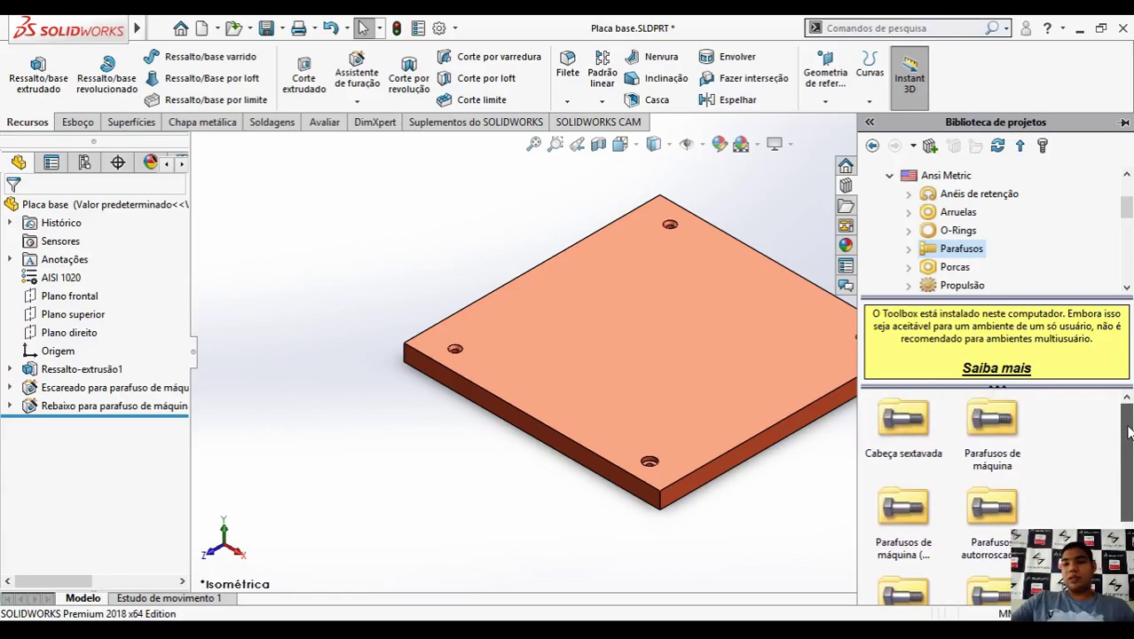
Step: Look through the Ansi Metric O-Rings, Arruelas and Anéis de retenção categories, return to the Toolbox root and close the library
left_click(958, 229)
left_click(958, 212)
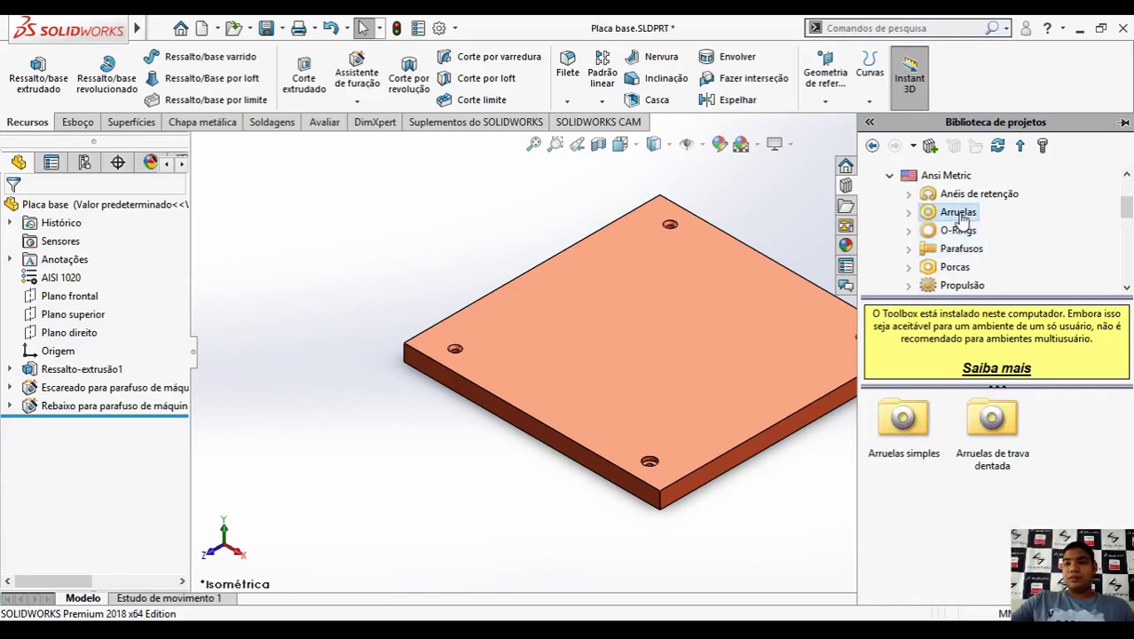
left_click(971, 193)
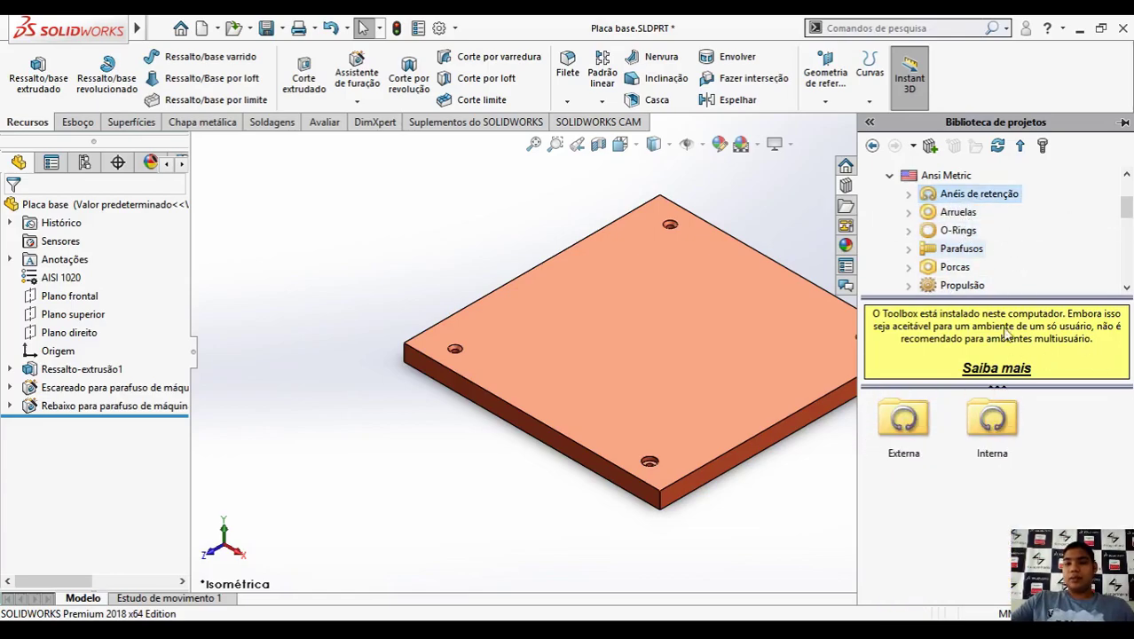
scroll(945, 239, "up", 2)
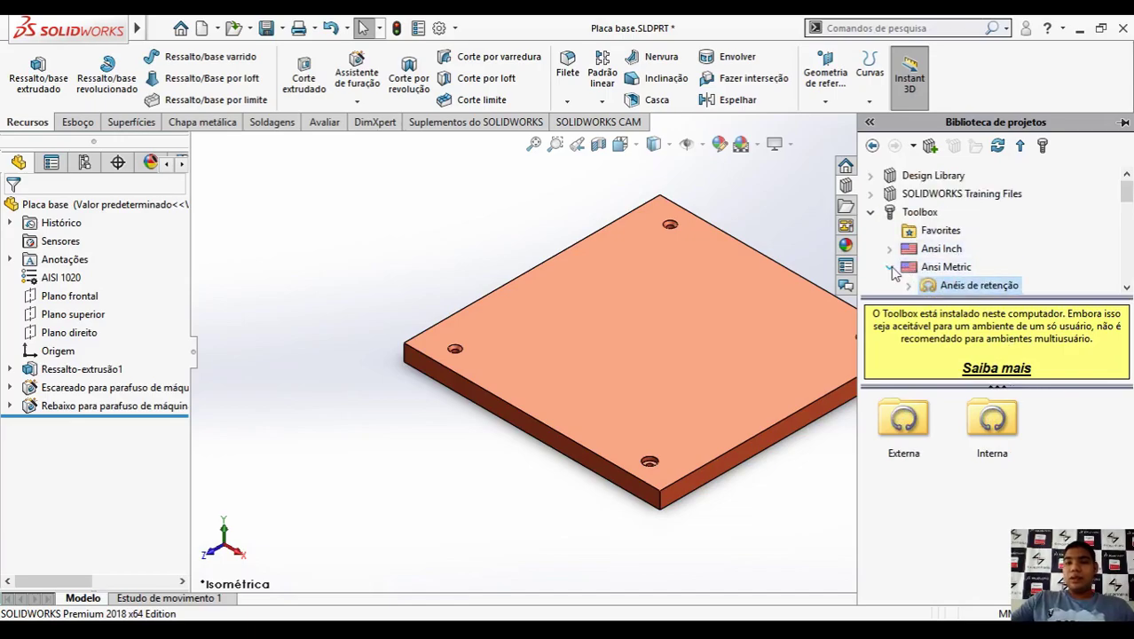
left_click(935, 268)
scroll(1024, 268, "down", 1)
scroll(1024, 268, "up", 1)
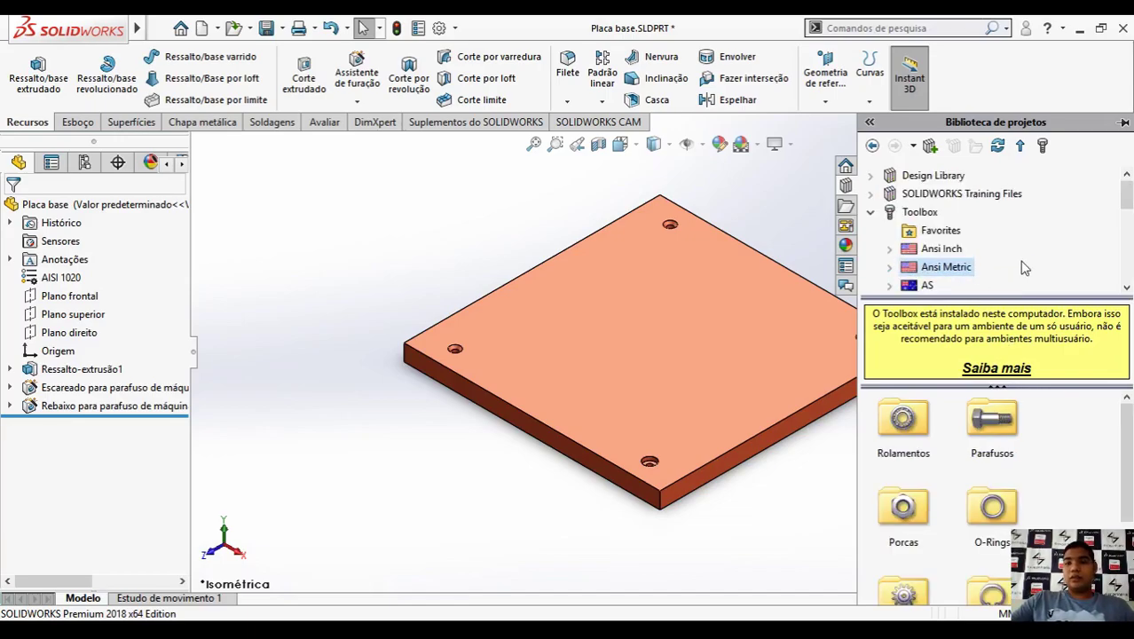
double_click(919, 213)
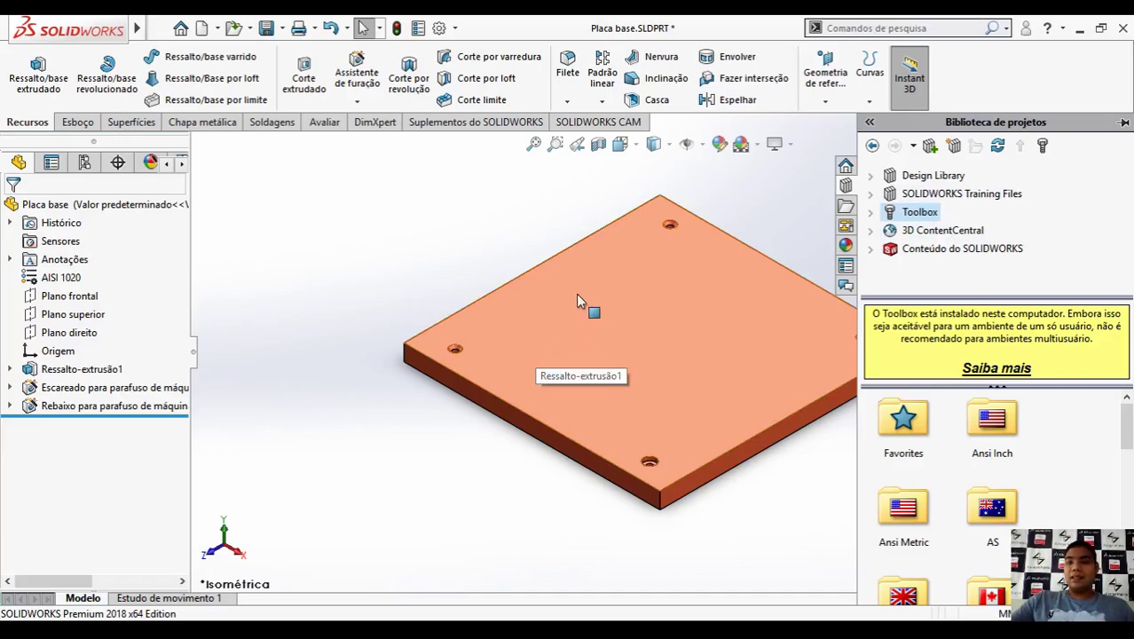
left_click(491, 244)
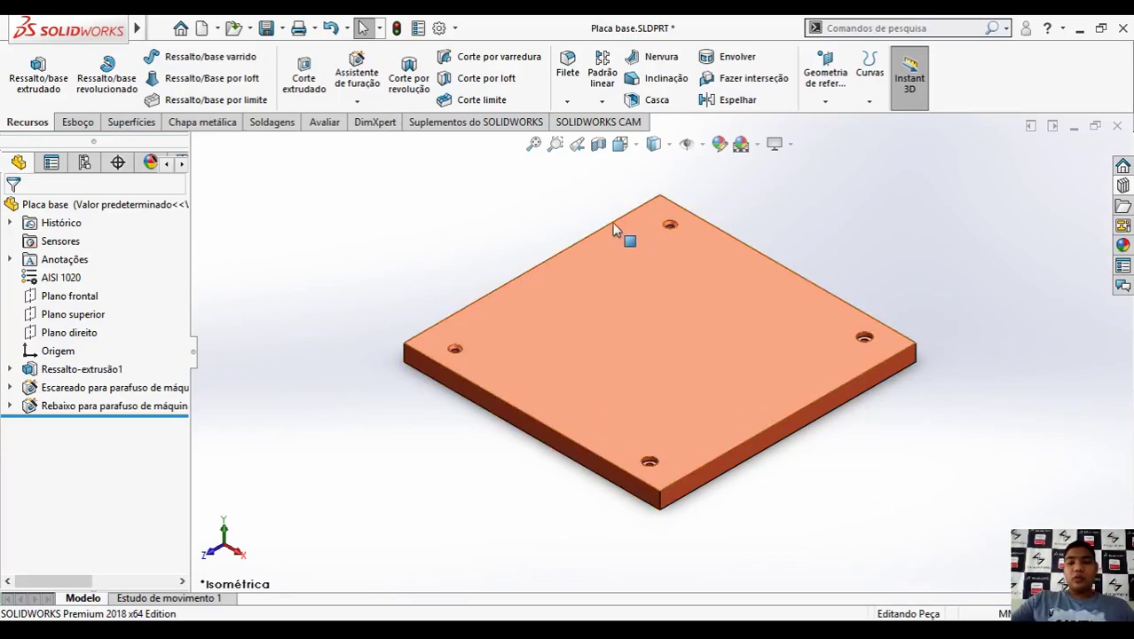
Step: Save the base plate part and create a new assembly from it with the plate as the fixed first component
left_click(267, 30)
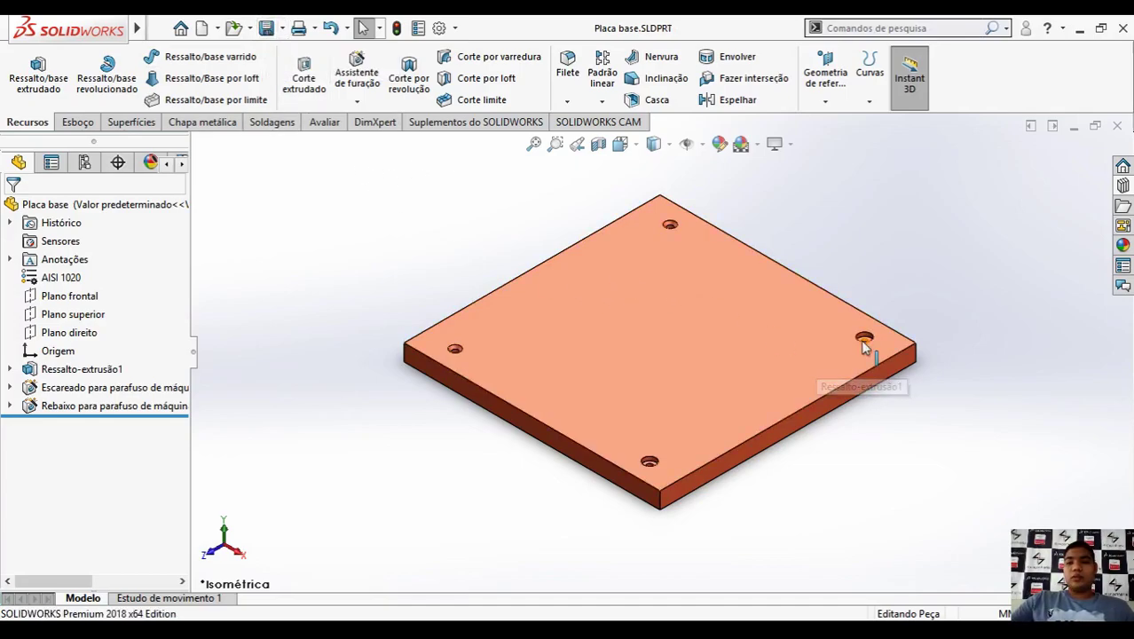
left_click(217, 28)
left_click(232, 91)
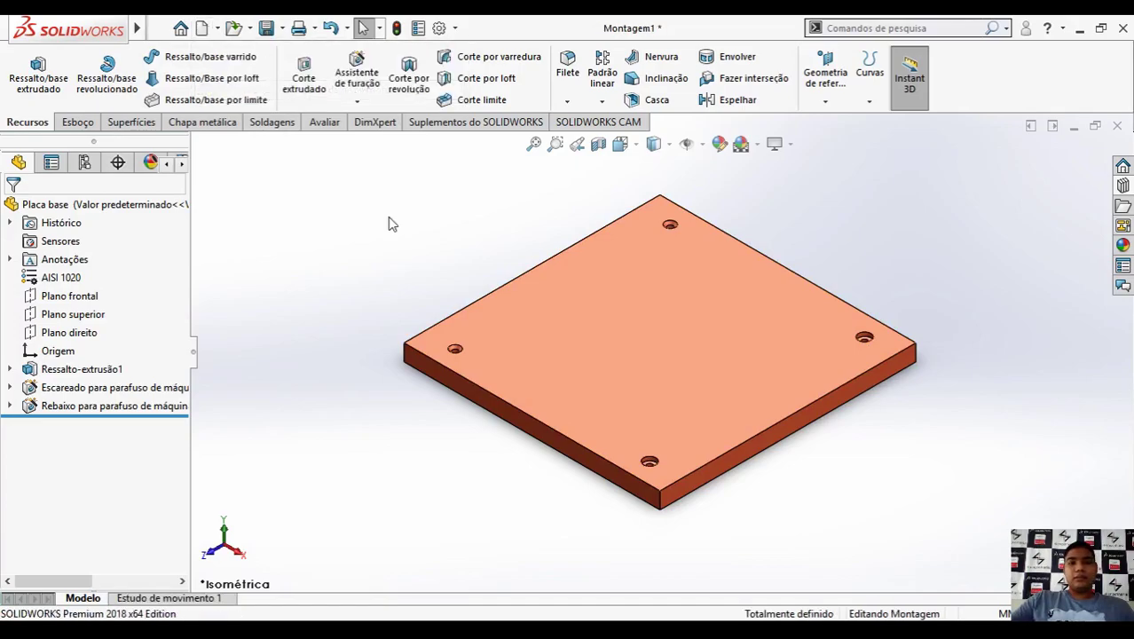
left_click(12, 208)
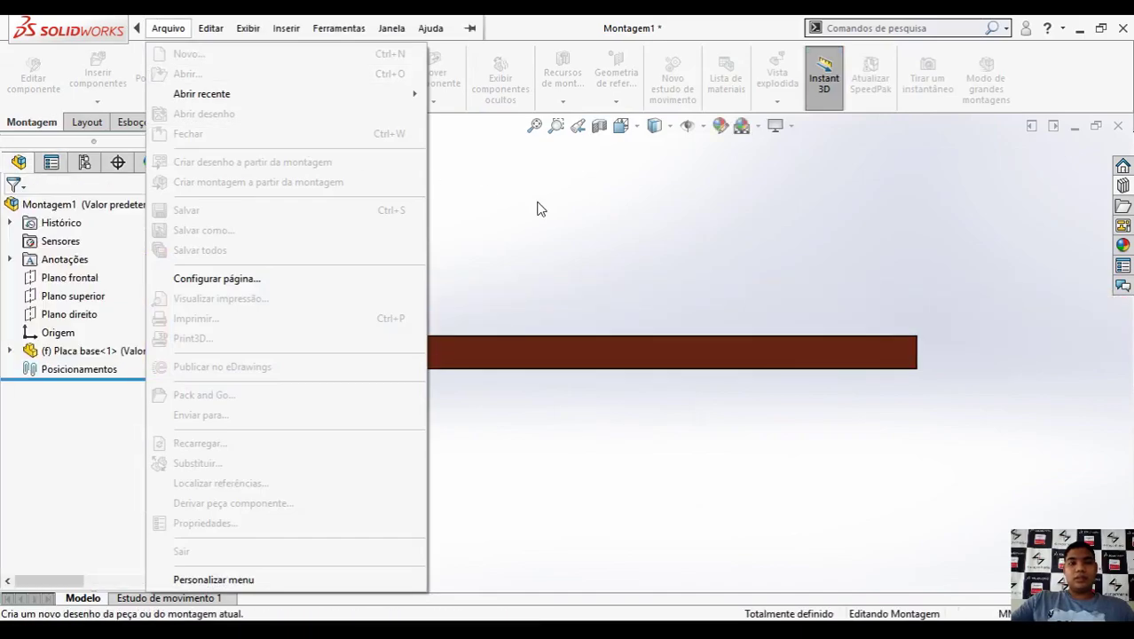
left_click(539, 210)
middle_click_drag(812, 261, 810, 336)
scroll(820, 371, "up", 3)
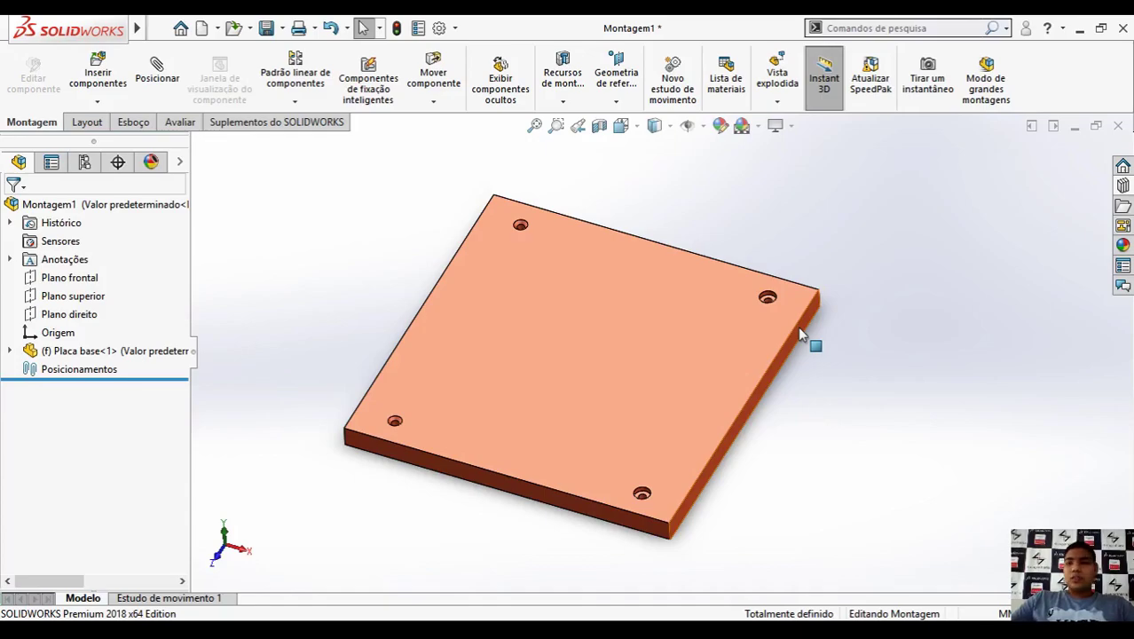
Step: Open the Parafusos de máquina category under Ansi Metric Parafusos in the Toolbox library
left_click(1122, 184)
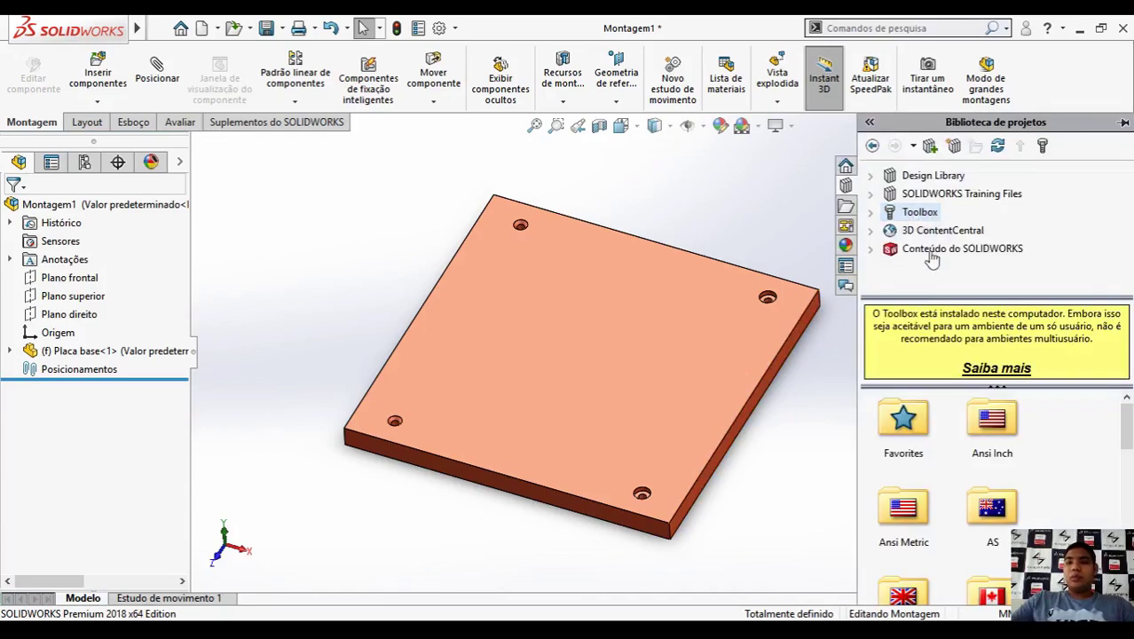
double_click(937, 510)
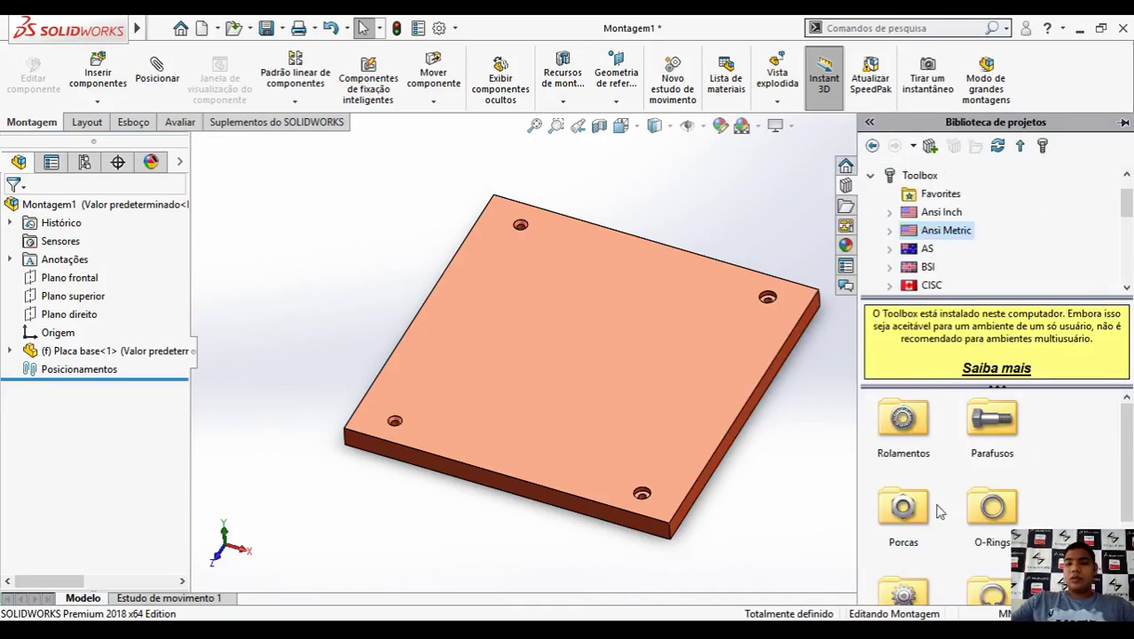
double_click(1009, 441)
scroll(1102, 467, "down", 2)
scroll(1099, 468, "up", 2)
left_click(993, 454)
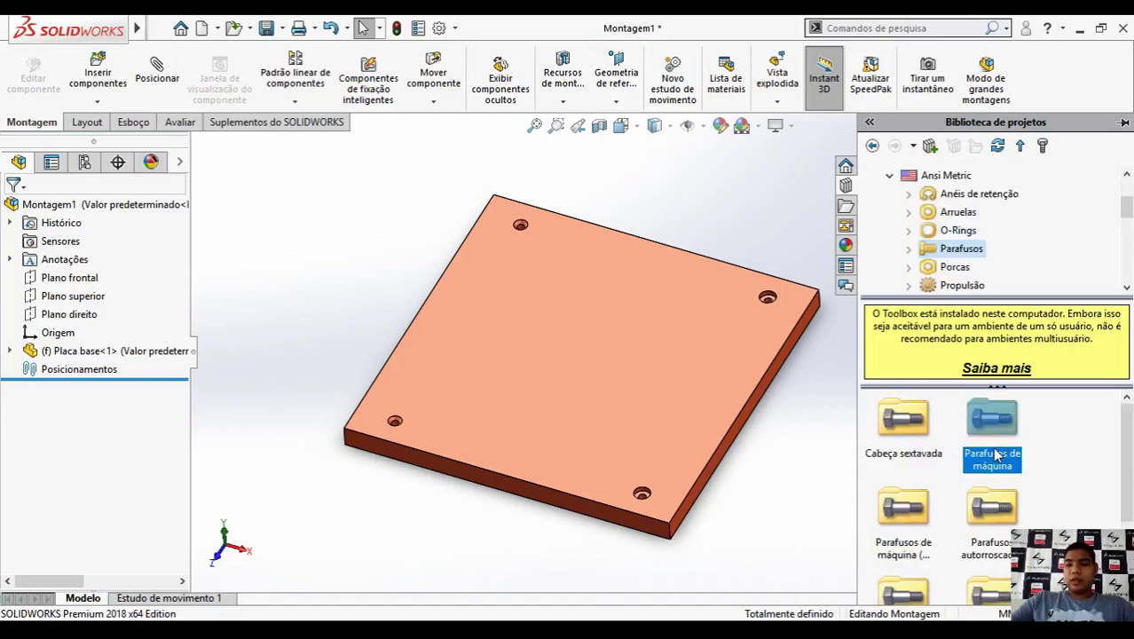
double_click(993, 454)
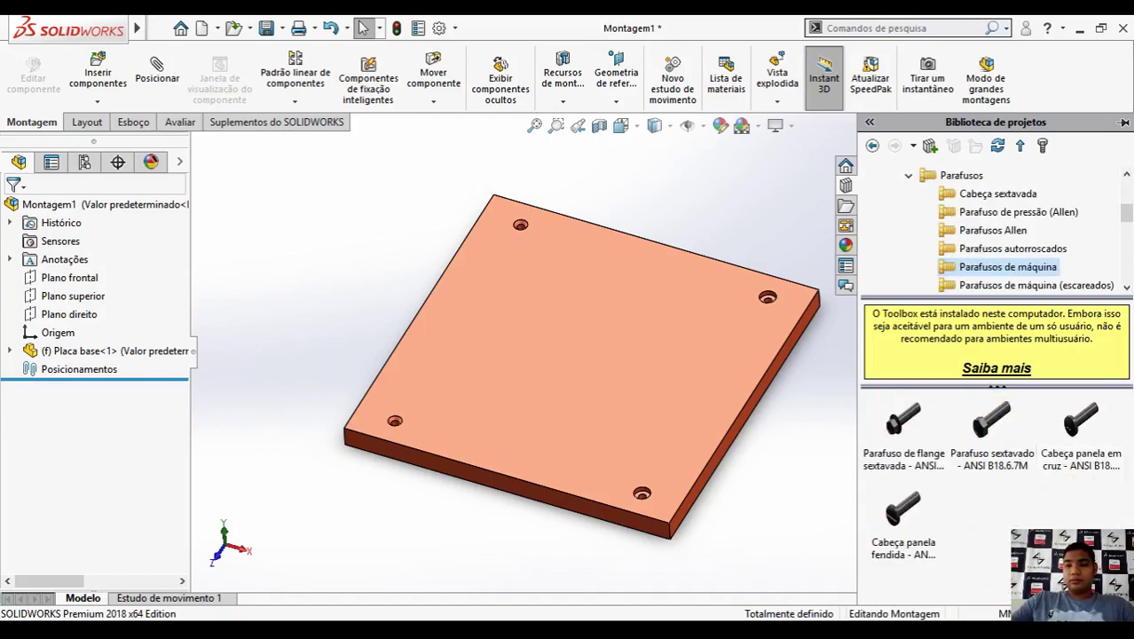
Step: Try to insert the Cabeça panela em cruz machine screw into the counterbored hole at the plate's front corner
mouse_move(1084, 470)
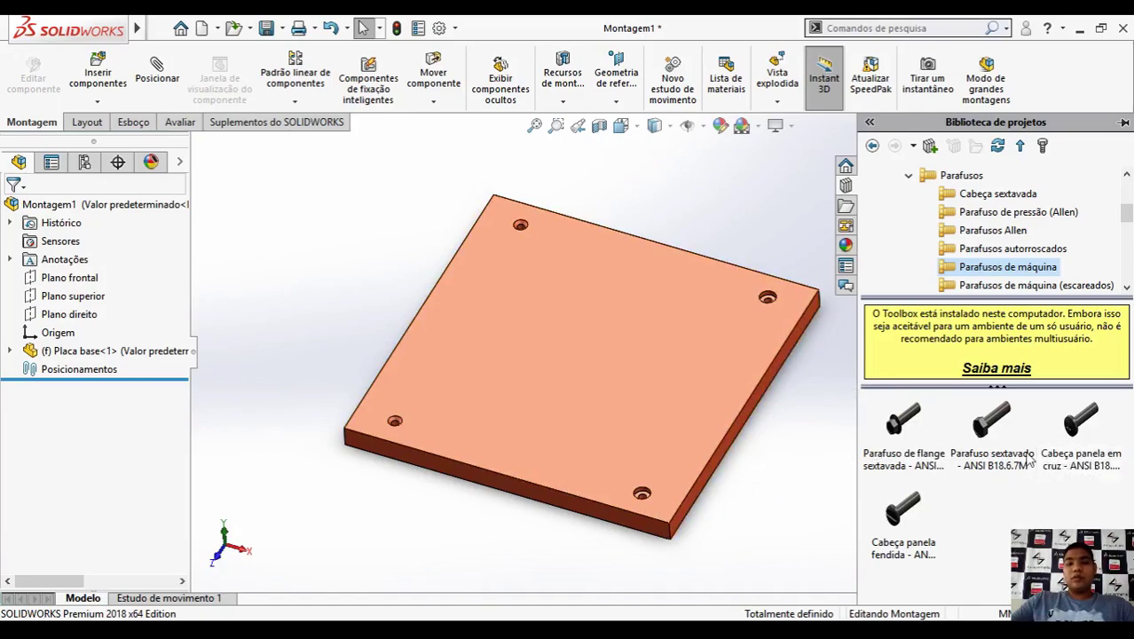
left_click_drag(1078, 425, 648, 493)
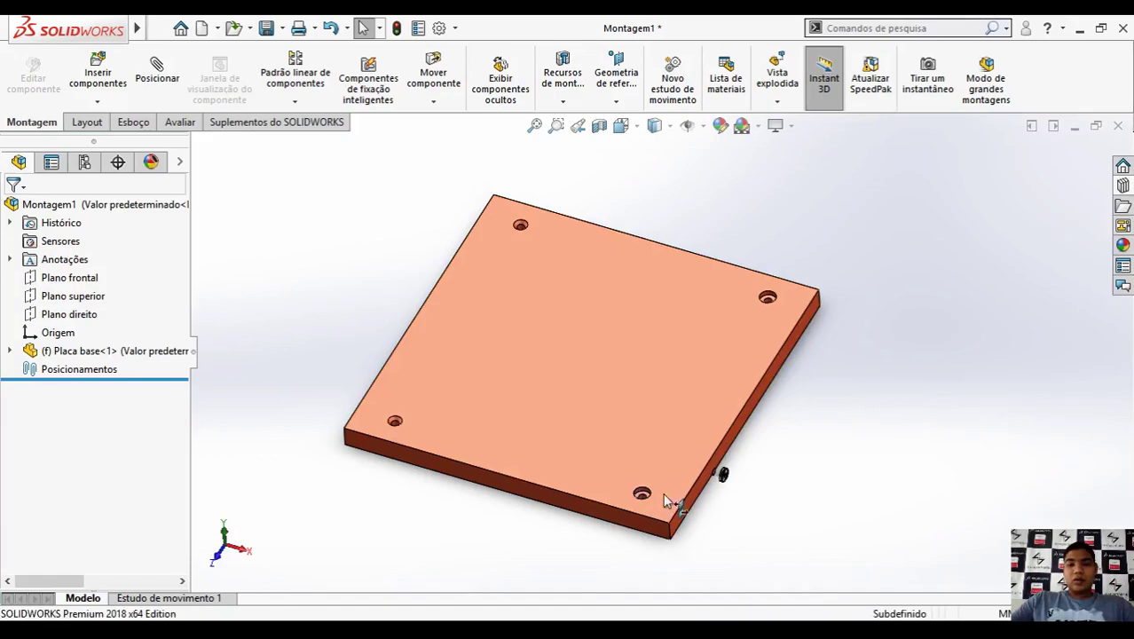
scroll(644, 495, "down", 6)
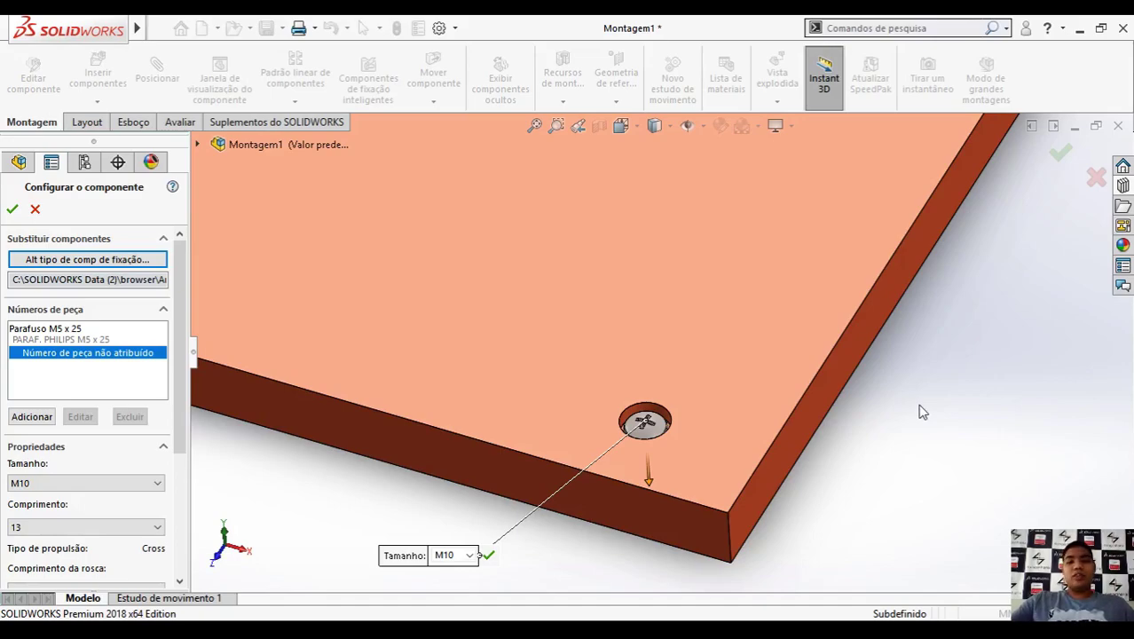
scroll(616, 413, "up", 5)
scroll(642, 221, "down", 1)
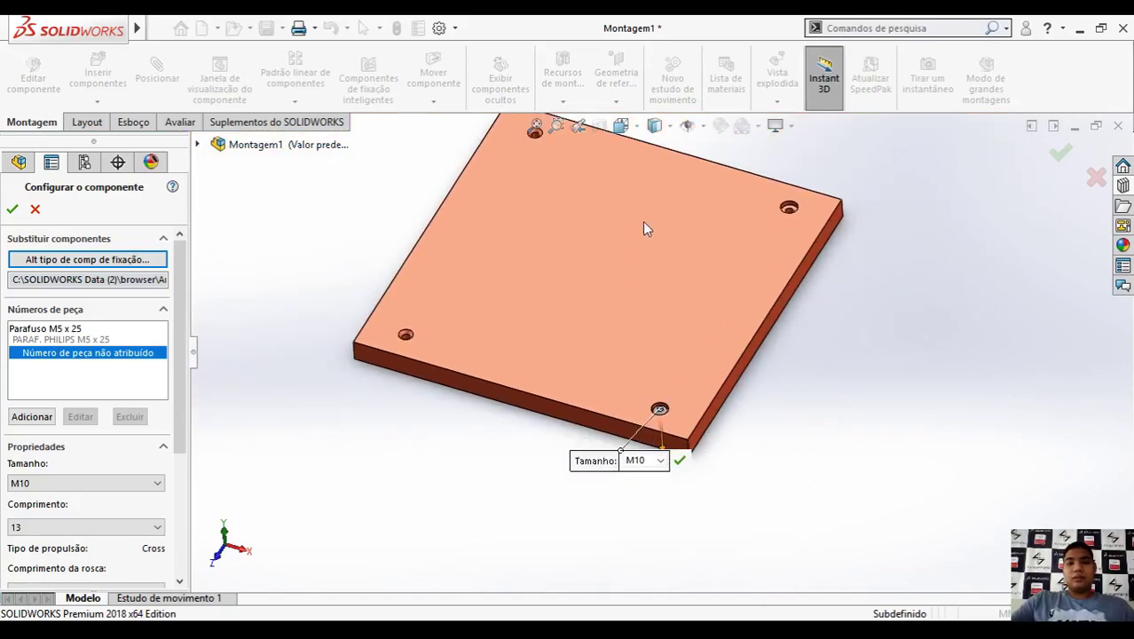
key("Escape")
scroll(769, 306, "up", 1)
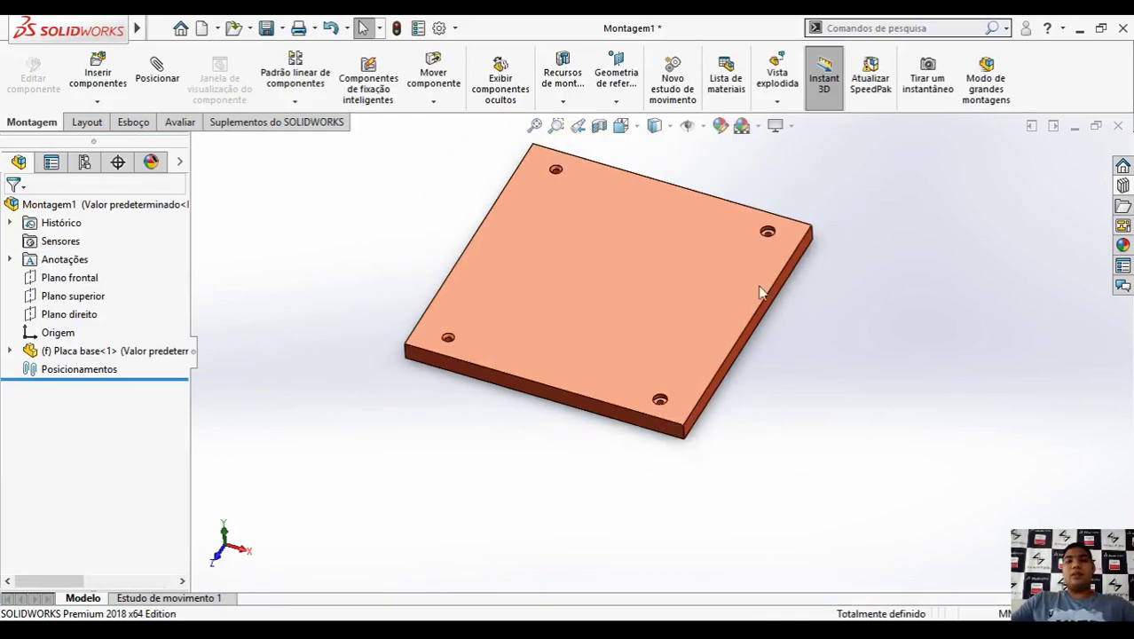
scroll(767, 304, "down", 1)
scroll(726, 271, "up", 2)
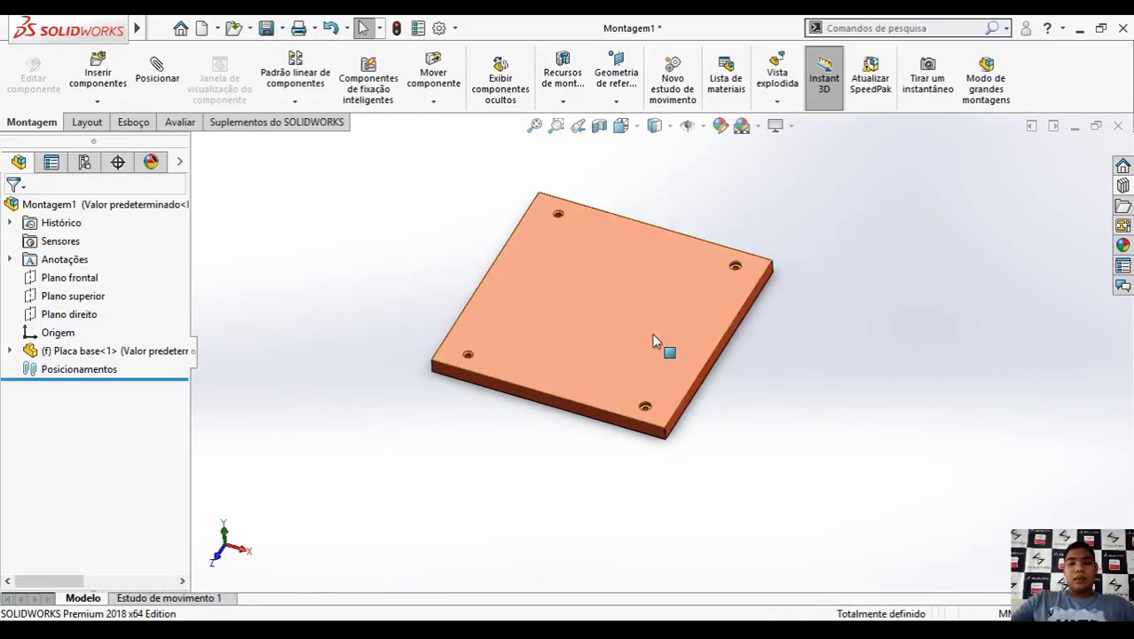
scroll(657, 342, "down", 1)
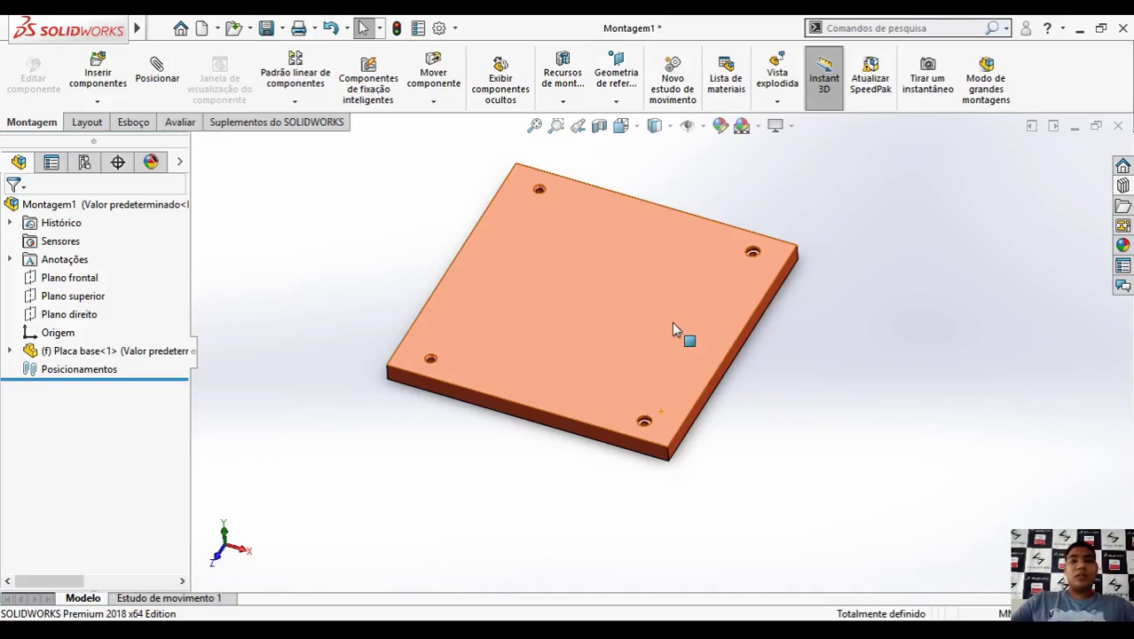
scroll(654, 279, "up", 1)
scroll(654, 278, "down", 1)
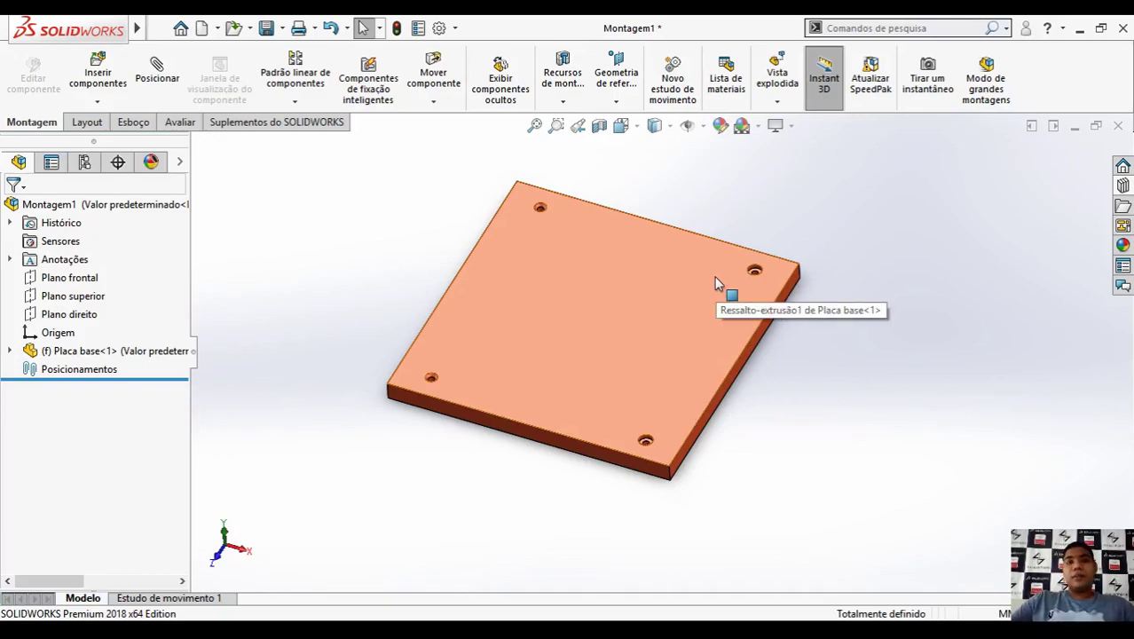
scroll(717, 283, "down", 2)
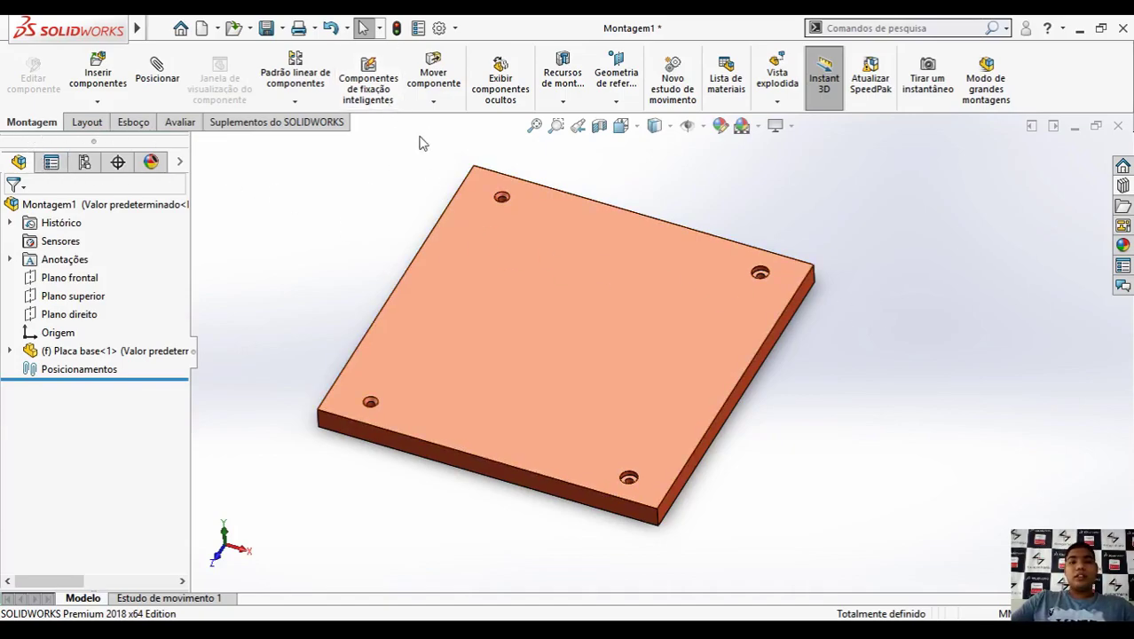
Step: Add Smart Fasteners to all countersunk and counterbored holes on the base plate's upper face
left_click(396, 92)
left_click(524, 358)
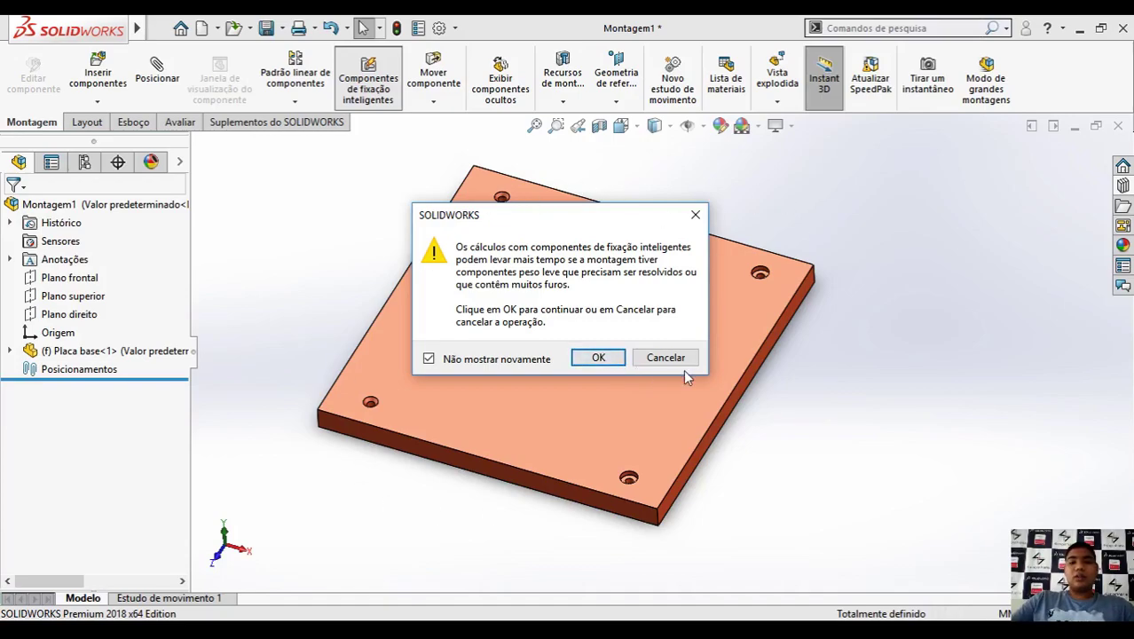
left_click(597, 358)
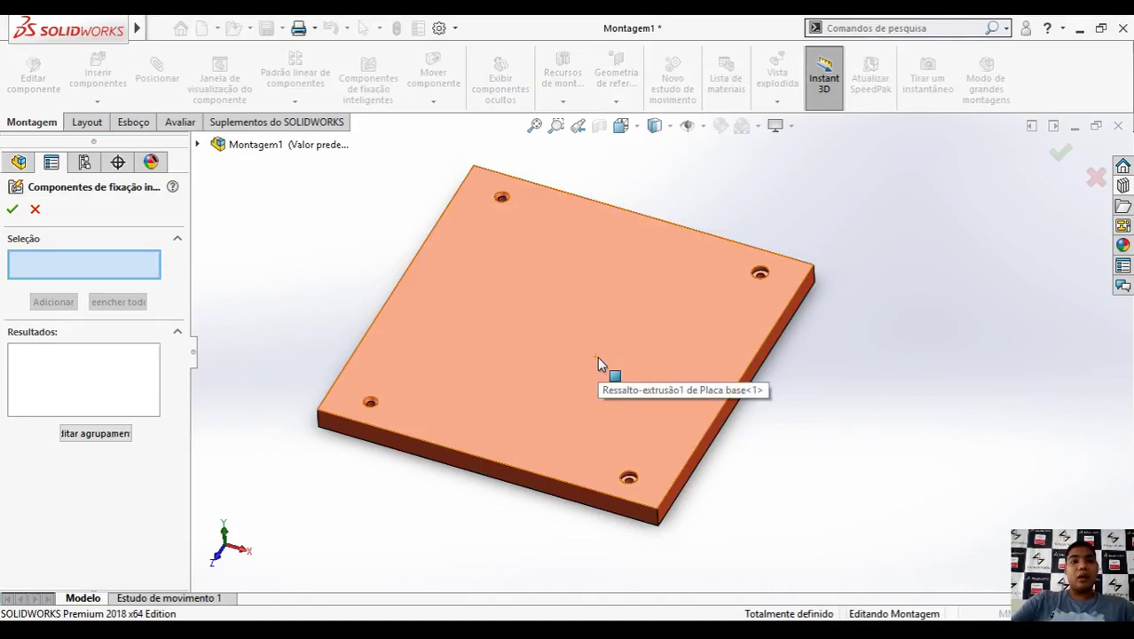
mouse_move(616, 362)
middle_mouse_down()
mouse_move(615, 351)
mouse_move(601, 375)
middle_mouse_up()
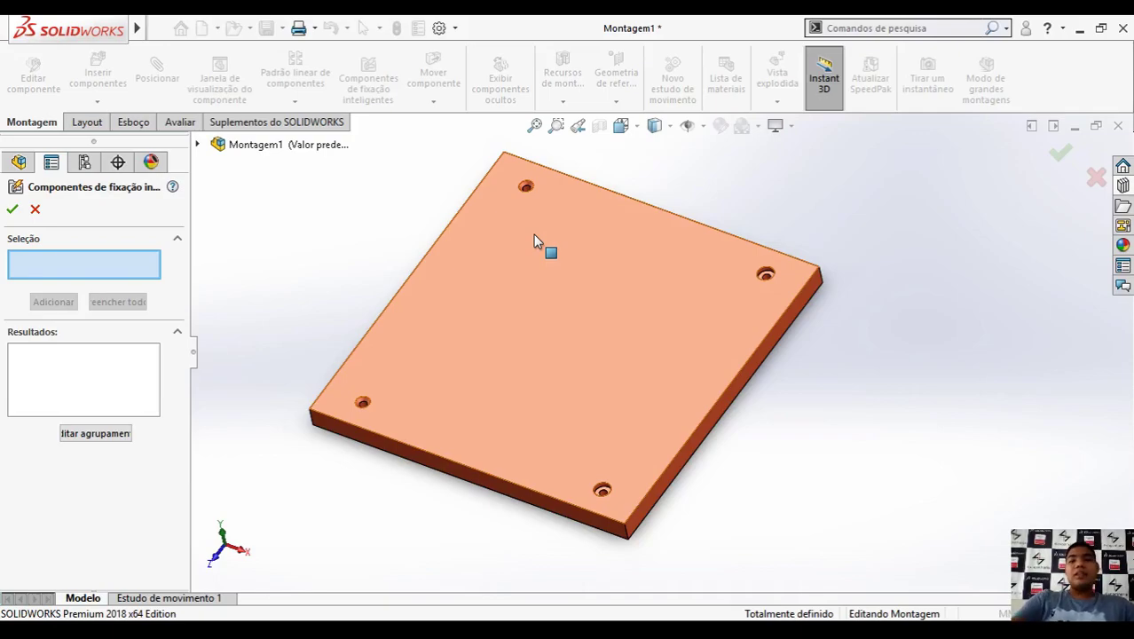
mouse_move(597, 251)
middle_mouse_down()
mouse_move(610, 264)
mouse_move(602, 266)
middle_mouse_up()
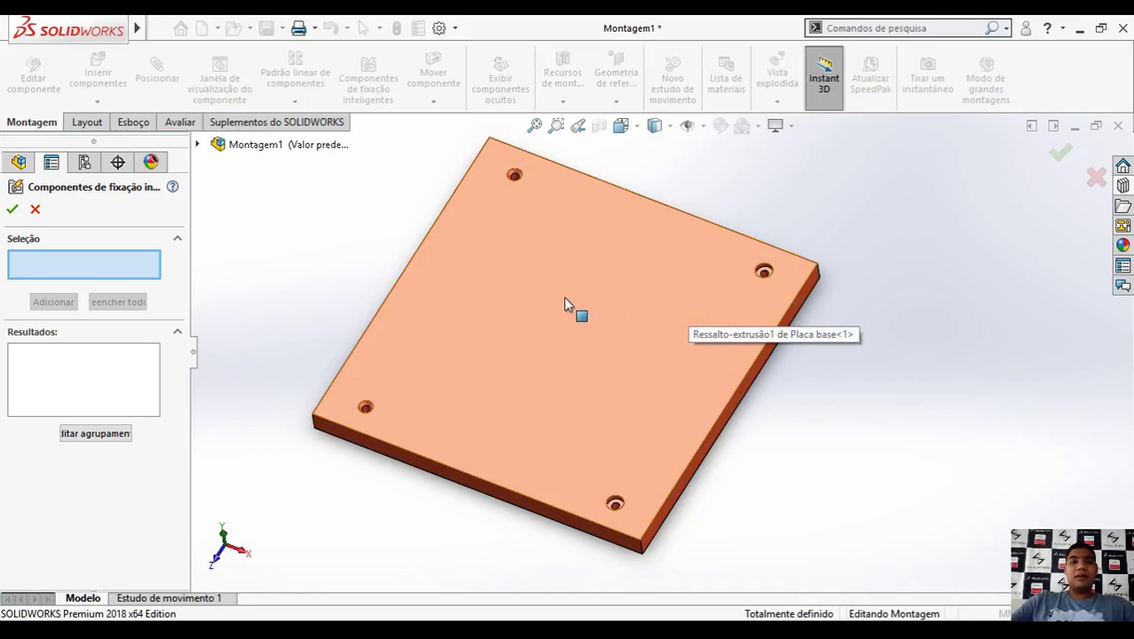
left_click(502, 272)
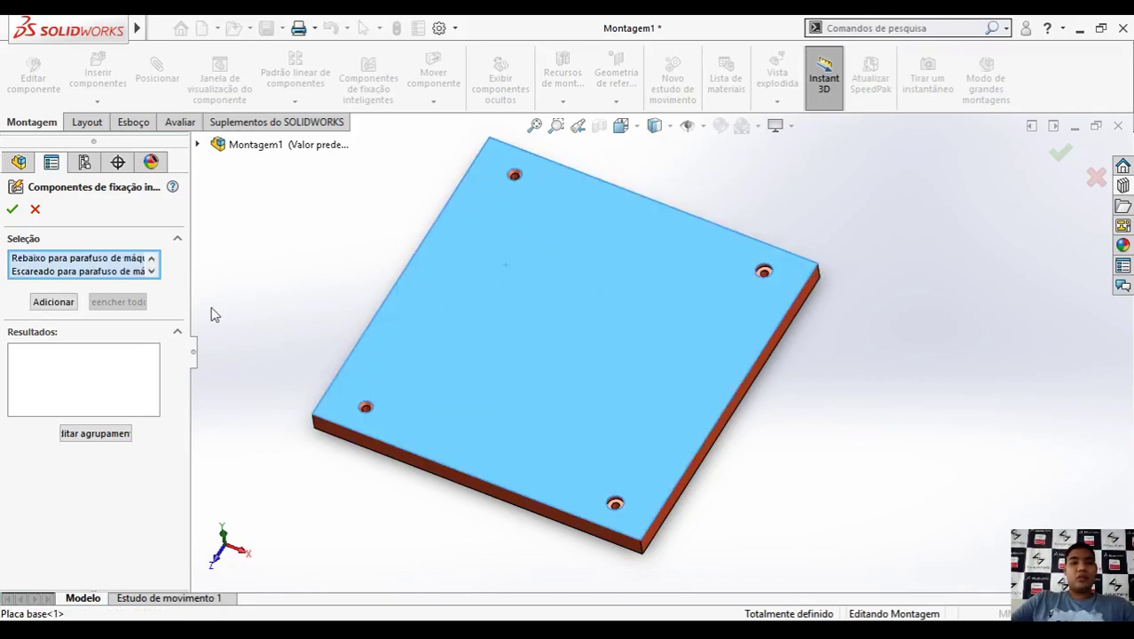
left_click(55, 301)
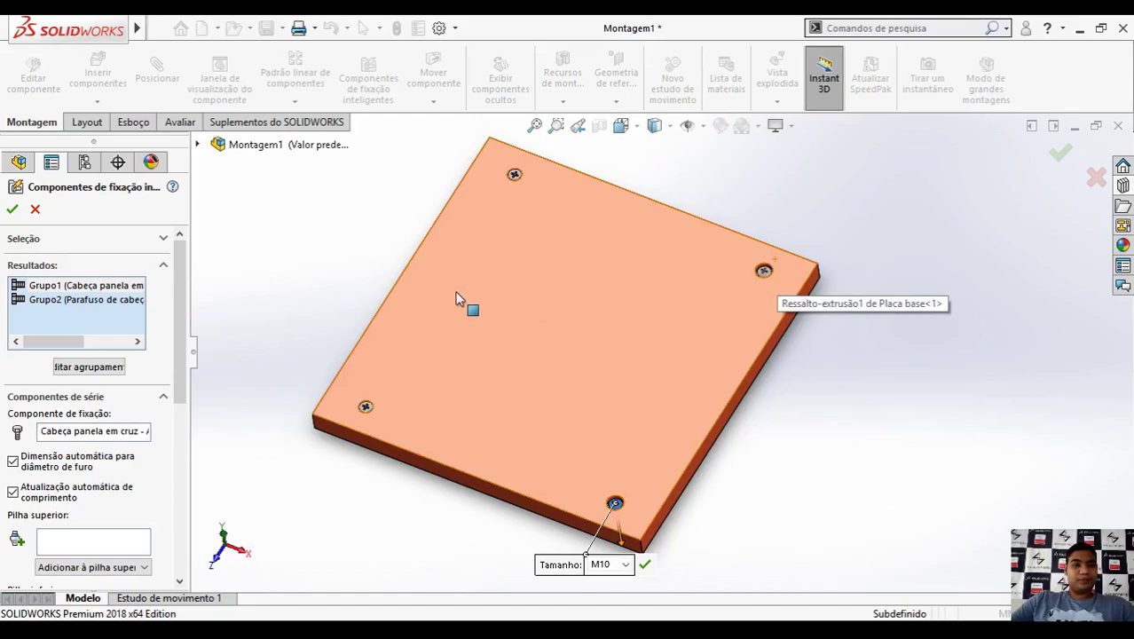
Step: Inspect the Grupo1 screws from the plate's underside and check which replacement fastener types are offered for that series
left_click(63, 285)
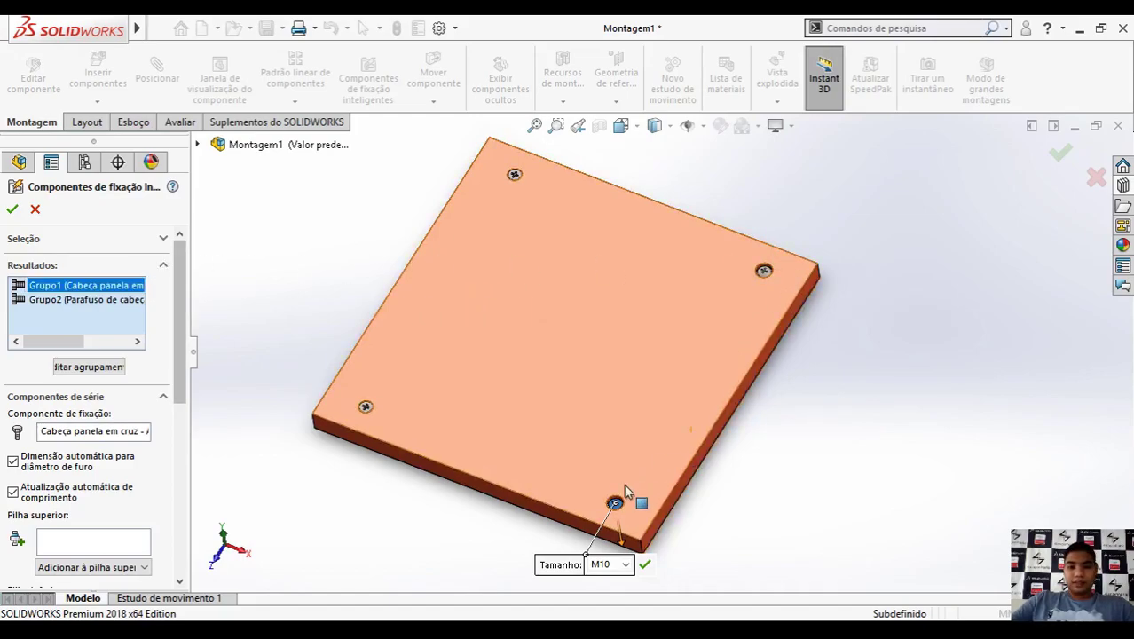
middle_click_drag(706, 532, 662, 354)
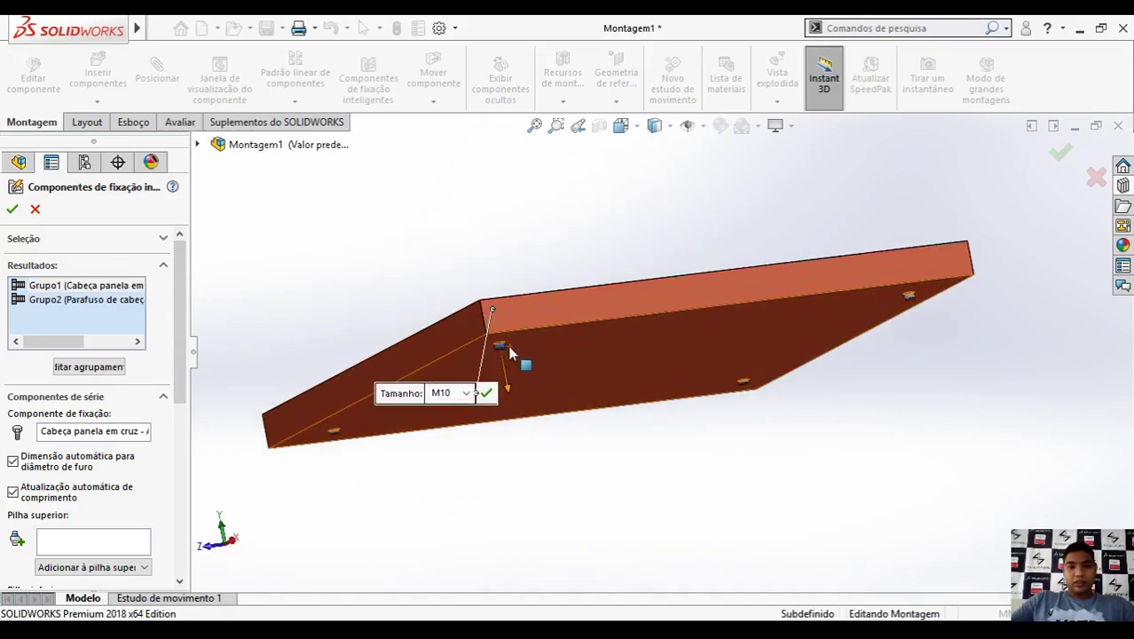
middle_click_drag(504, 347, 548, 437)
scroll(612, 381, "up", 2)
middle_click_drag(672, 363, 676, 395)
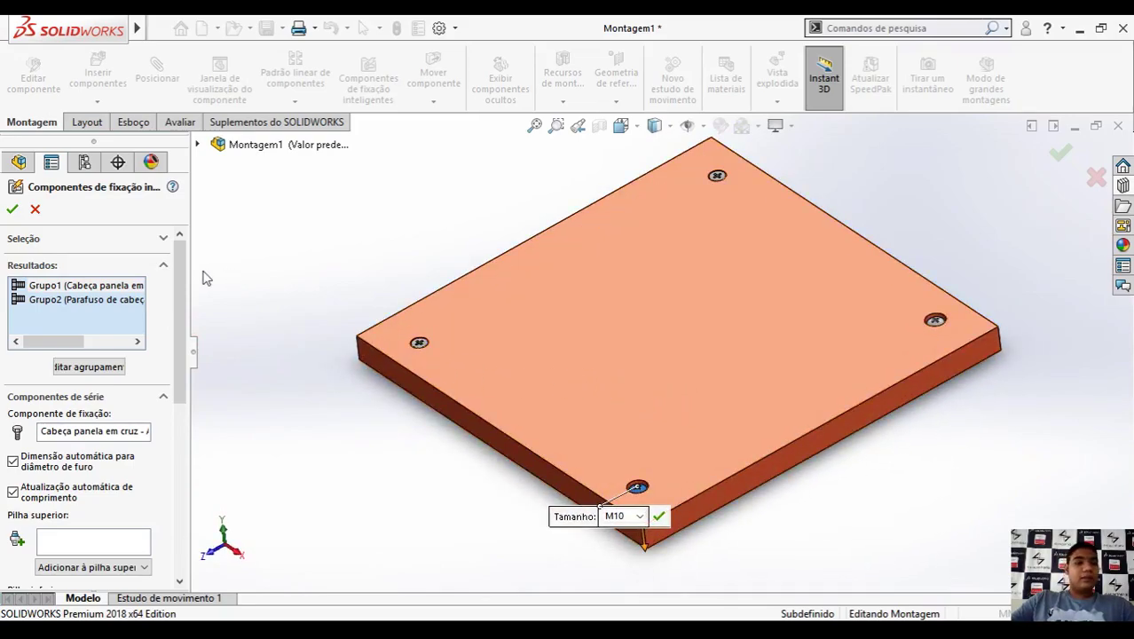
left_click_drag(181, 266, 180, 321)
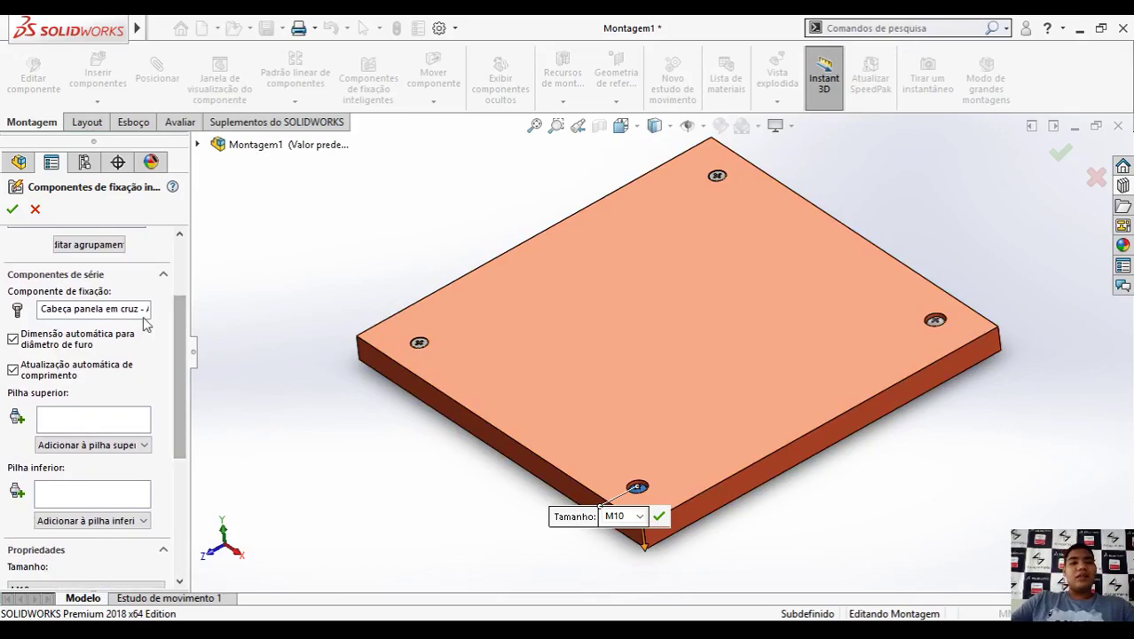
left_click(96, 311)
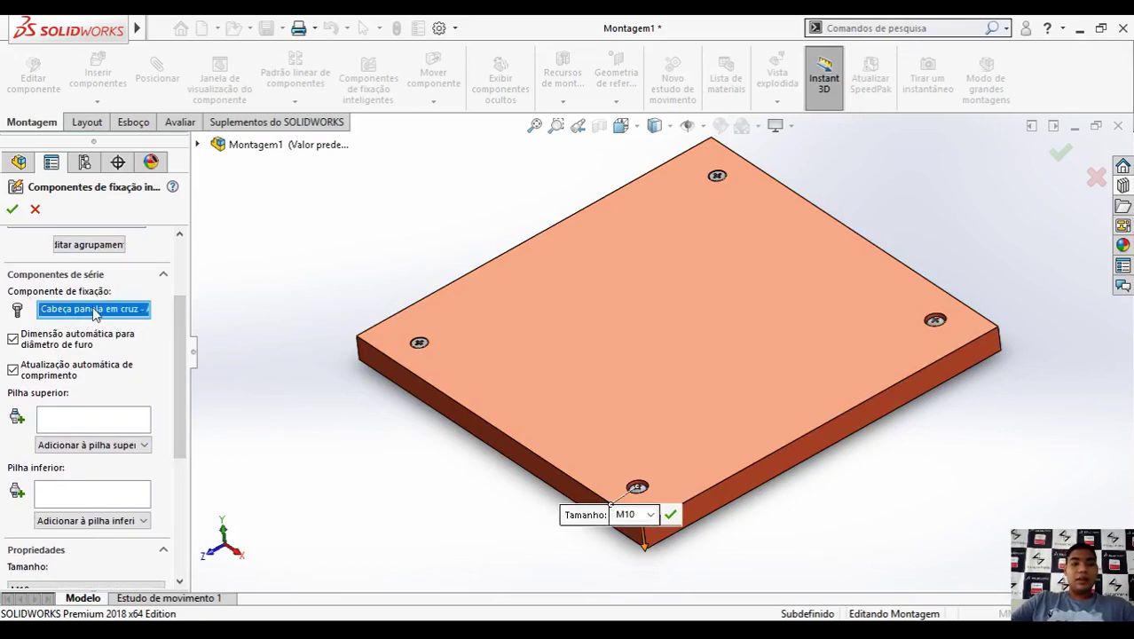
right_click(93, 308)
left_click(269, 312)
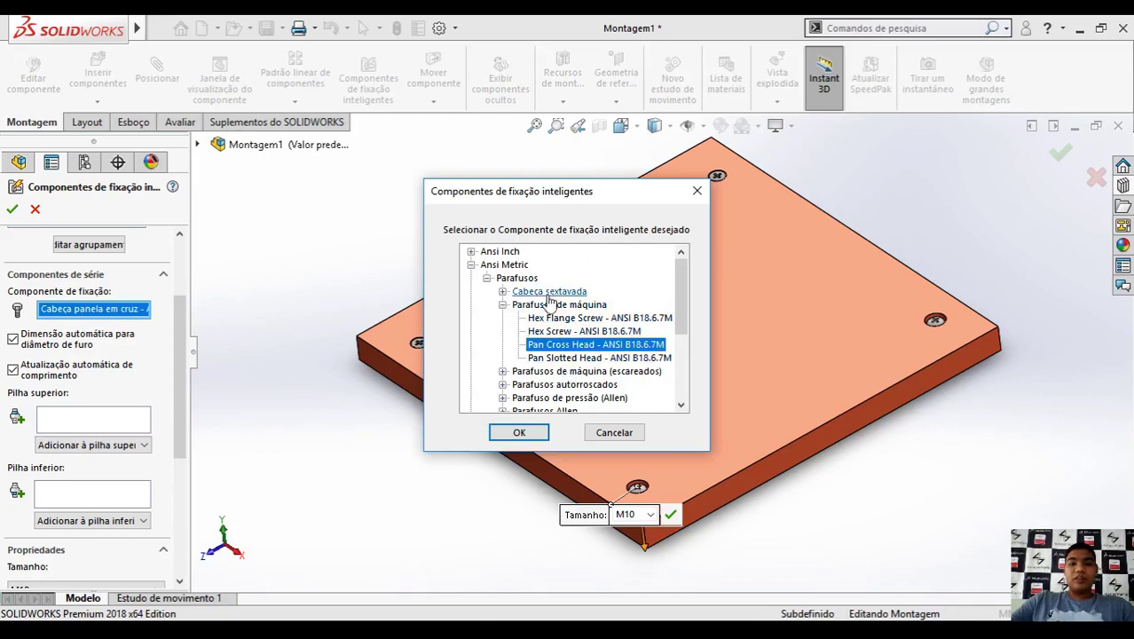
left_click(612, 433)
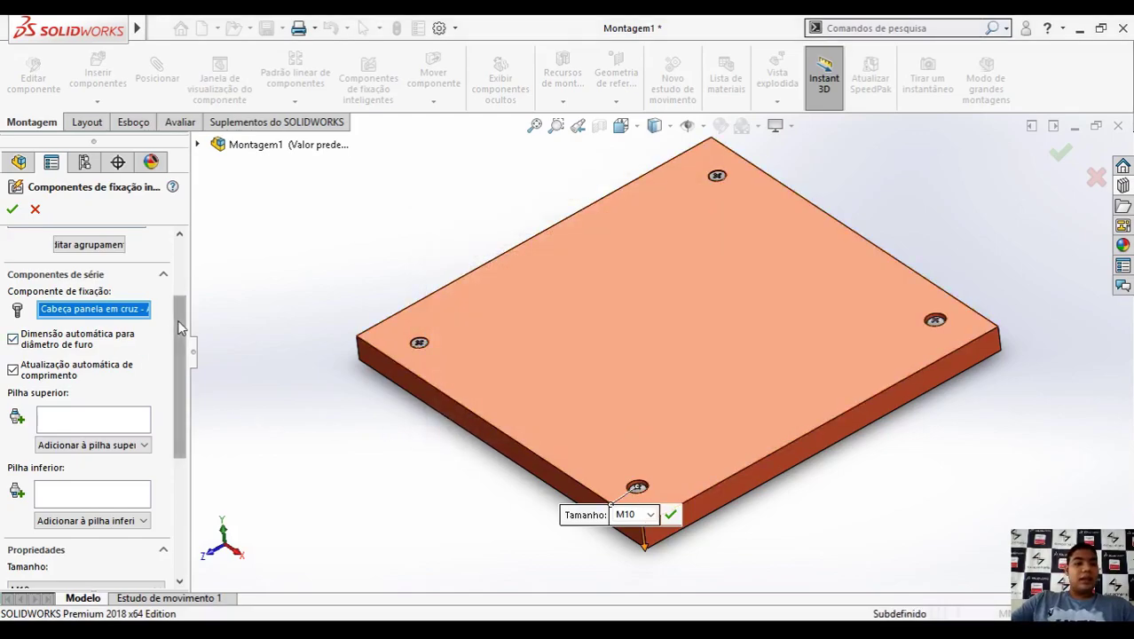
Step: Add a Narrow Flat Washer - ANSI B18.22M to the top stack of the Cabeça panela em cruz screw series
scroll(180, 327, "down", 1)
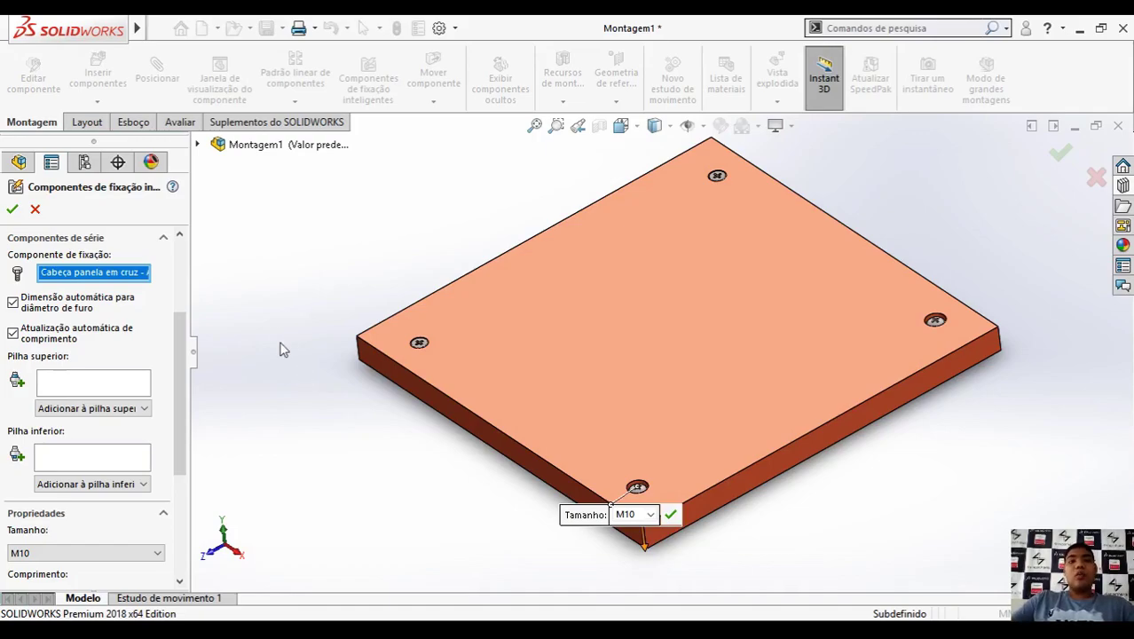
left_click_drag(184, 354, 180, 369)
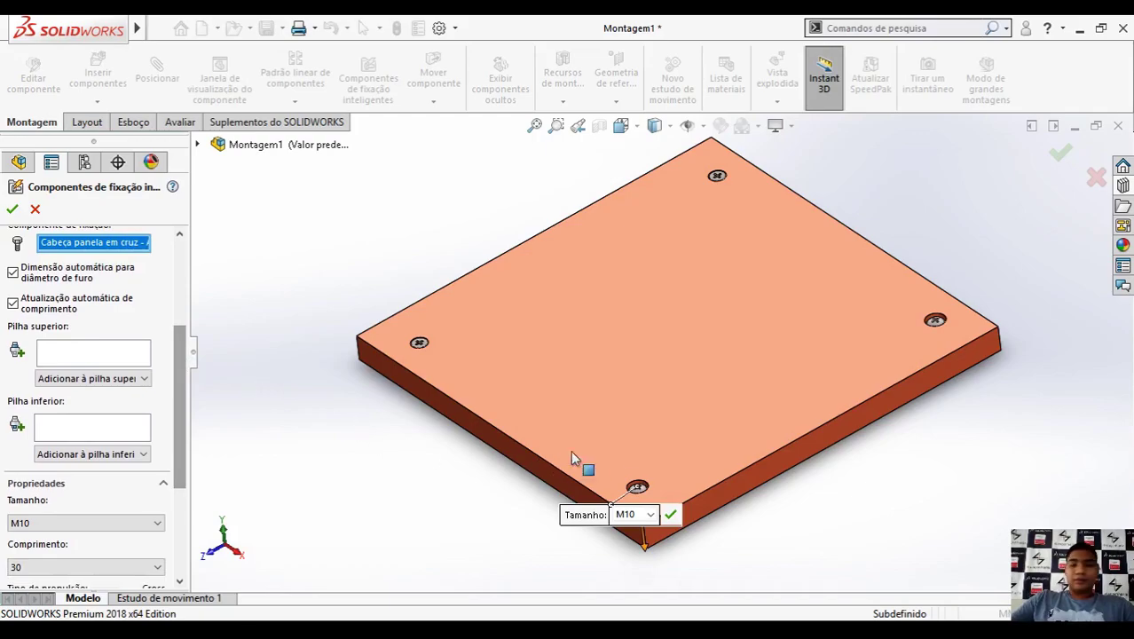
scroll(643, 467, "down", 3)
middle_click_drag(673, 453, 671, 468)
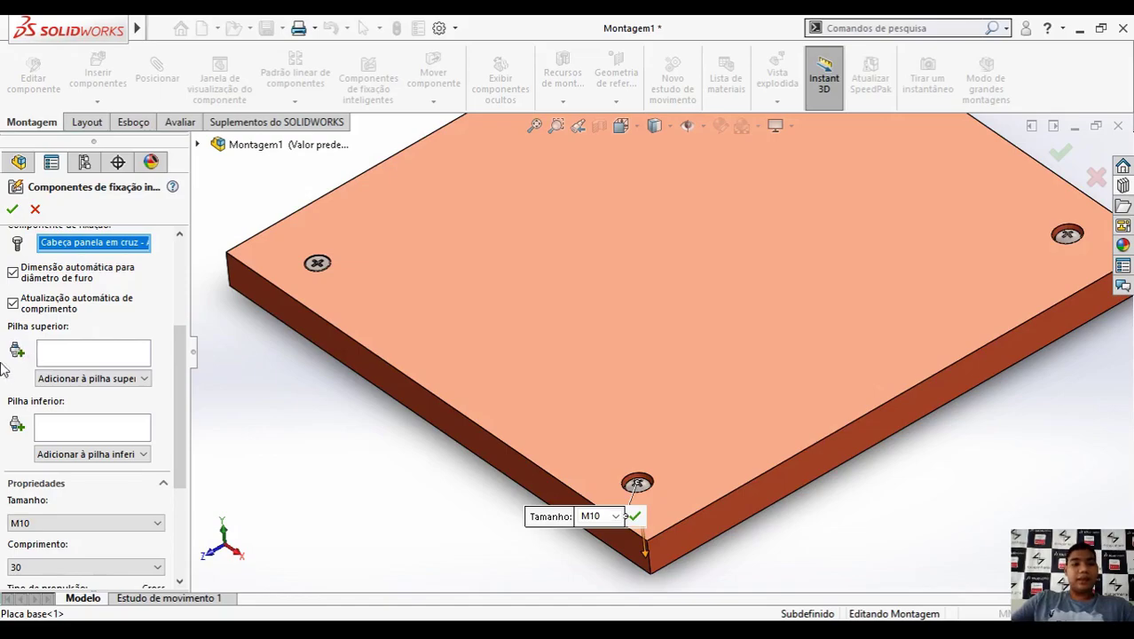
left_click(120, 378)
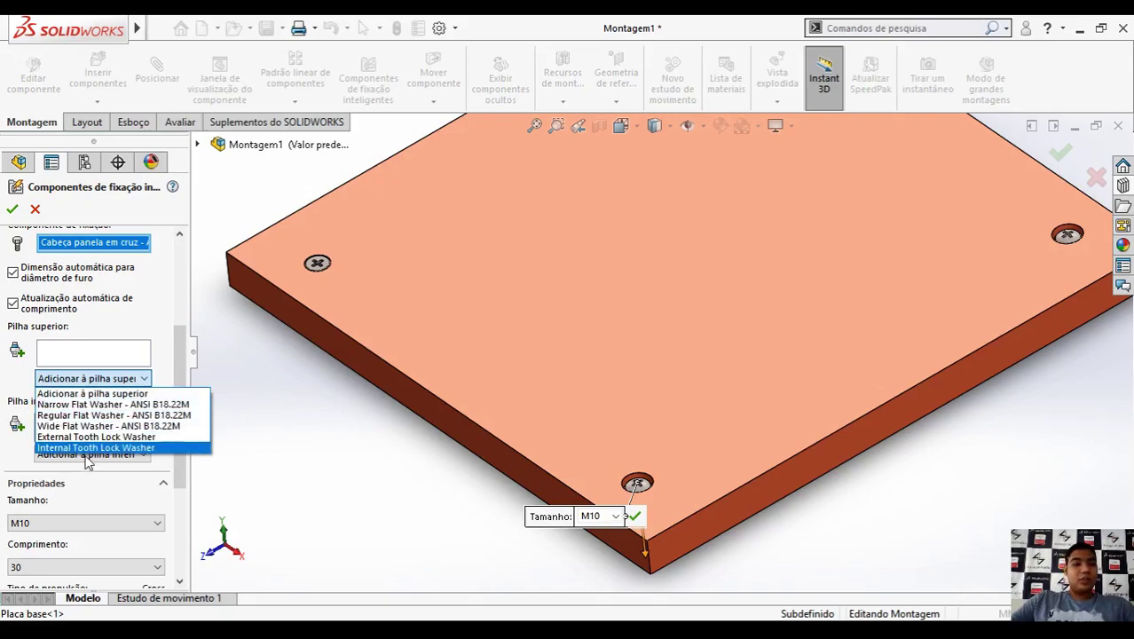
left_click(79, 404)
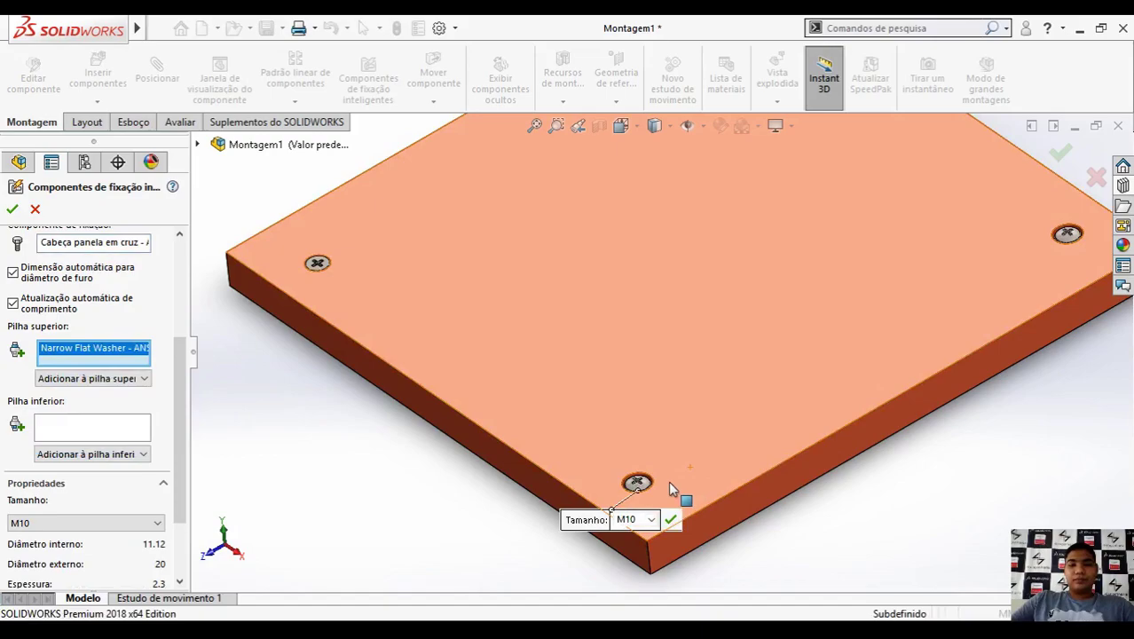
Step: Examine the washer under the screw head in the front counterbored hole and the other hardware offered for the top stack
scroll(667, 477, "down", 3)
scroll(663, 468, "down", 3)
middle_click_drag(595, 424, 633, 352)
scroll(593, 415, "down", 2)
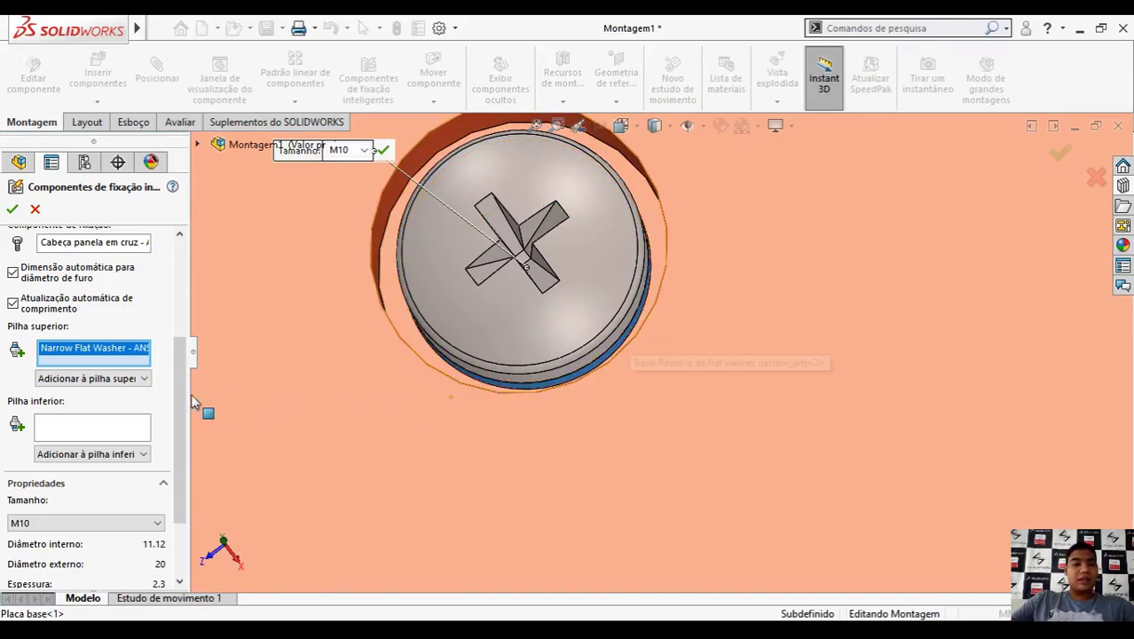
left_click(131, 379)
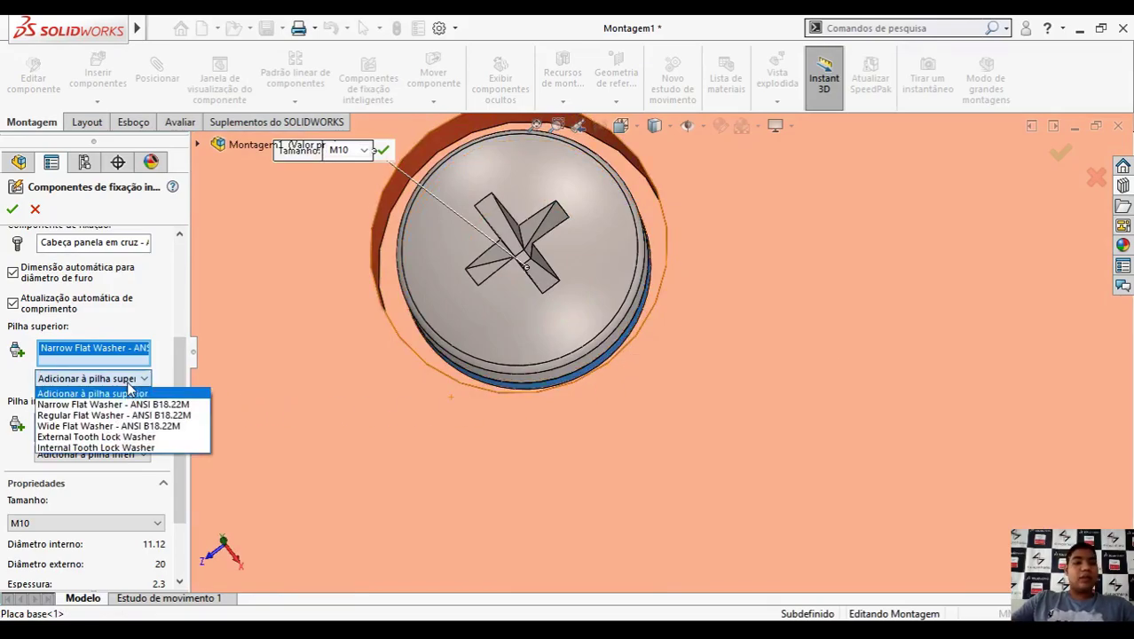
left_click(133, 382)
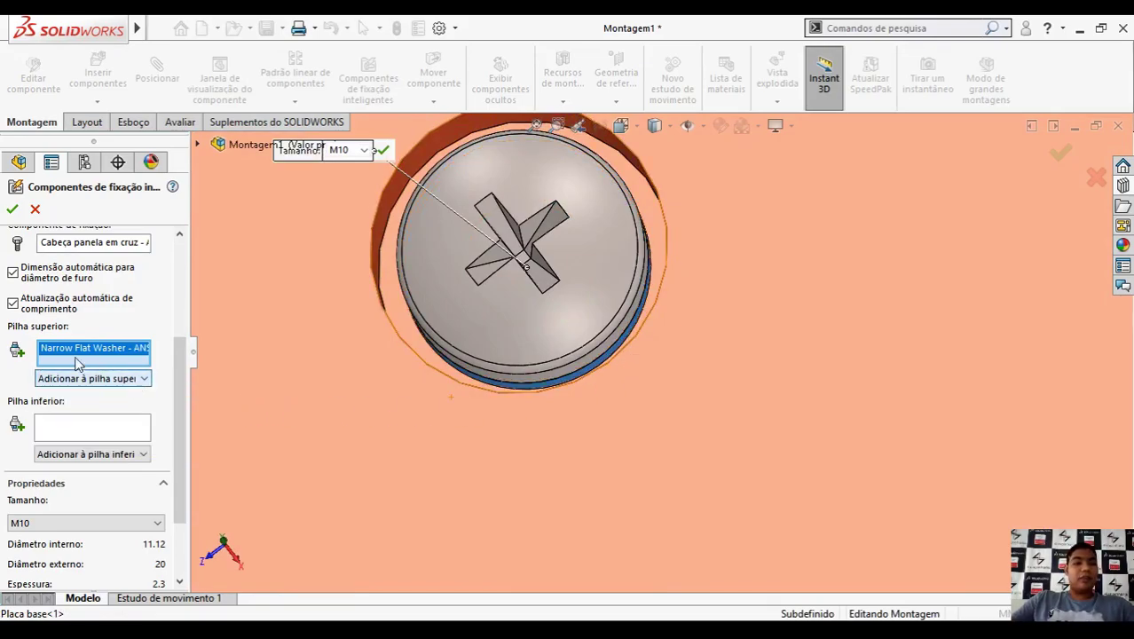
scroll(396, 396, "up", 2)
scroll(395, 401, "up", 5)
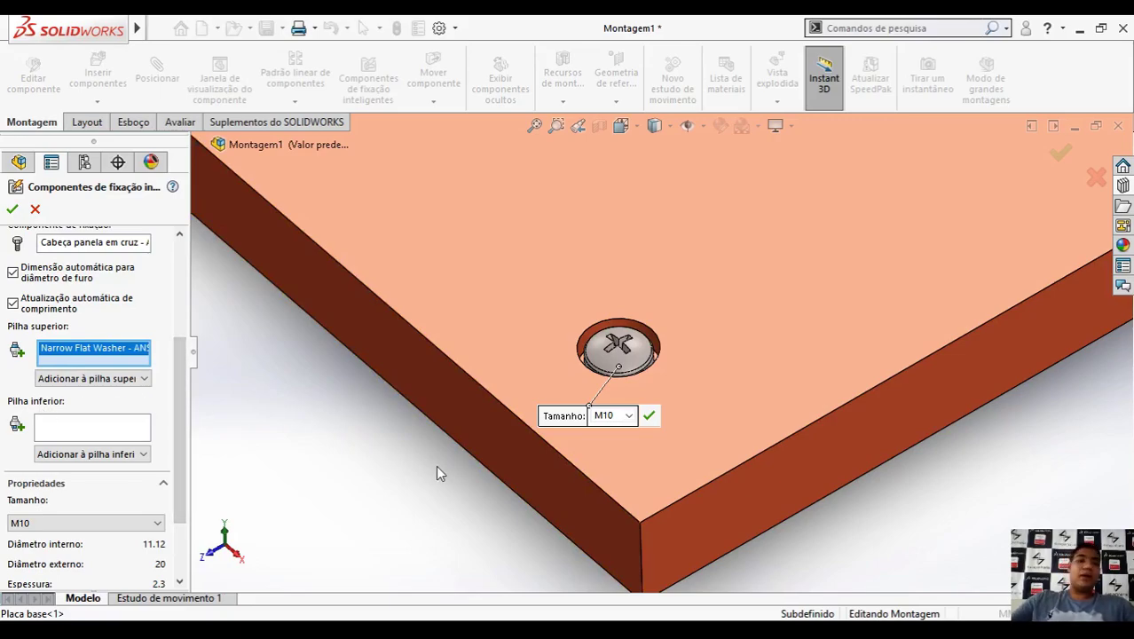
Step: Add a Narrow Flat Washer - ANSI B18.22M to the bottom stack of the pan head screws on the plate's underside
middle_click_drag(810, 425, 725, 317)
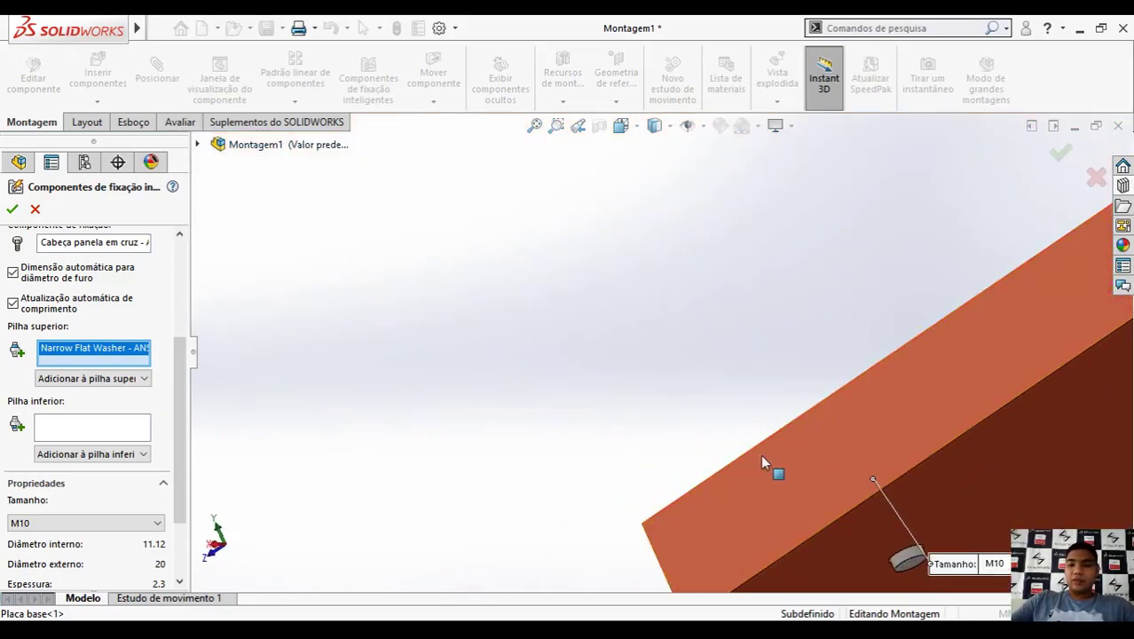
scroll(773, 462, "up", 2)
scroll(786, 480, "down", 2)
scroll(785, 496, "down", 1)
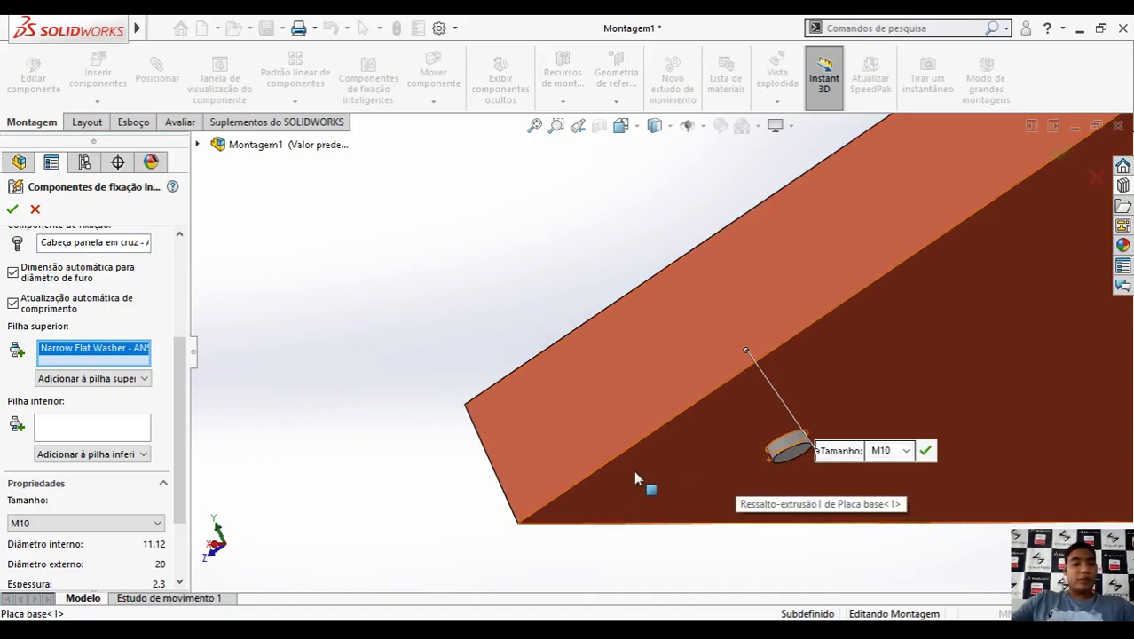
left_click(120, 430)
left_click(124, 453)
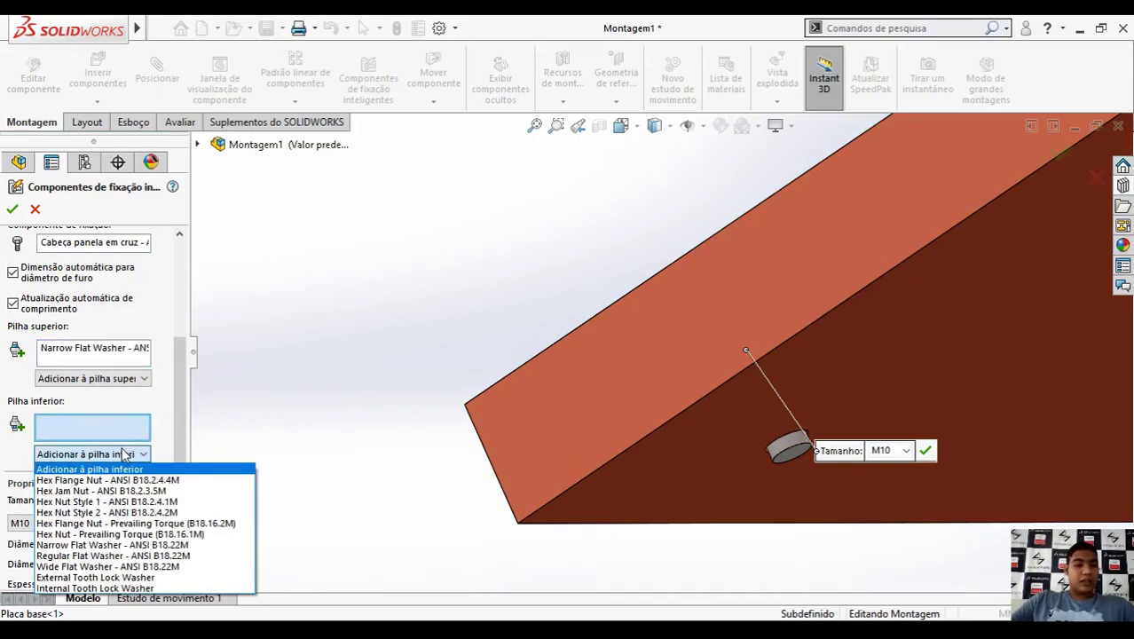
left_click(97, 545)
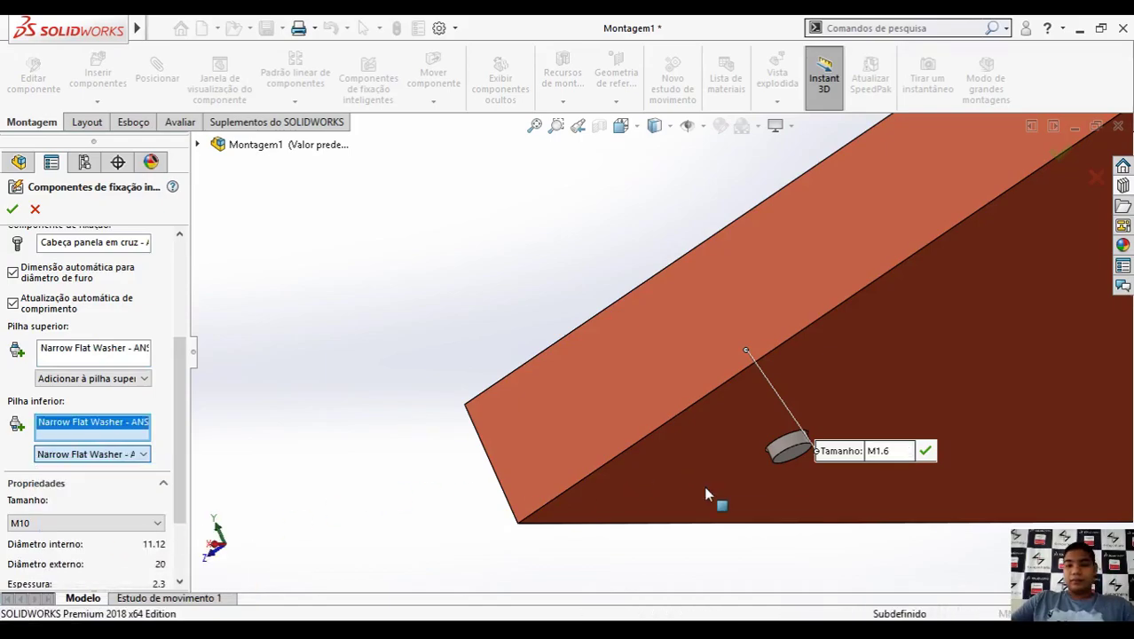
left_click_drag(714, 471, 612, 333)
Step: Add a Hex Nut Style 1 - ANSI B18.2.4.1M to the bottom stack beneath the flat washer
left_click(131, 454)
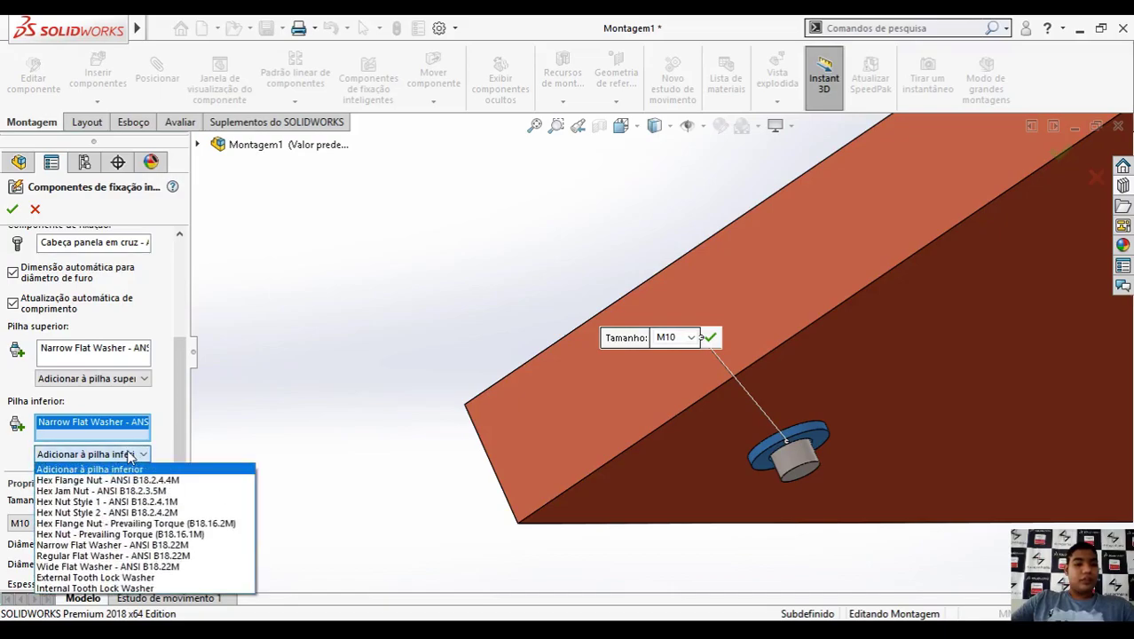
left_click(135, 503)
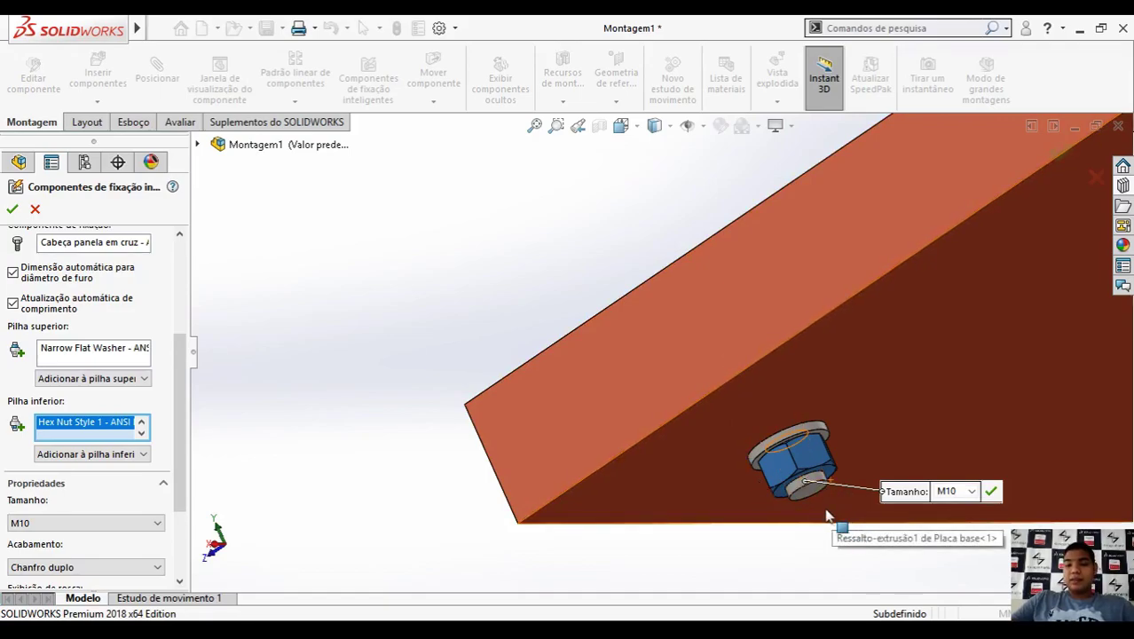
scroll(828, 515, "down", 3)
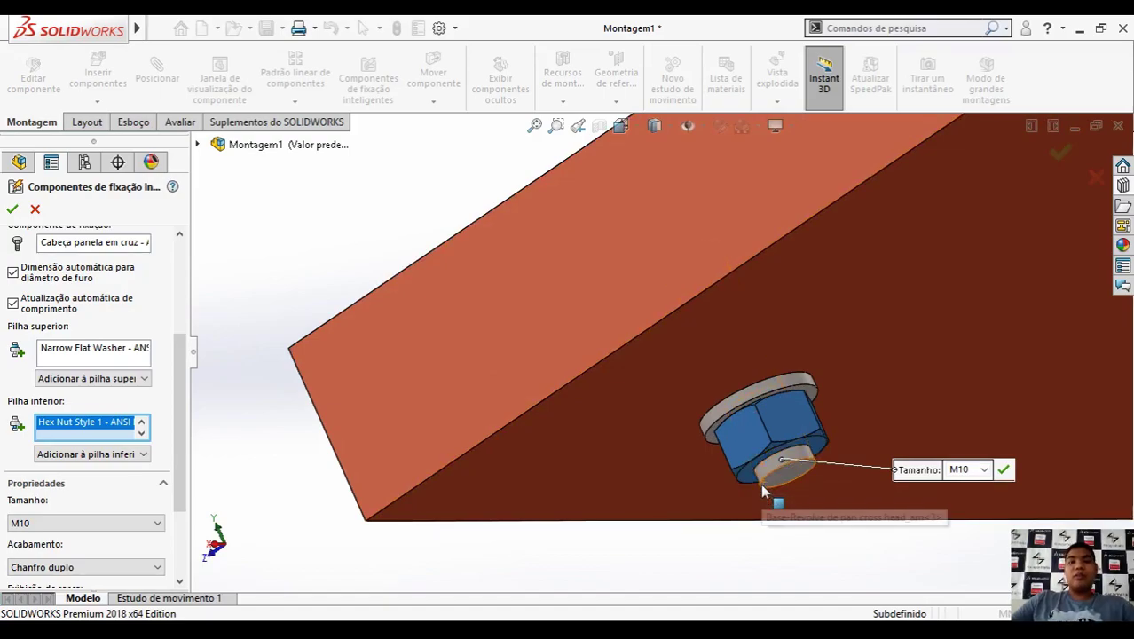
scroll(764, 492, "up", 2)
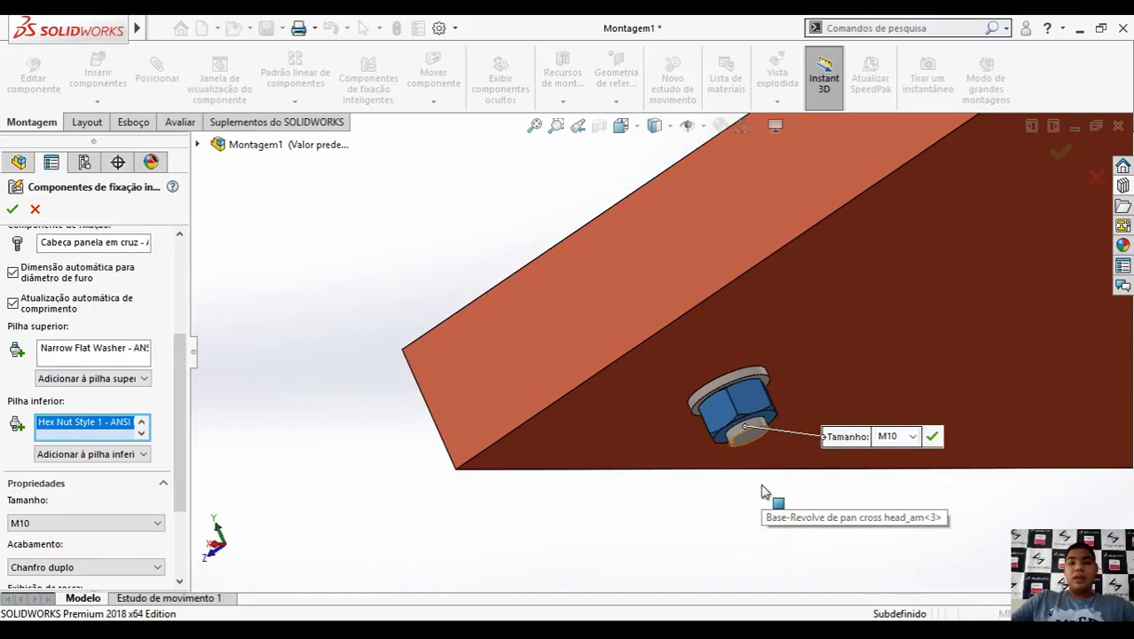
scroll(763, 495, "up", 3)
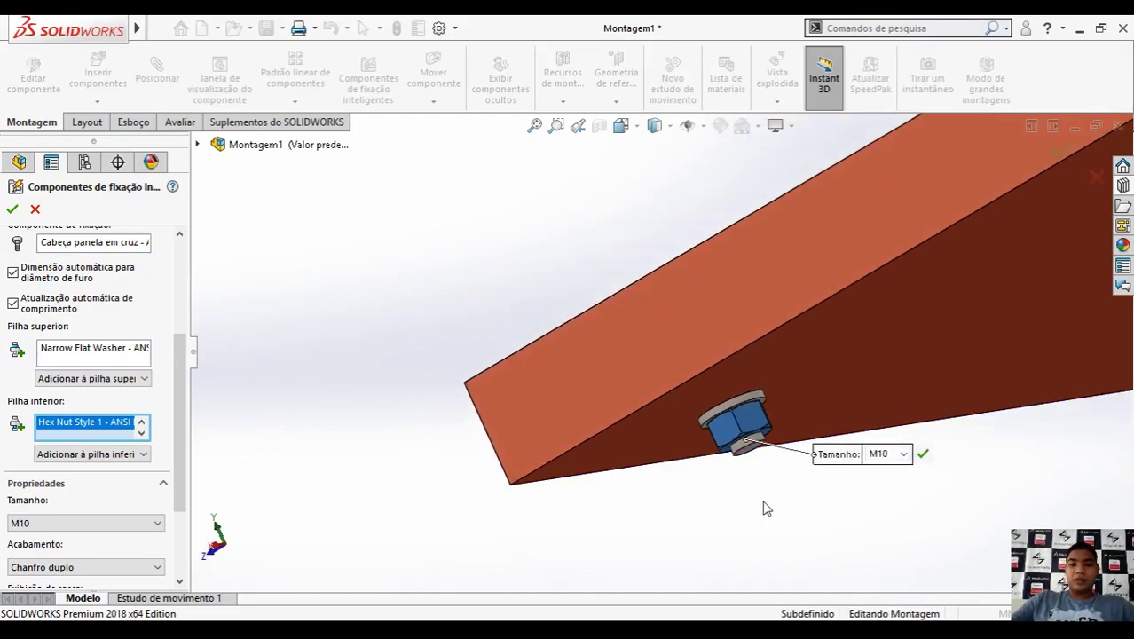
Step: Examine the properties of the top washer, bottom washer and hex nut in the pan head screw stacks and their fit under the plate
scroll(919, 404, "up", 2)
mouse_move(911, 373)
middle_mouse_down()
mouse_move(911, 404)
mouse_move(899, 354)
mouse_move(925, 373)
middle_mouse_up()
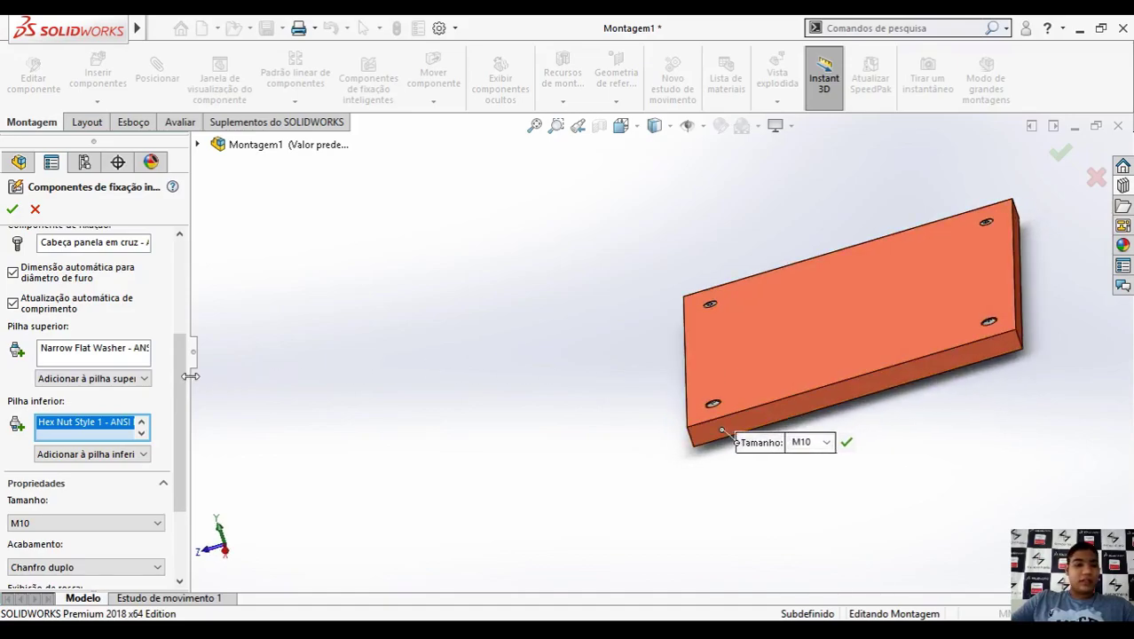
left_click_drag(180, 365, 177, 433)
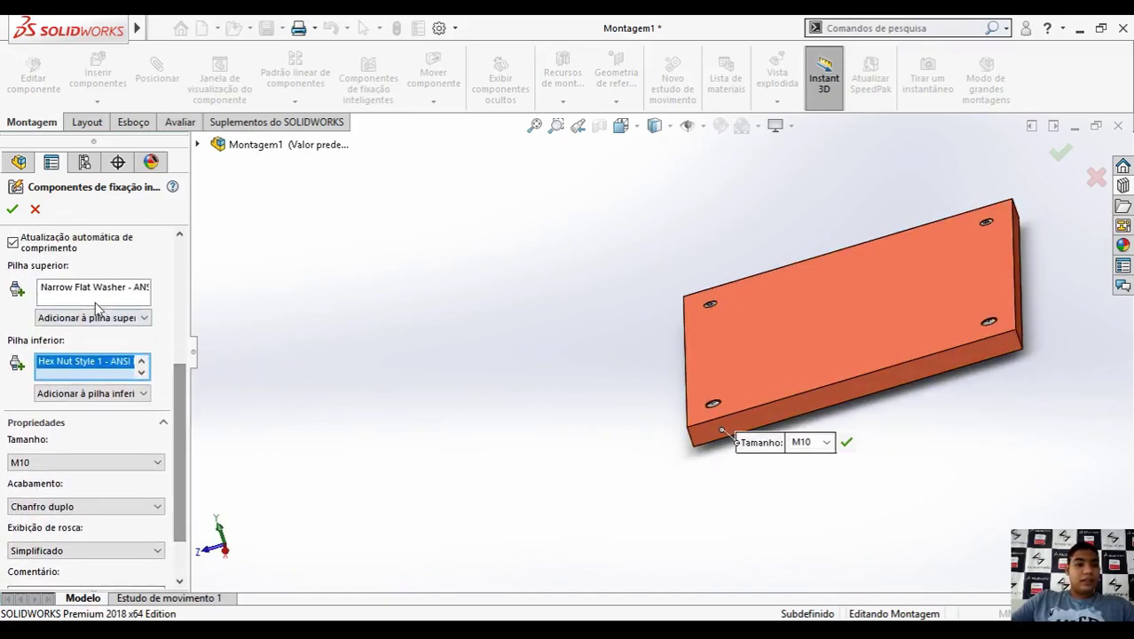
left_click(86, 297)
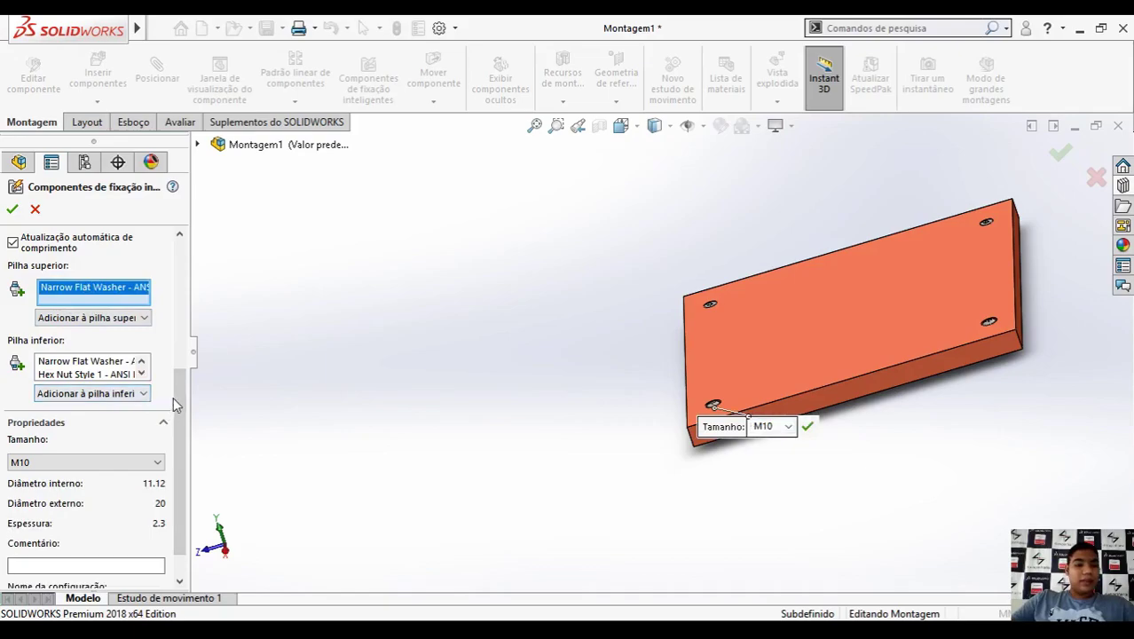
scroll(186, 435, "down", 1)
scroll(187, 435, "down", 1)
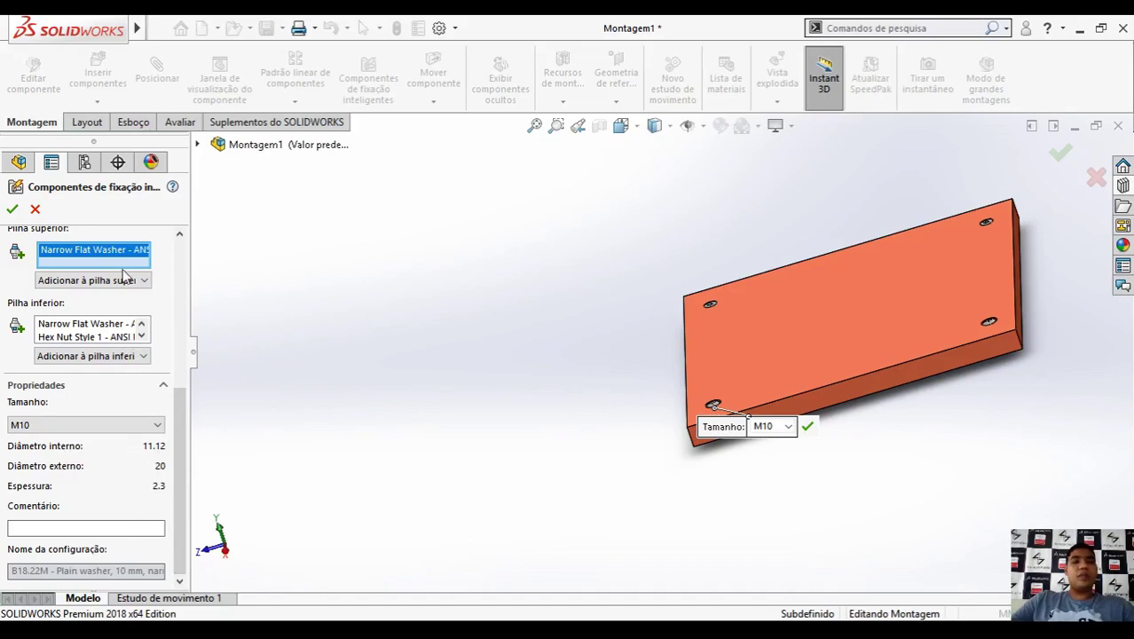
left_click(99, 326)
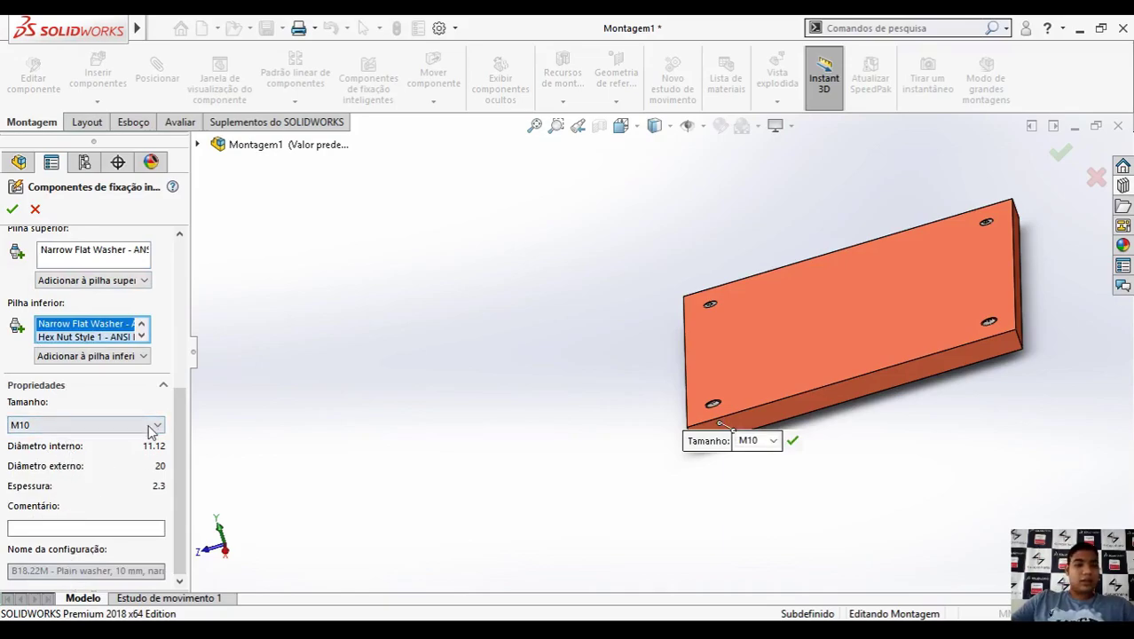
left_click(73, 338)
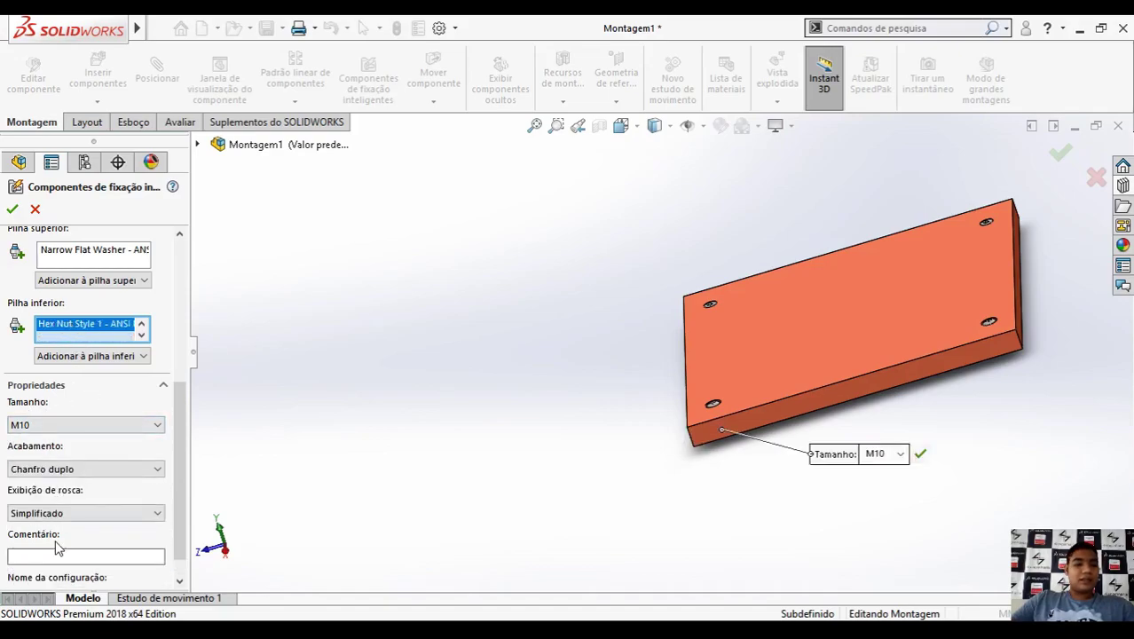
left_click(67, 469)
left_click(68, 468)
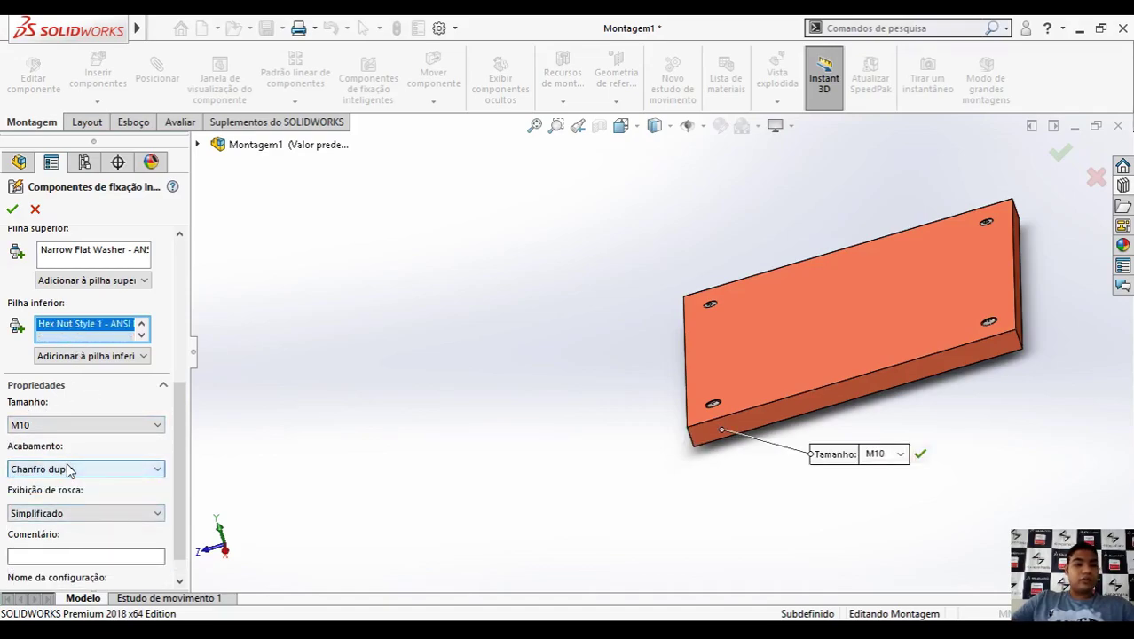
left_click(140, 522)
left_click(140, 522)
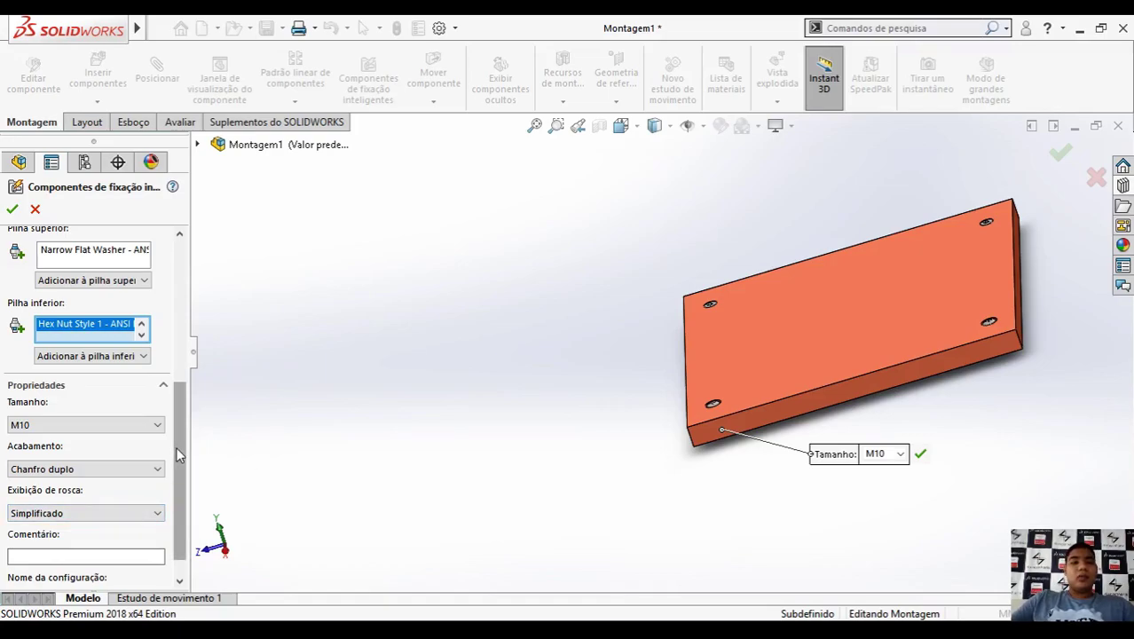
scroll(597, 469, "down", 5)
middle_click_drag(769, 445, 650, 453)
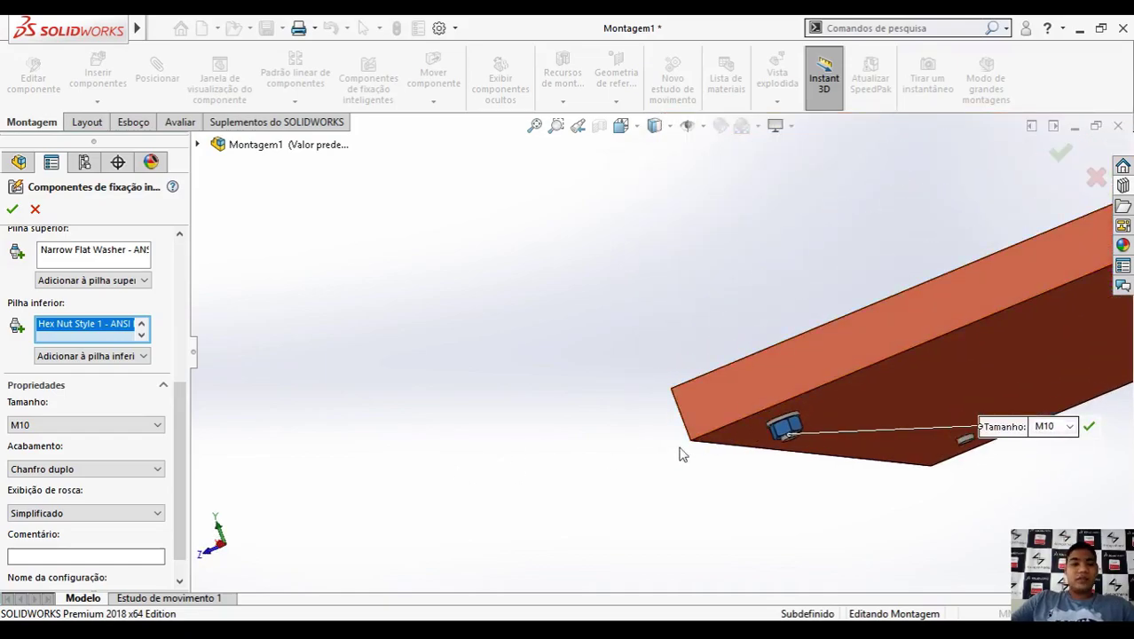
scroll(765, 453, "down", 2)
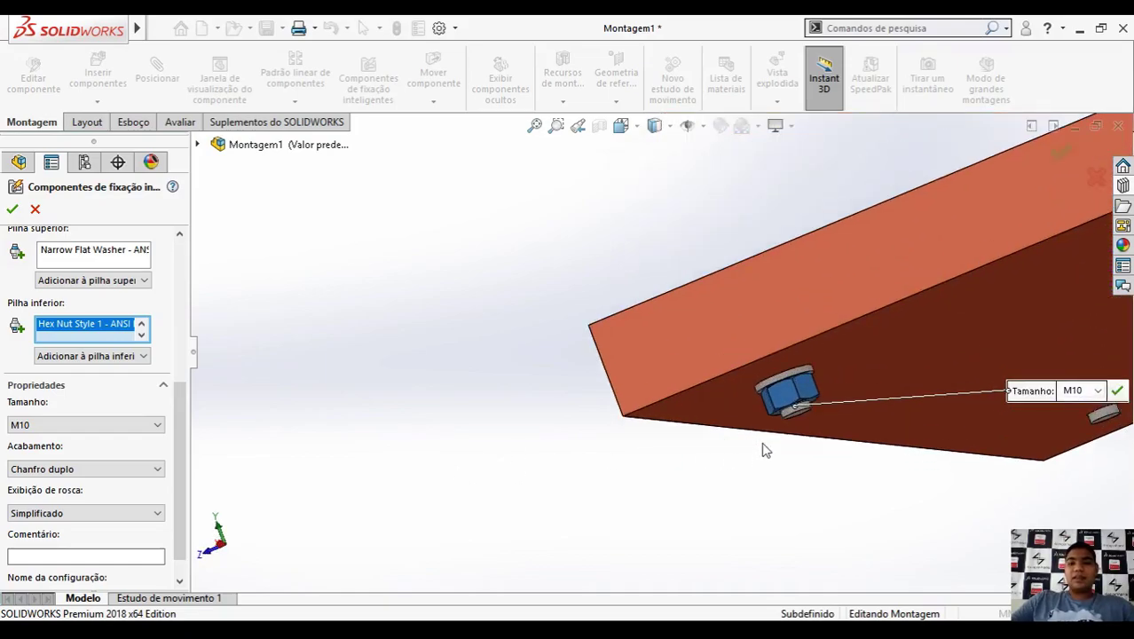
mouse_move(789, 432)
middle_mouse_down()
mouse_move(765, 418)
mouse_move(747, 384)
mouse_move(772, 426)
middle_mouse_up()
scroll(184, 435, "up", 1)
Step: Add a Hex Flange Nut - ANSI B18.2.4.4M to the bottom stack of the Parafuso de cabeça chata group (Grupo2)
left_click_drag(186, 431, 166, 293)
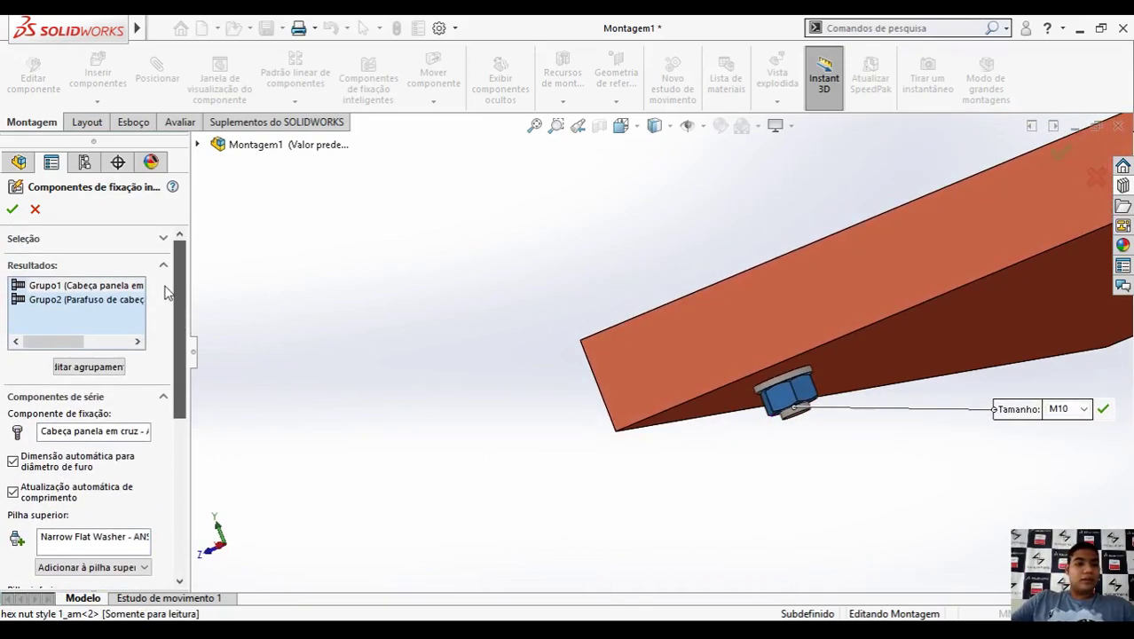
middle_click_drag(421, 348, 578, 310)
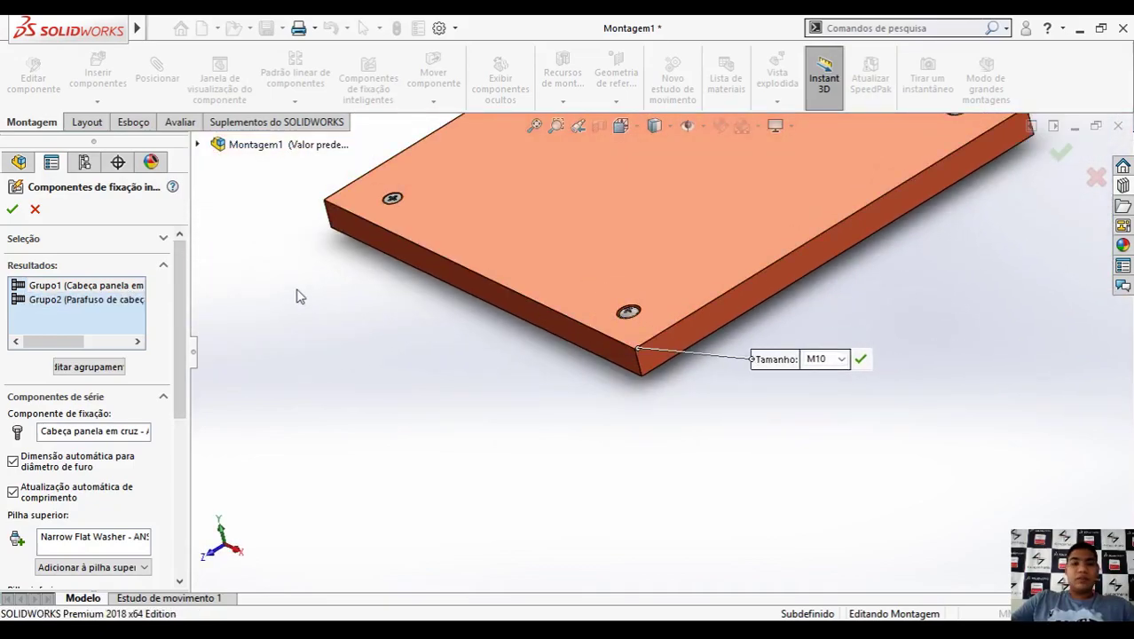
left_click(60, 303)
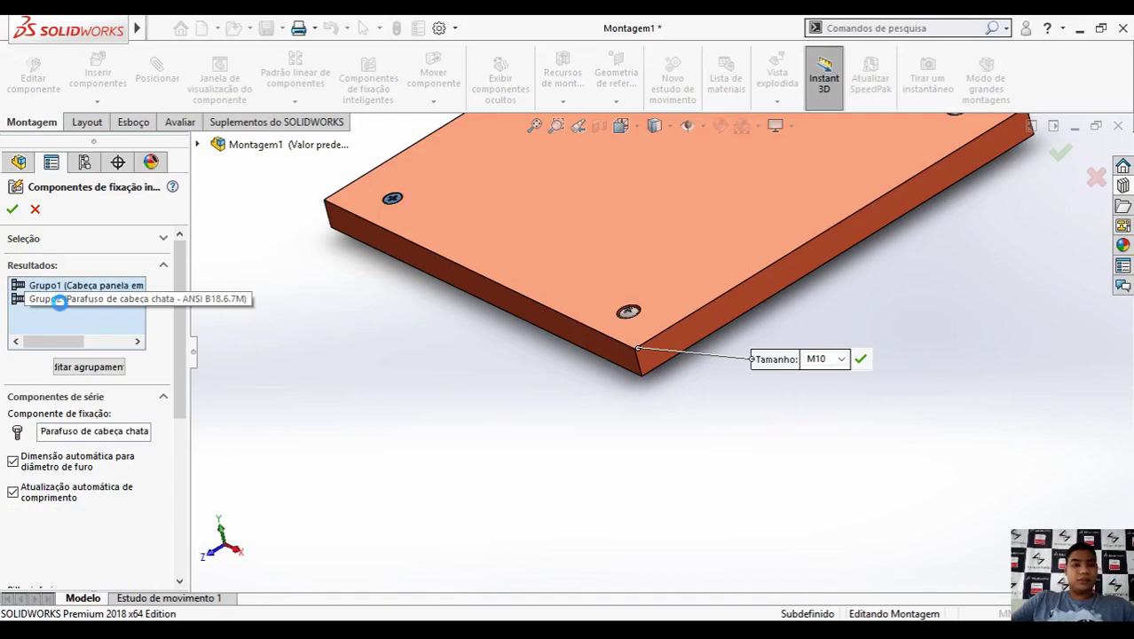
scroll(180, 290, "down", 3)
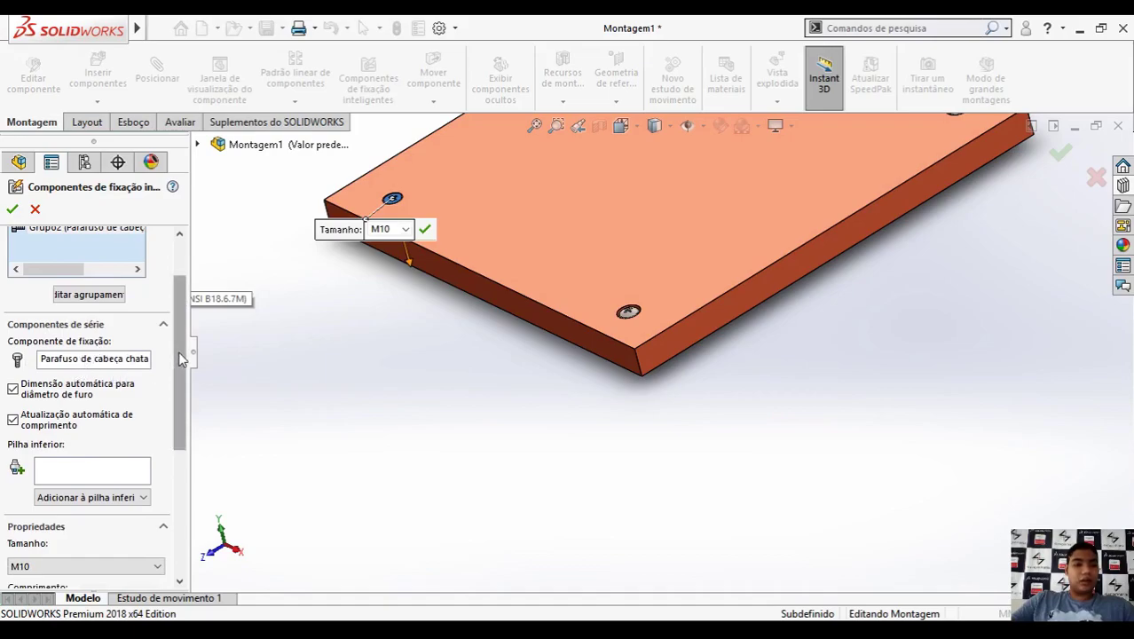
scroll(89, 367, "down", 3)
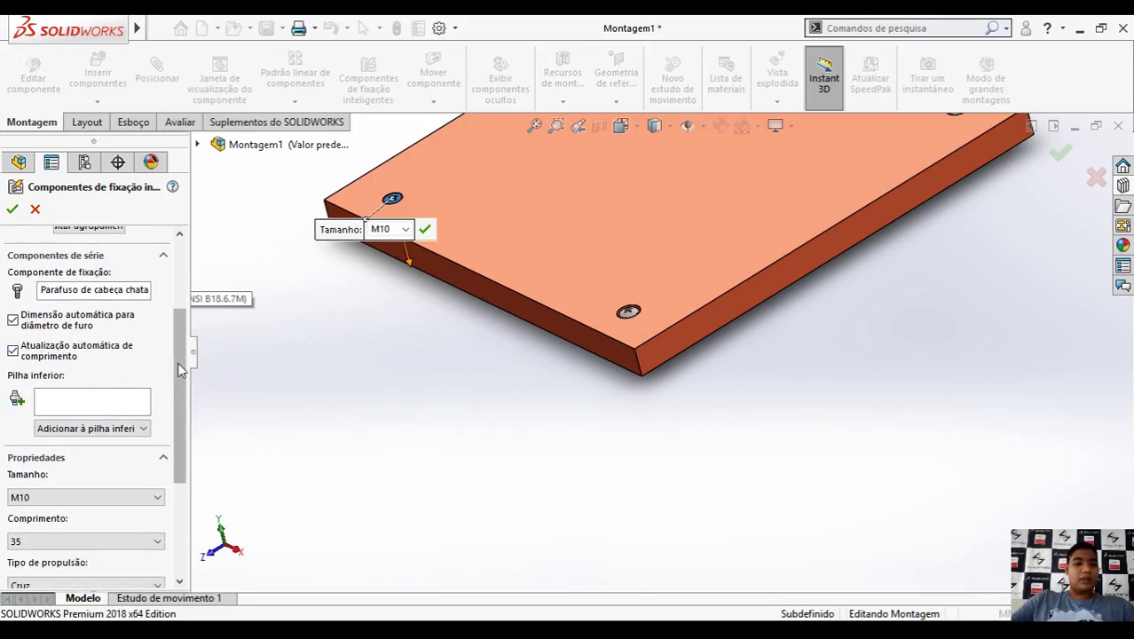
left_click_drag(180, 369, 181, 384)
scroll(395, 334, "up", 2)
scroll(402, 331, "down", 3)
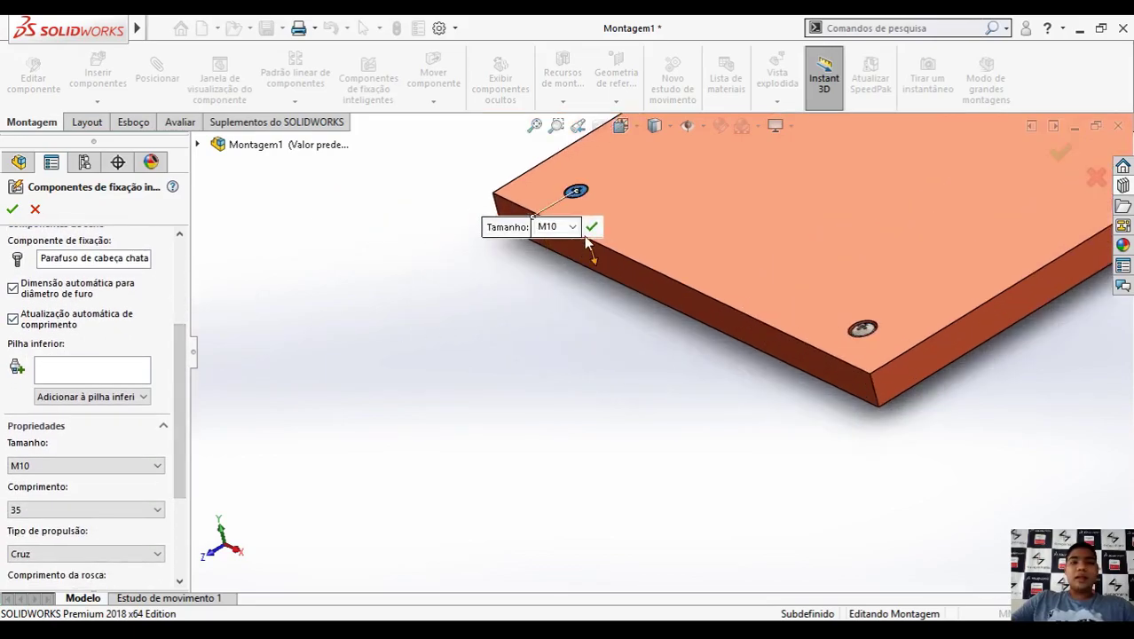
middle_click_drag(562, 334, 507, 217)
left_click(111, 405)
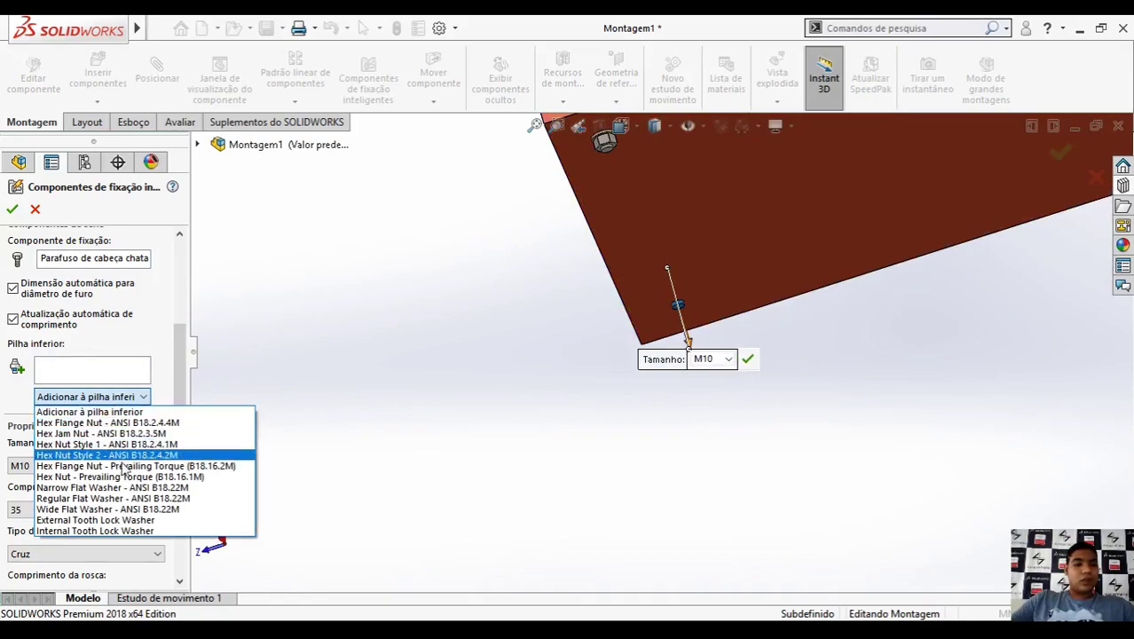
left_click(111, 422)
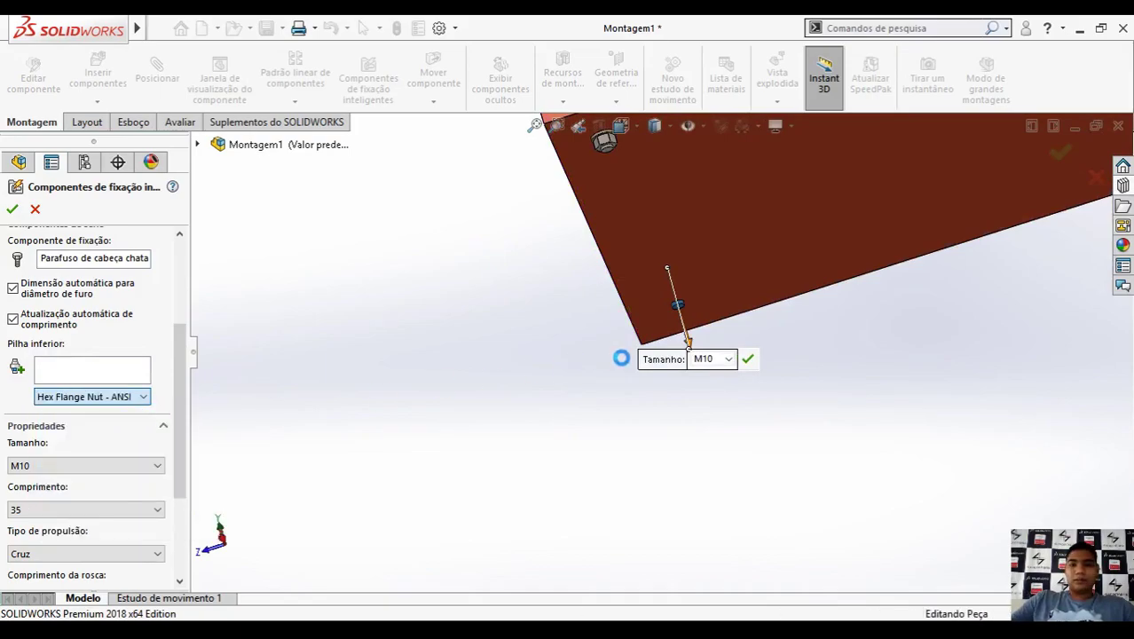
scroll(680, 337, "down", 4)
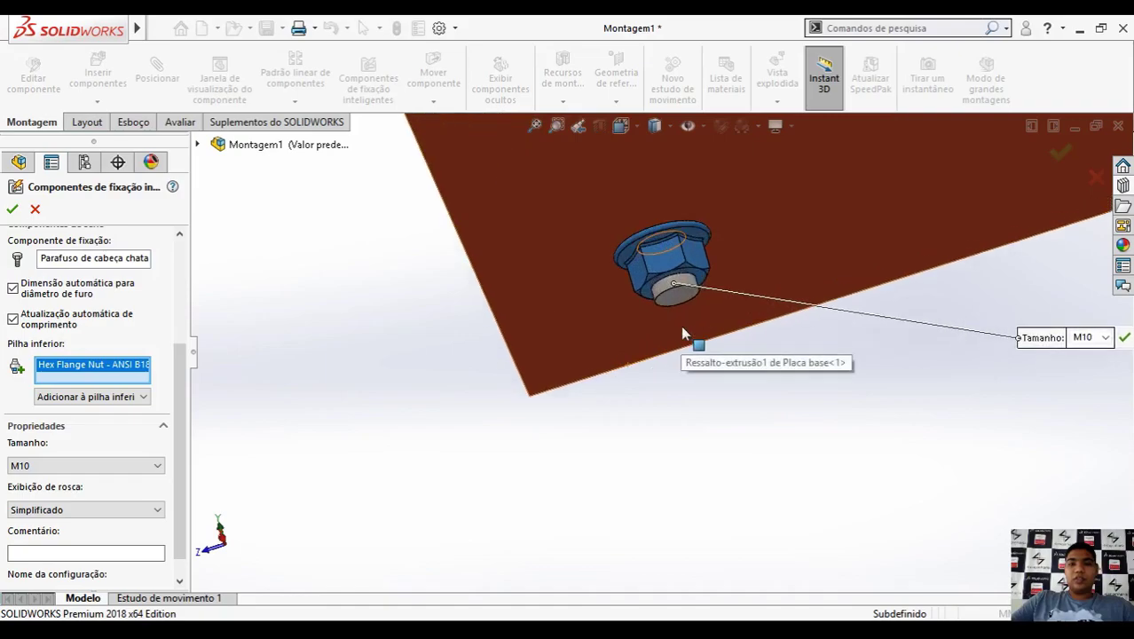
scroll(690, 346, "up", 6)
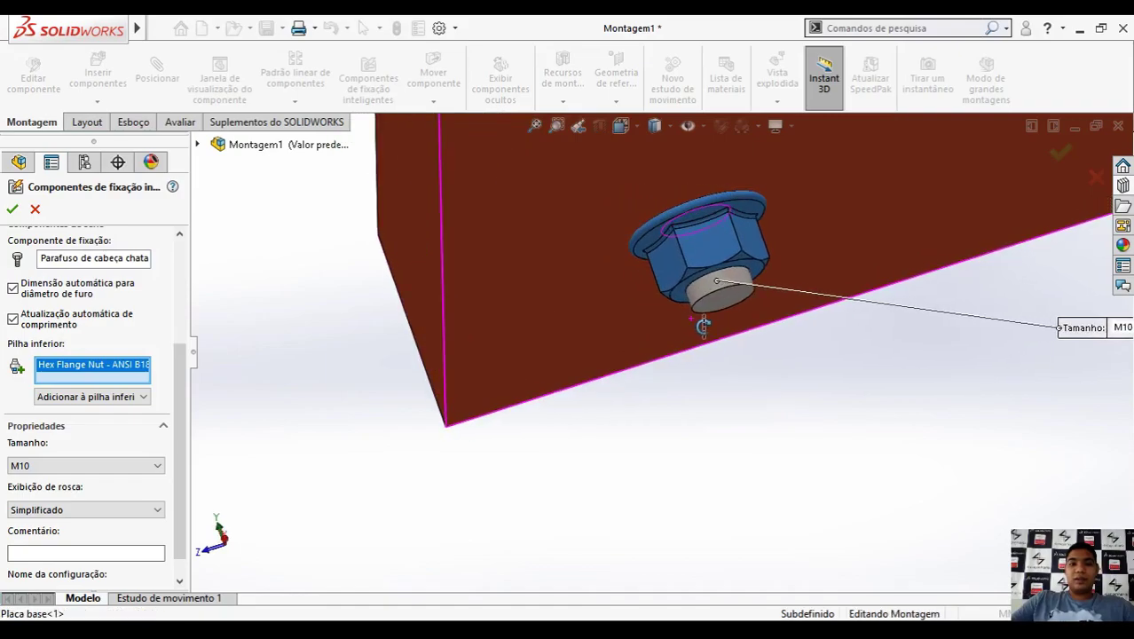
scroll(687, 353, "up", 2)
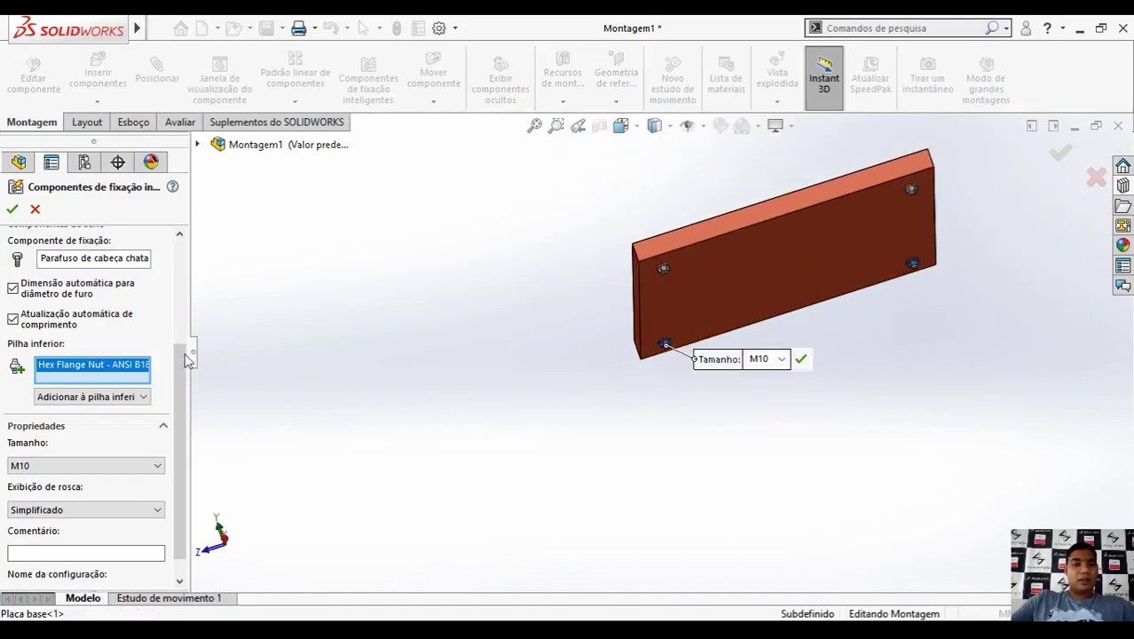
Step: Accept the Smart Fasteners and show the assembly in isometric view
left_click_drag(180, 385, 180, 301)
left_click(12, 209)
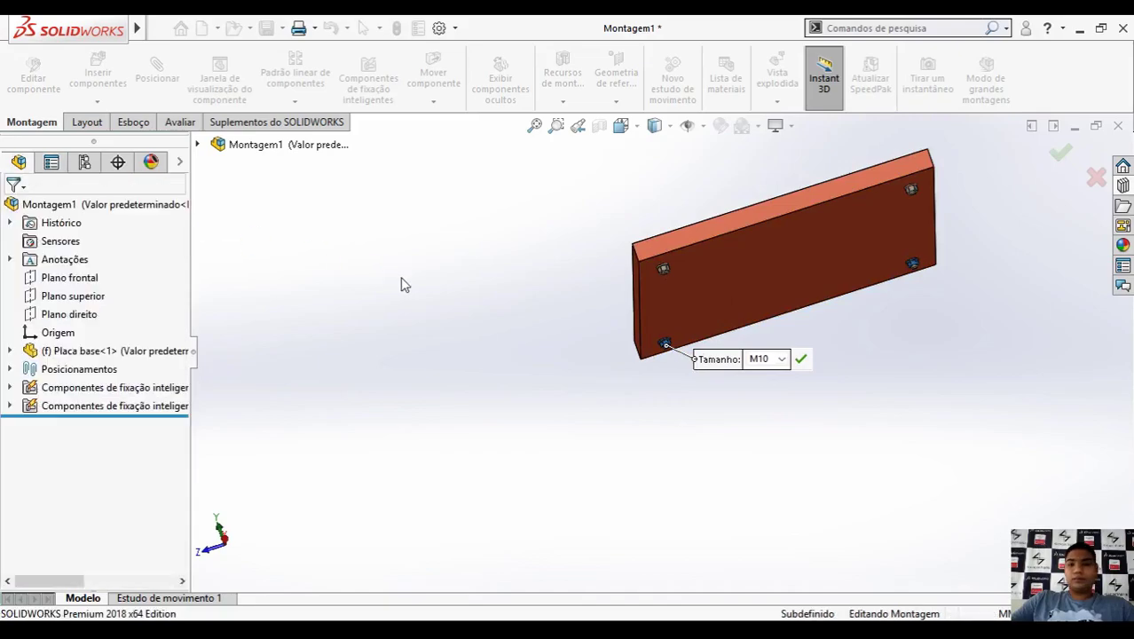
middle_click_drag(463, 281, 801, 284)
key("ctrl+7")
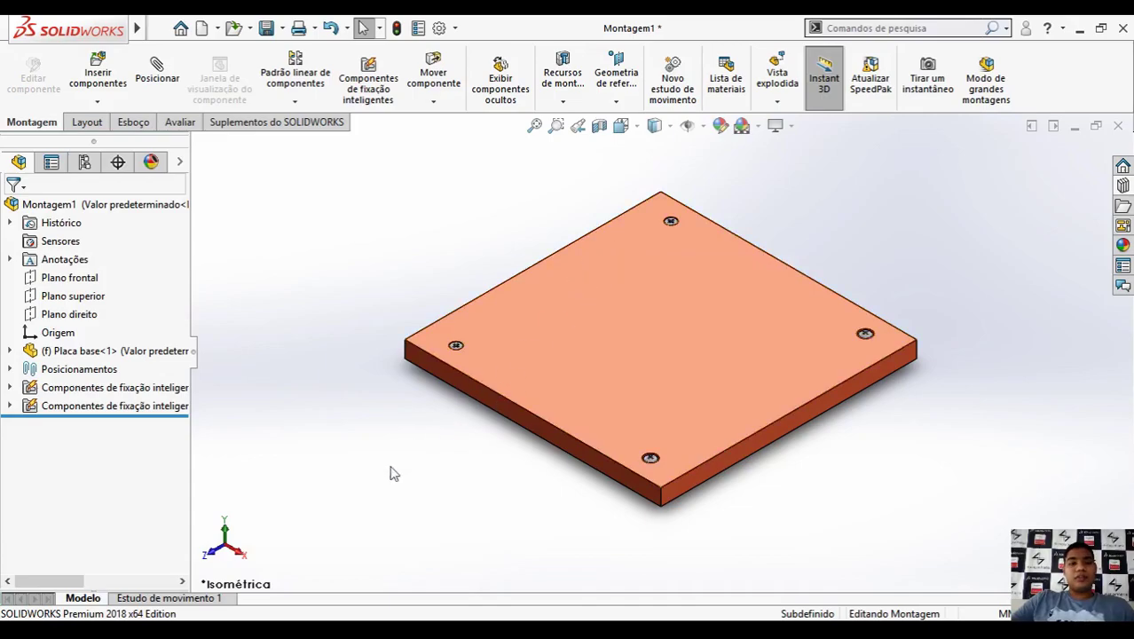
Step: Search Windows for the Toolbox 2018 settings, switch to Toolbox configuration and open its Smart Fasteners options
key("super+s")
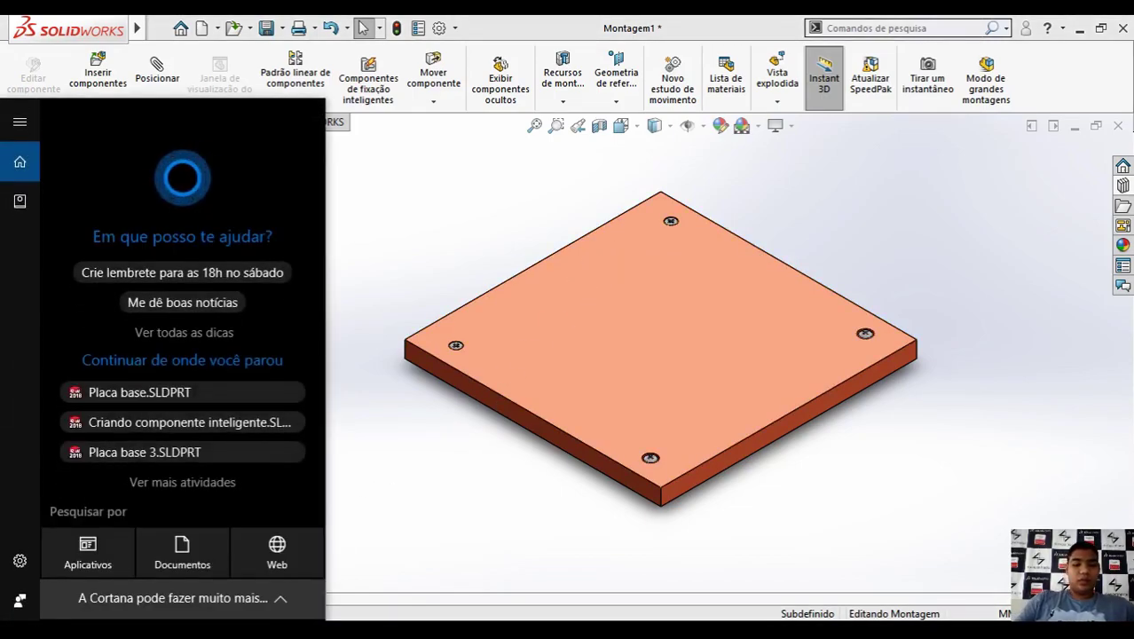
type("confu")
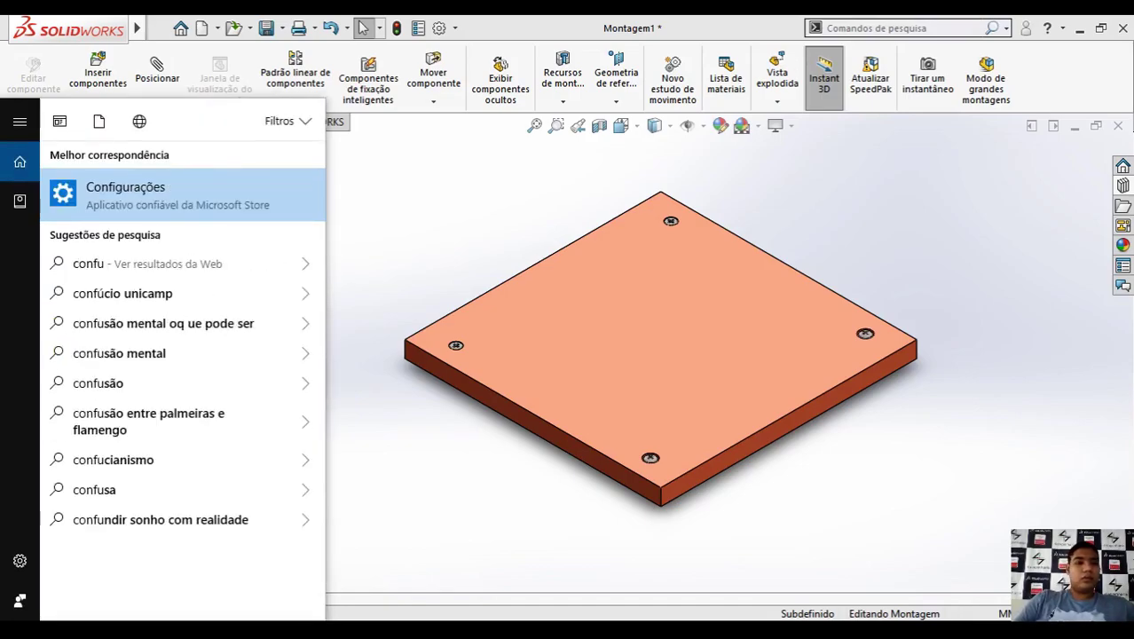
key("BackSpace")
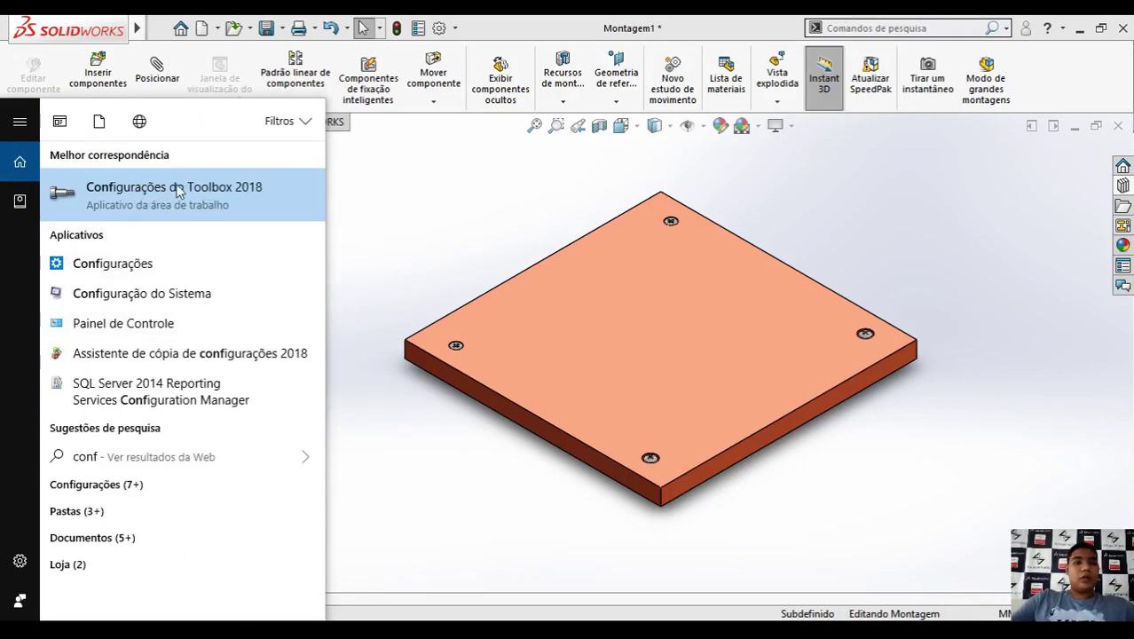
left_click(278, 197)
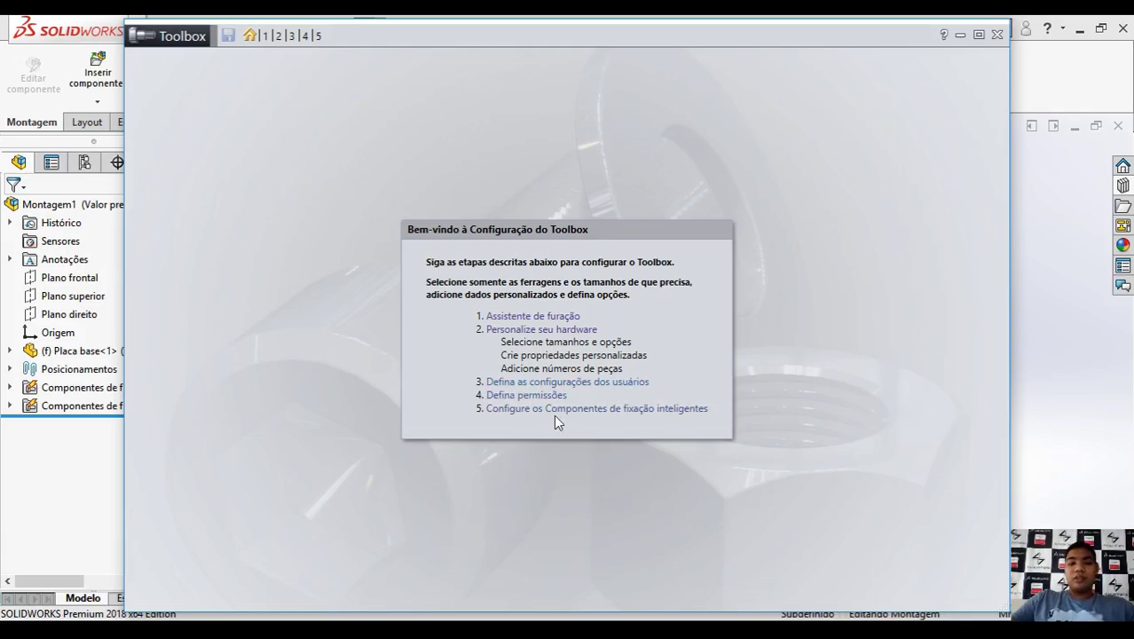
left_click(631, 409)
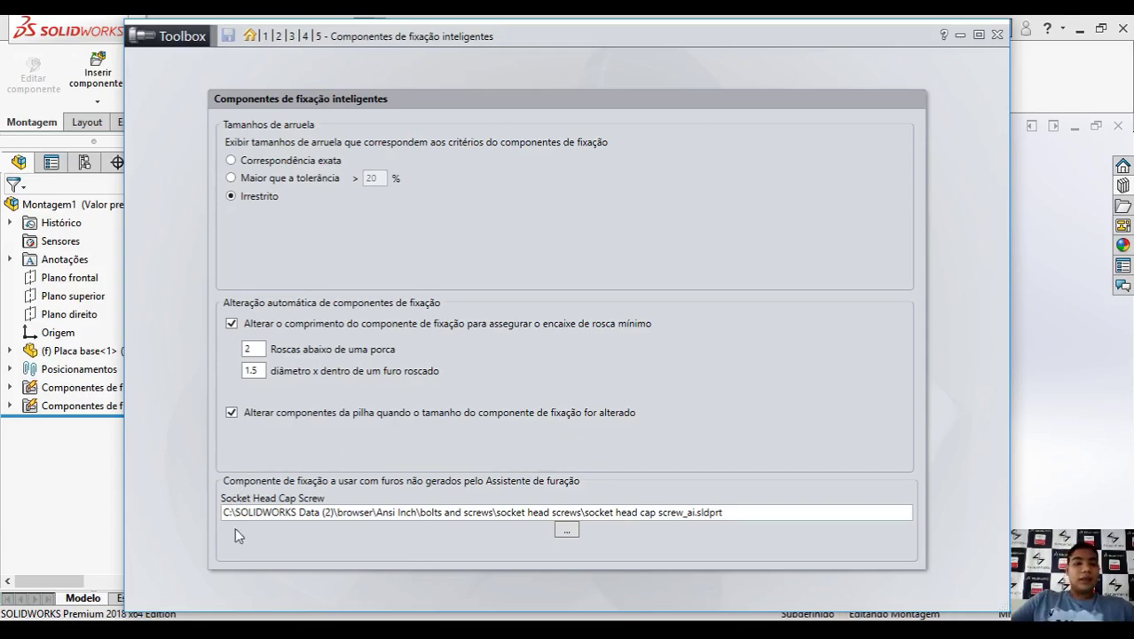
Step: Look through the screw types offered for holes not made with the Hole Wizard and close the Toolbox configuration
left_click(567, 530)
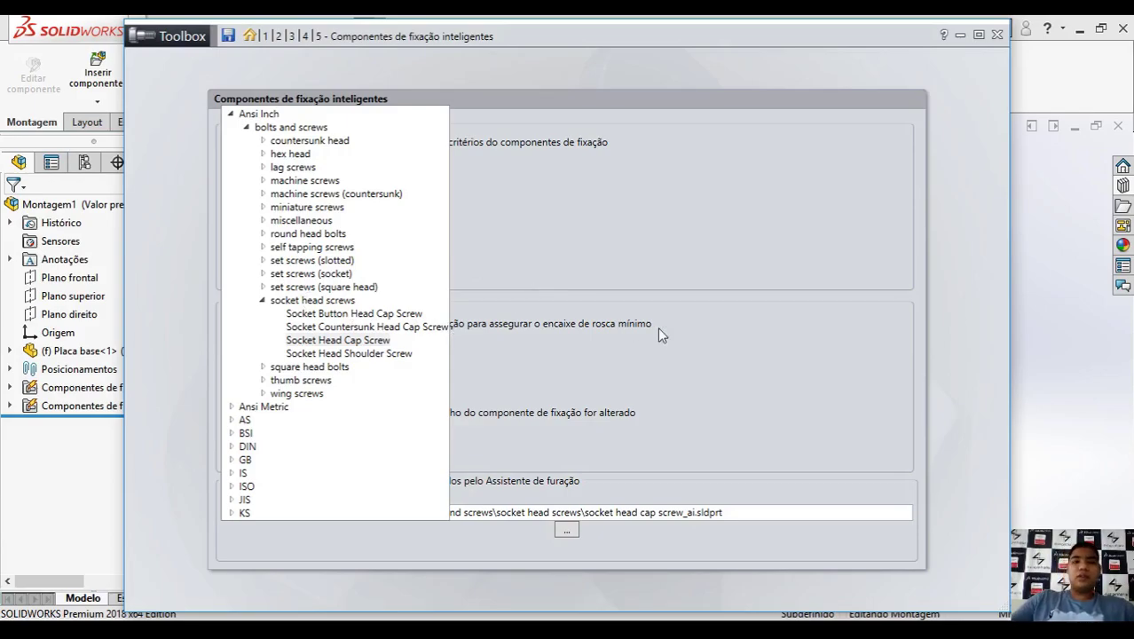
left_click(709, 269)
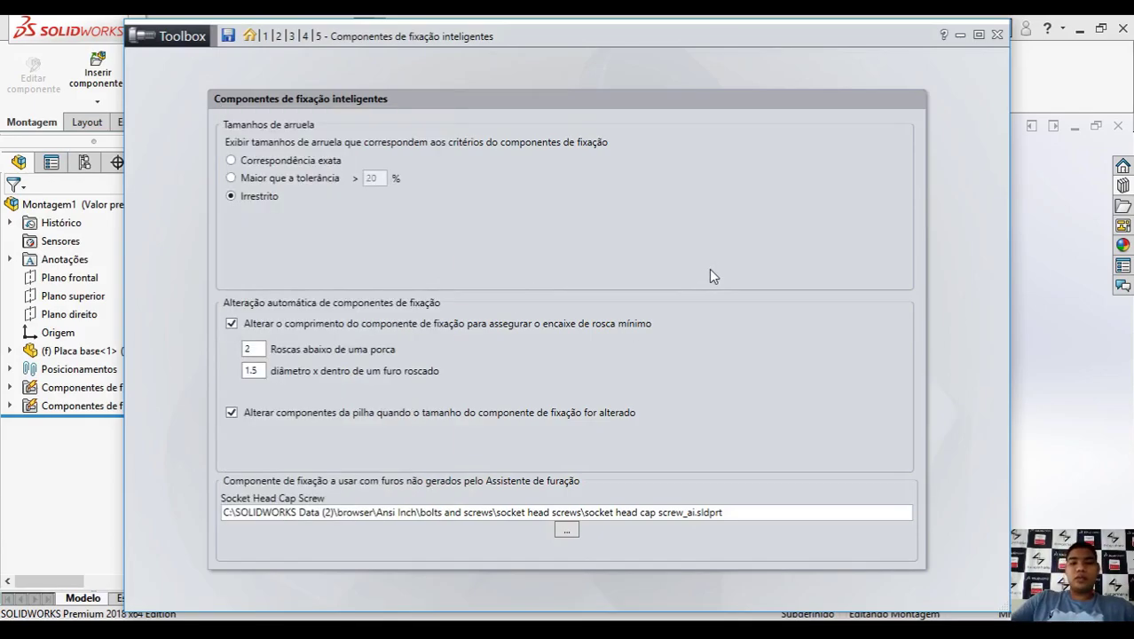
left_click(997, 35)
left_click(578, 338)
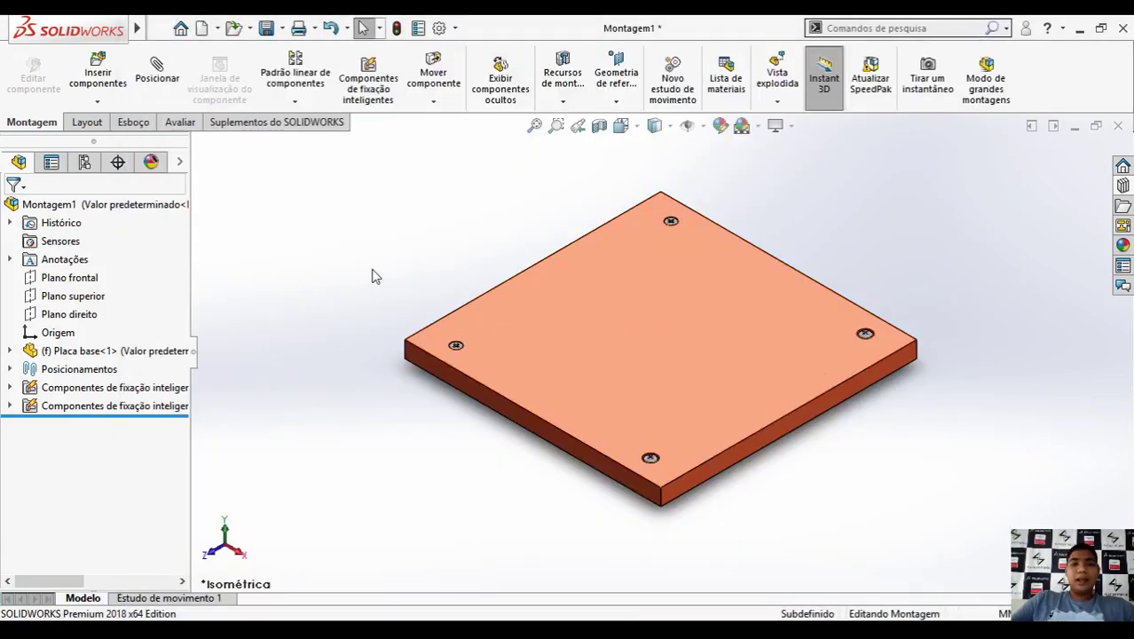
Step: Save the assembly under the name Placa base -montagem.SLDASM
scroll(694, 417, "down", 1)
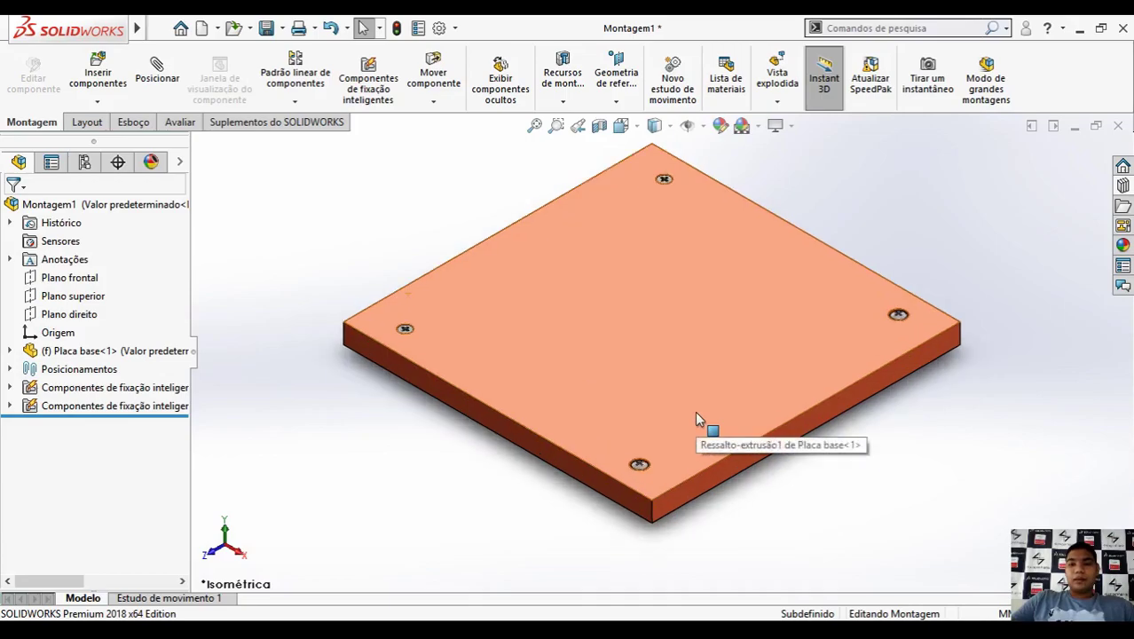
scroll(708, 348, "up", 1)
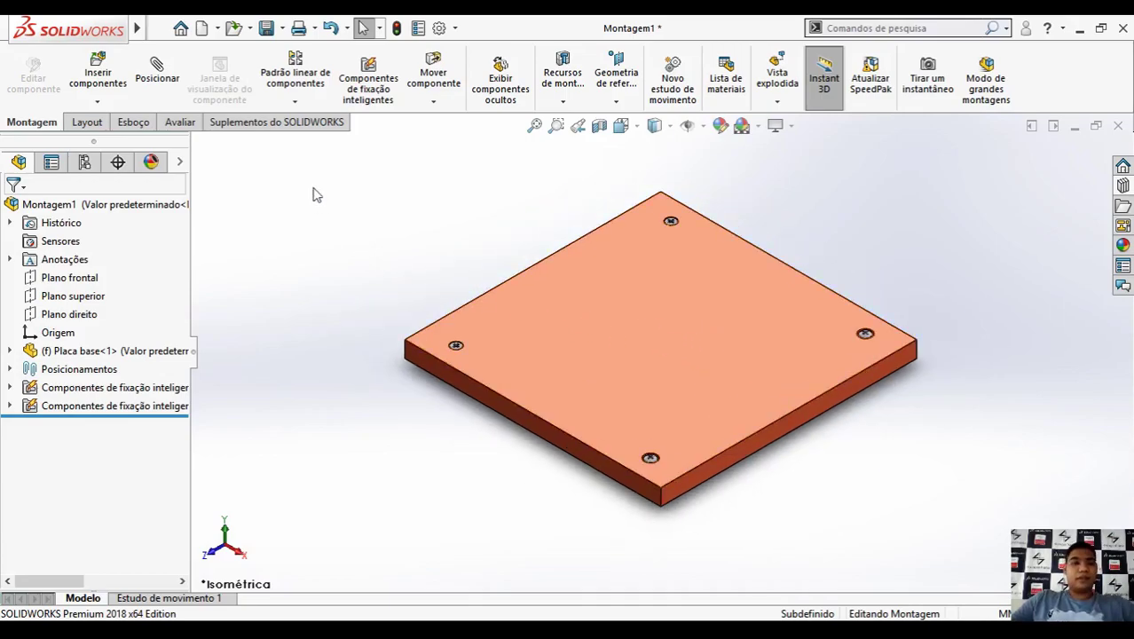
left_click(265, 29)
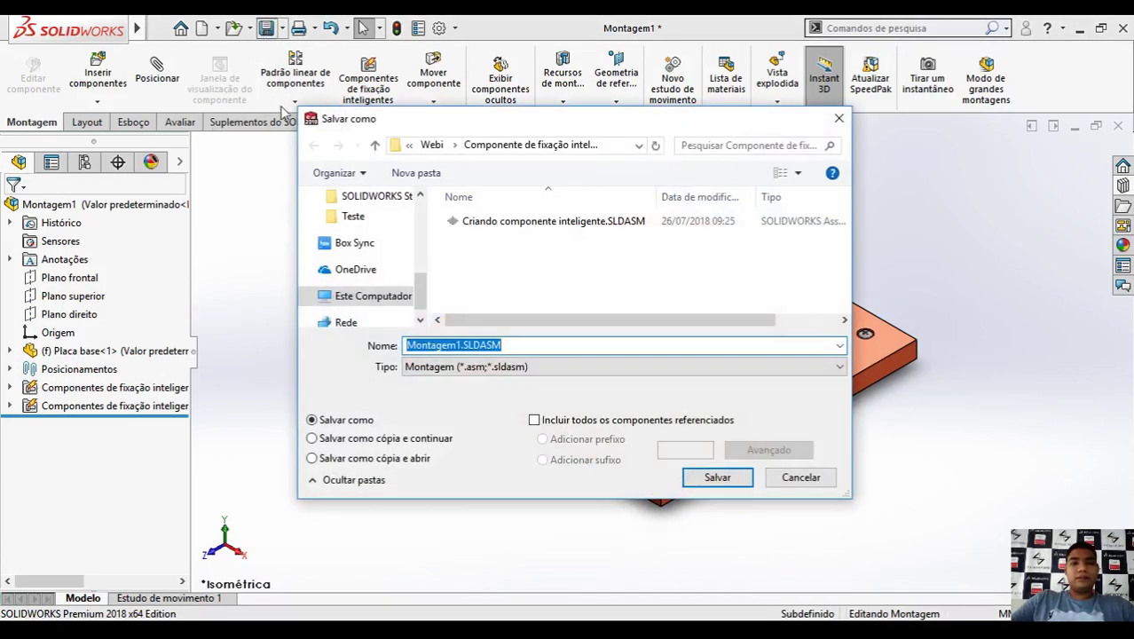
left_click_drag(562, 132, 546, 129)
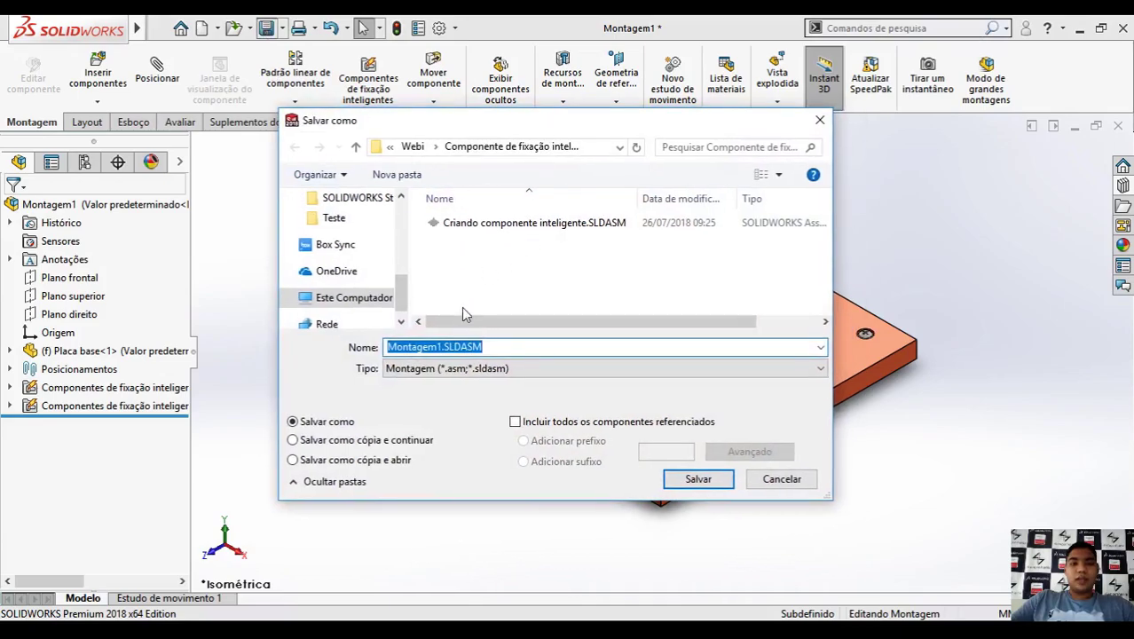
left_click(441, 347)
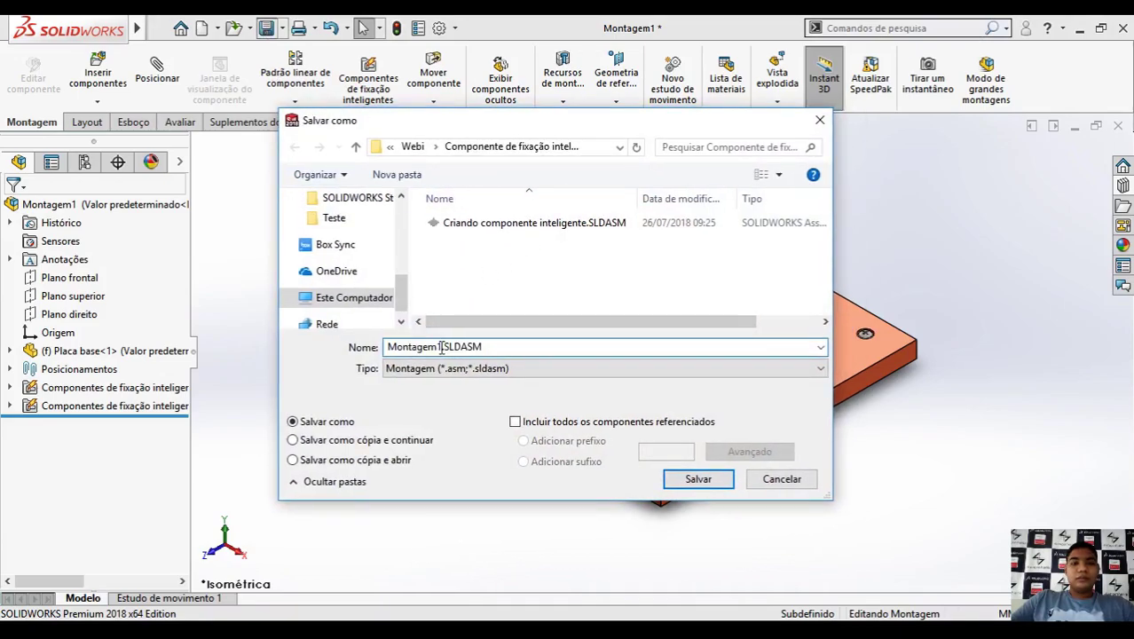
left_click_drag(441, 347, 271, 344)
type("Plava")
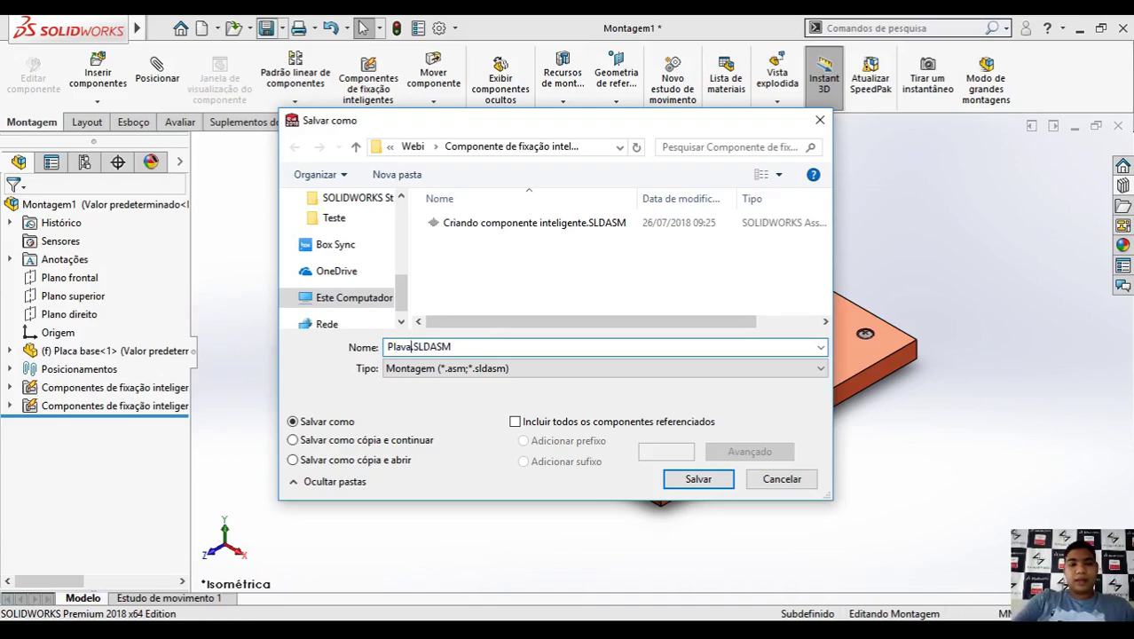
key("BackSpace")
key("BackSpace")
type("ca base")
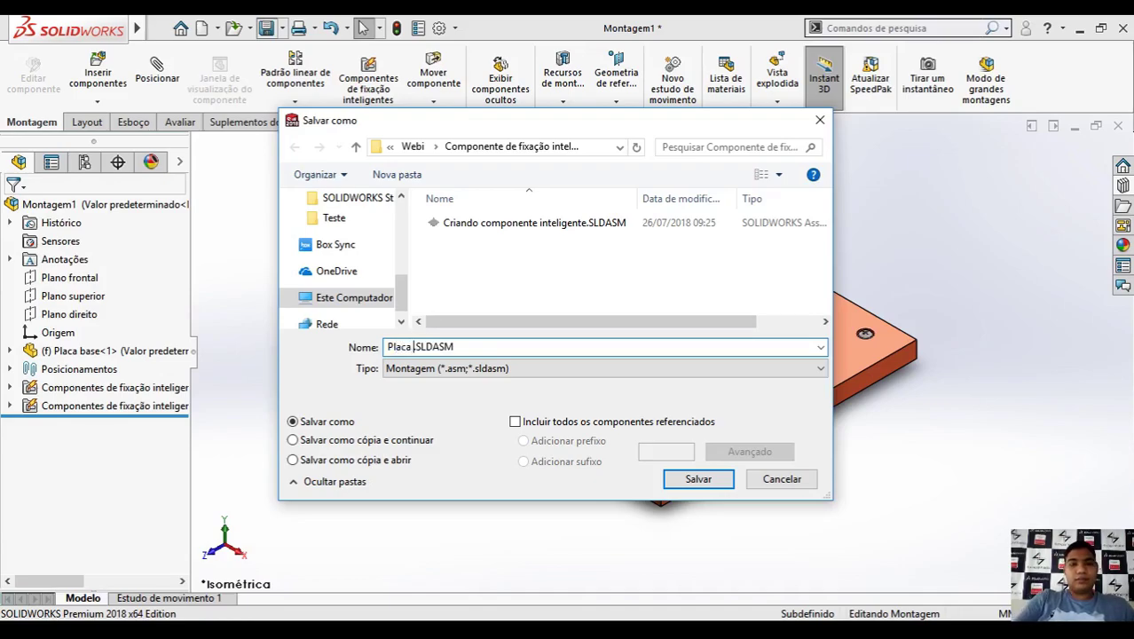
type(" -montagem")
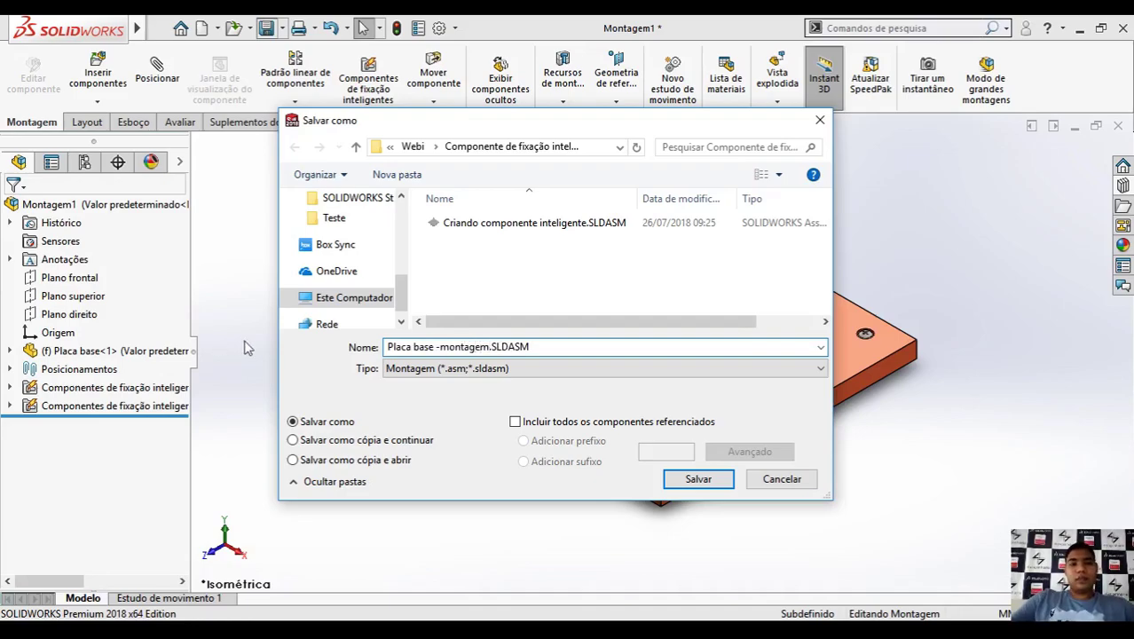
left_click(699, 479)
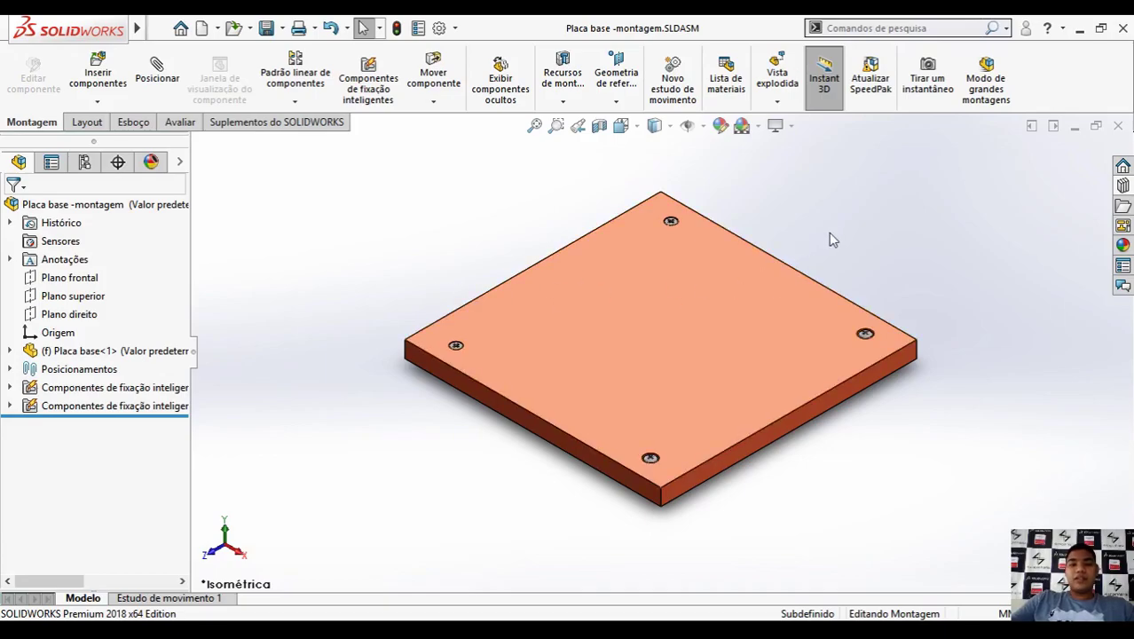
Step: Open the Anel de centragem part, inspect the ring's shape and its counterbored holes, and close it
left_click(234, 27)
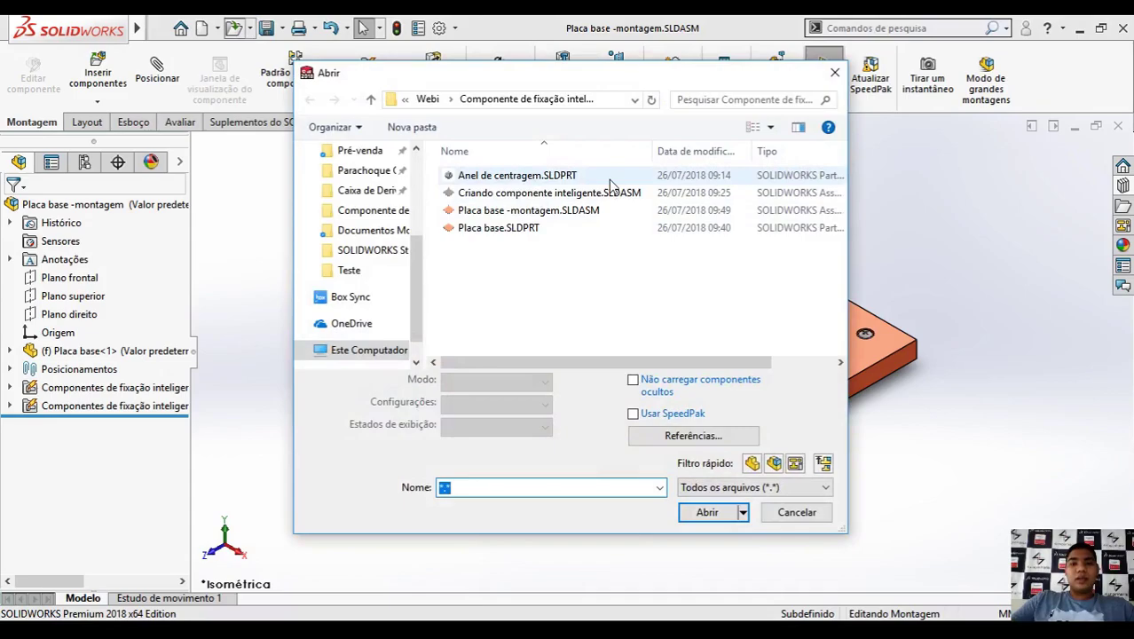
double_click(621, 210)
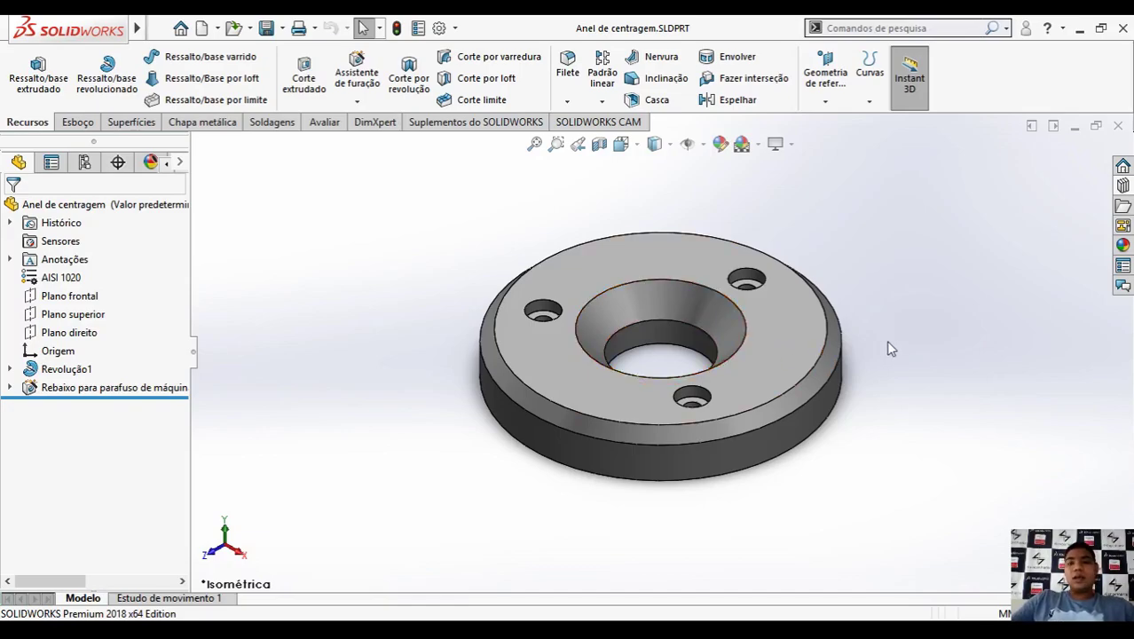
middle_click_drag(890, 353, 908, 405)
left_click(1121, 130)
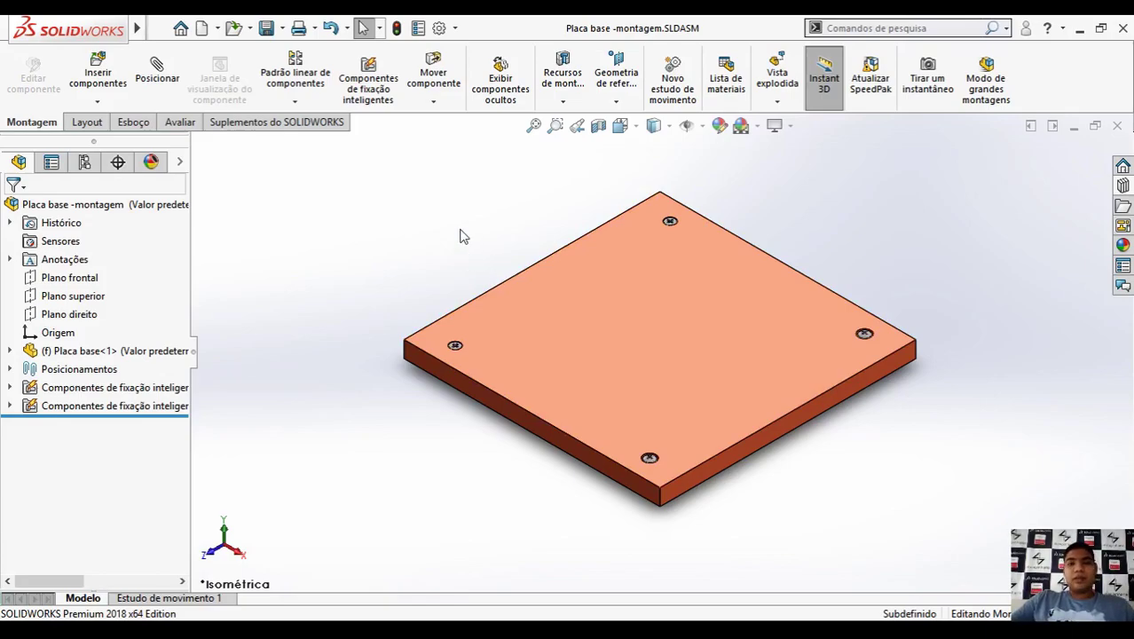
Step: Switch to the Placa base part and sketch a circle about 186 mm in diameter on the plate's top face, centred on the origin
key("ctrl+Tab")
middle_click_drag(466, 231, 659, 295)
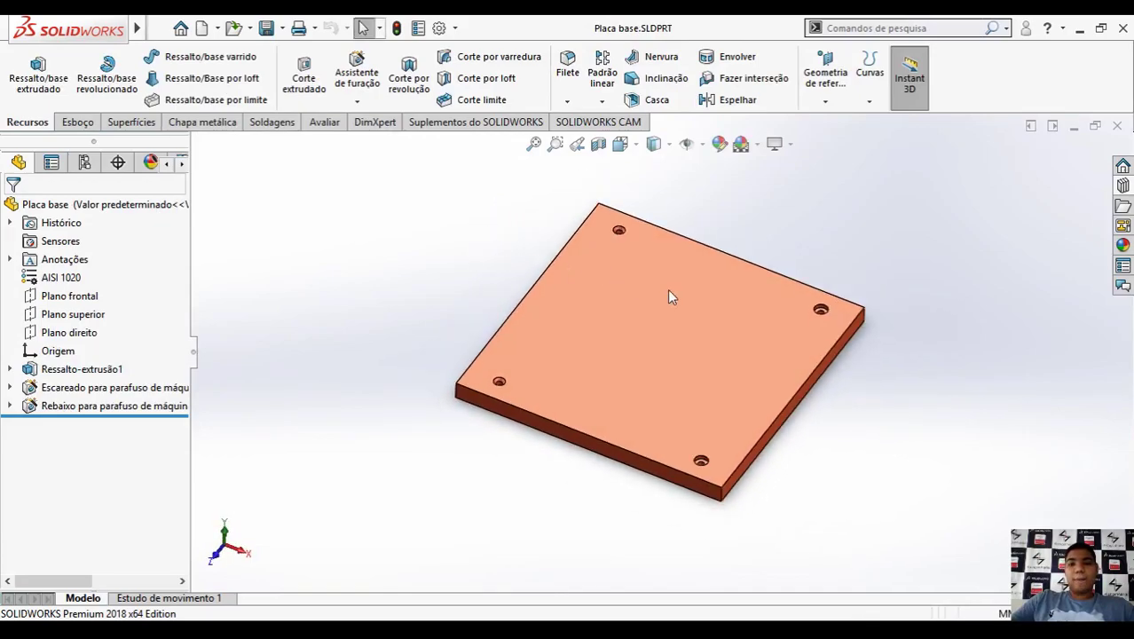
left_click(695, 335)
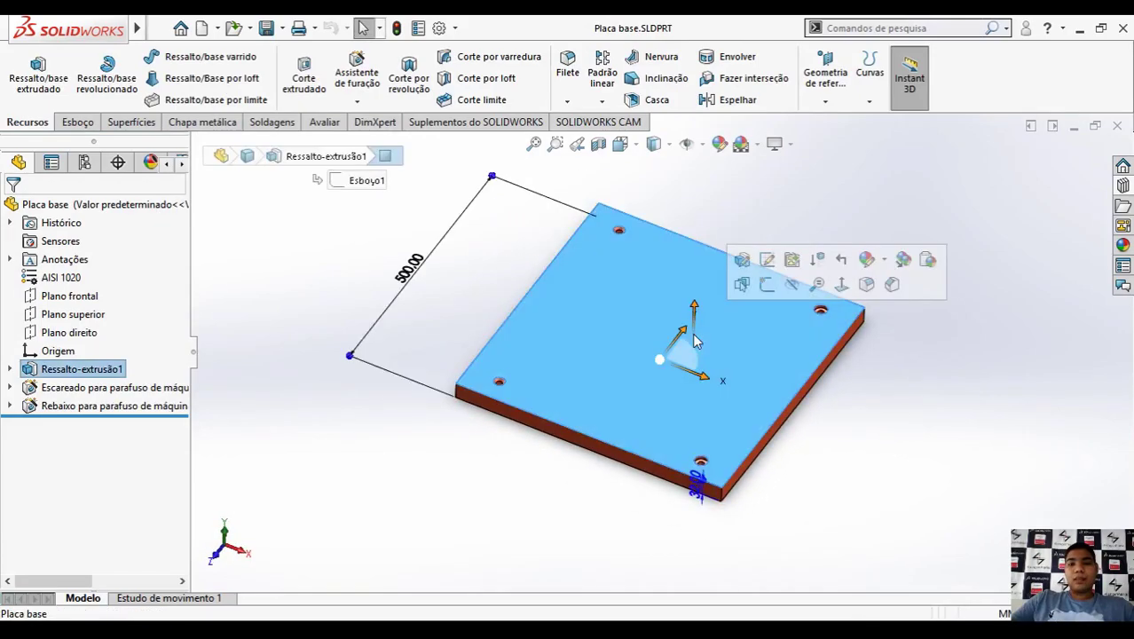
left_click(769, 289)
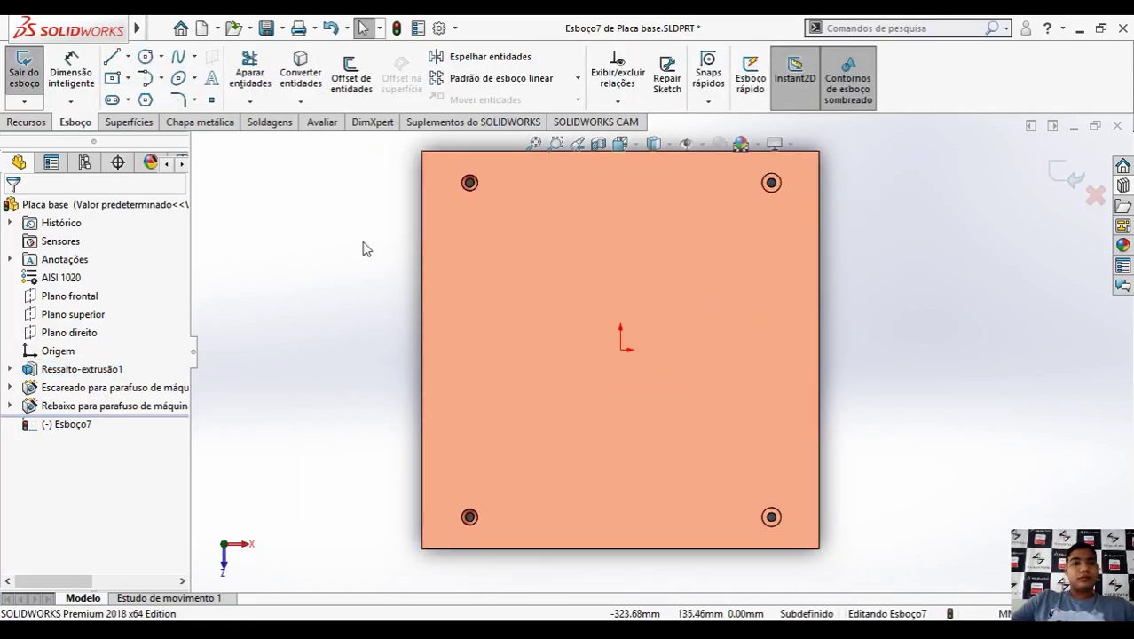
left_click(146, 55)
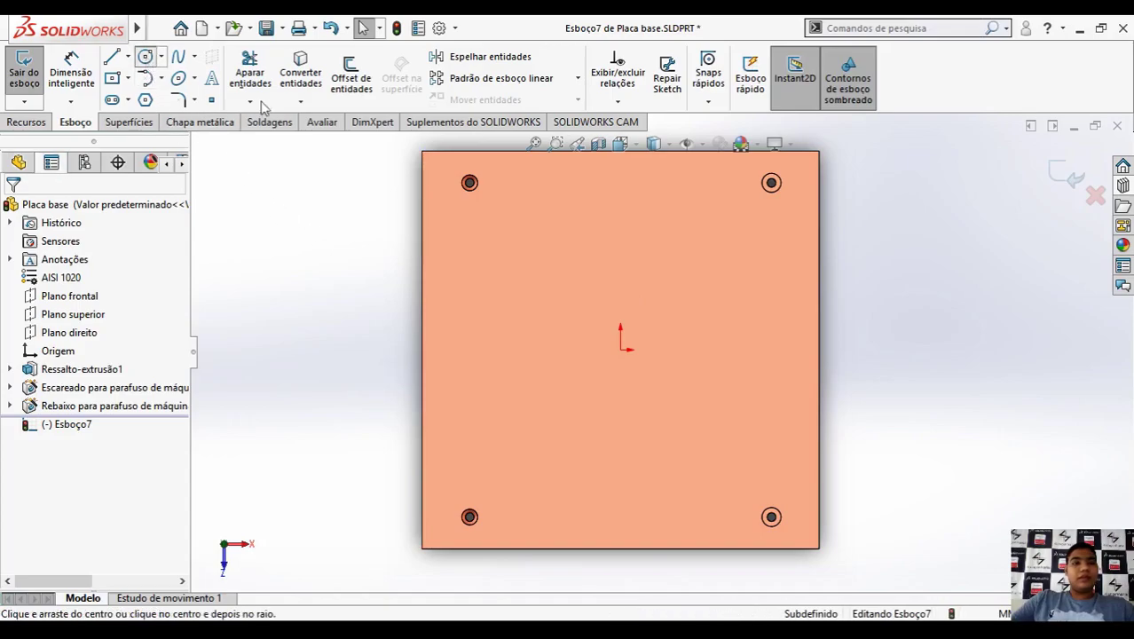
left_click(620, 349)
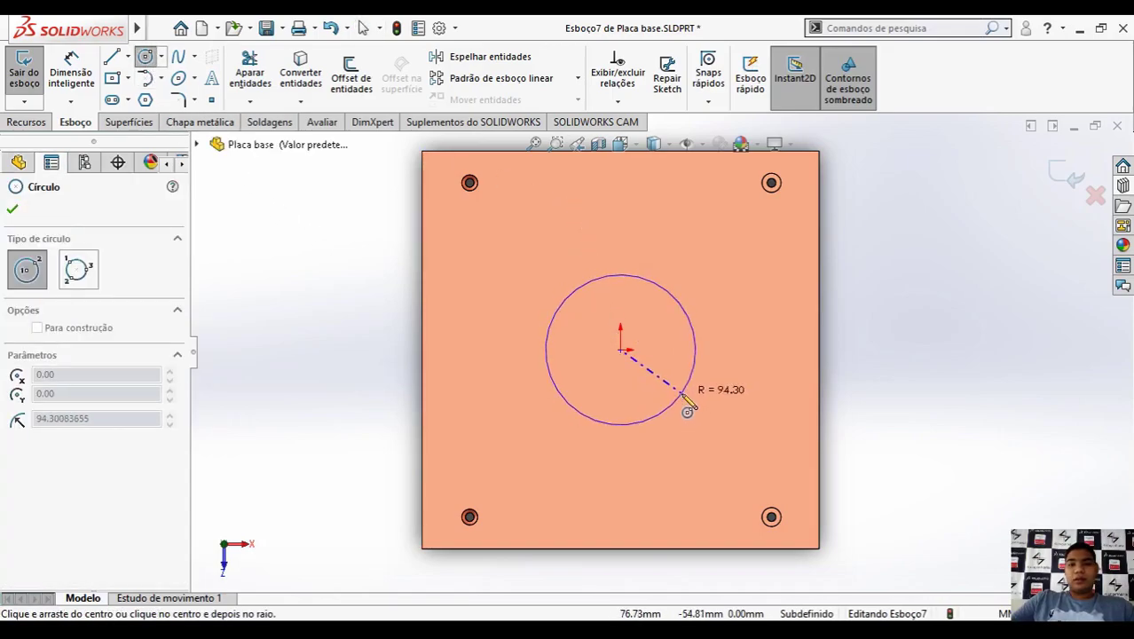
left_click(677, 397)
Step: Dimension the circle's diameter as 125.1 mm and exit the sketch
left_click(71, 73)
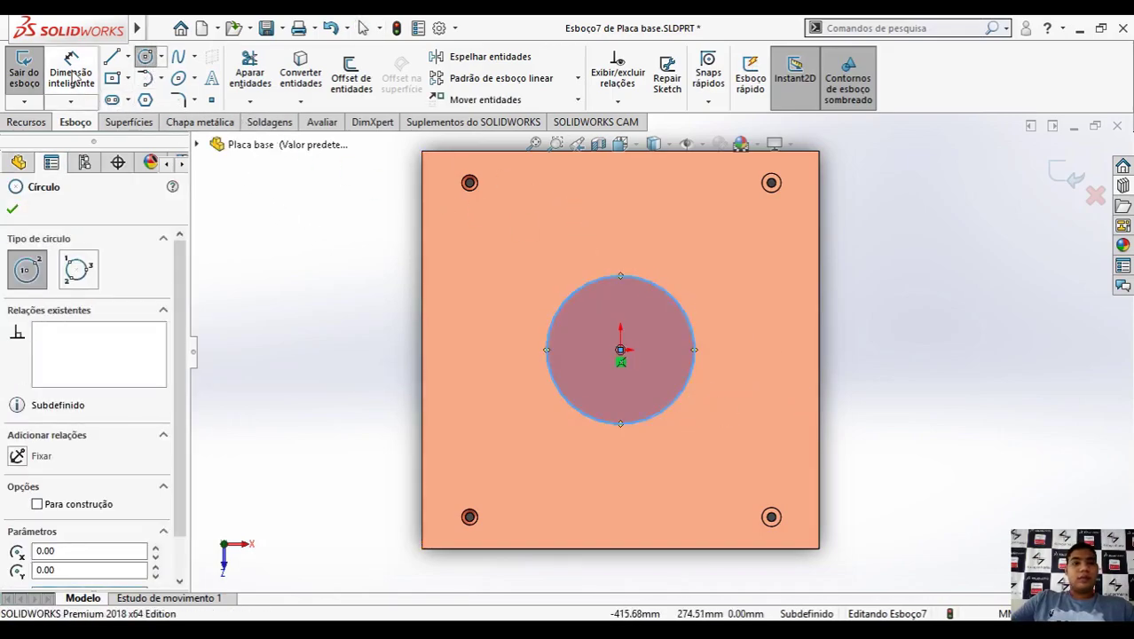
left_click(690, 342)
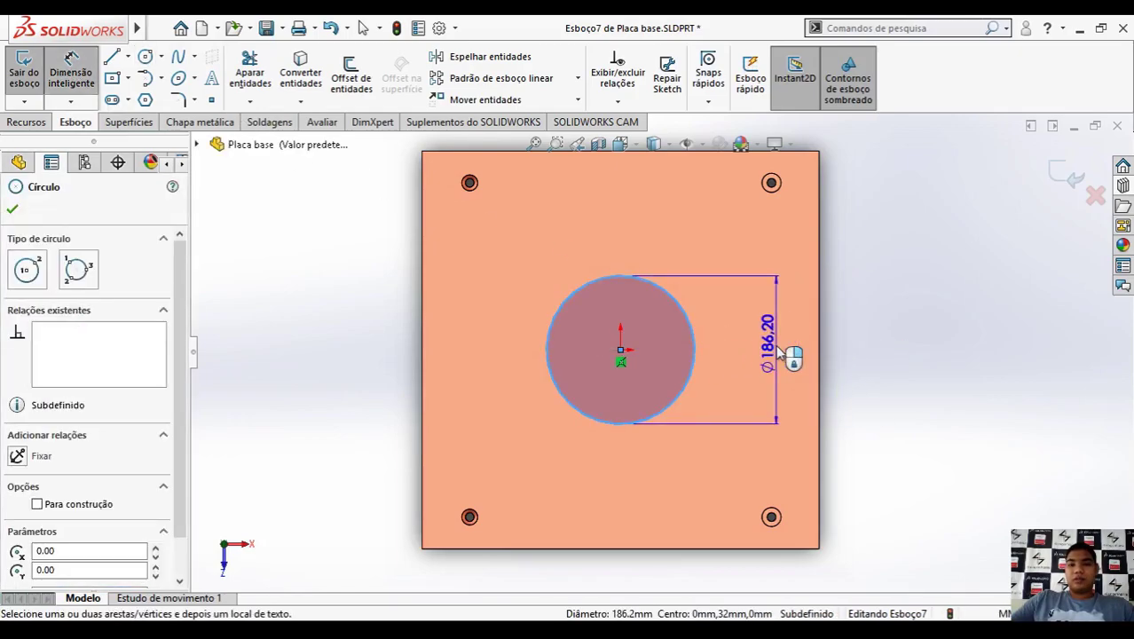
left_click(820, 336)
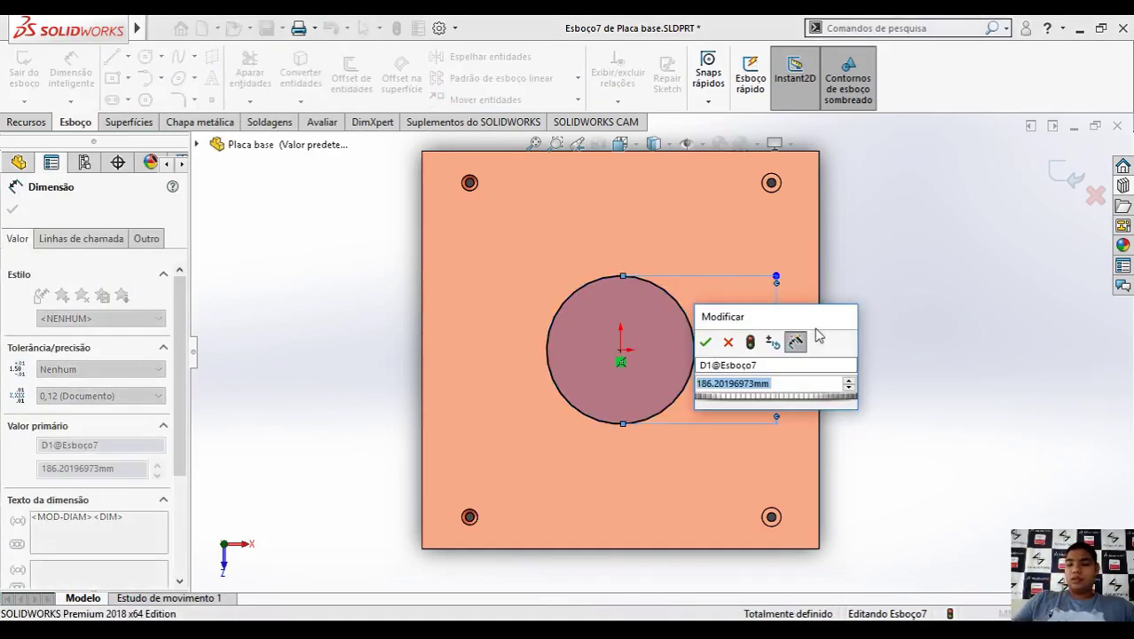
type("125,1")
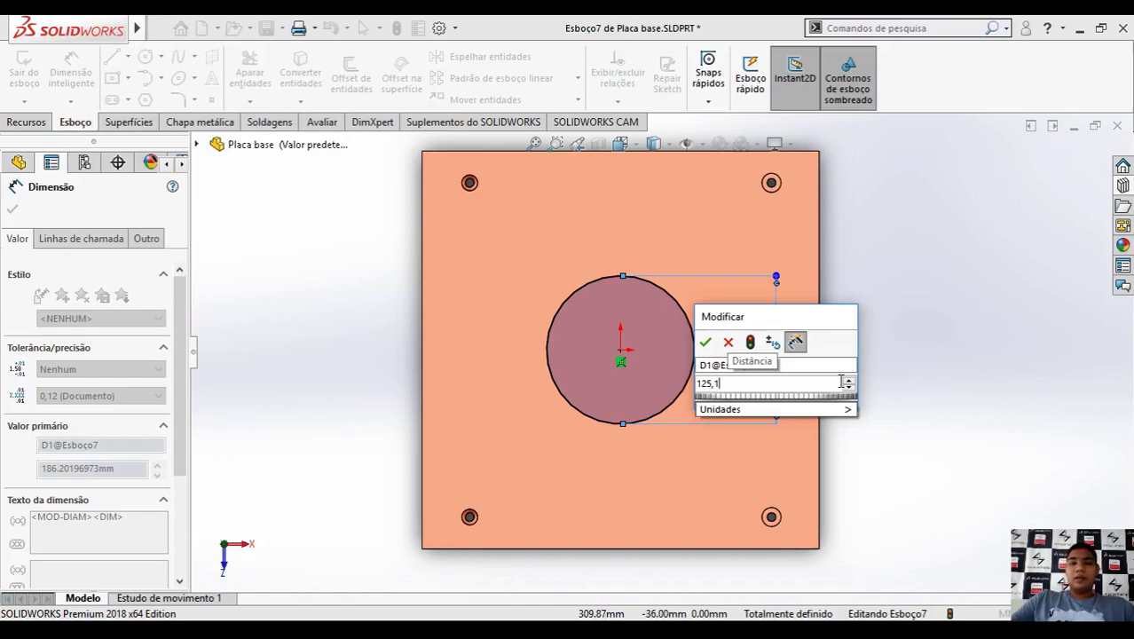
left_click(705, 342)
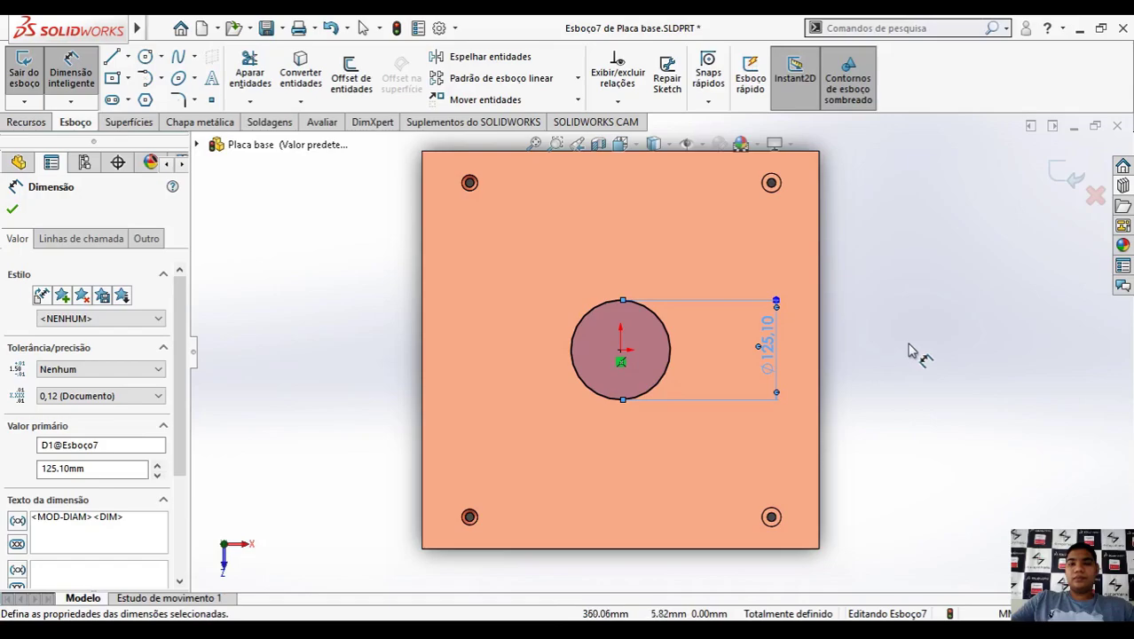
left_click(1070, 177)
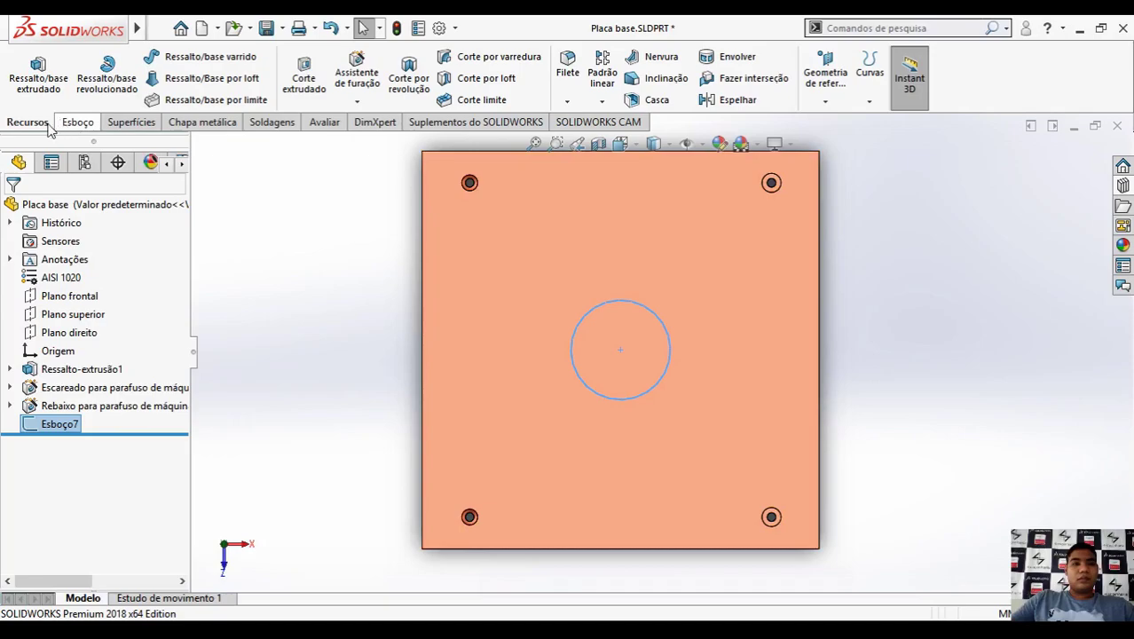
Step: Cut-extrude the 125.1 mm circle into the plate to a blind depth of 10 mm
left_click(304, 78)
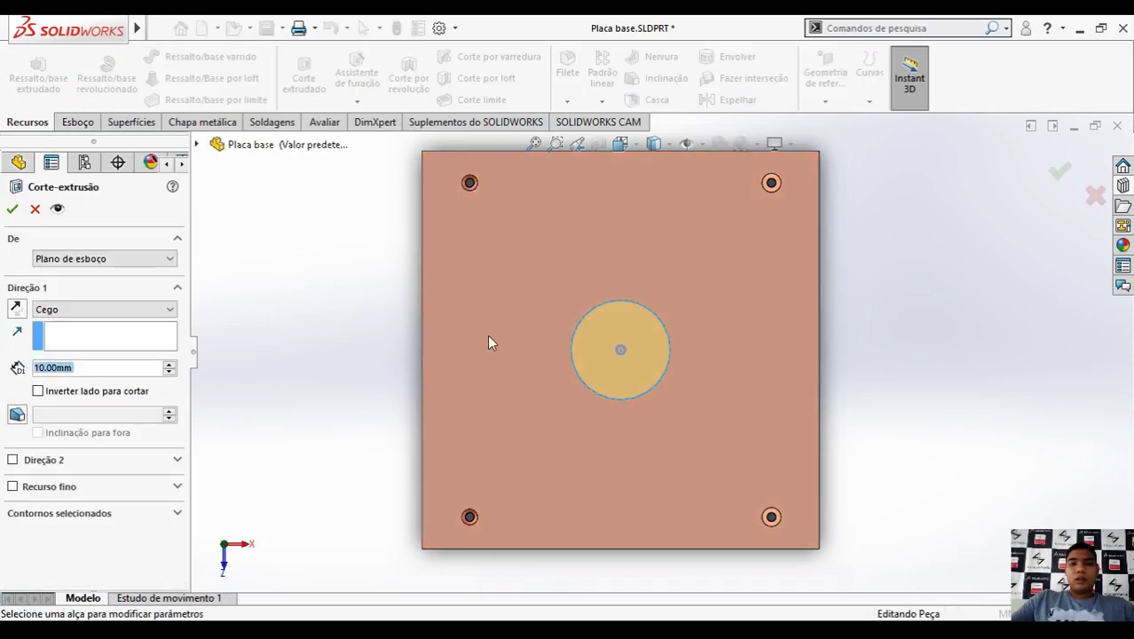
left_click(105, 367)
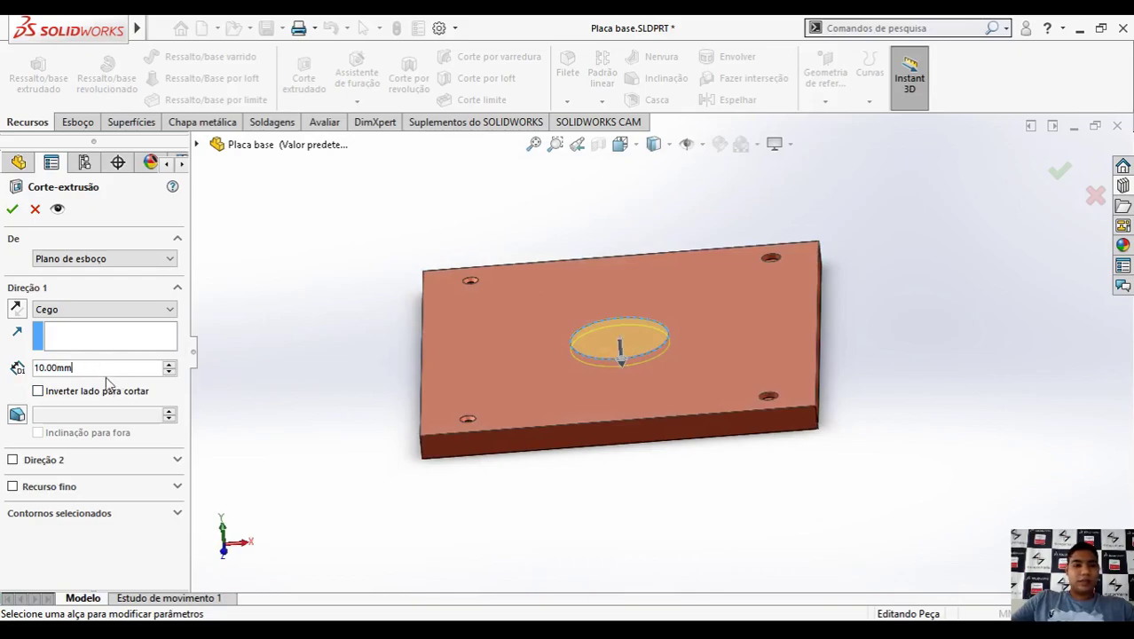
middle_click_drag(288, 356, 306, 324)
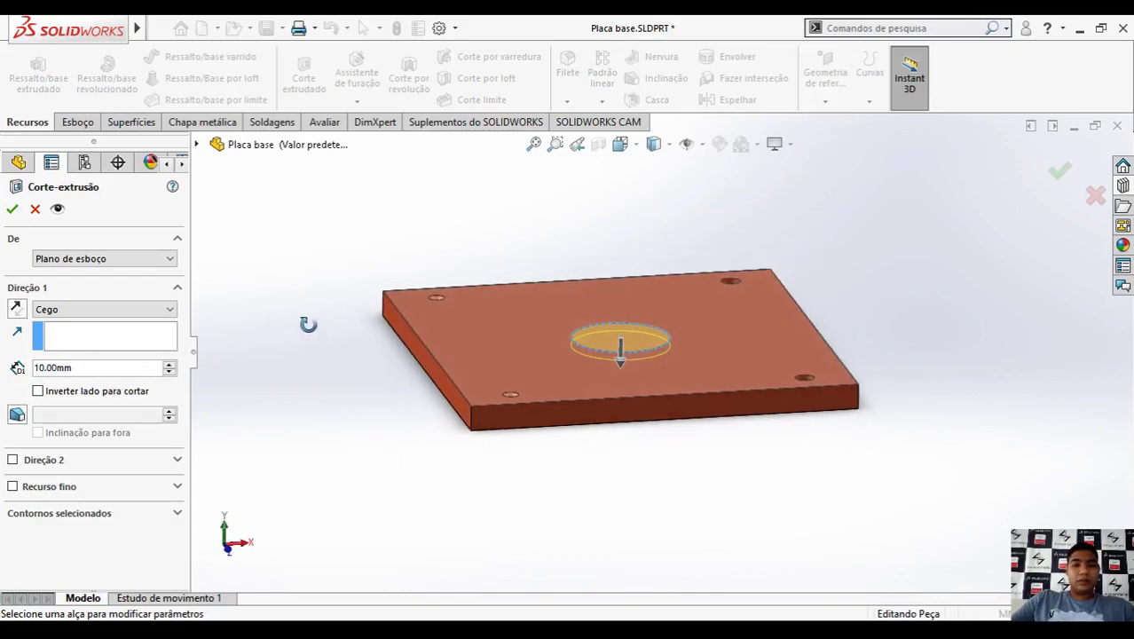
left_click(12, 209)
Step: Start a sketch on the floor of the round recess and draw a smaller circle centred on the origin
left_click(632, 340)
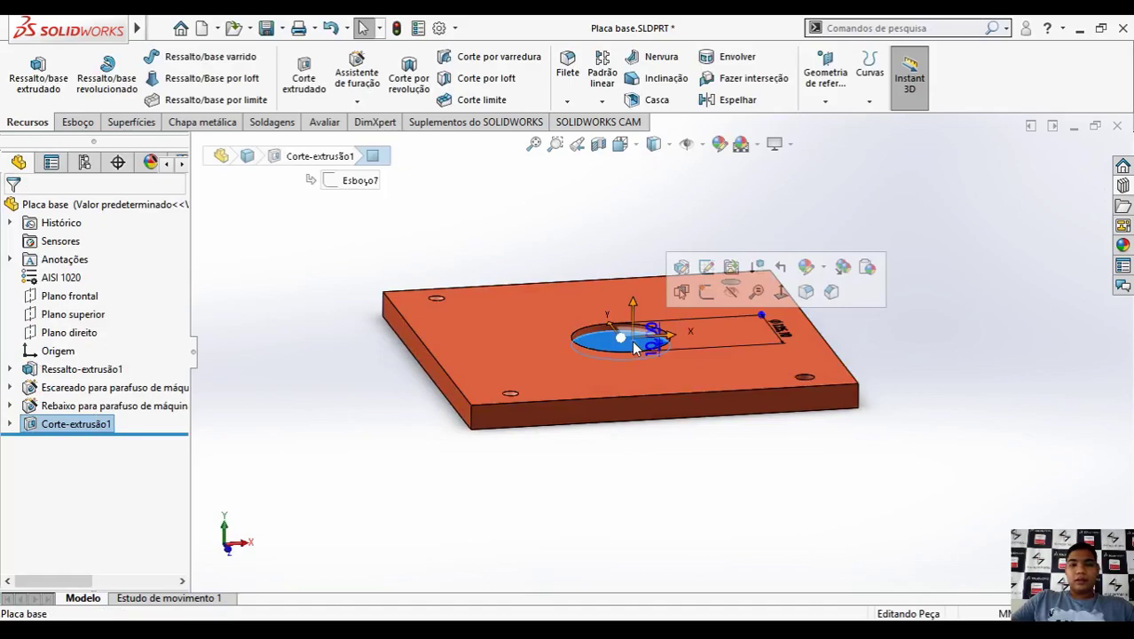
left_click(705, 294)
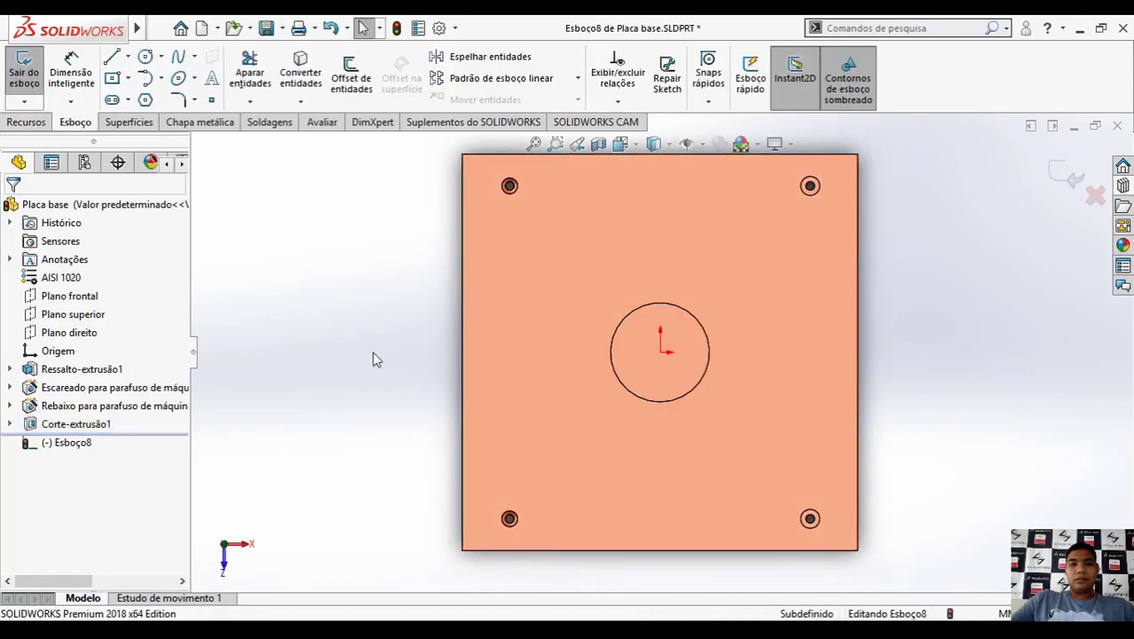
key("s")
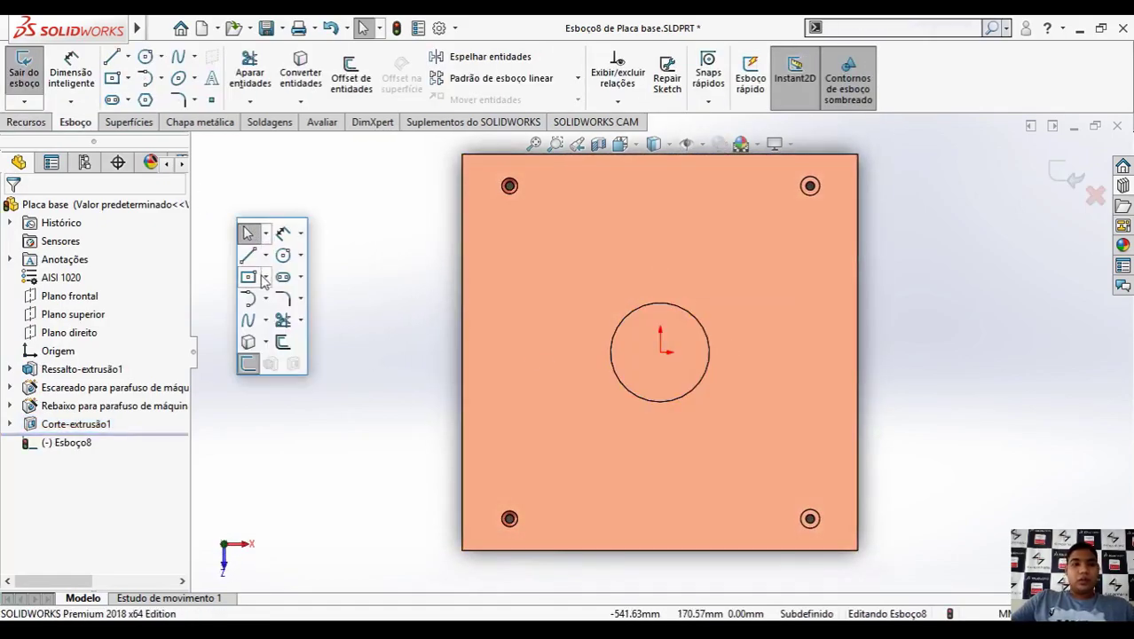
left_click(660, 352)
left_click(676, 370)
Step: Dimension the smaller circle's diameter as 39 mm
key("s")
left_click(739, 398)
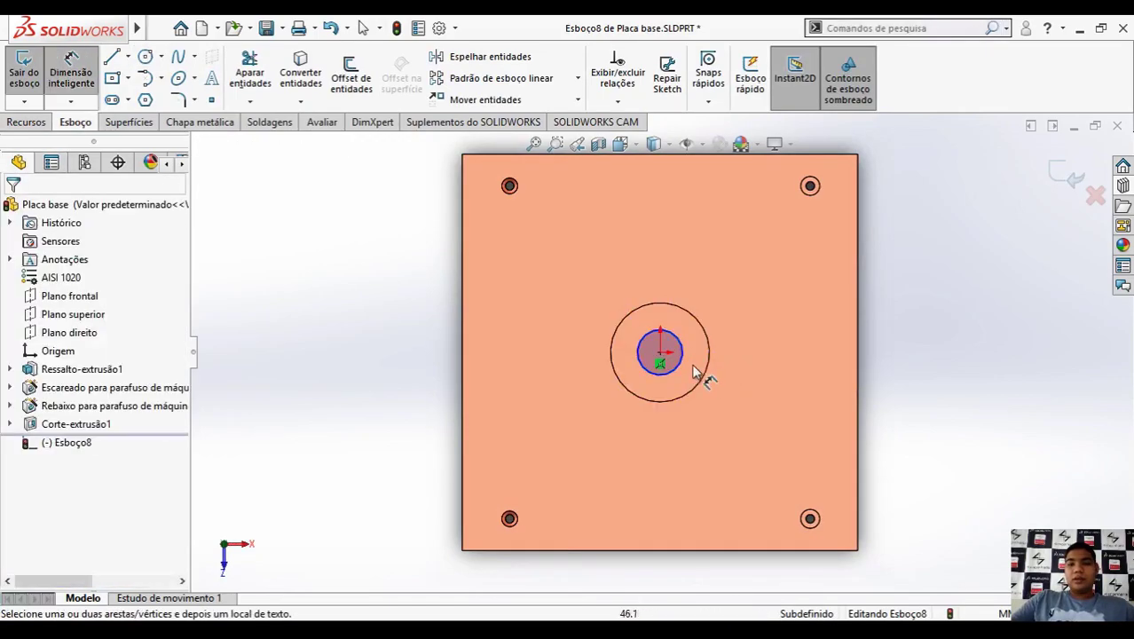
left_click(686, 368)
left_click(737, 297)
key("Return")
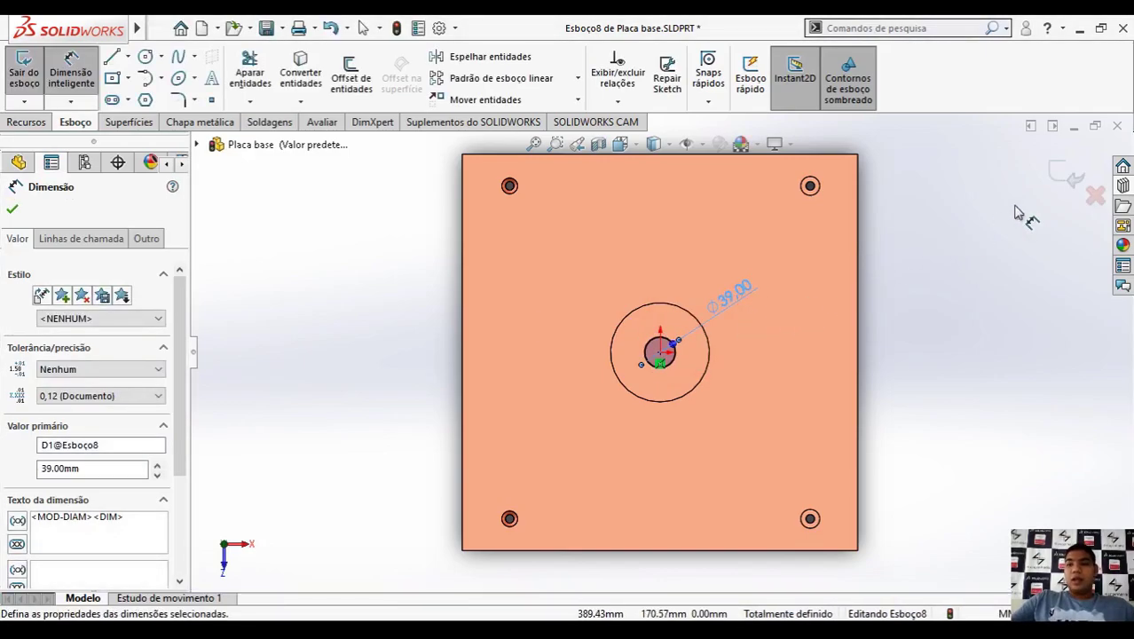
Step: Cut-extrude the 39 mm circle through the whole plate with the Passante end condition
key("s")
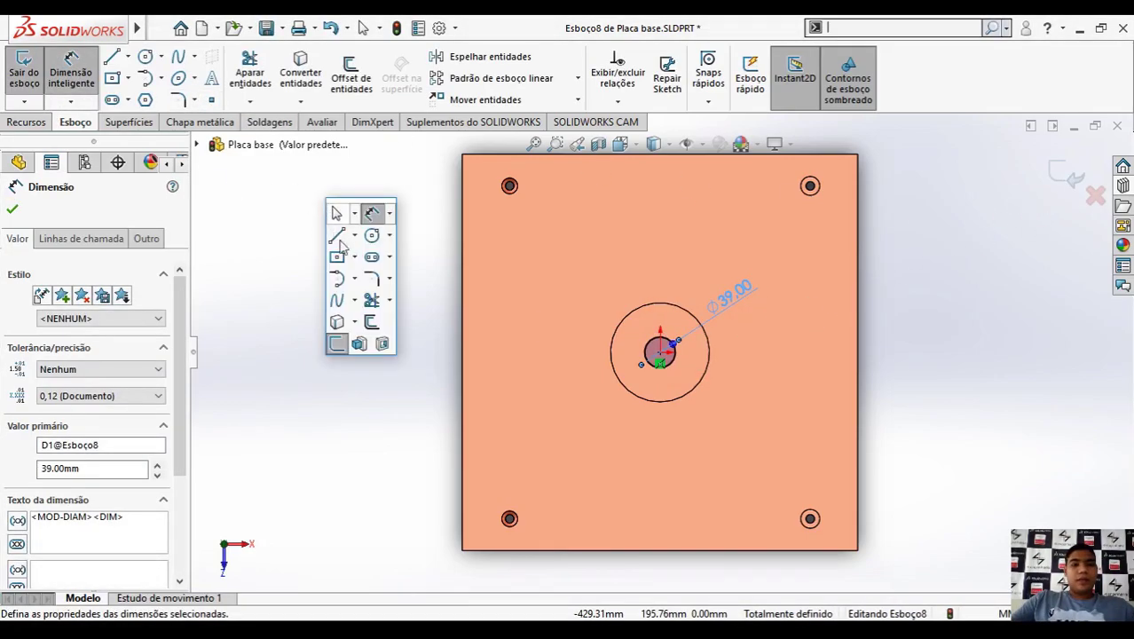
left_click(380, 344)
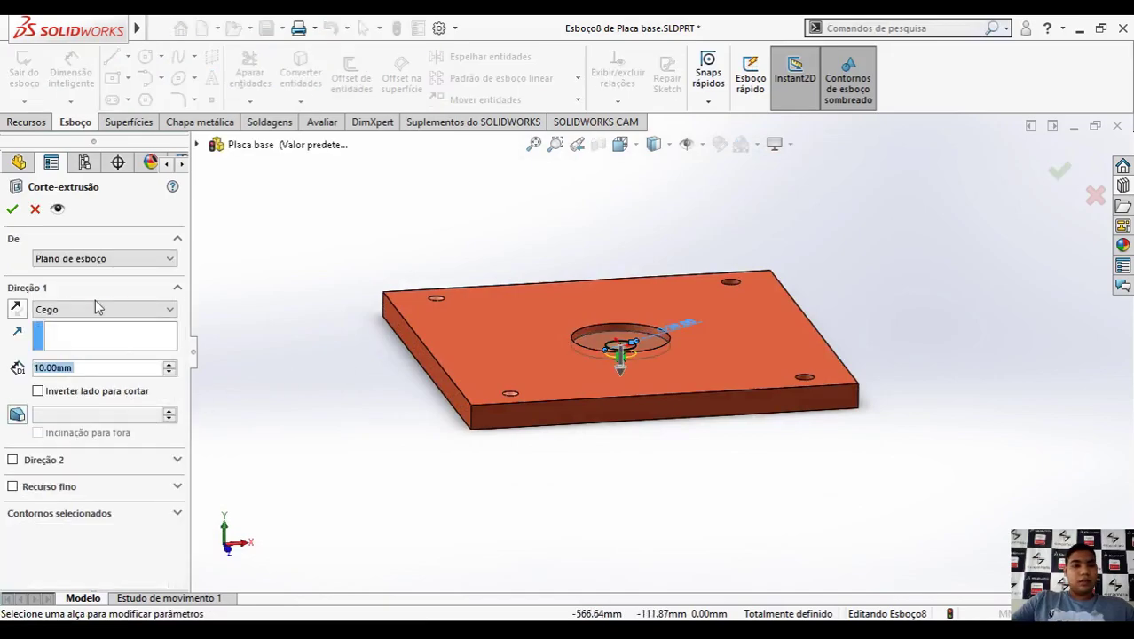
left_click(99, 309)
left_click(53, 336)
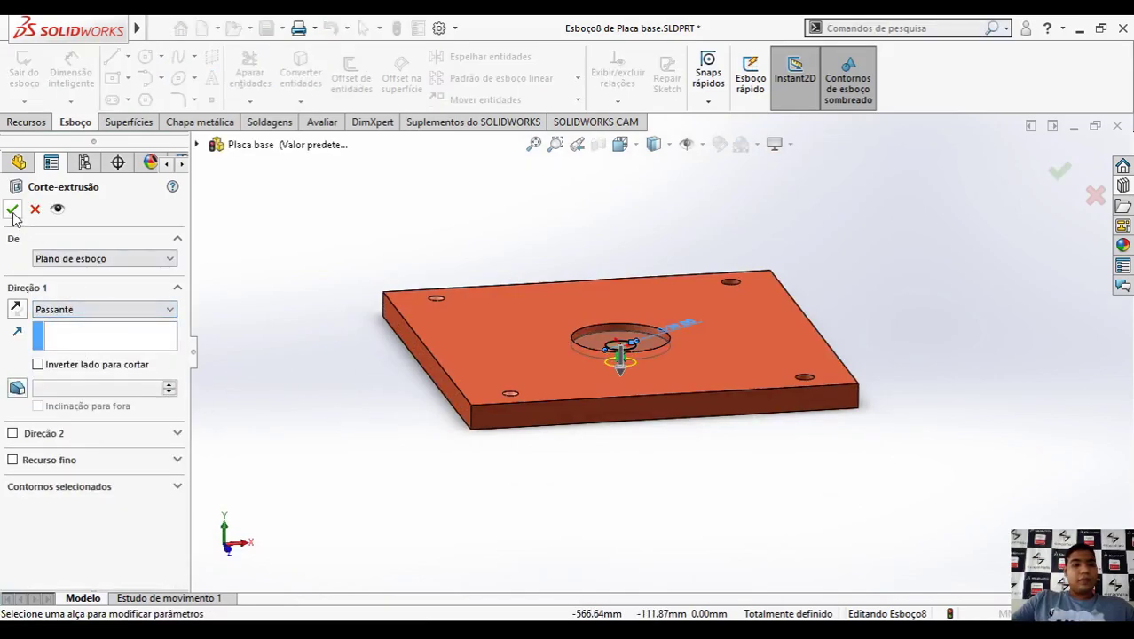
key("Return")
middle_click_drag(504, 388, 582, 438)
scroll(654, 348, "down", 2)
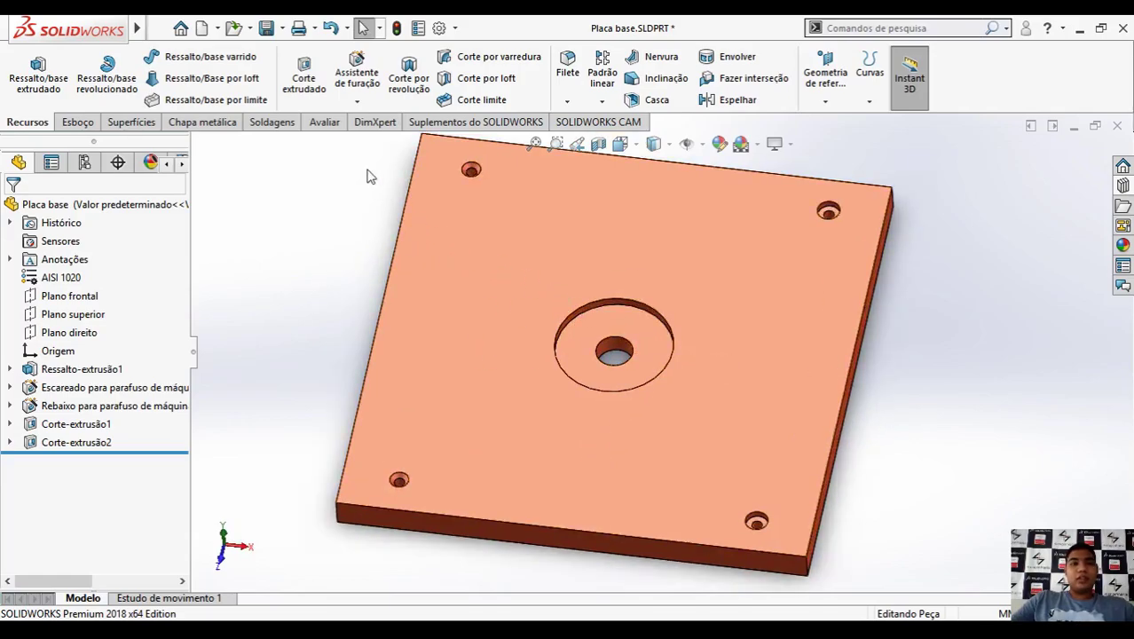
Step: Start a Hole Wizard straight hole using the Ansi Metric standard, type Tamanhos de broca, with size Ø6.6
left_click(357, 71)
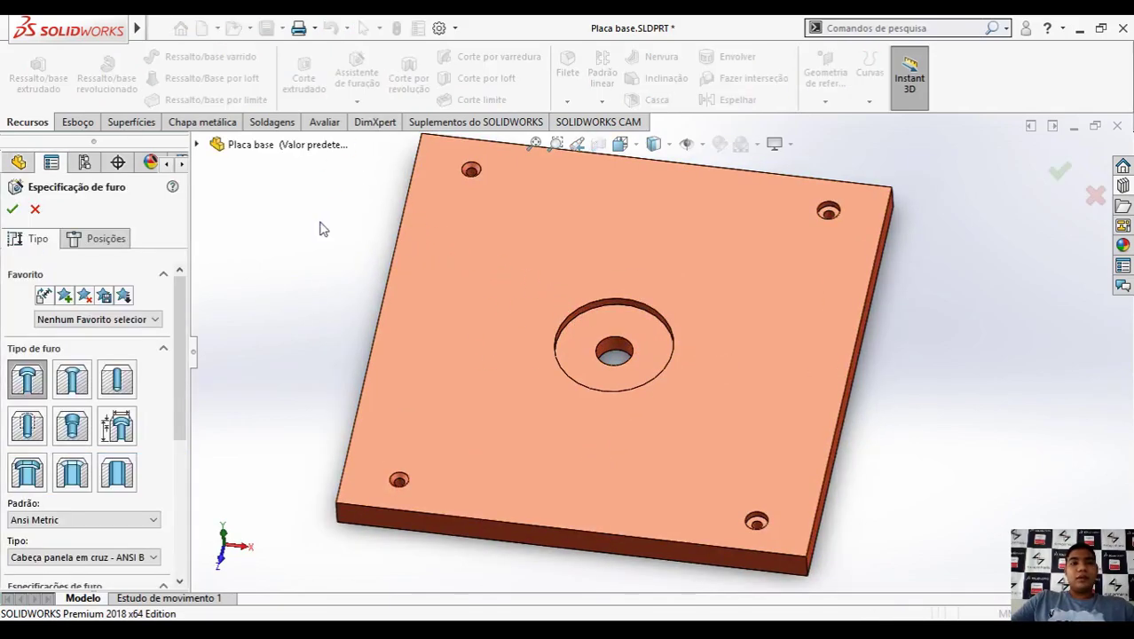
left_click(118, 380)
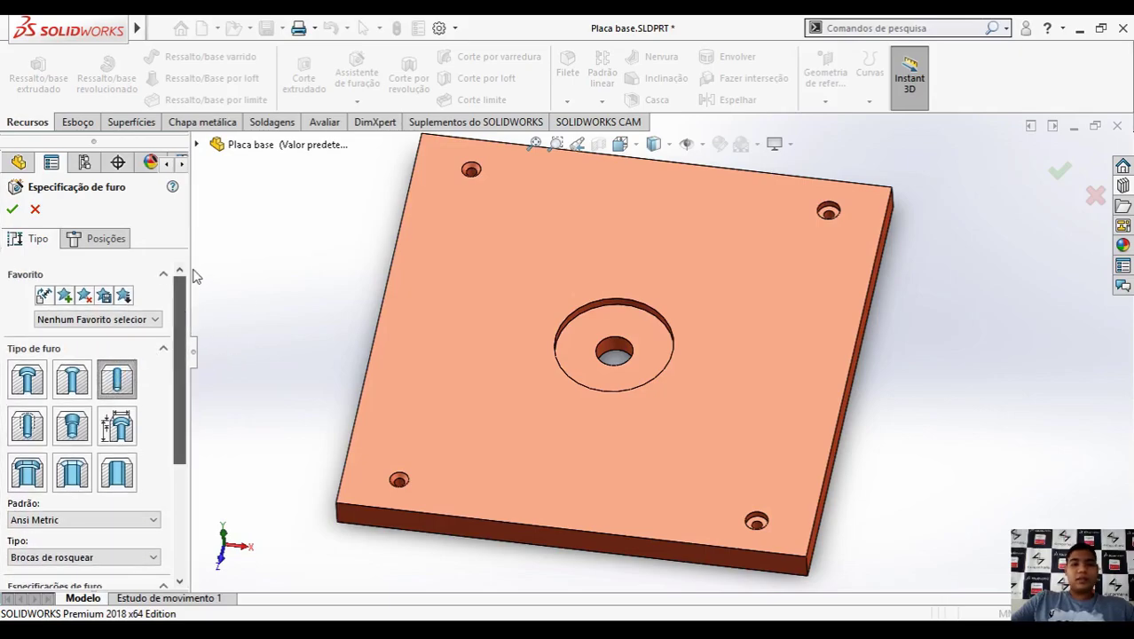
left_click_drag(181, 350, 174, 433)
scroll(106, 409, "up", 3)
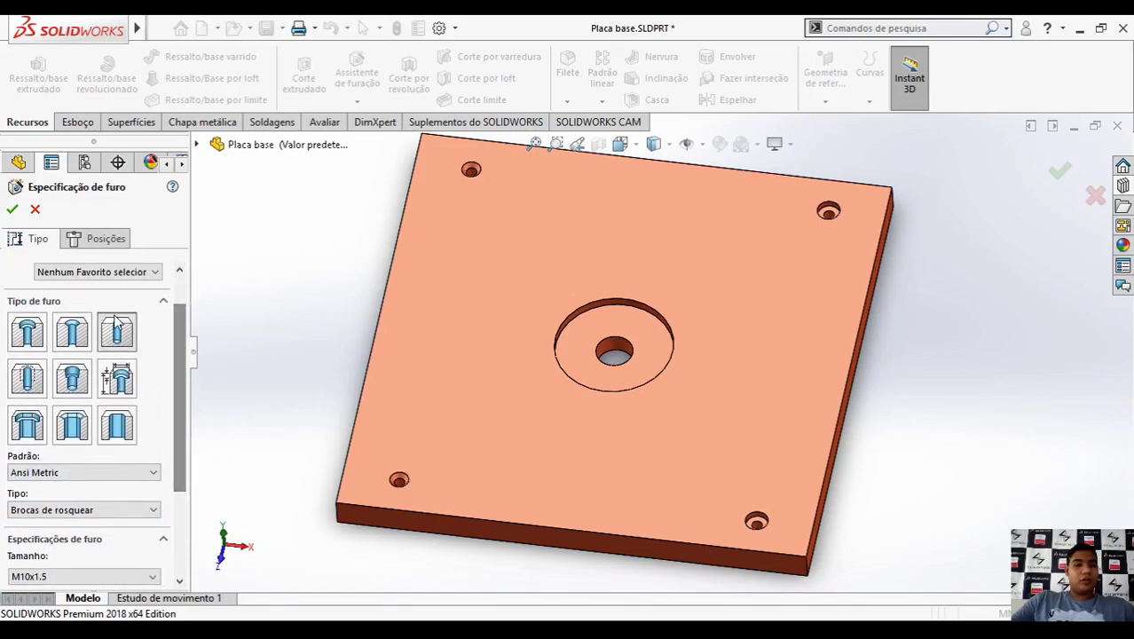
left_click_drag(177, 335, 178, 399)
left_click(107, 401)
left_click(94, 458)
scroll(186, 451, "down", 1)
left_click(122, 433)
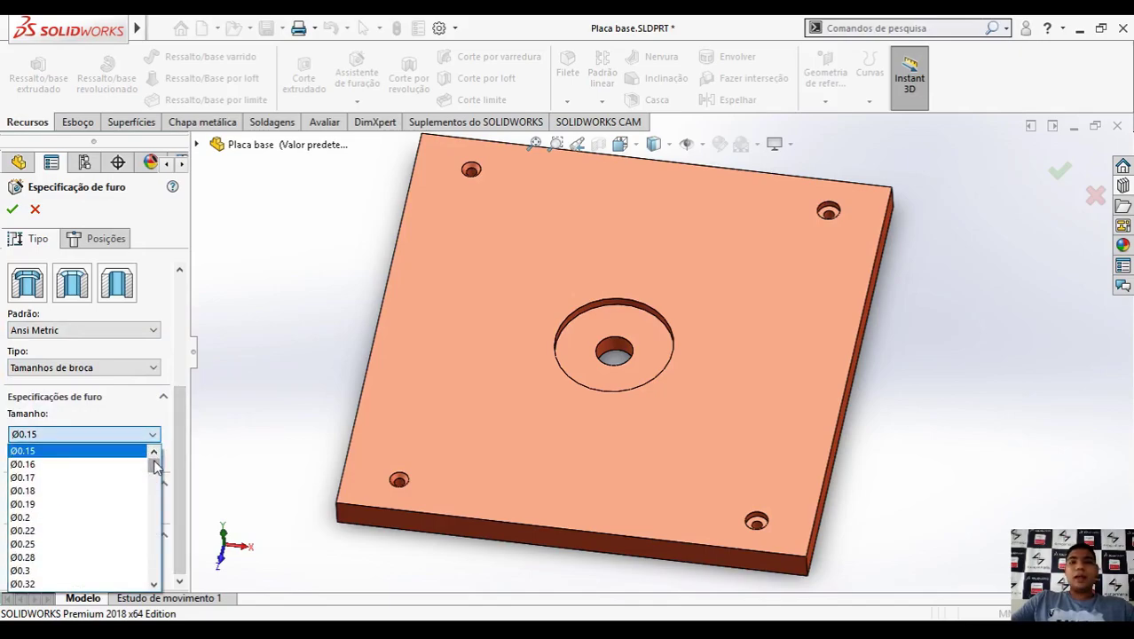
left_click_drag(155, 468, 158, 524)
left_click(86, 536)
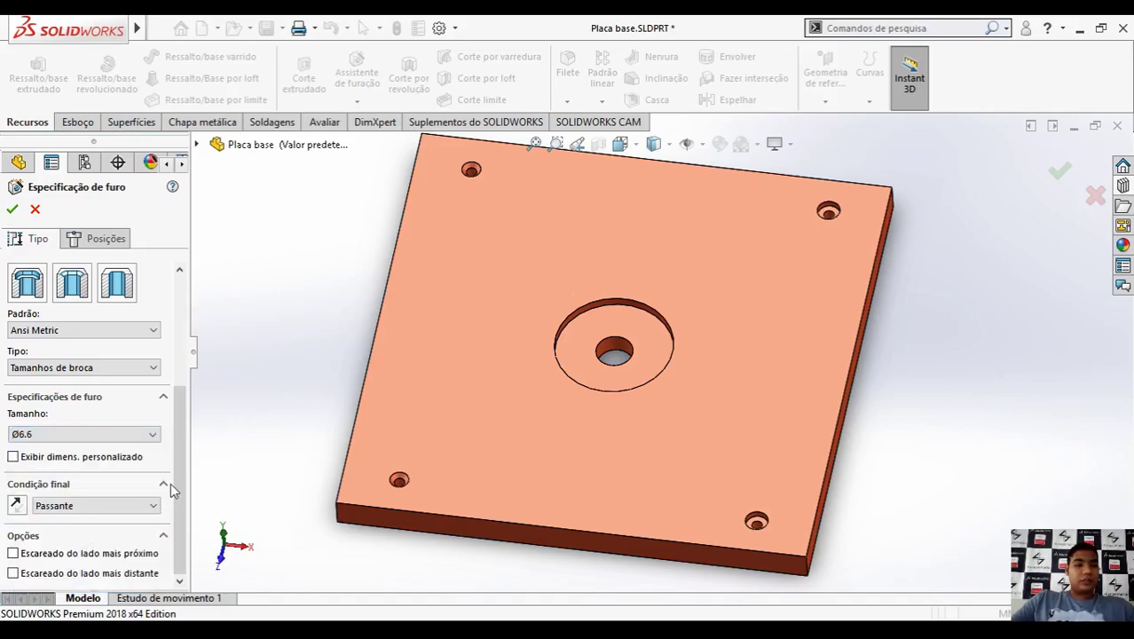
Step: Set the hole's end condition to Cego with a depth of 9 mm
left_click(137, 505)
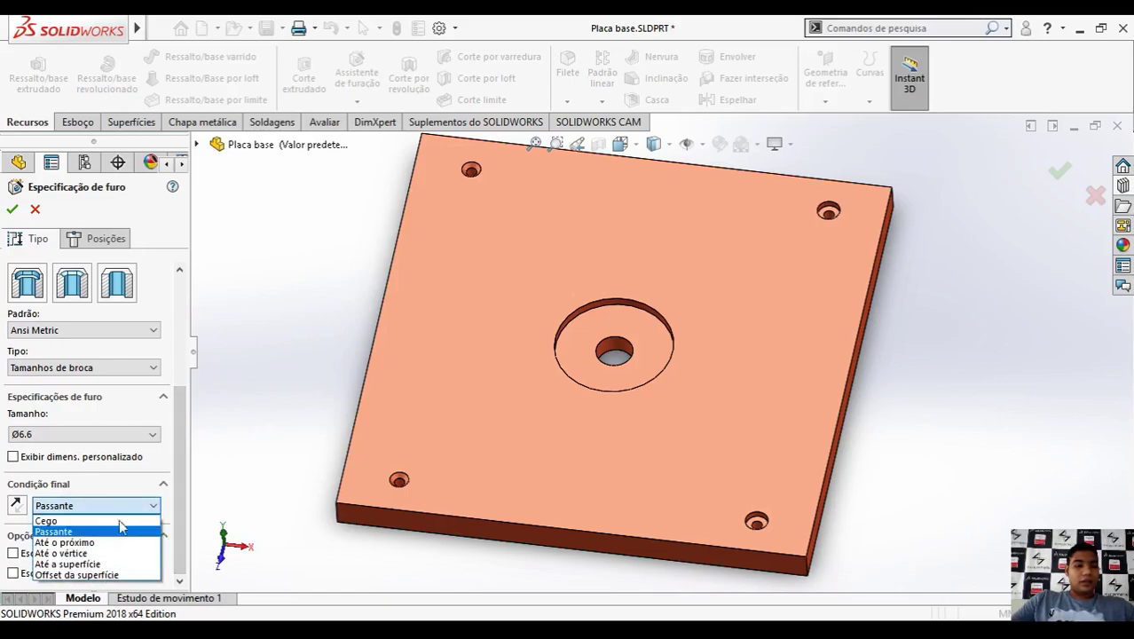
left_click(116, 521)
left_click_drag(86, 525, 11, 520)
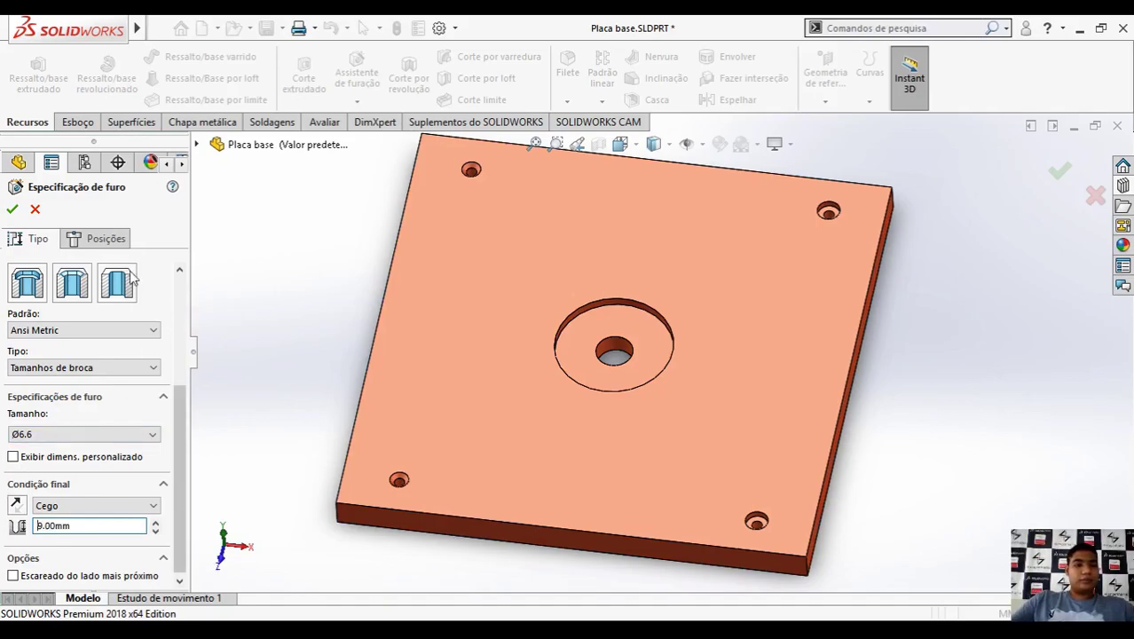
Step: Place three hole points on the recess floor around the central hole, with one vertically aligned above the origin
left_click(105, 243)
left_click(621, 322)
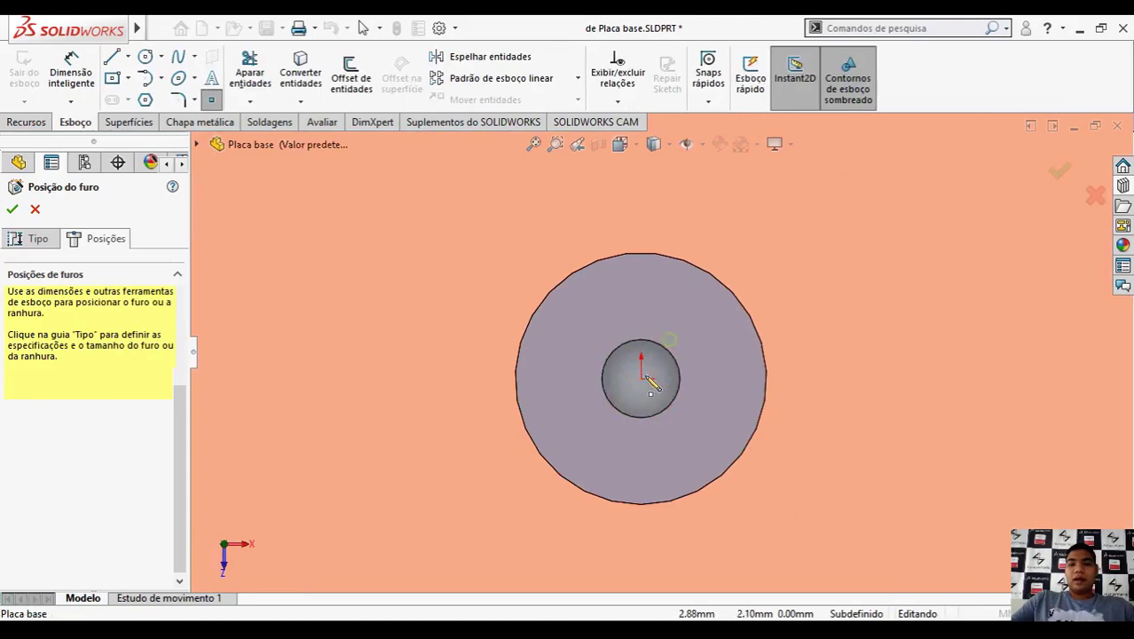
left_click(641, 295)
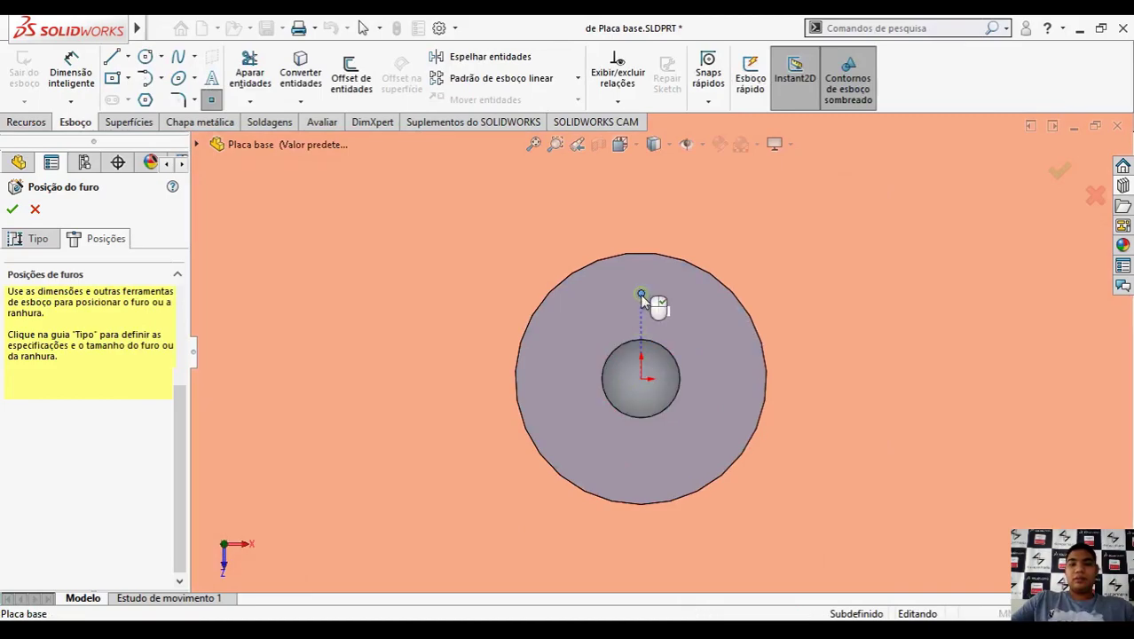
left_click(712, 436)
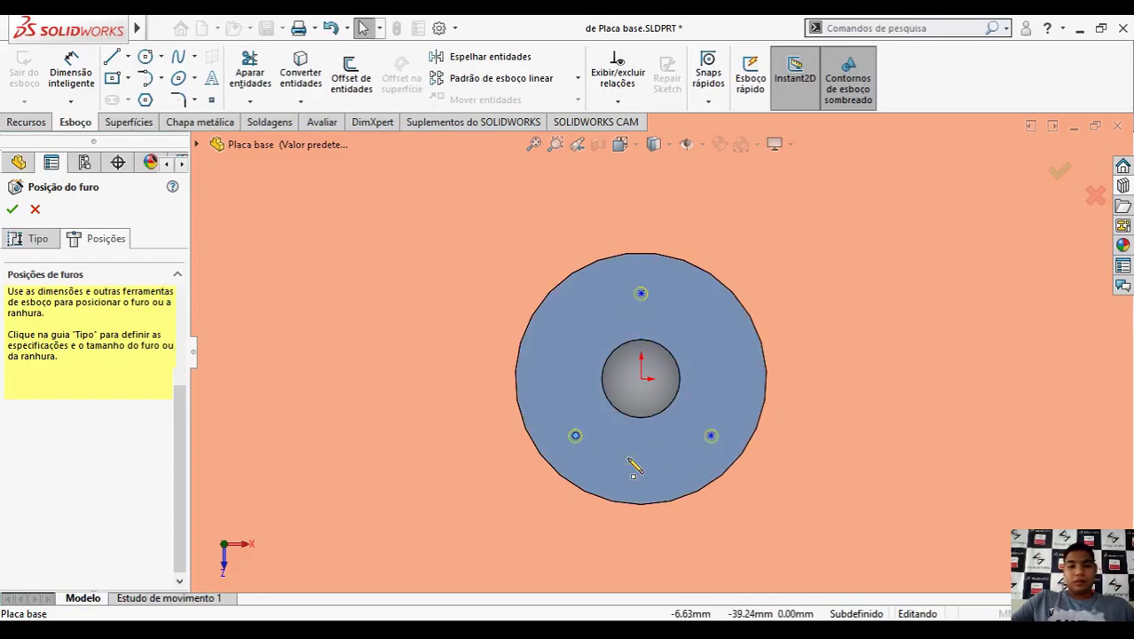
Step: Draw a line from each of the three hole points to the origin
key("l")
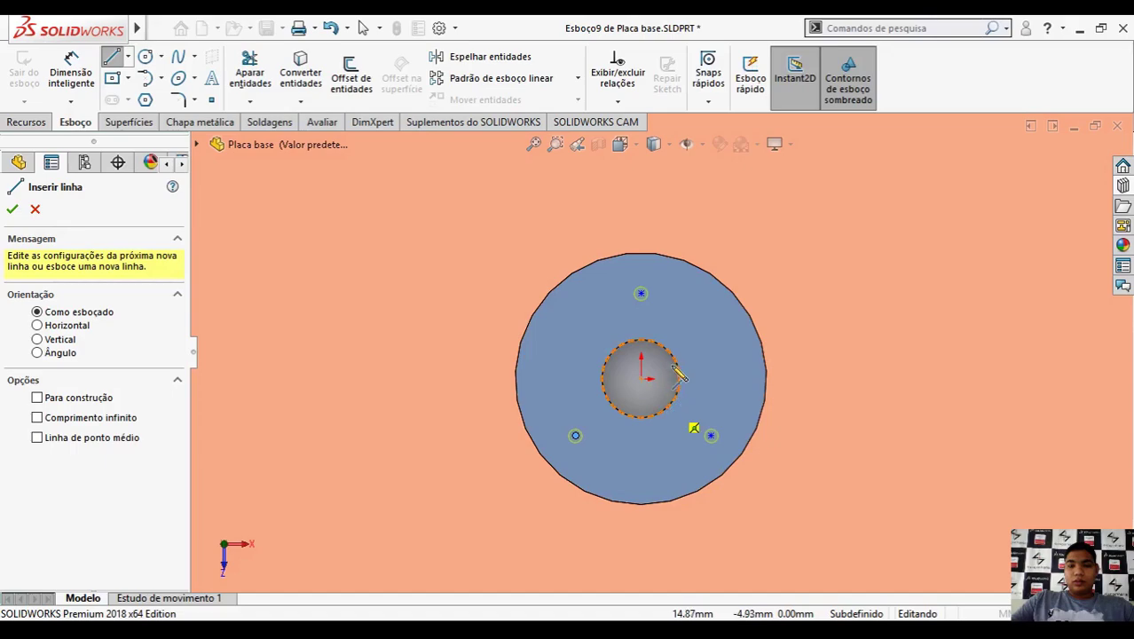
left_click(640, 295)
left_click(640, 379)
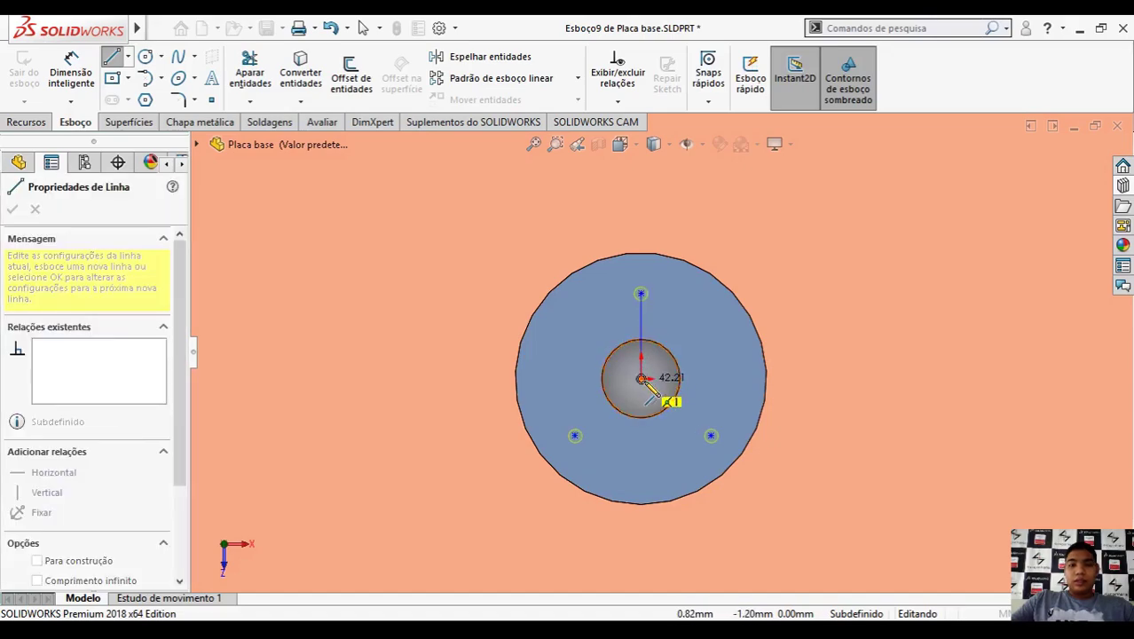
double_click(710, 436)
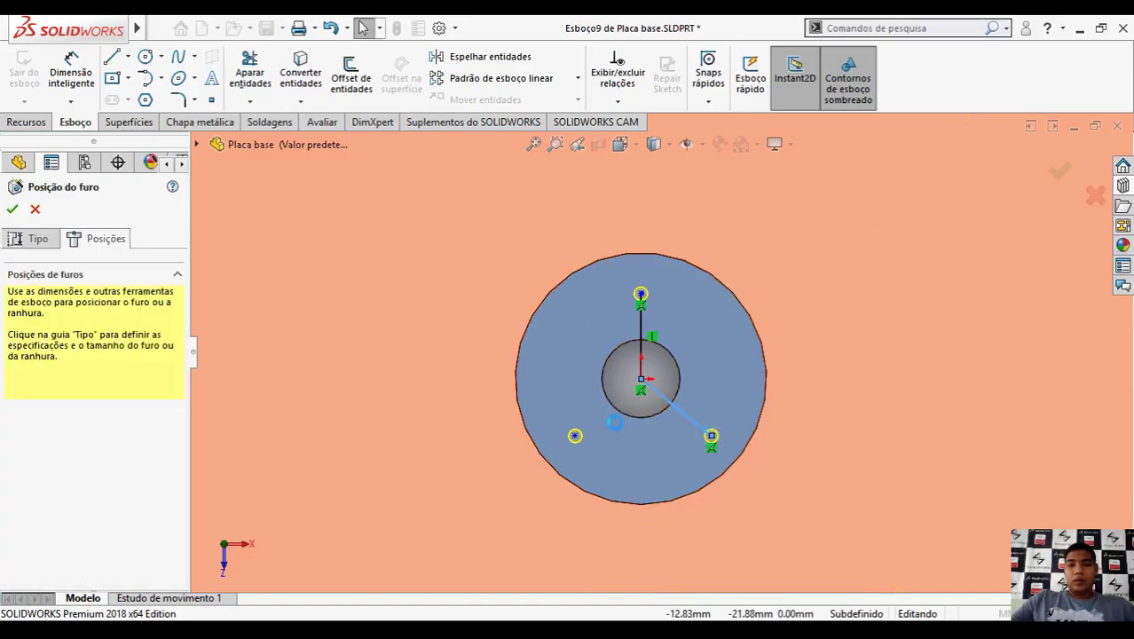
left_click(575, 435)
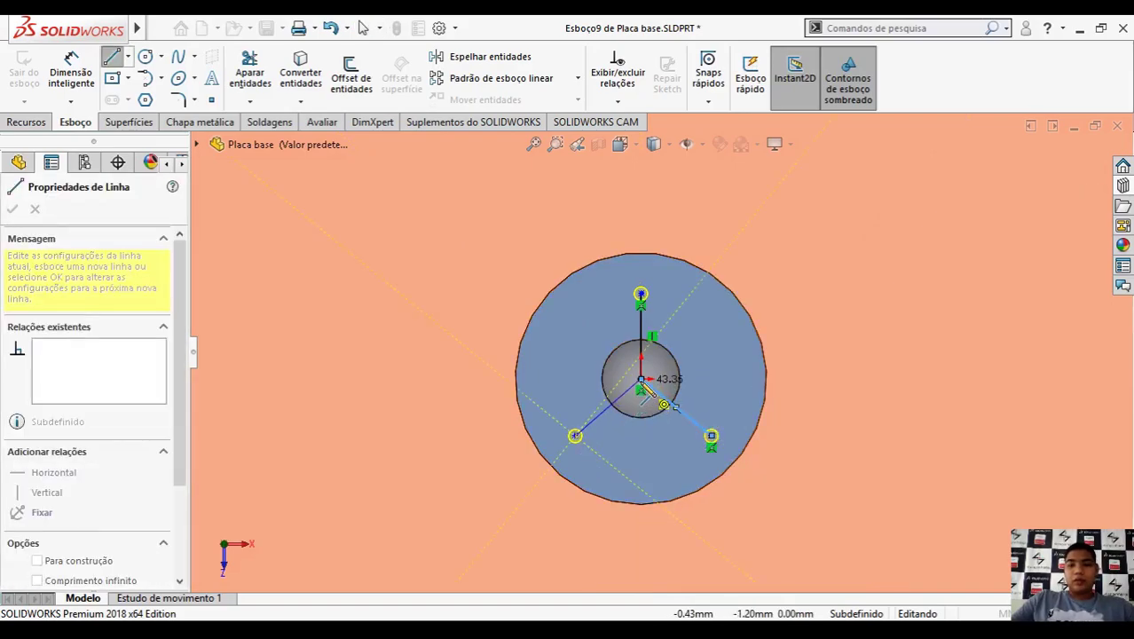
double_click(640, 381)
key("Escape")
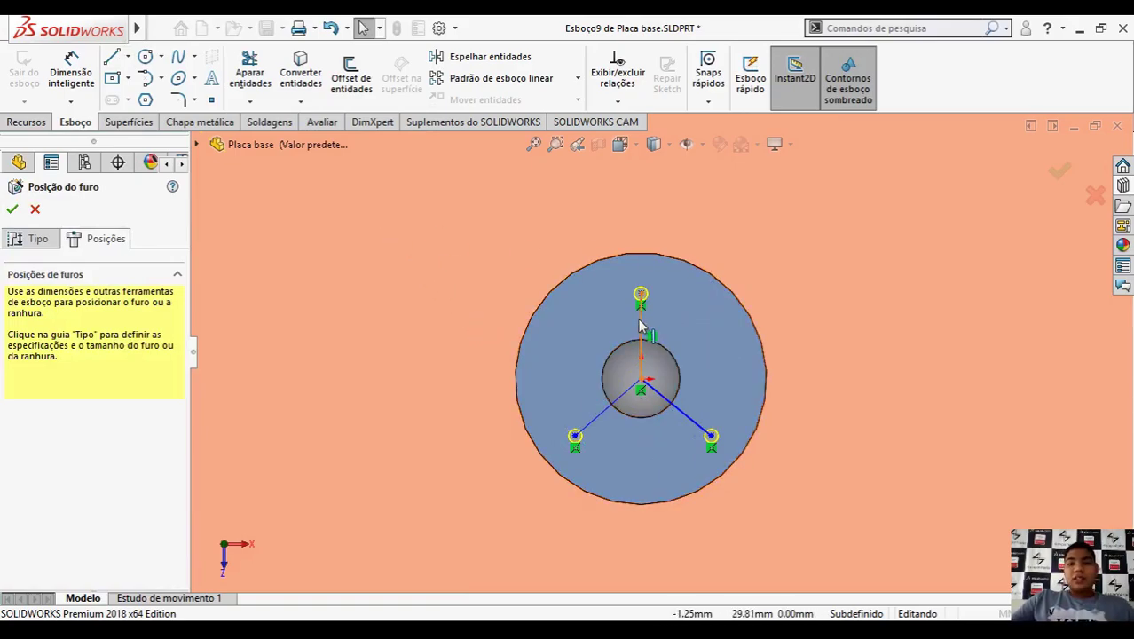
Step: Turn the three lines into construction geometry and make them equal in length
left_click(641, 326)
left_click(676, 417, "ctrl")
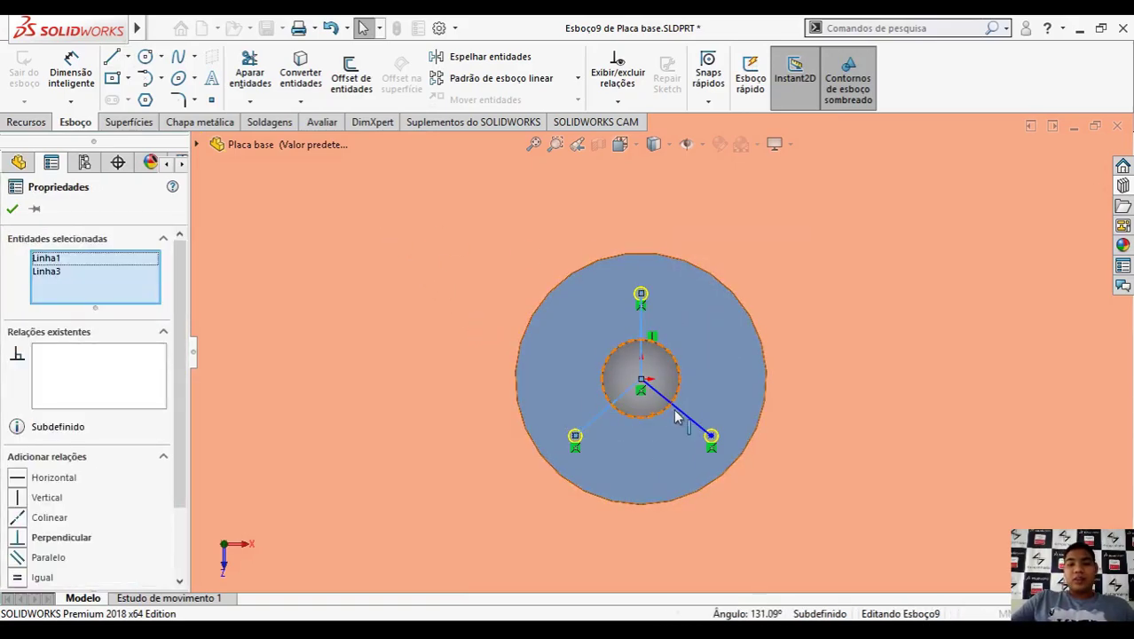
left_click(608, 409, "ctrl")
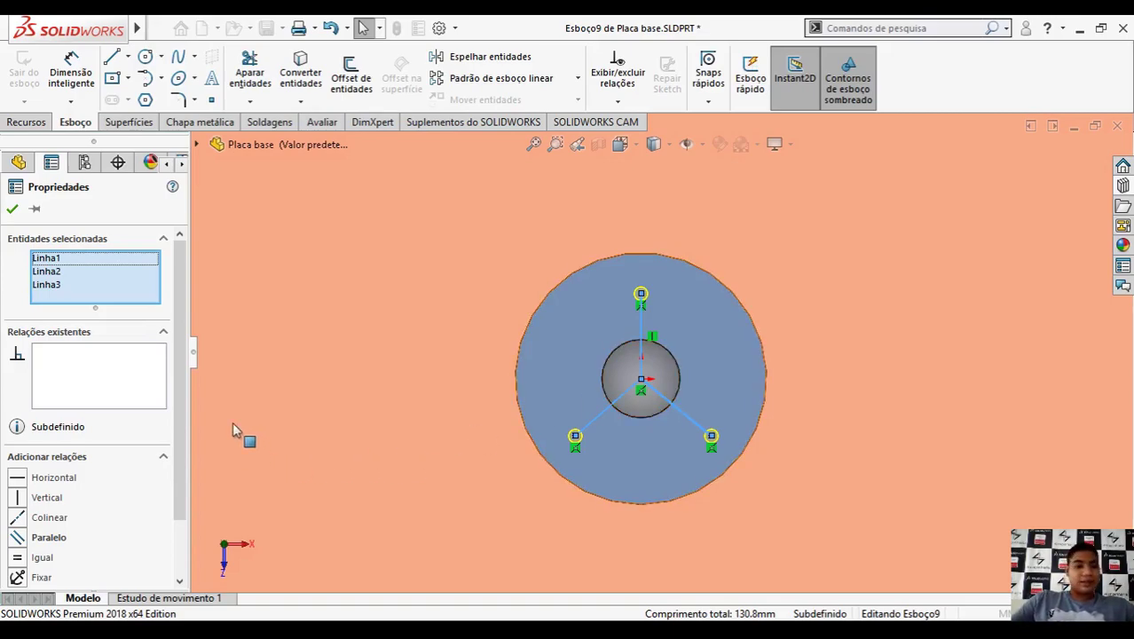
scroll(160, 426, "down", 2)
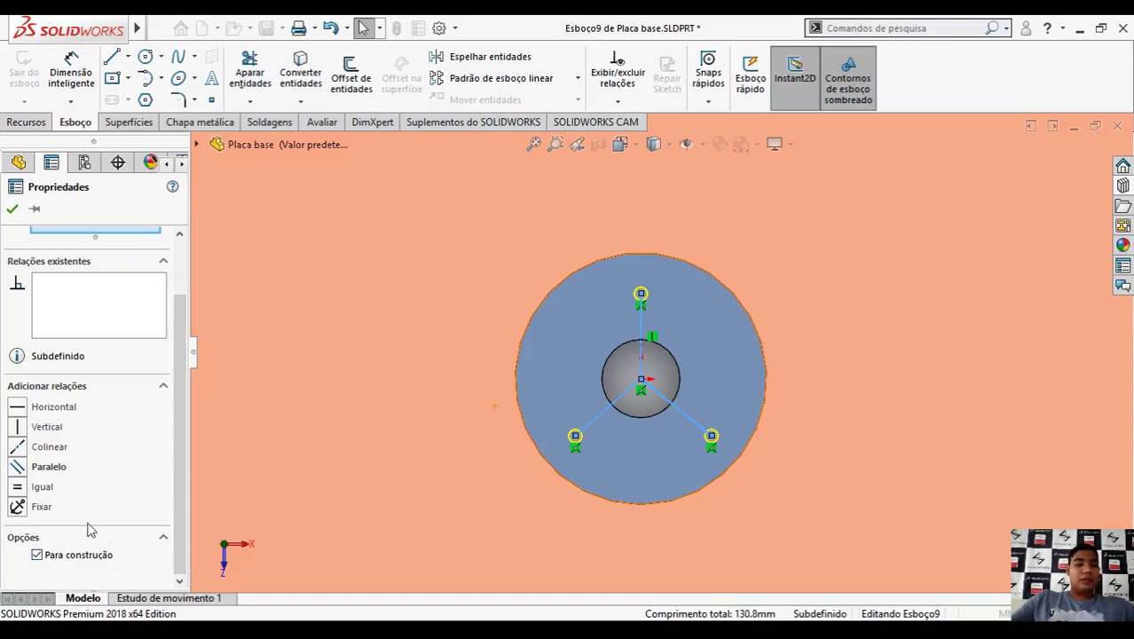
left_click(18, 486)
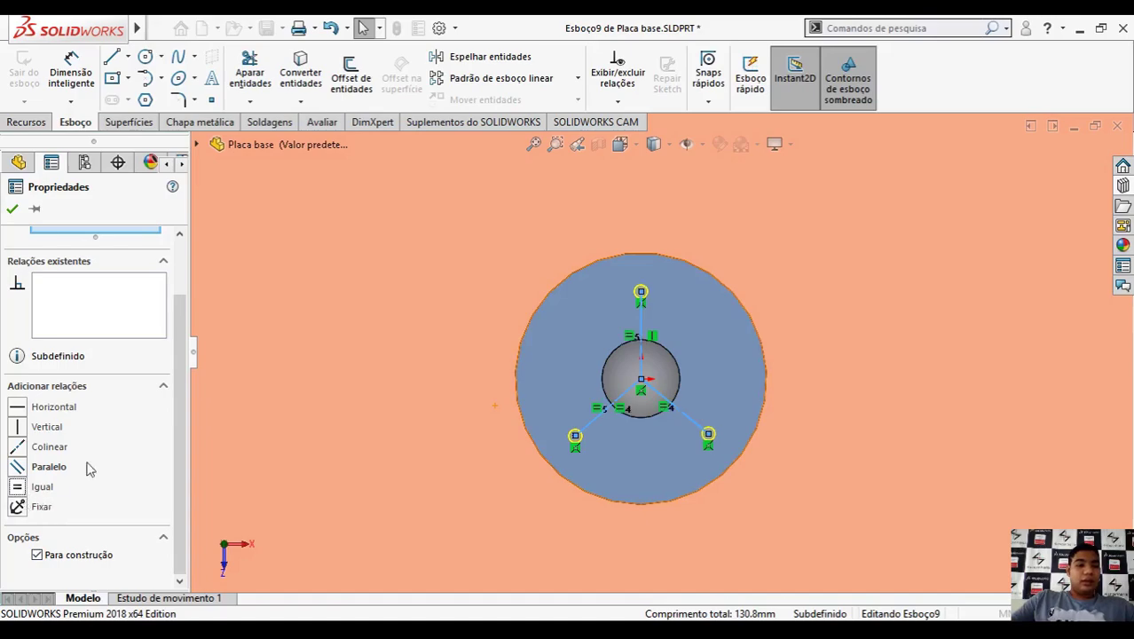
left_click(12, 210)
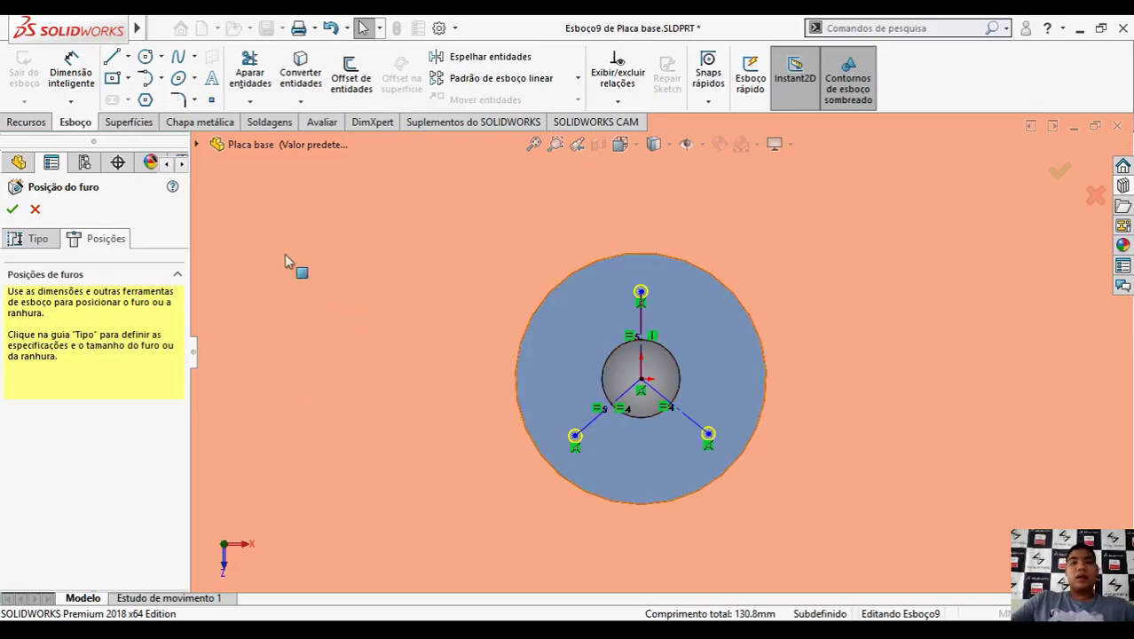
Step: Dimension the vertical construction line's length as 42 mm
left_click(75, 85)
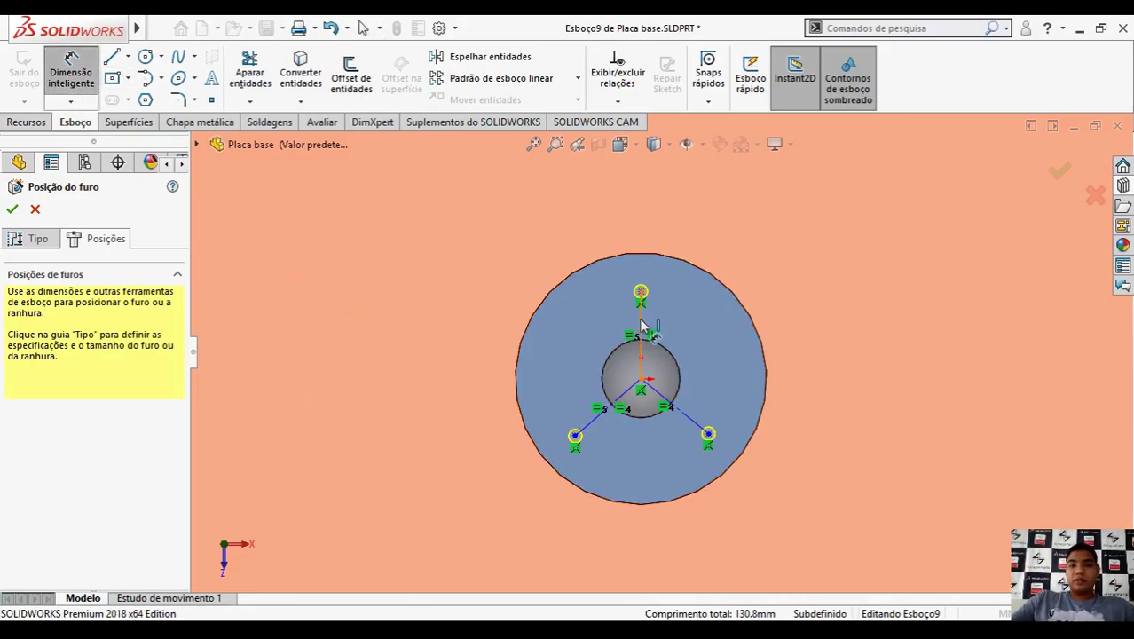
left_click(643, 326)
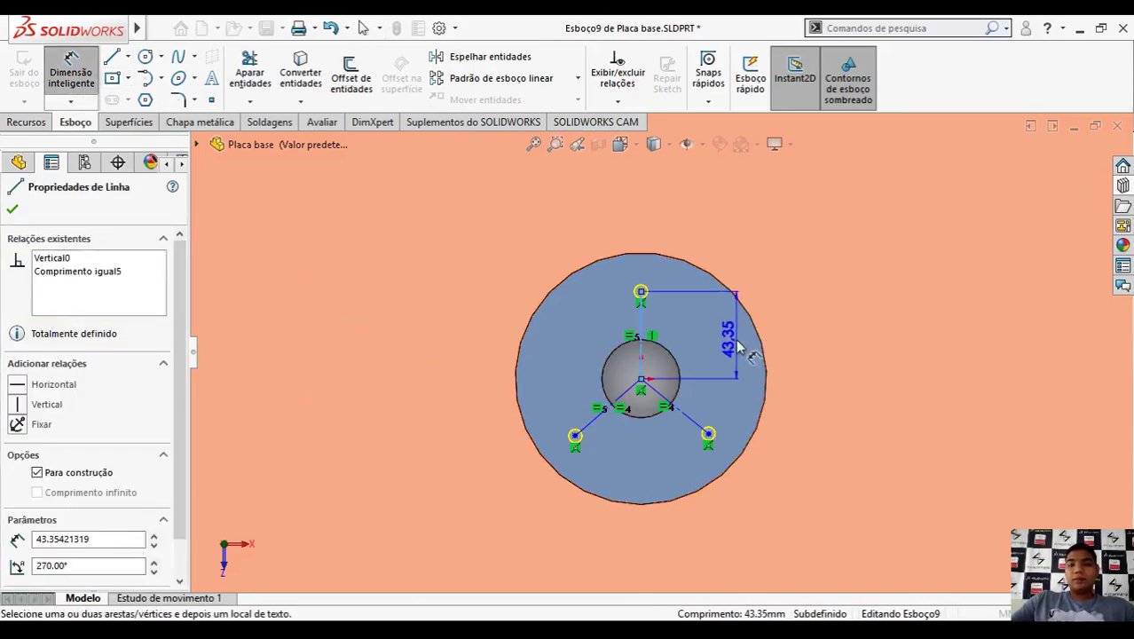
left_click(738, 348)
type("42")
key("Return")
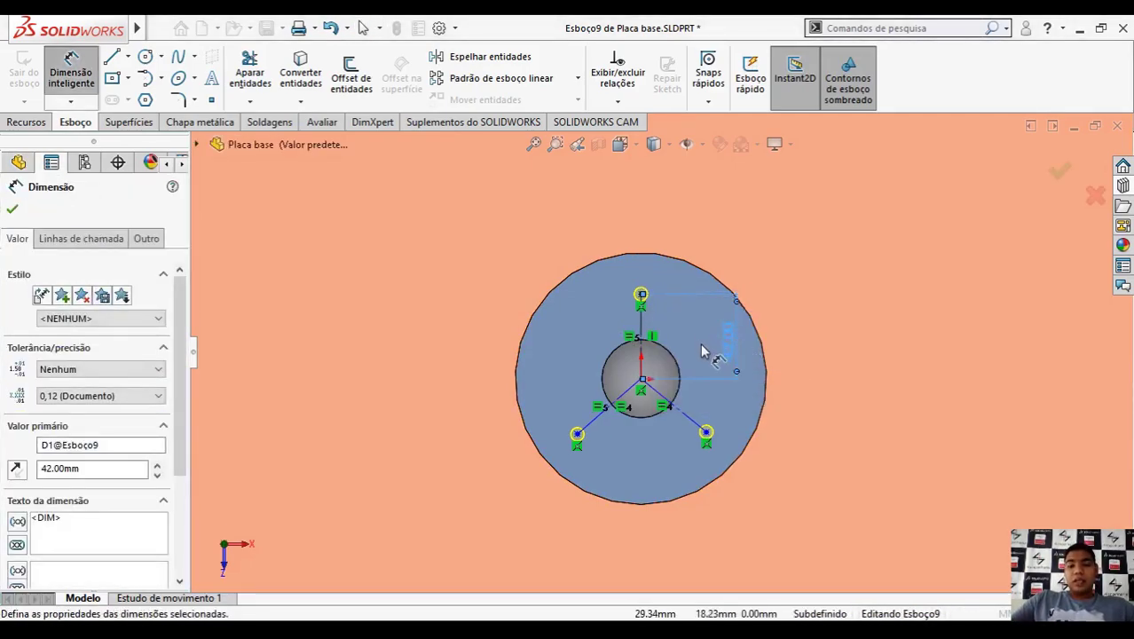
Step: Dimension the angle between the vertical line and the lower-right line as 120°
left_click(645, 352)
left_click(666, 401)
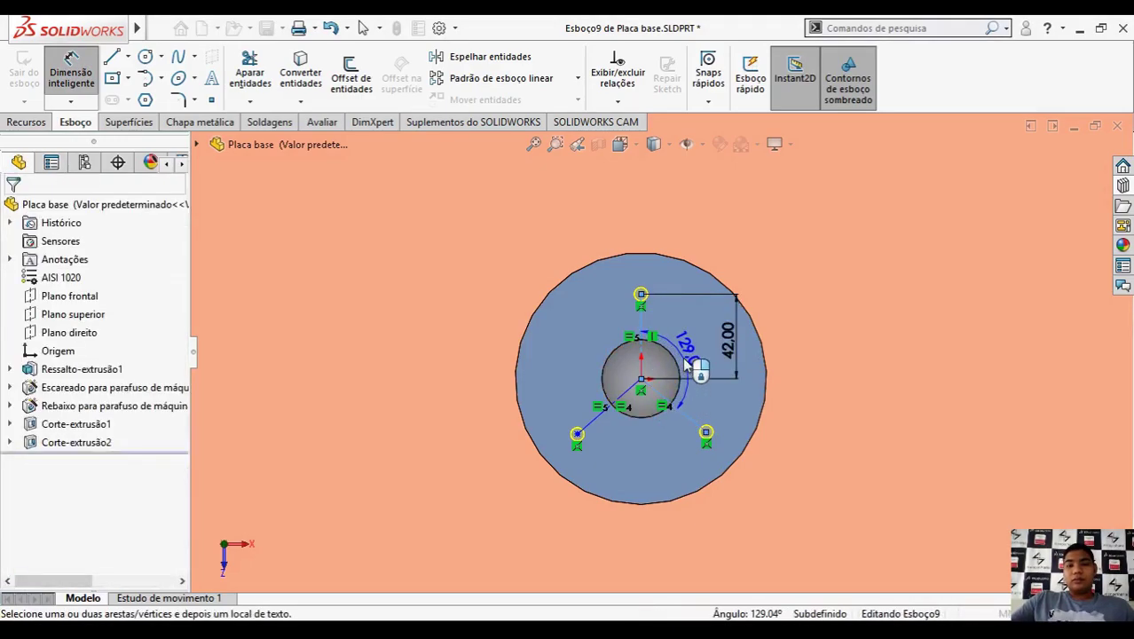
left_click(689, 364)
type("120")
key("Return")
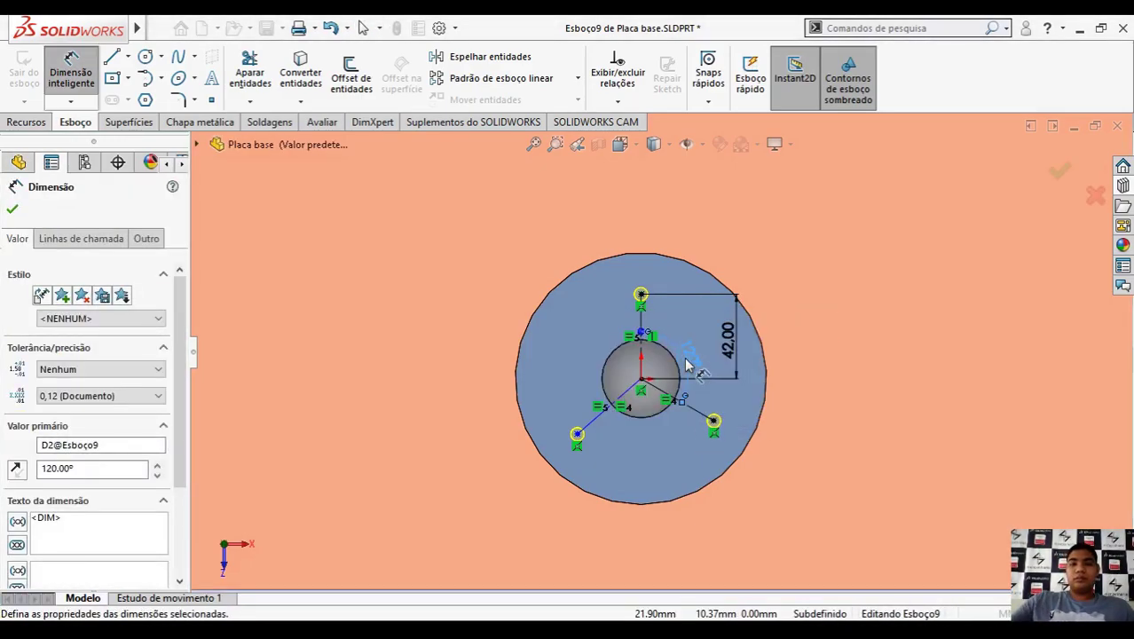
Step: Dimension the angle between the vertical line and the lower-left line as 120° and finish the hole feature
left_click(620, 399)
left_click(641, 364)
left_click(620, 370)
type("120")
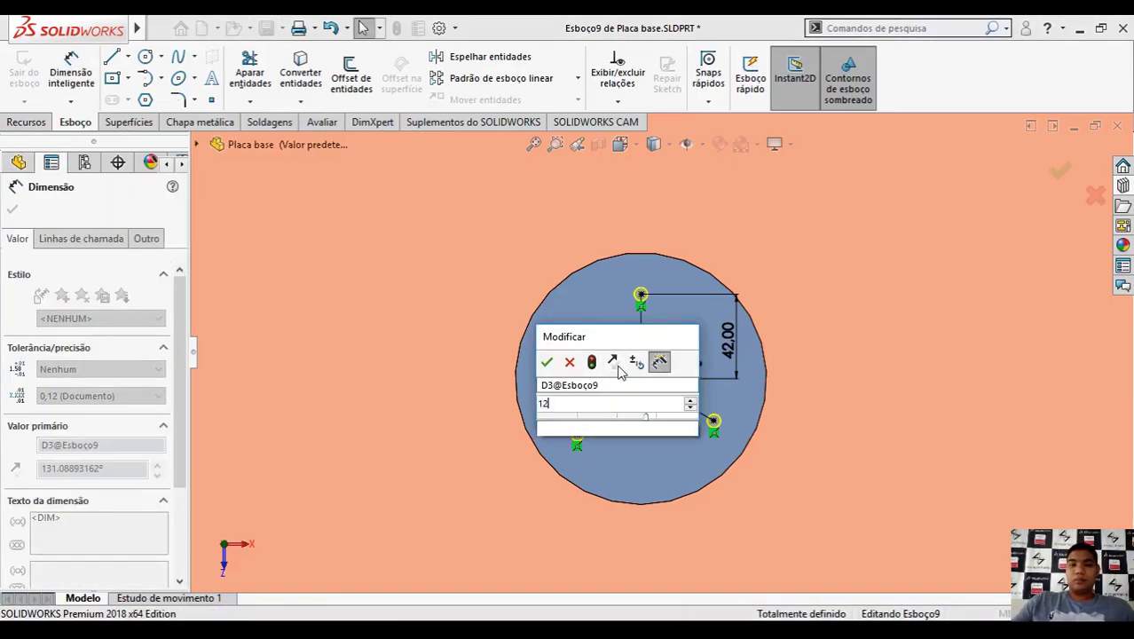
key("Return")
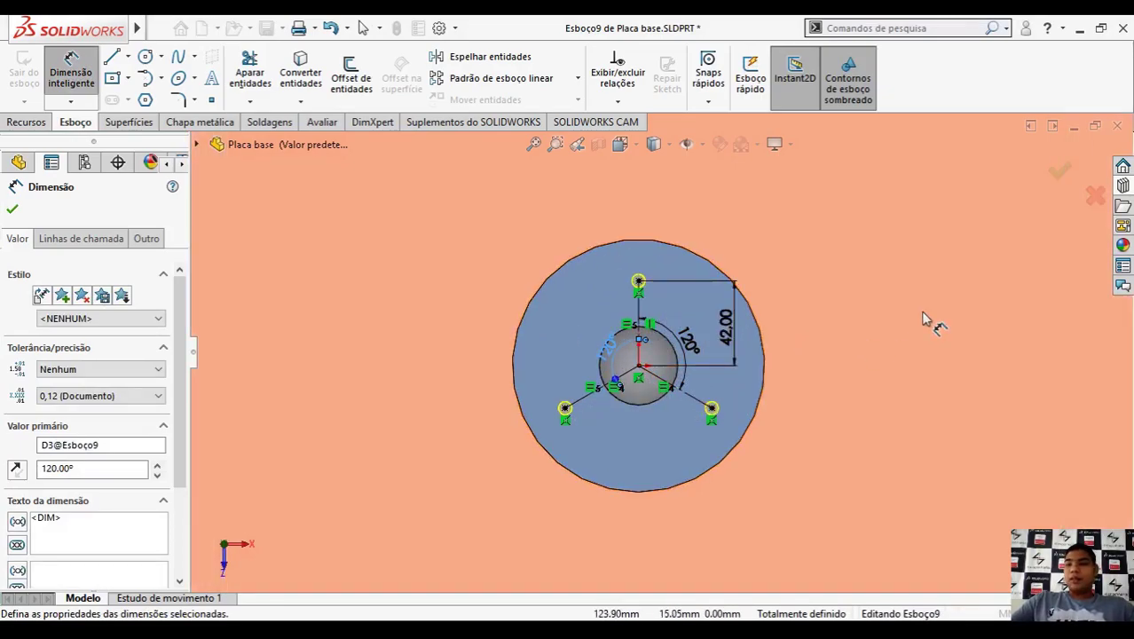
left_click(1058, 170)
left_click(1058, 169)
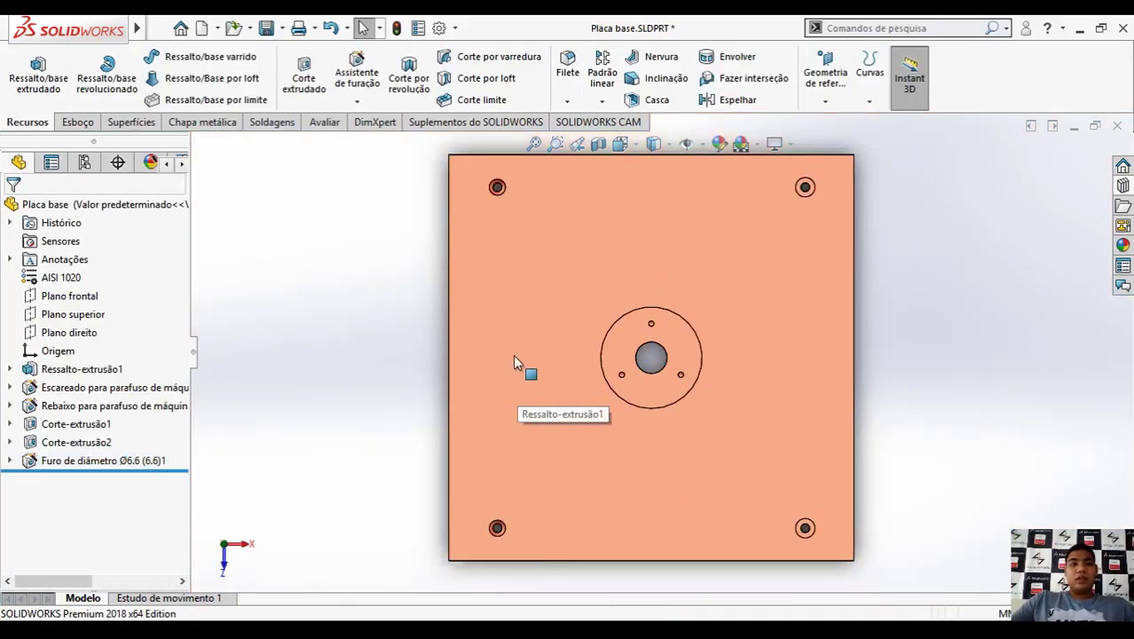
left_click(601, 101)
left_click(652, 138)
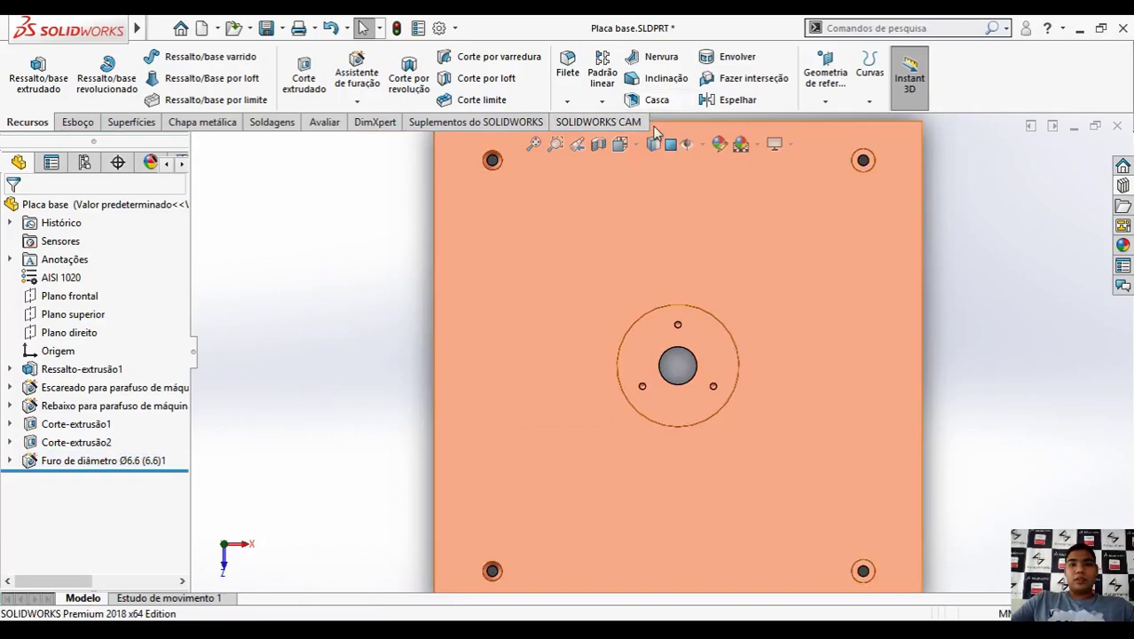
left_click(602, 101)
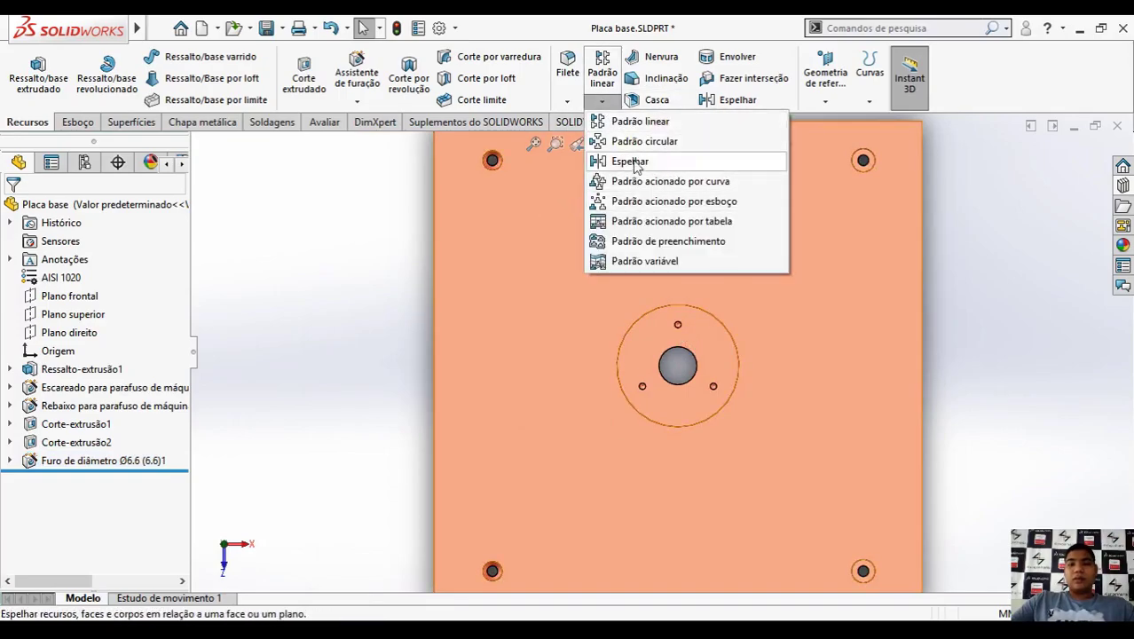
left_click(347, 246)
Step: Set the plate to the isometric view and save the part
scroll(355, 257, "up", 2)
middle_click_drag(519, 403, 525, 222)
scroll(738, 330, "down", 1)
key("ctrl+7")
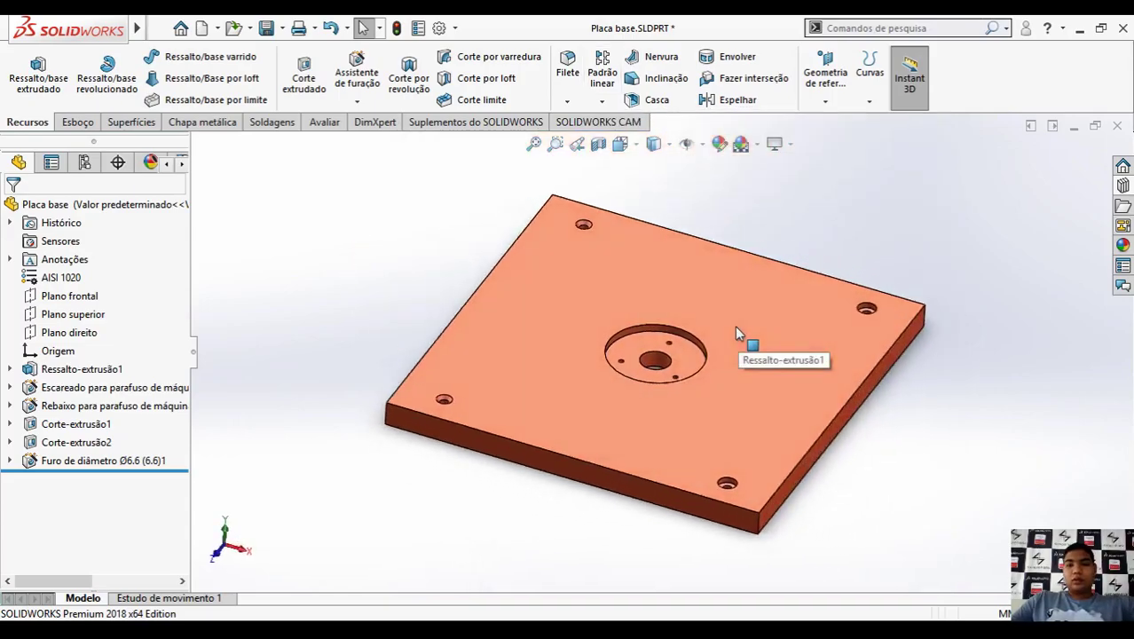
left_click(267, 28)
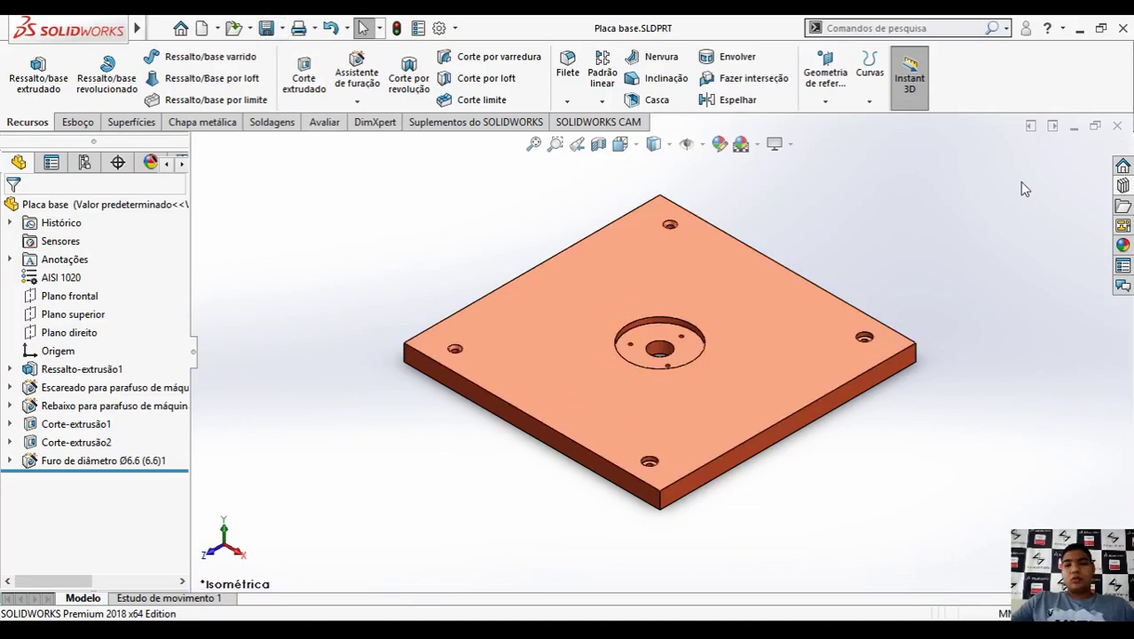
Step: Switch to the Placa base -montagem assembly and examine the plate's central recess and its three small holes
key("ctrl+Tab")
left_click(253, 162)
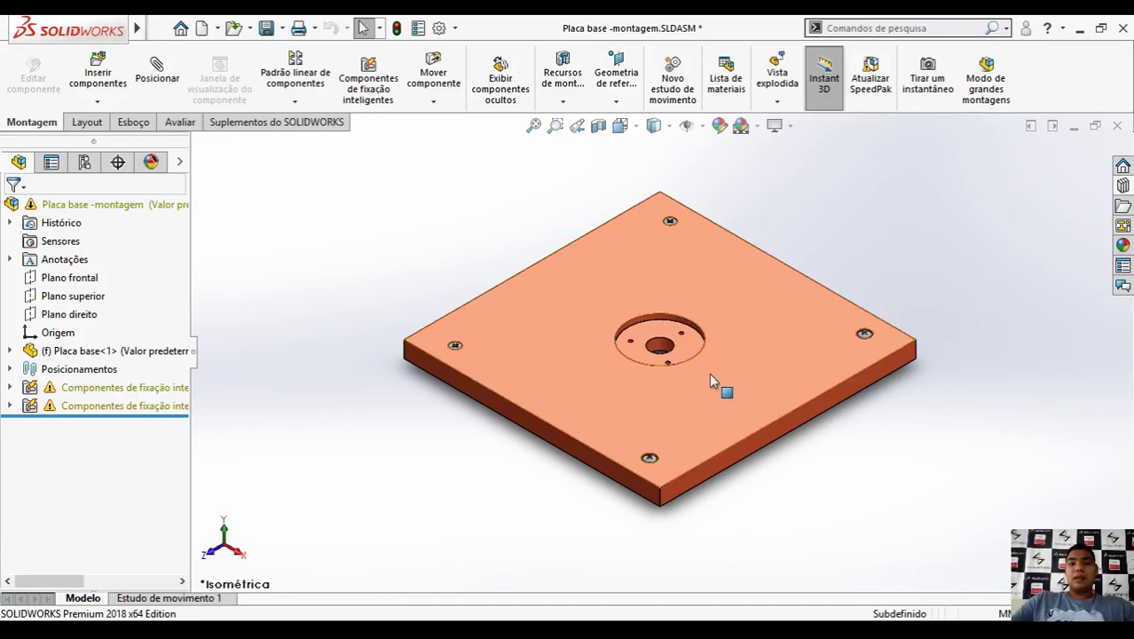
middle_click_drag(710, 374, 749, 418)
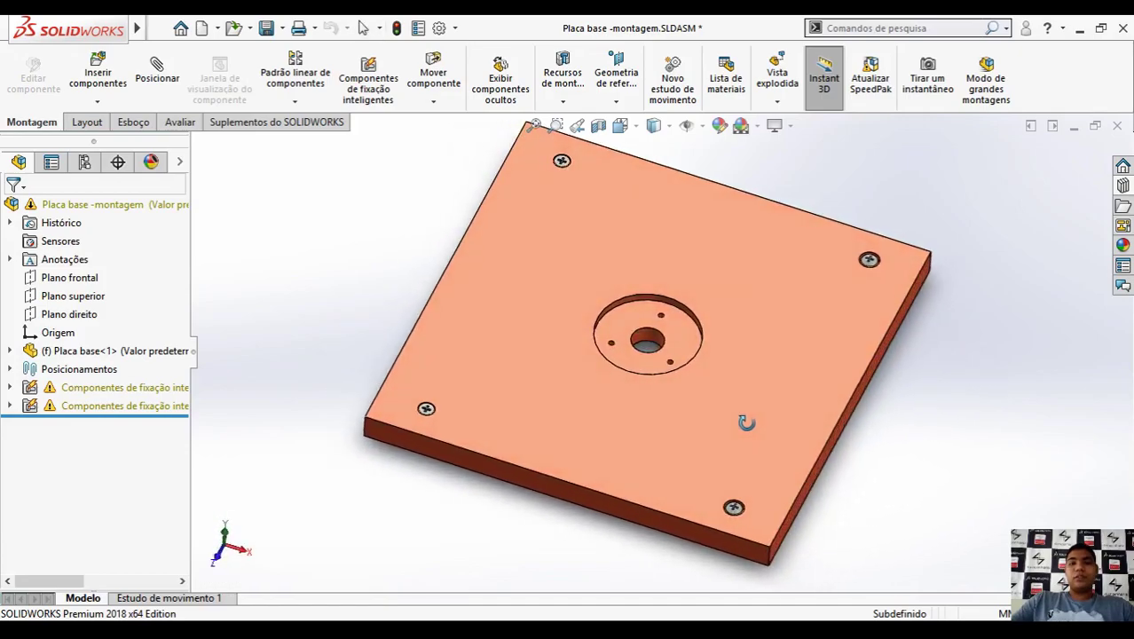
scroll(684, 341, "down", 5)
middle_click_drag(681, 429, 681, 366)
scroll(696, 414, "up", 5)
scroll(682, 364, "down", 2)
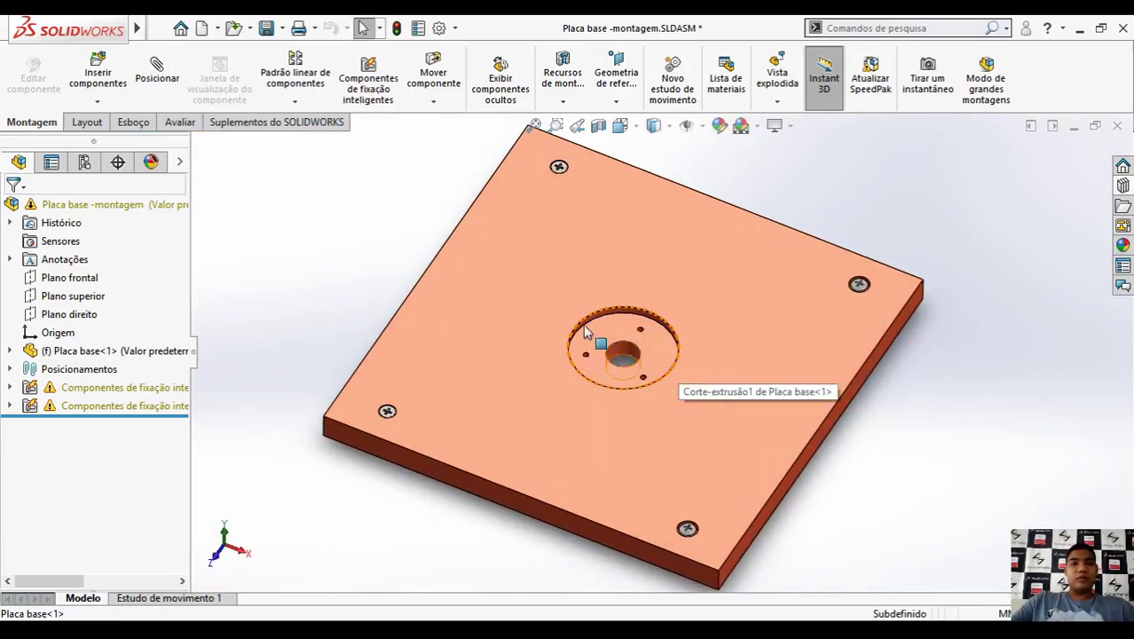
Step: Insert the Anel de centragem part above the plate beside the central recess and start a mate
left_click(98, 75)
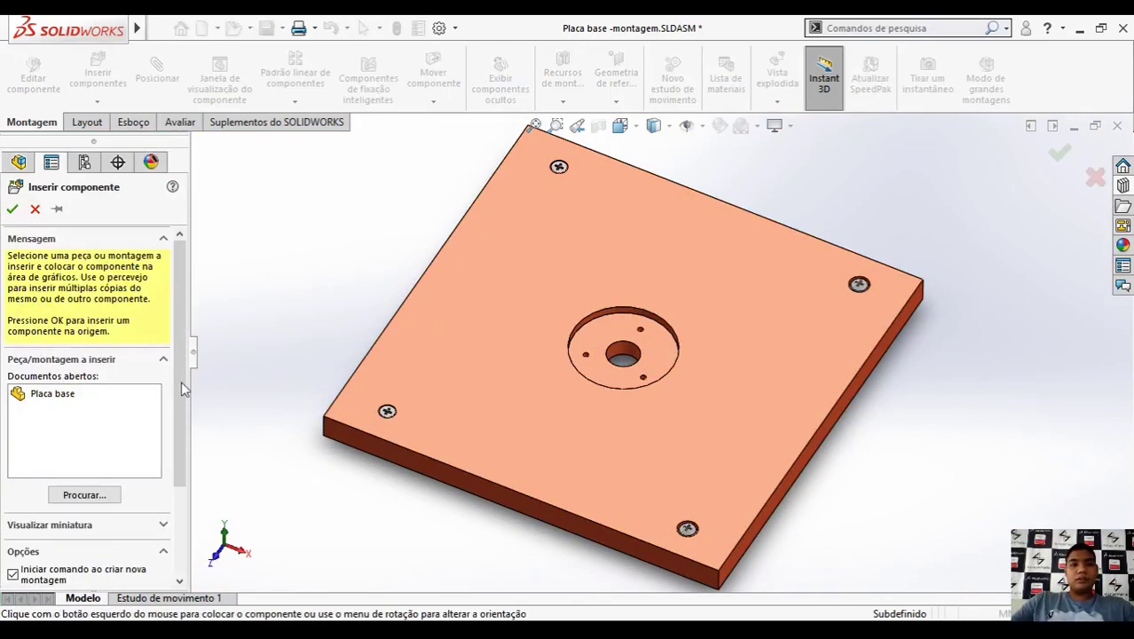
left_click(78, 496)
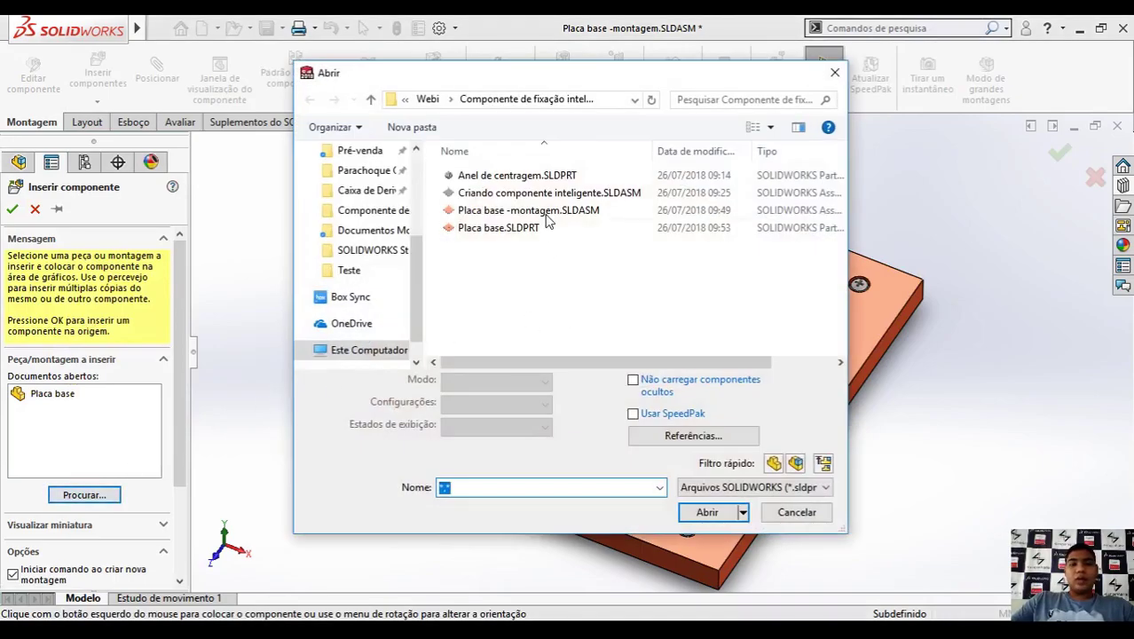
double_click(517, 175)
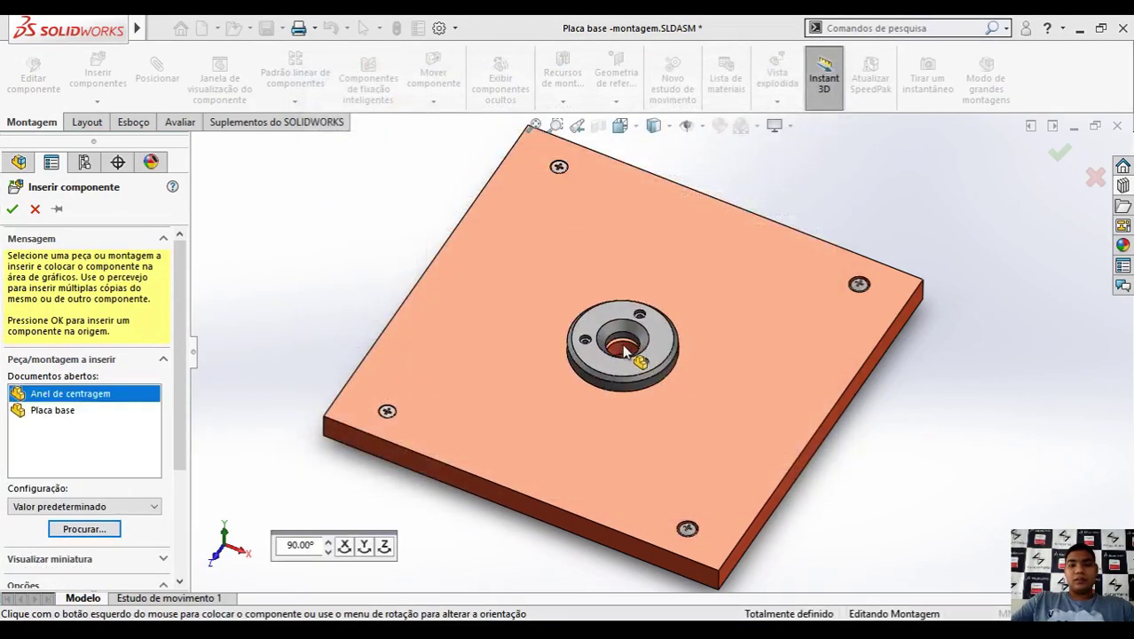
scroll(624, 352, "down", 5)
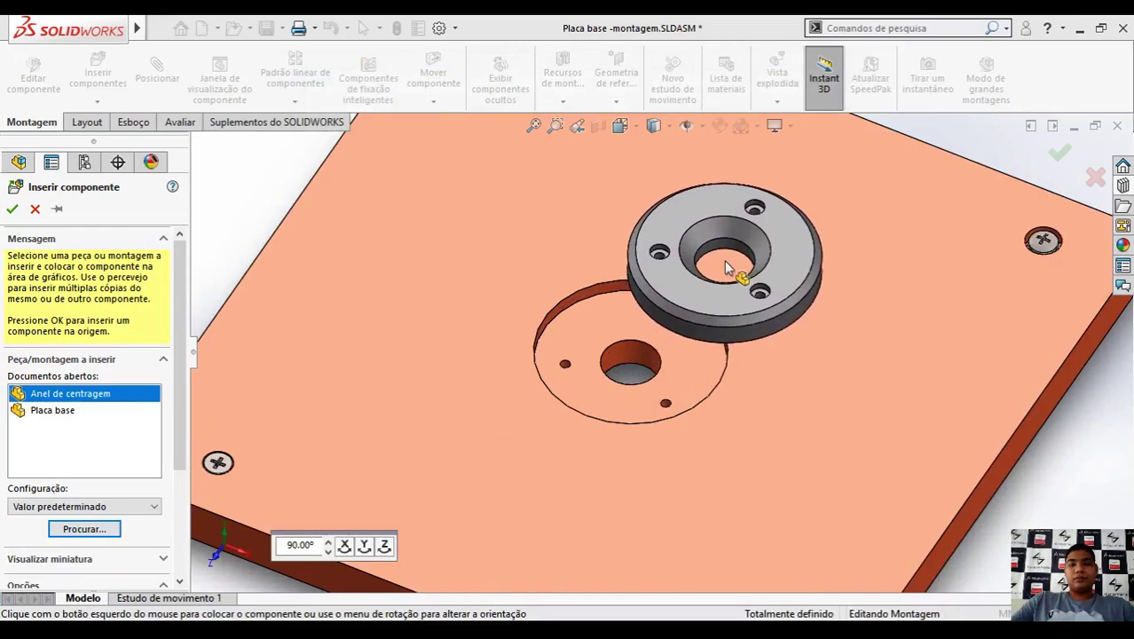
left_click(725, 268)
key("f")
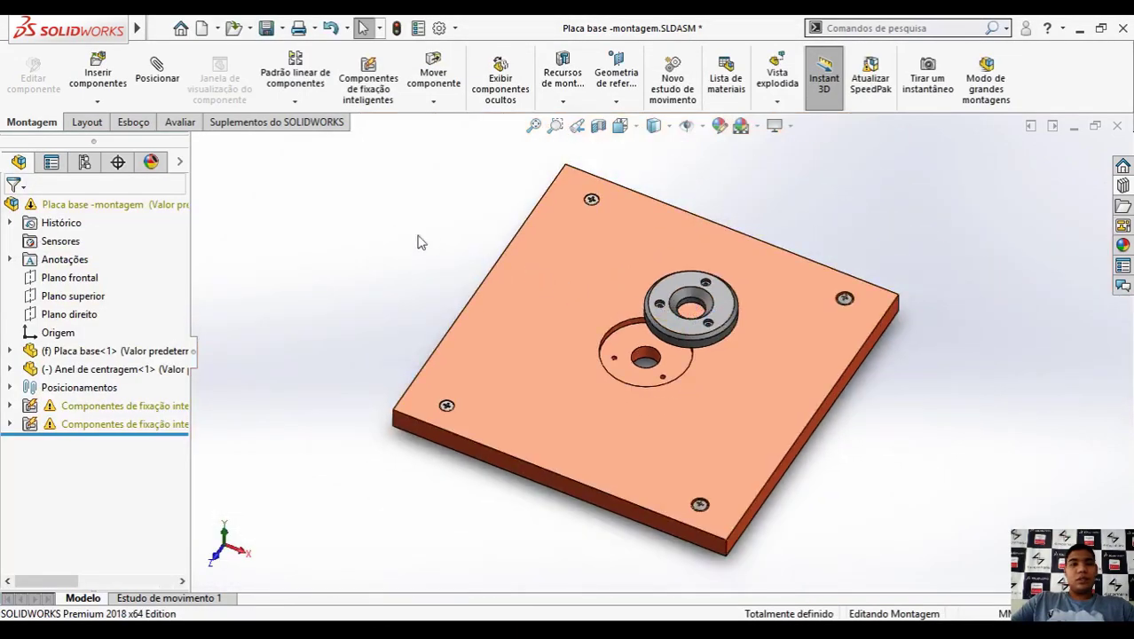
left_click(157, 71)
scroll(697, 325, "down", 5)
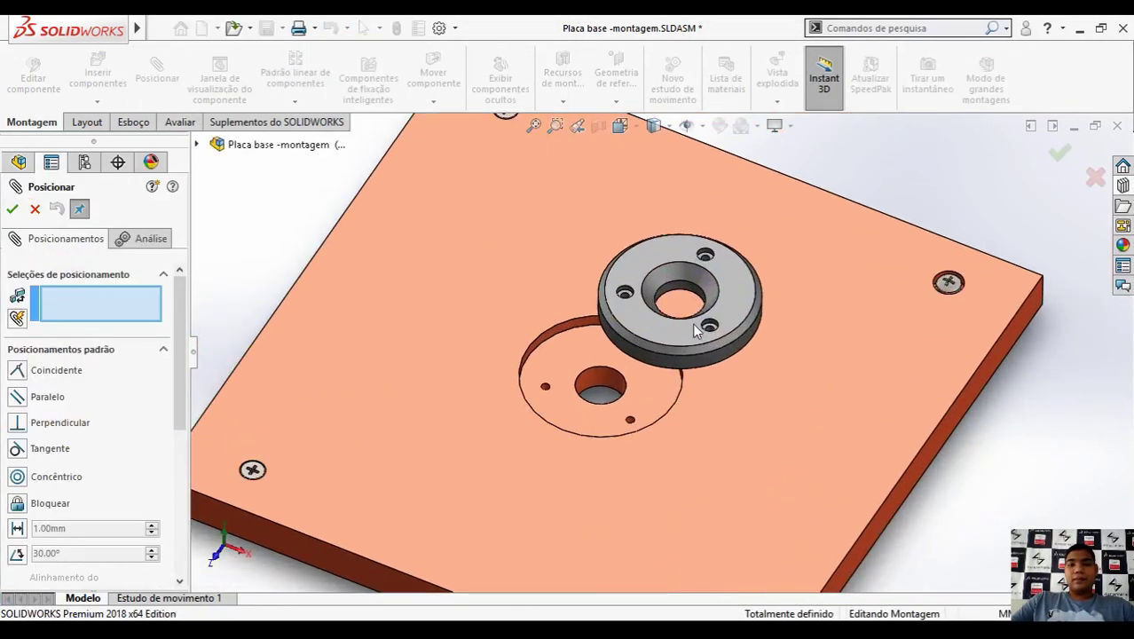
right_click(629, 318)
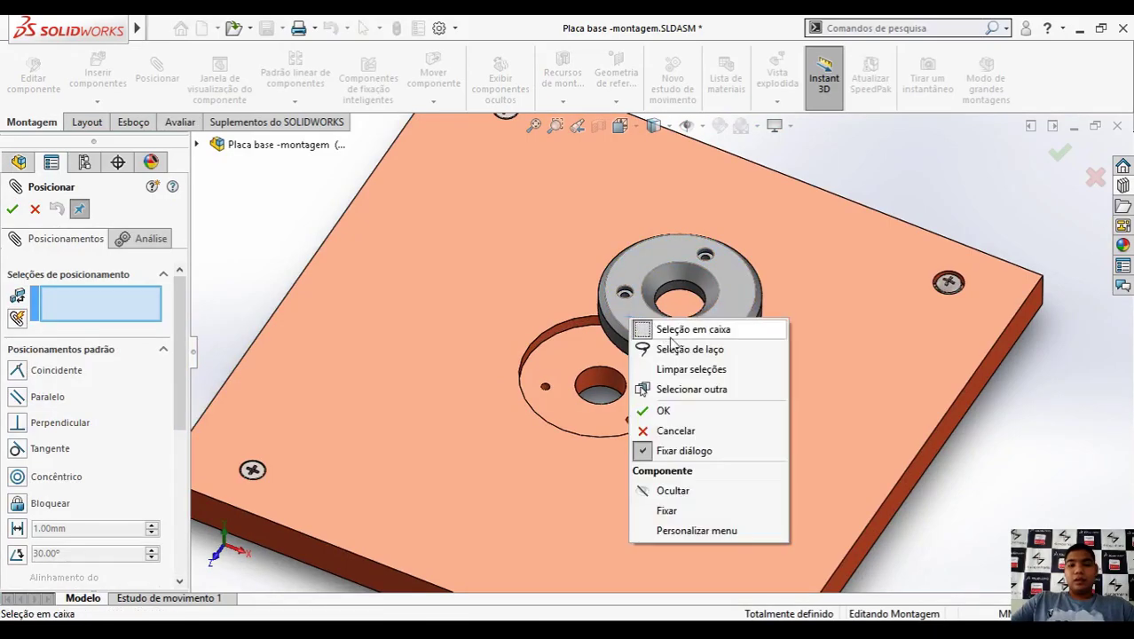
left_click(691, 391)
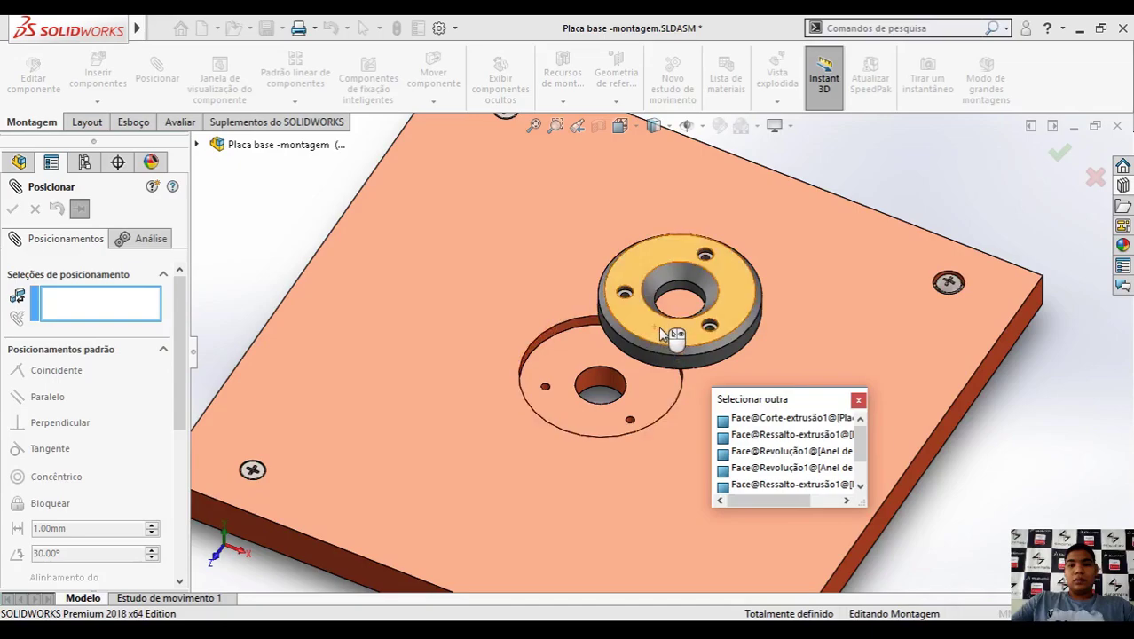
left_click(660, 327)
mouse_move(615, 360)
middle_mouse_down()
mouse_move(615, 337)
mouse_move(617, 365)
middle_mouse_up()
right_click(76, 301)
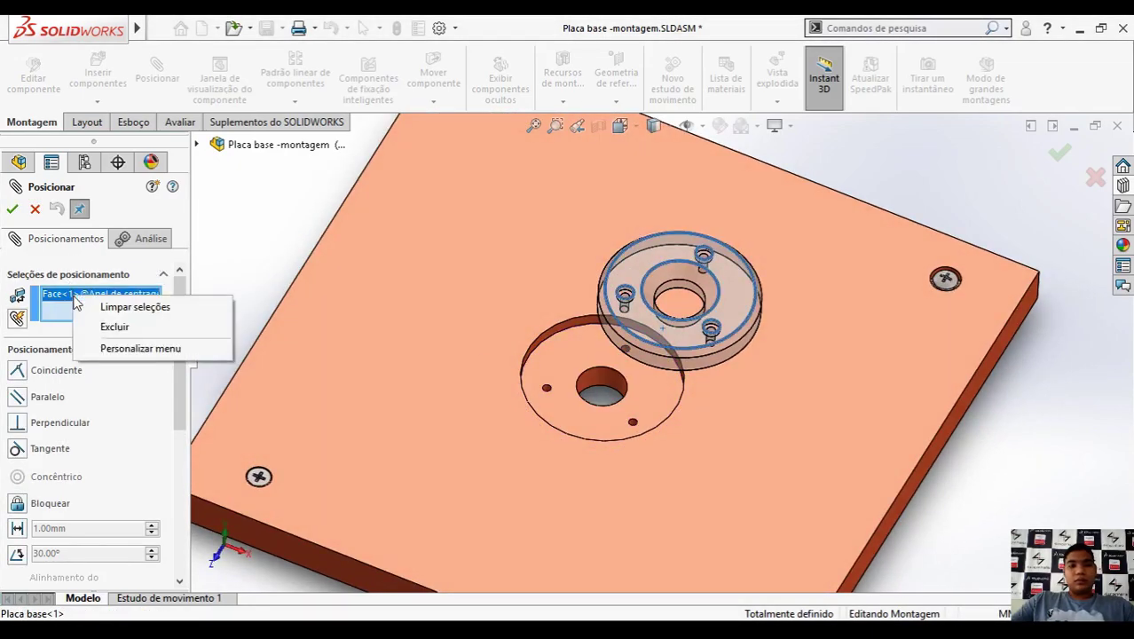
left_click(112, 324)
Step: Mate the underside of the centring ring coincident with the floor of the plate's central recess
right_click(638, 322)
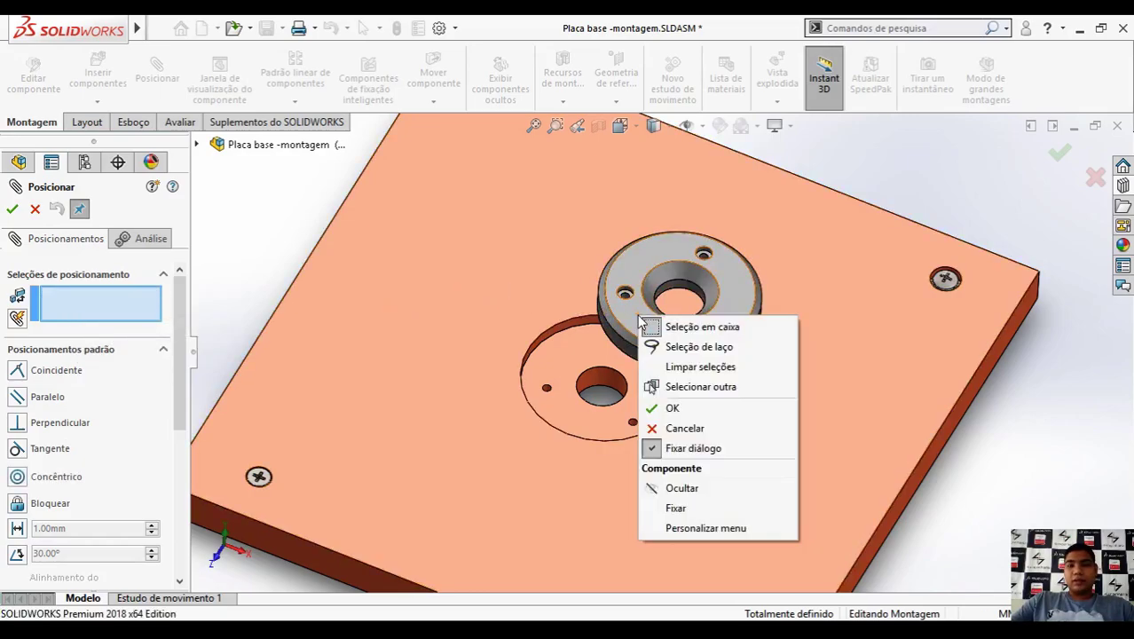
left_click(704, 389)
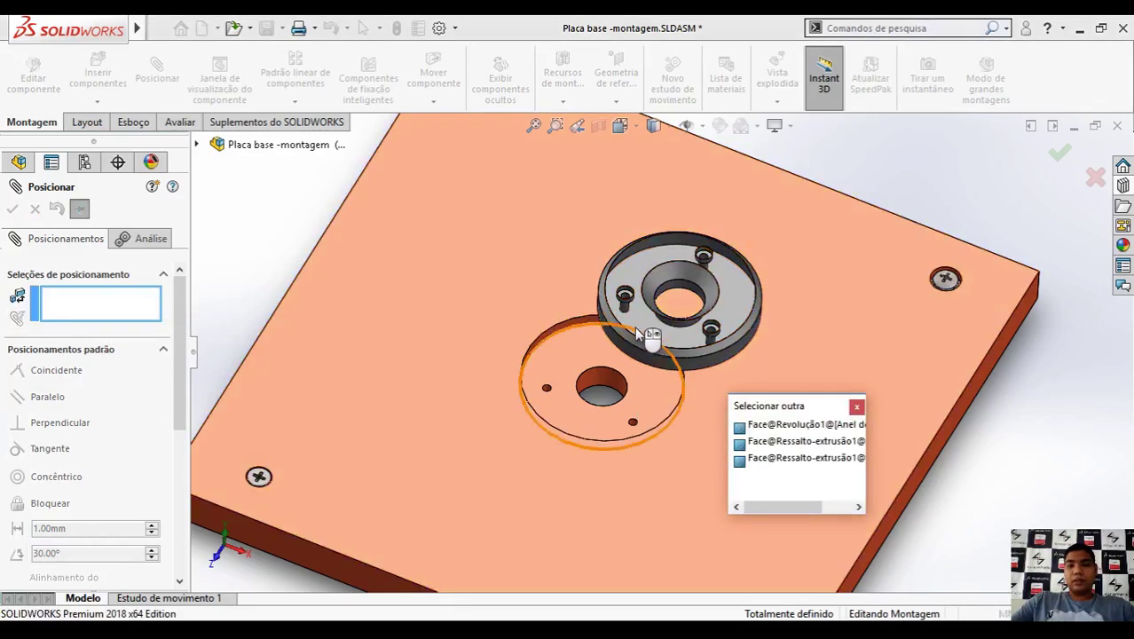
left_click(661, 334)
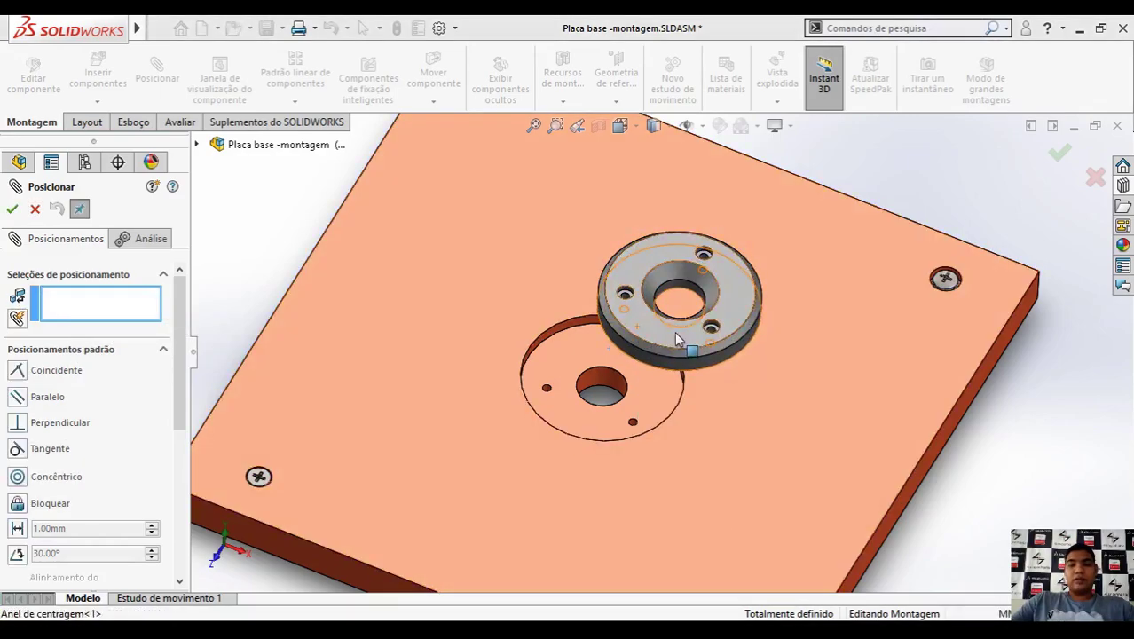
left_click(551, 371)
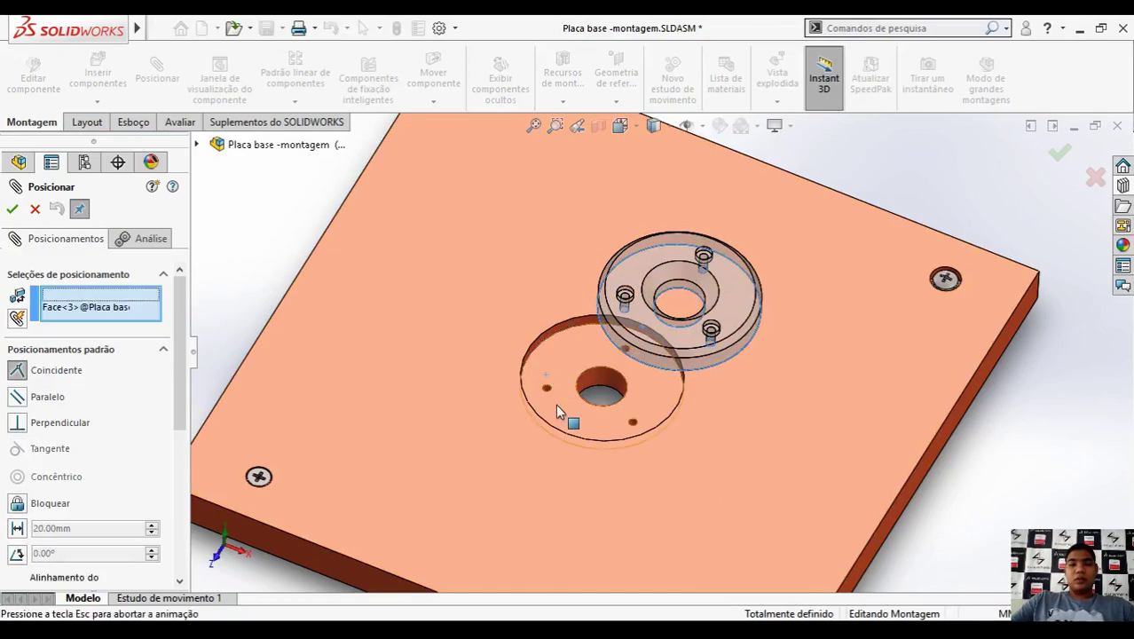
left_click(13, 208)
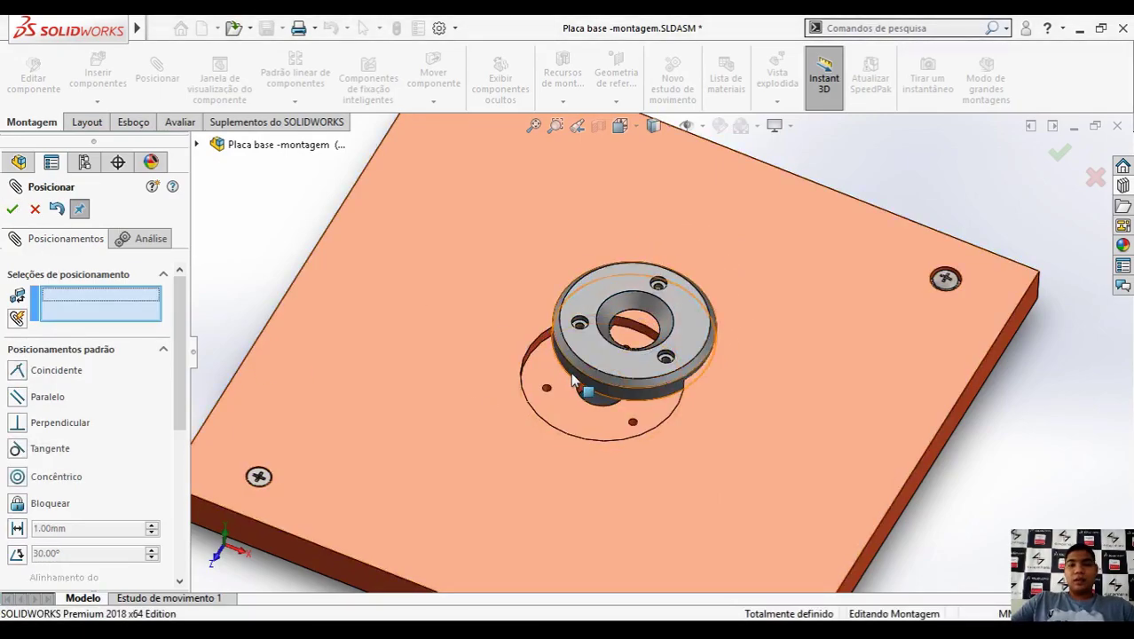
Step: Mate the ring's outer cylindrical face concentric with the recess wall, leaving rotation unlocked, and finish mating
left_click(564, 379)
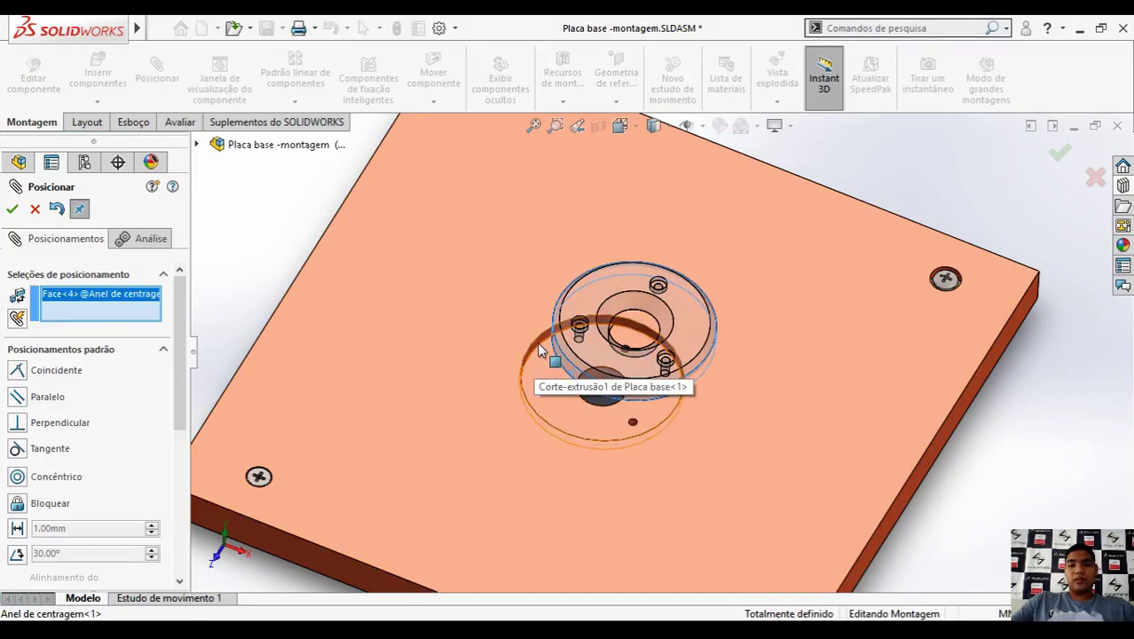
left_click(539, 349)
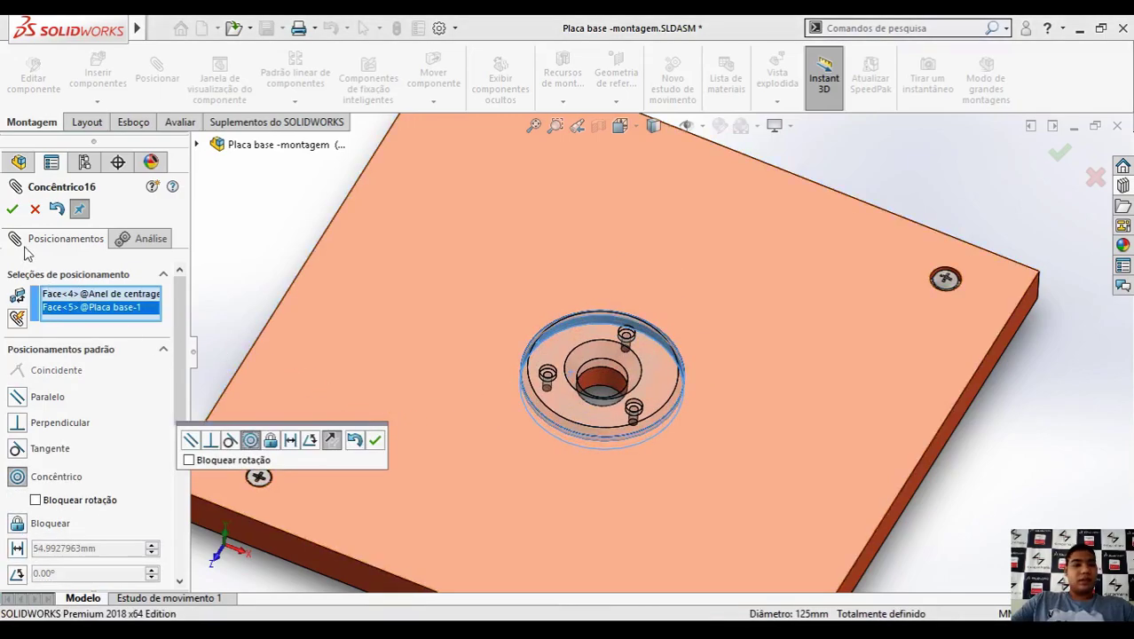
left_click(11, 210)
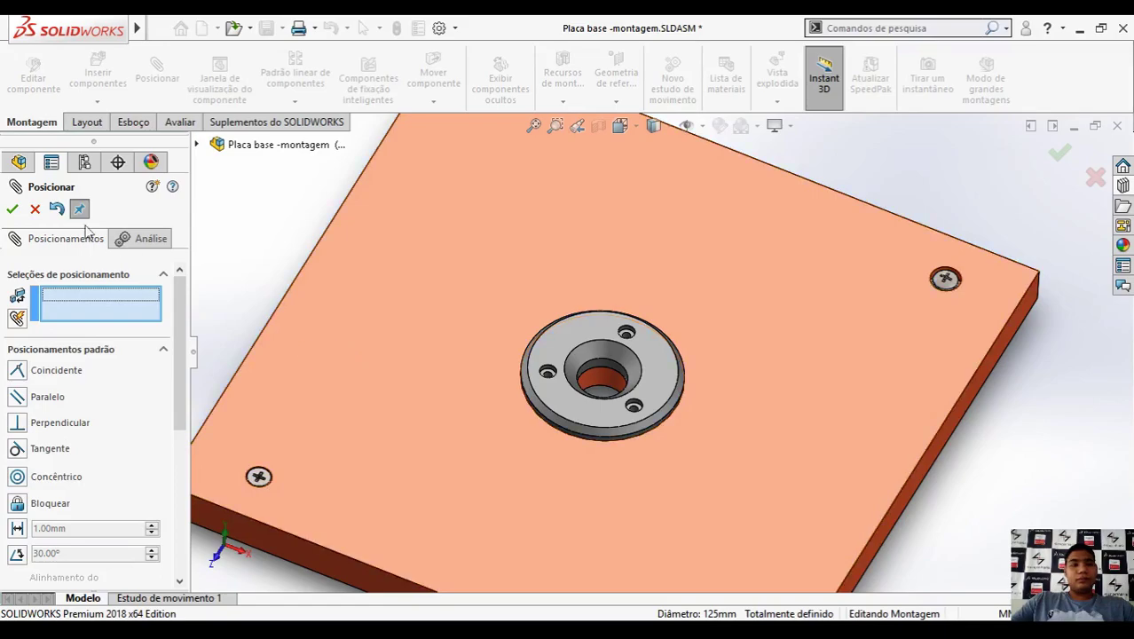
key("Escape")
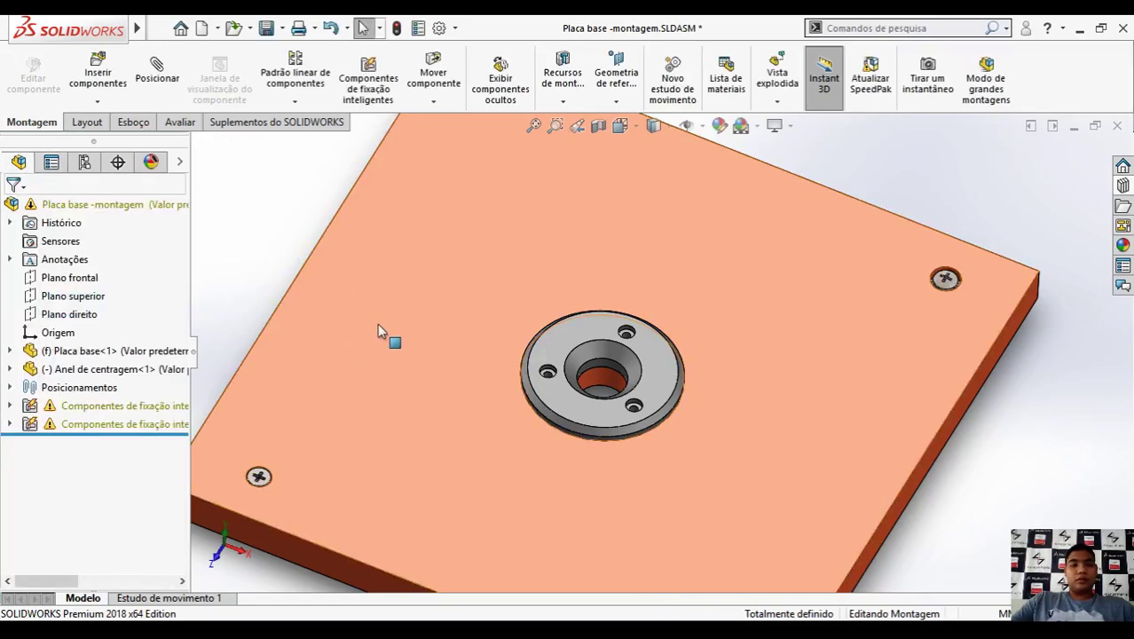
Step: Examine the centring ring in the plate's recess and return to the isometric view
scroll(380, 333, "up", 3)
scroll(700, 381, "down", 3)
left_click(693, 379)
scroll(685, 342, "up", 3)
scroll(696, 350, "down", 3)
key("Escape")
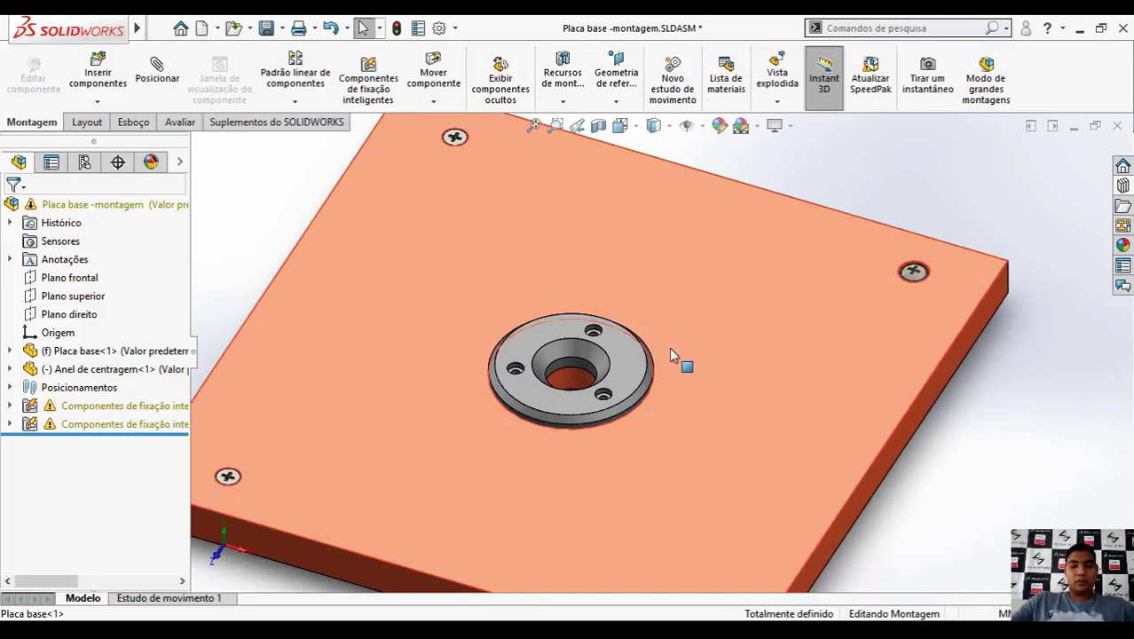
key("ctrl+7")
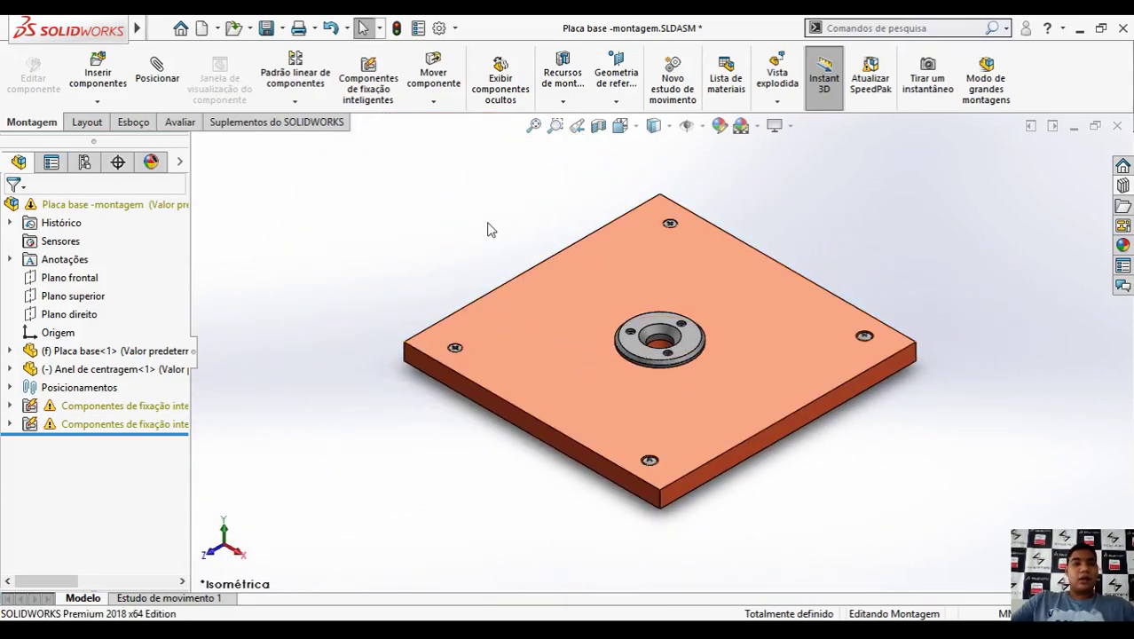
Step: Update both outdated Smart Fastener groups by editing each one and accepting its existing settings
left_click(10, 406)
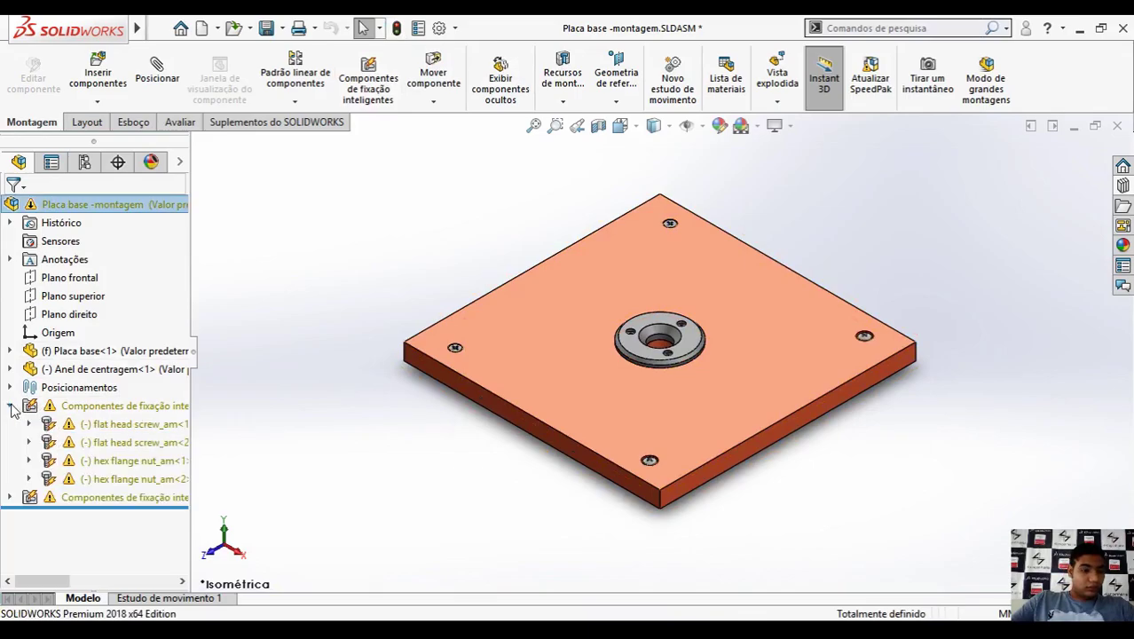
right_click(91, 410)
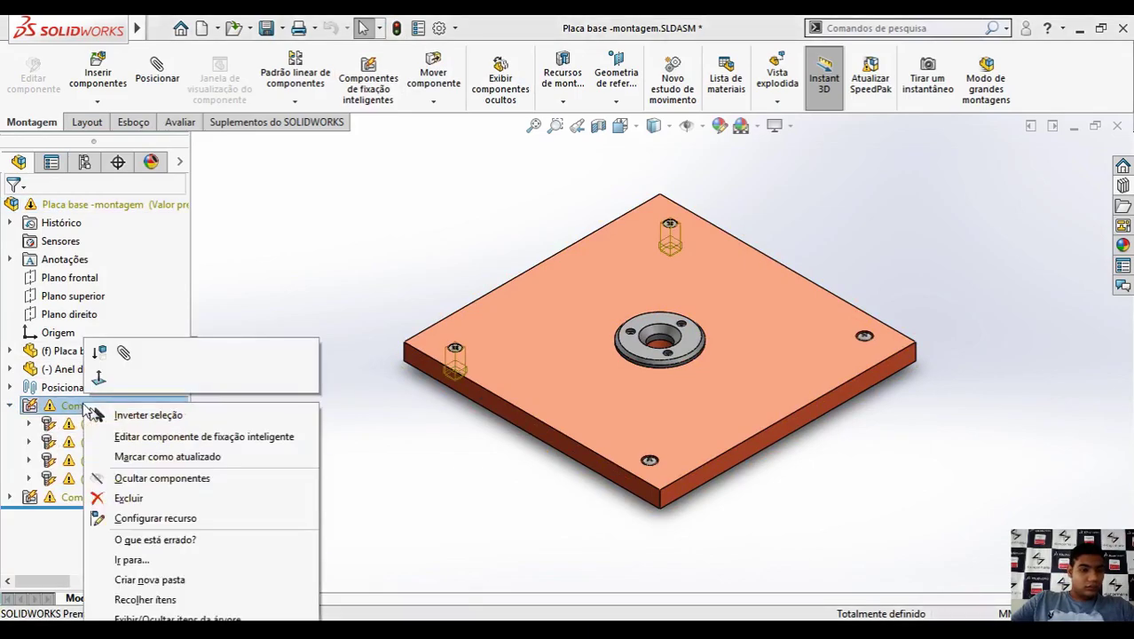
left_click(159, 437)
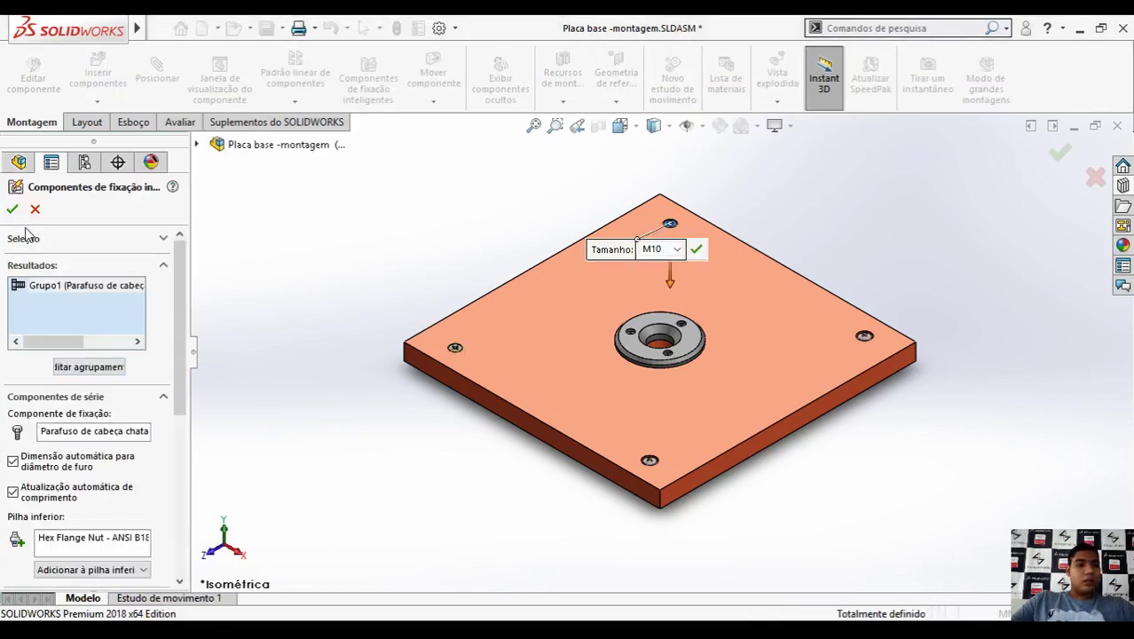
left_click(12, 210)
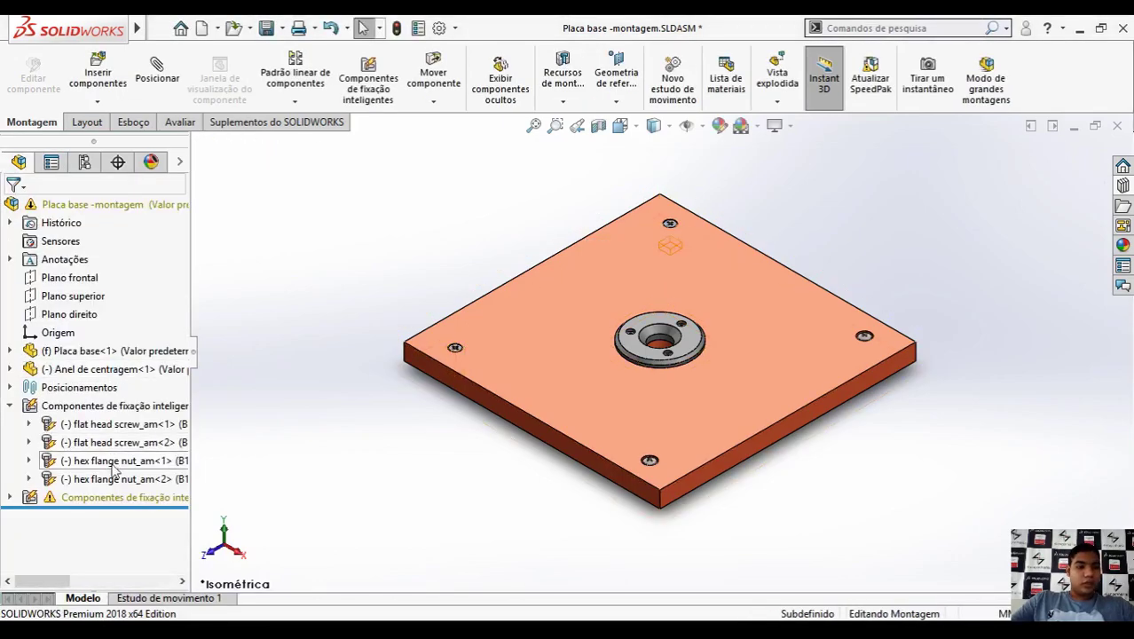
right_click(84, 497)
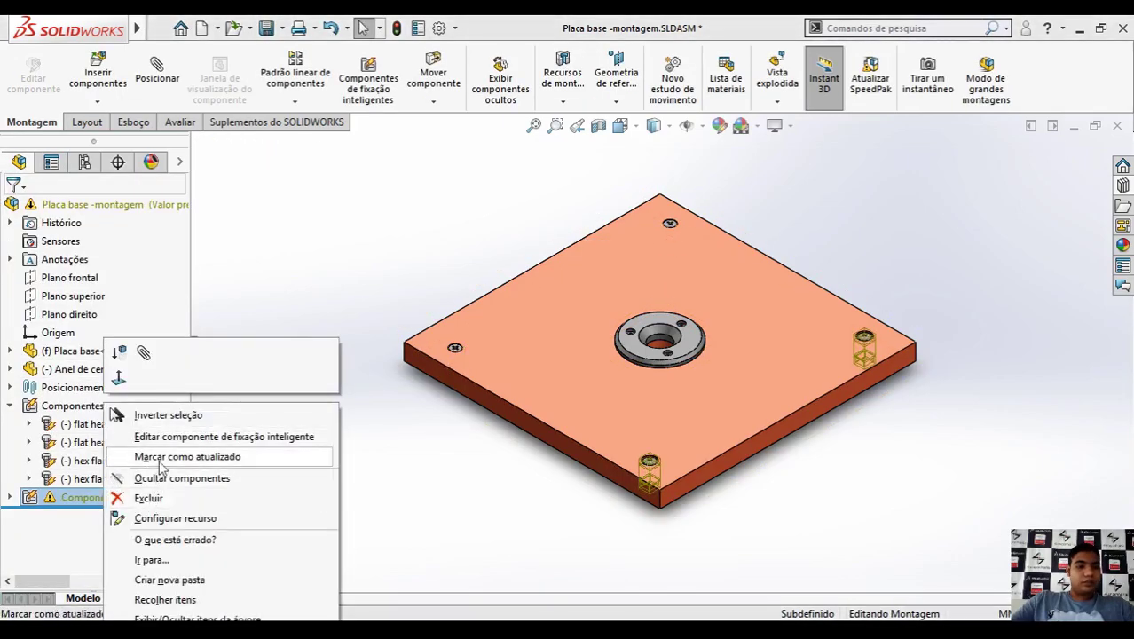
left_click(167, 438)
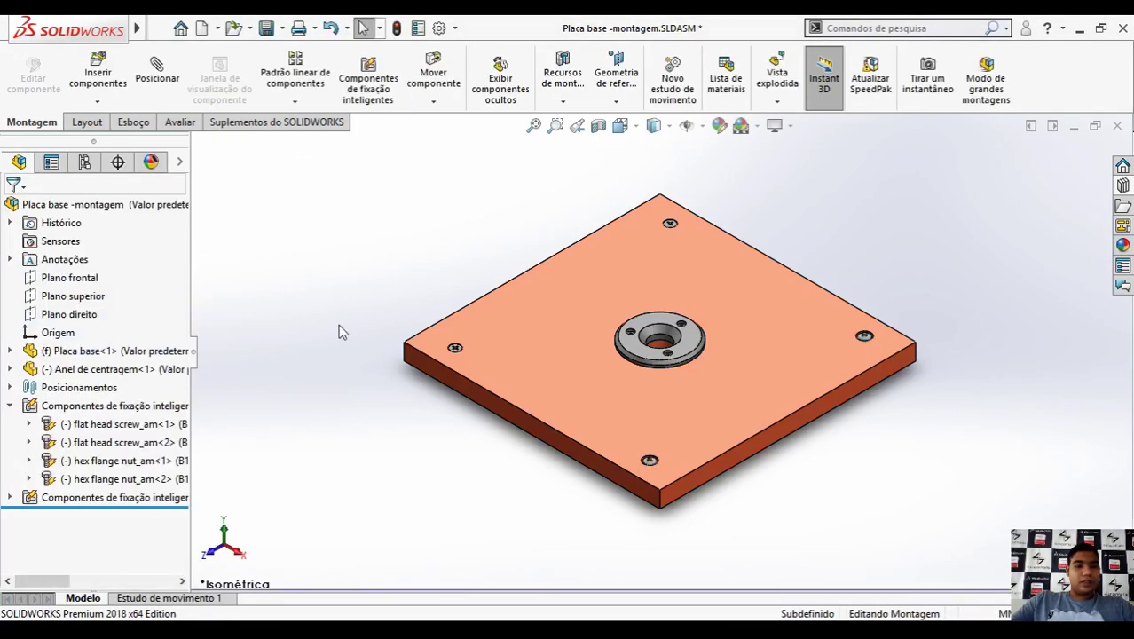
left_click(11, 407)
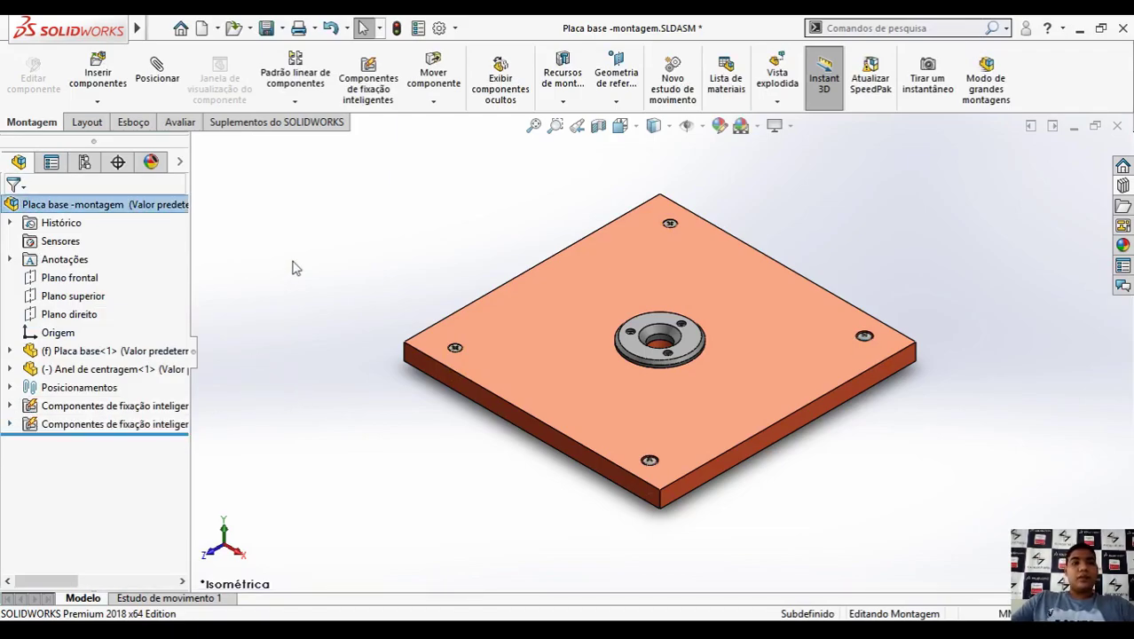
Step: Start a new Smart Fasteners set and add the counterbored screw hole of the centring ring to it
left_click(369, 86)
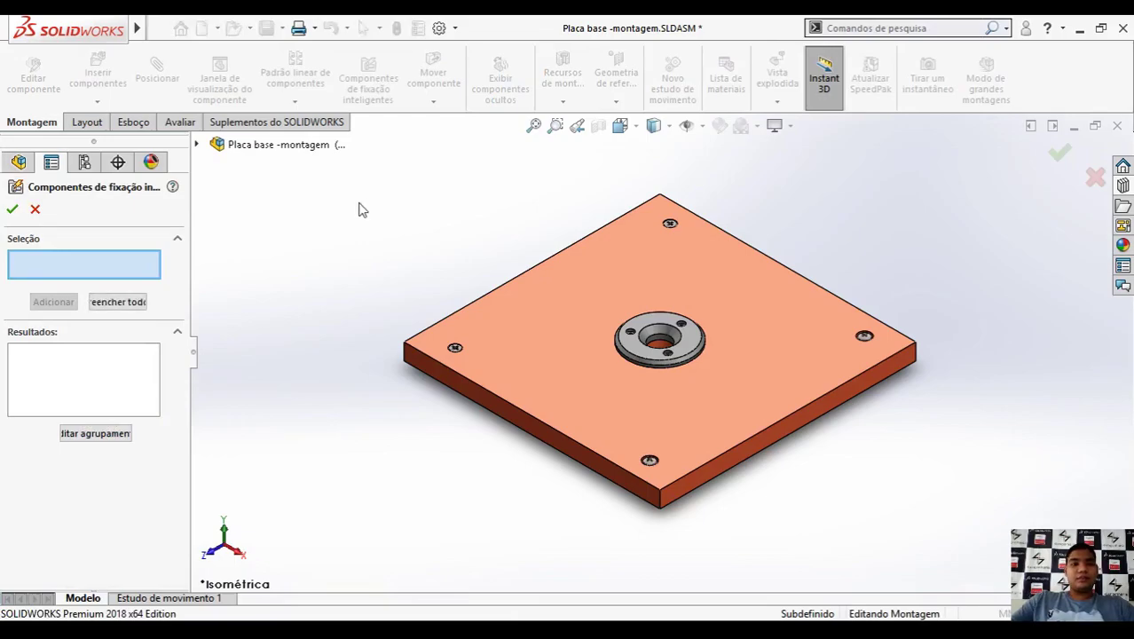
scroll(594, 321, "down", 3)
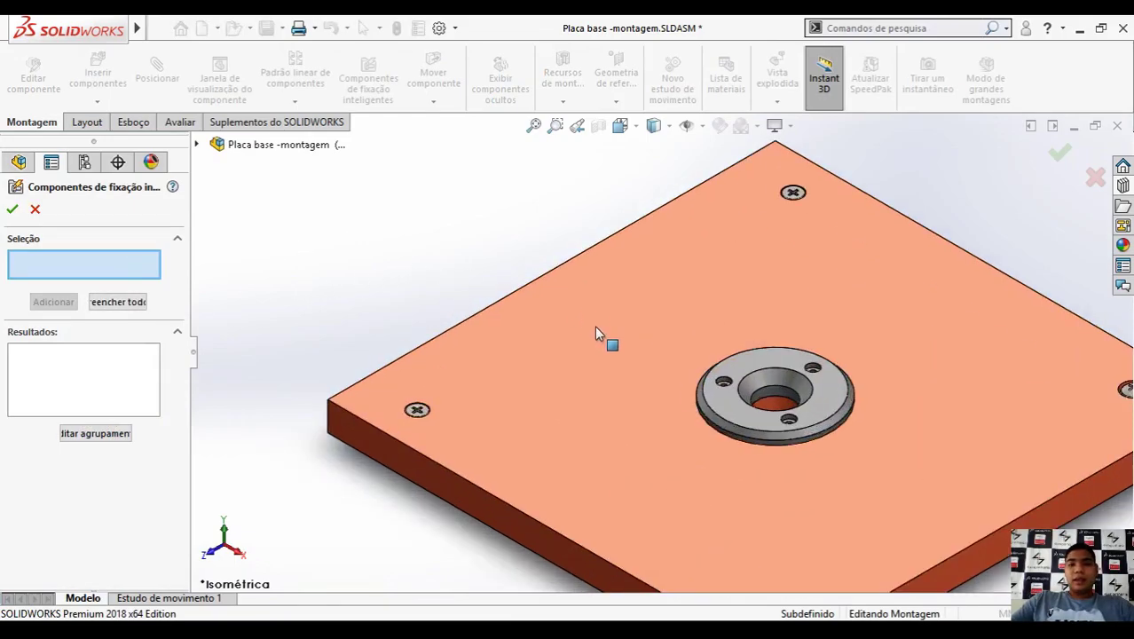
scroll(571, 340, "up", 4)
scroll(656, 408, "down", 8)
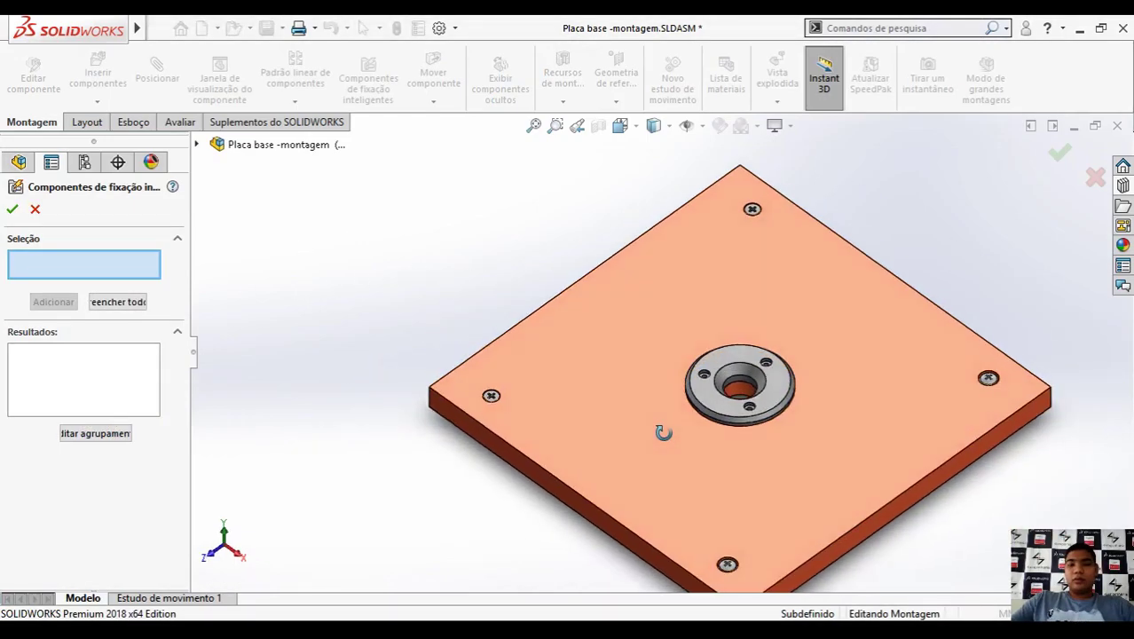
scroll(678, 343, "down", 4)
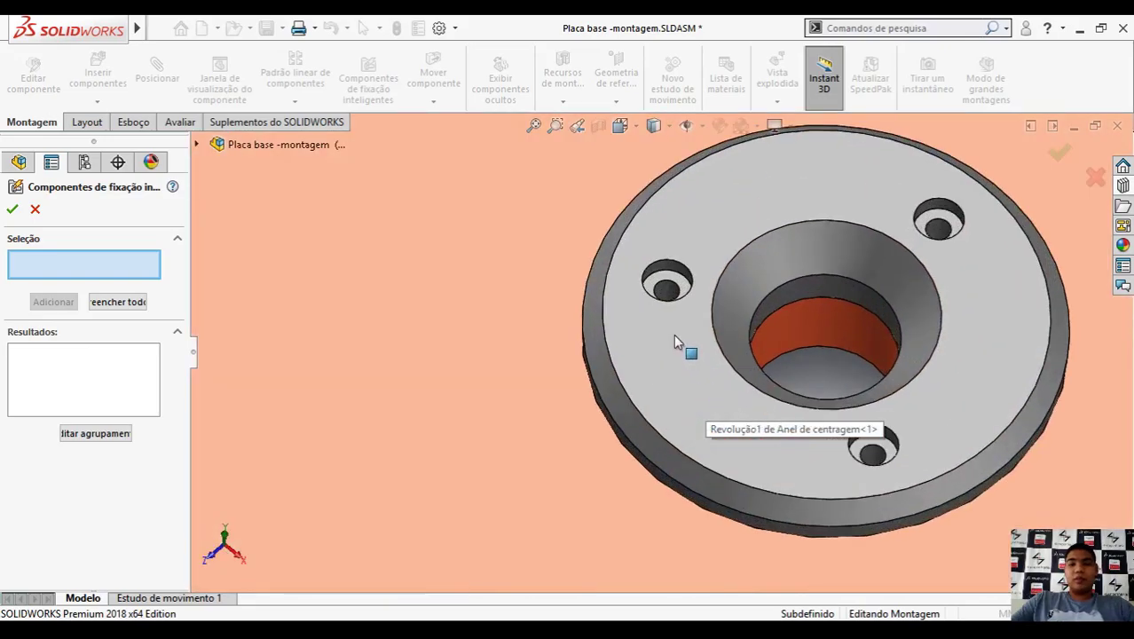
scroll(676, 337, "up", 8)
scroll(470, 408, "up", 5)
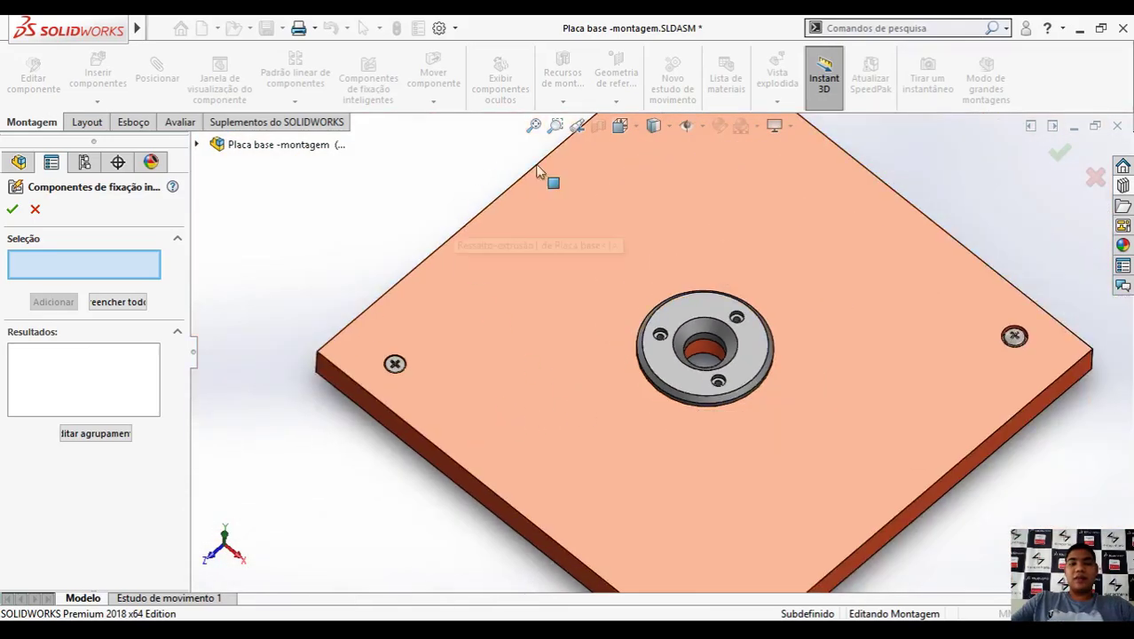
scroll(710, 328, "down", 8)
scroll(484, 367, "down", 1)
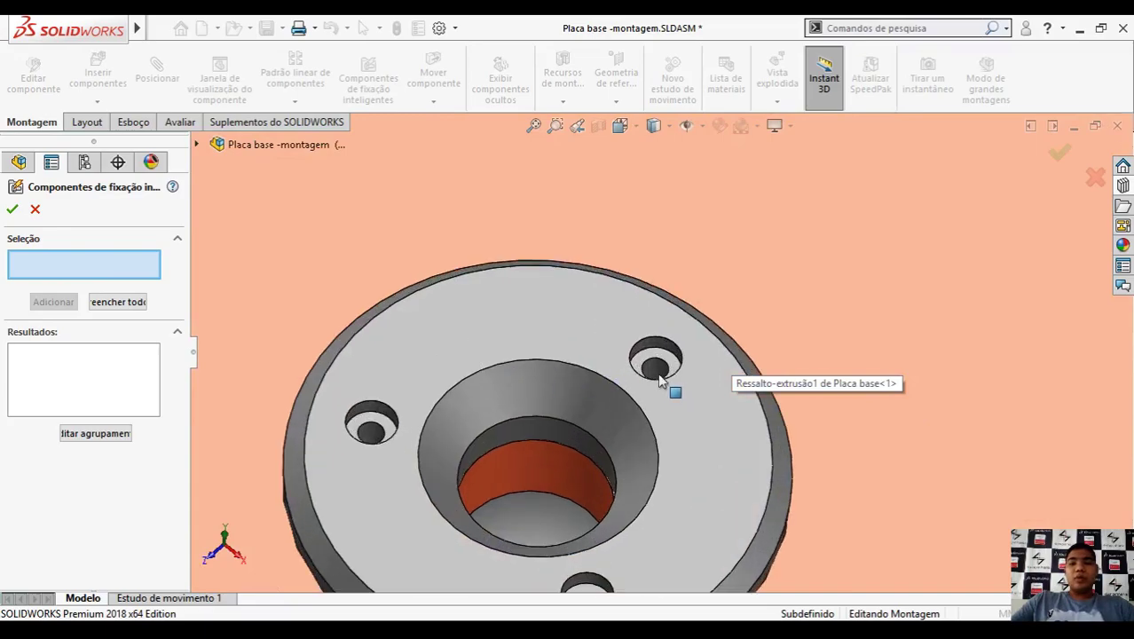
left_click(659, 376)
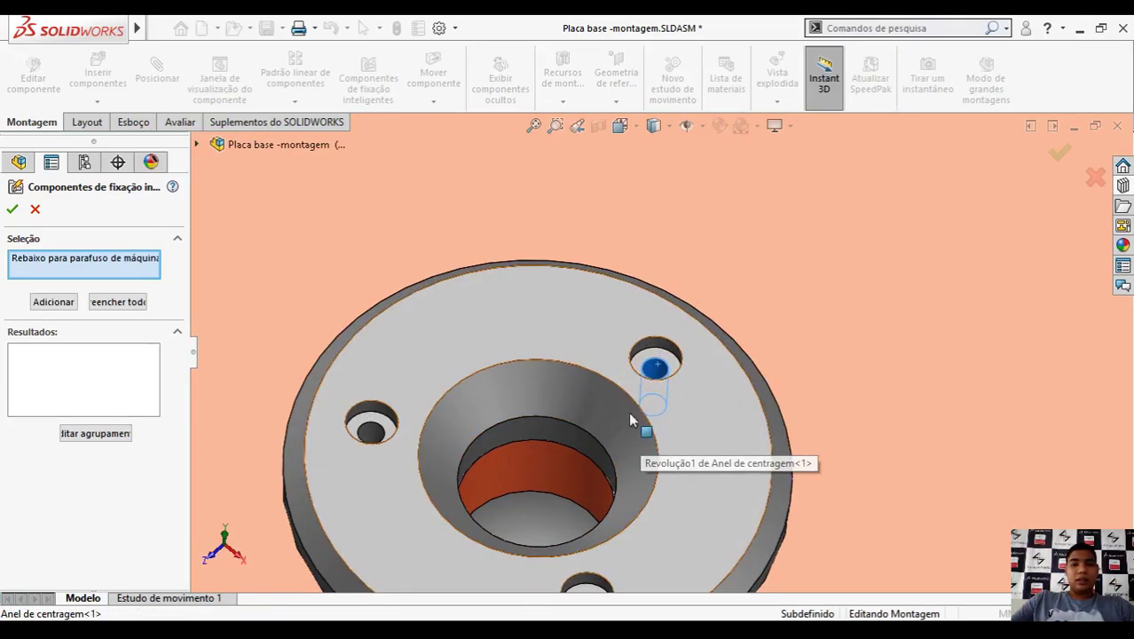
scroll(632, 418, "up", 3)
left_click(64, 305)
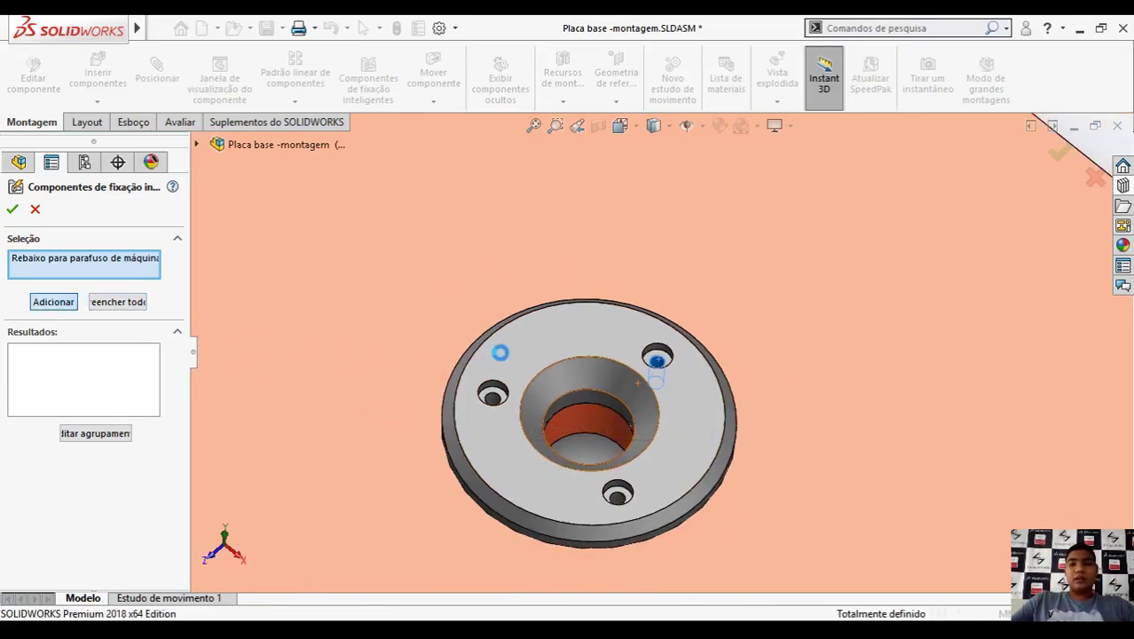
Step: Add a Narrow Flat Washer - ANSI B18.22M to the top stack of the ring's screws and accept the fastener group
scroll(657, 357, "up", 4)
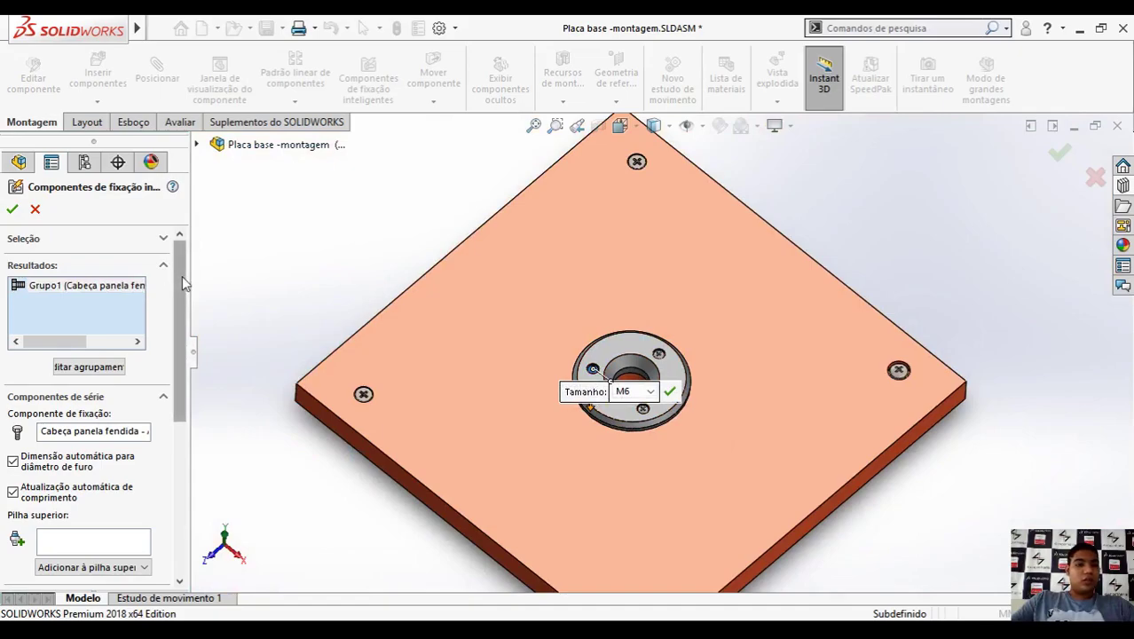
scroll(162, 293, "down", 3)
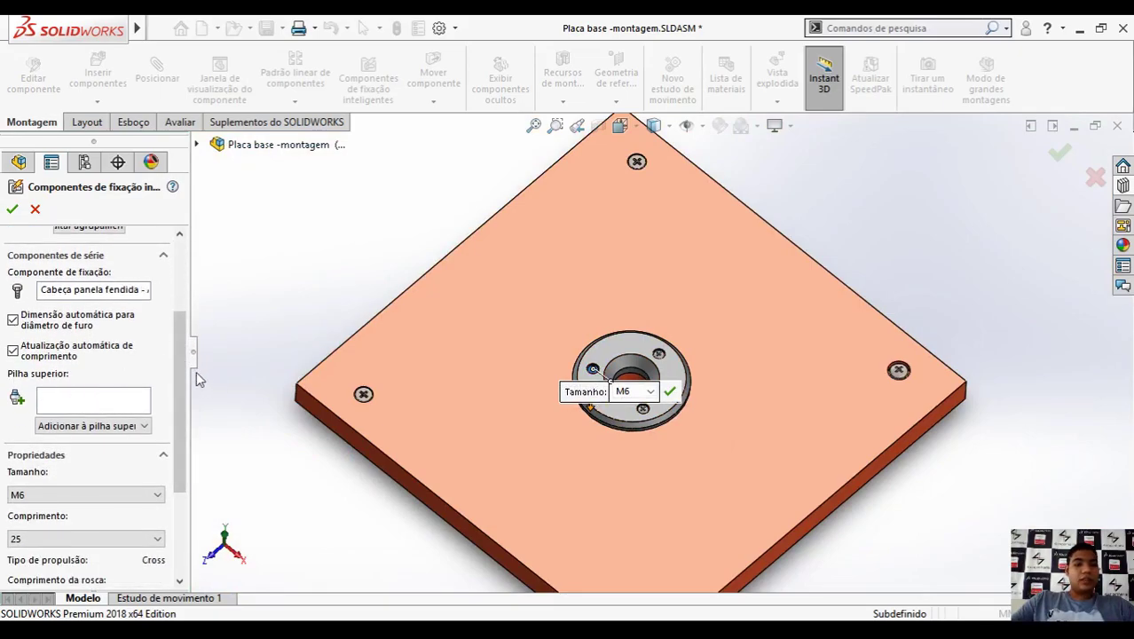
scroll(133, 390, "down", 1)
left_click(113, 403)
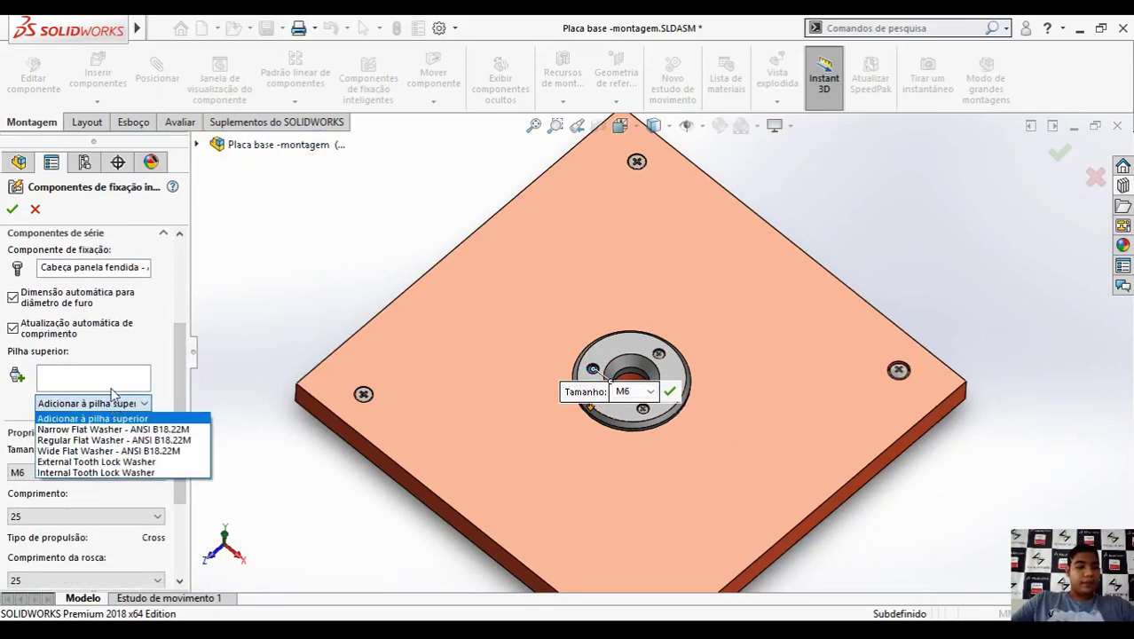
left_click(111, 428)
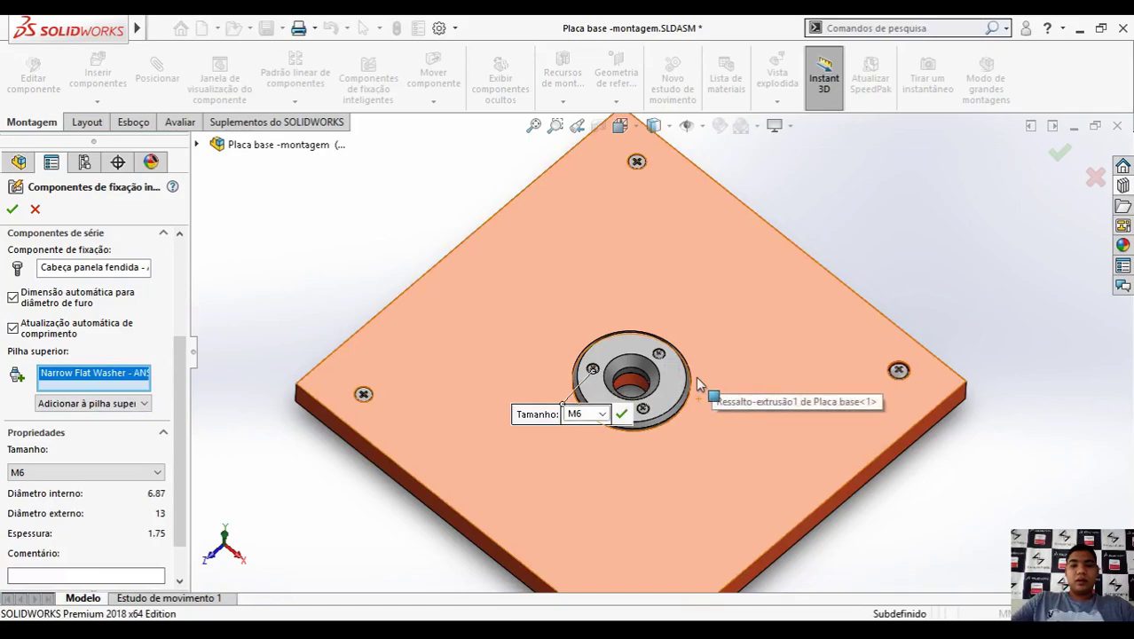
scroll(697, 382, "down", 8)
scroll(567, 444, "up", 10)
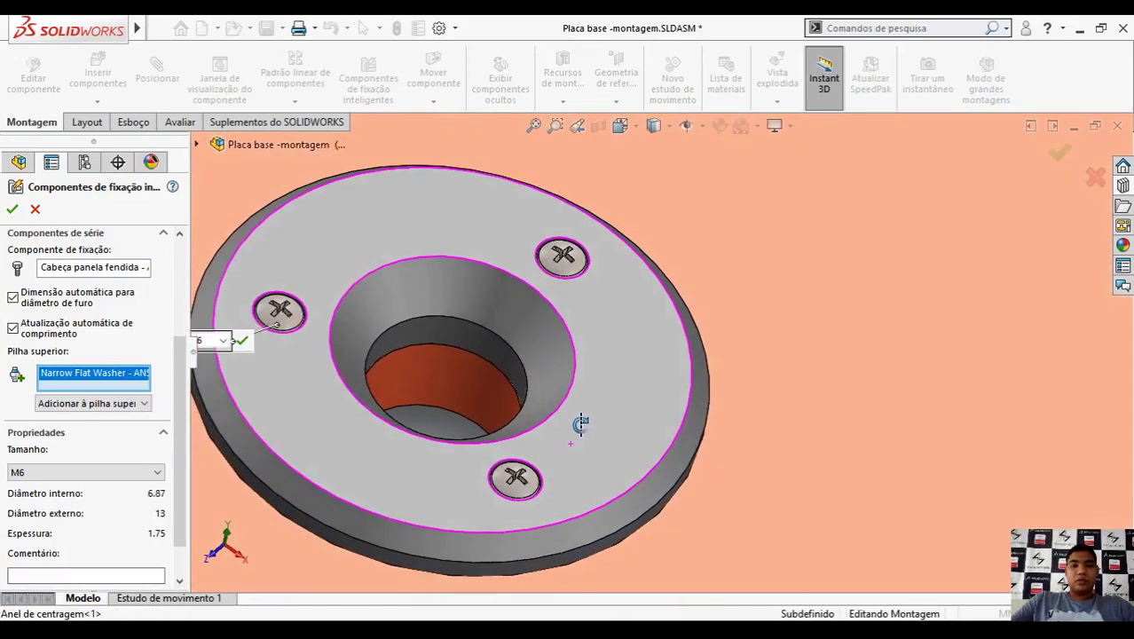
scroll(464, 469, "up", 1)
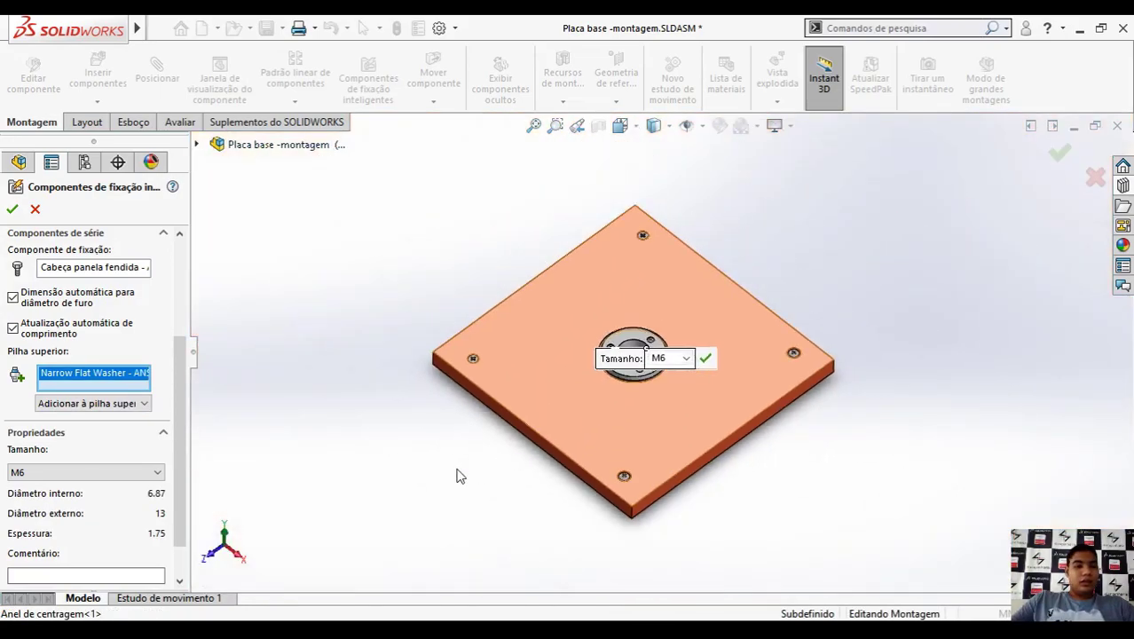
scroll(470, 436, "down", 1)
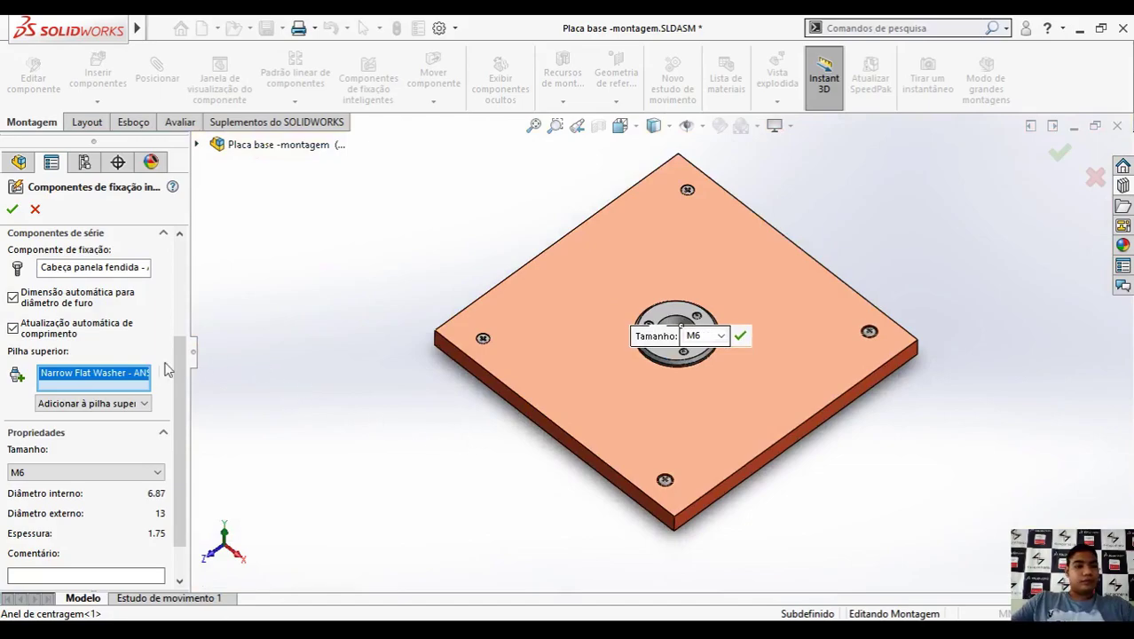
left_click_drag(177, 402, 177, 439)
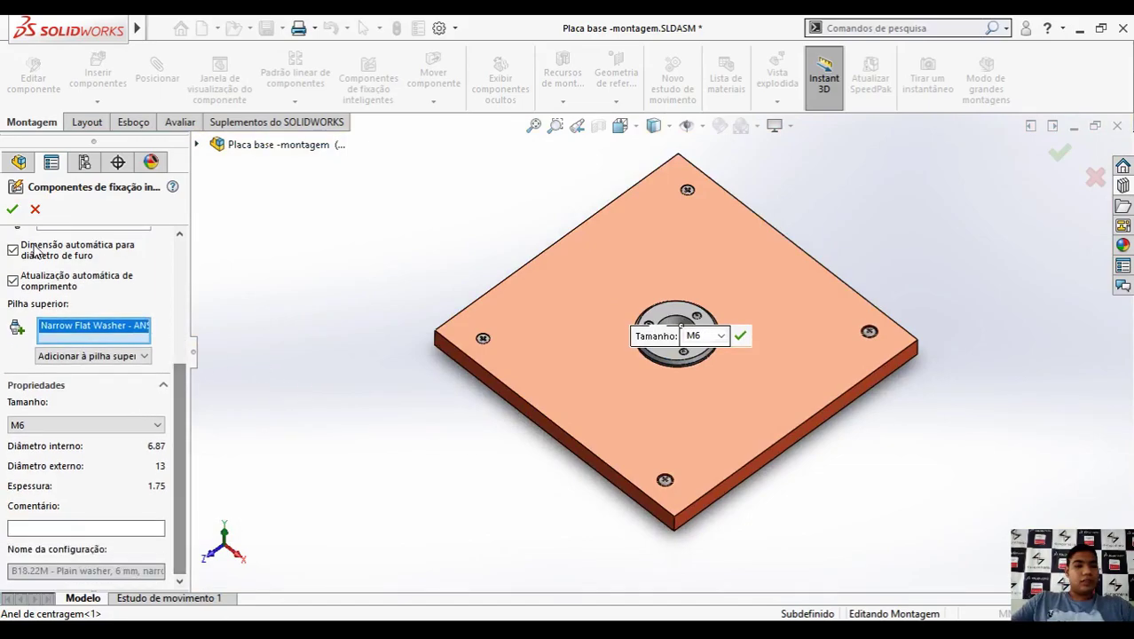
left_click(11, 208)
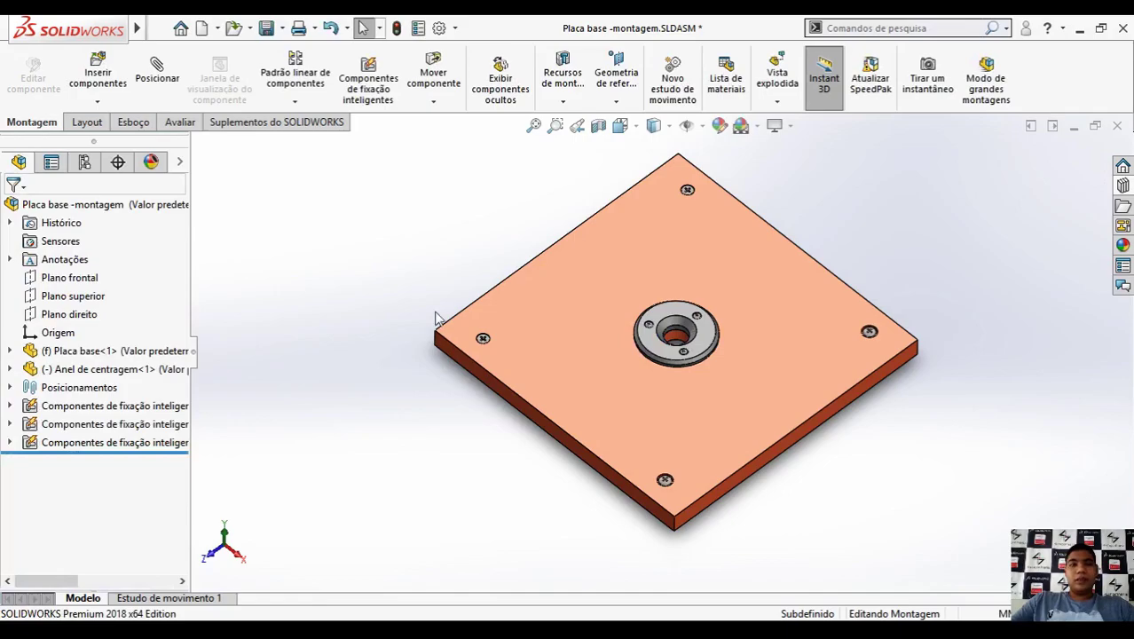
Step: Section the assembly parallel to the front plane with a -42 mm offset, cutting through one of the ring's screws
middle_click_drag(435, 321, 580, 162)
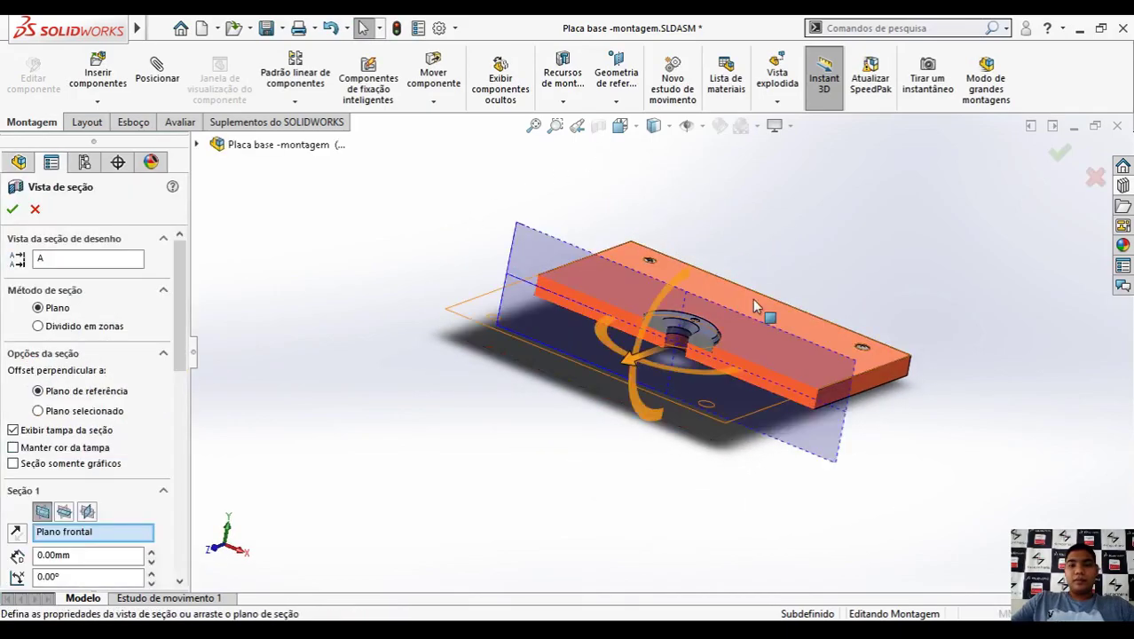
middle_click_drag(752, 300, 725, 300)
scroll(722, 318, "down", 5)
left_click_drag(562, 393, 592, 385)
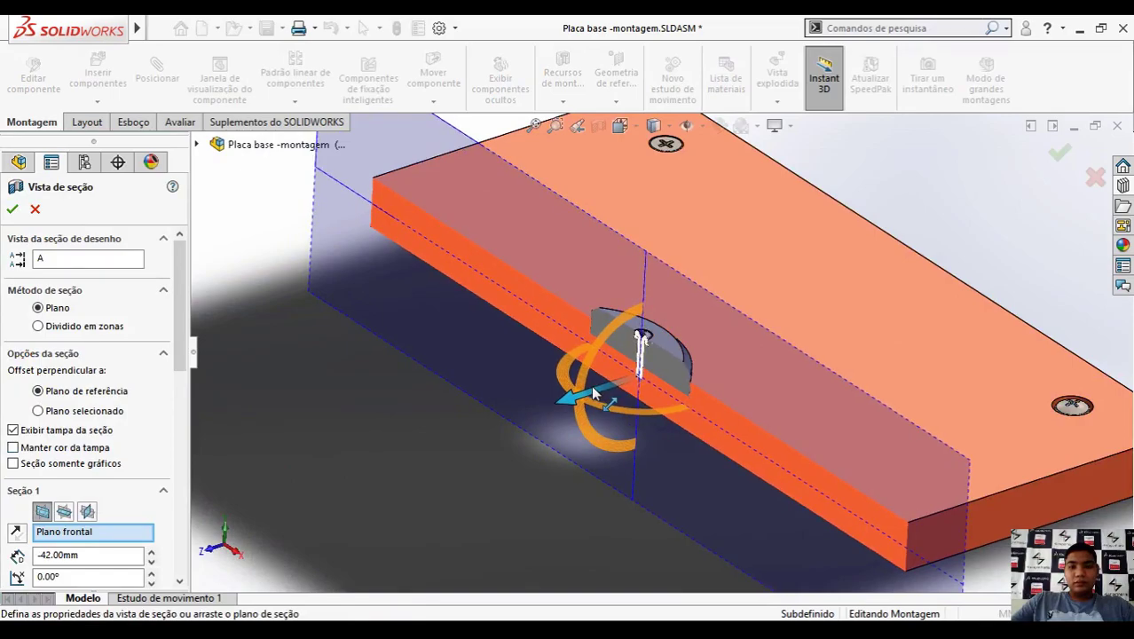
left_click(13, 209)
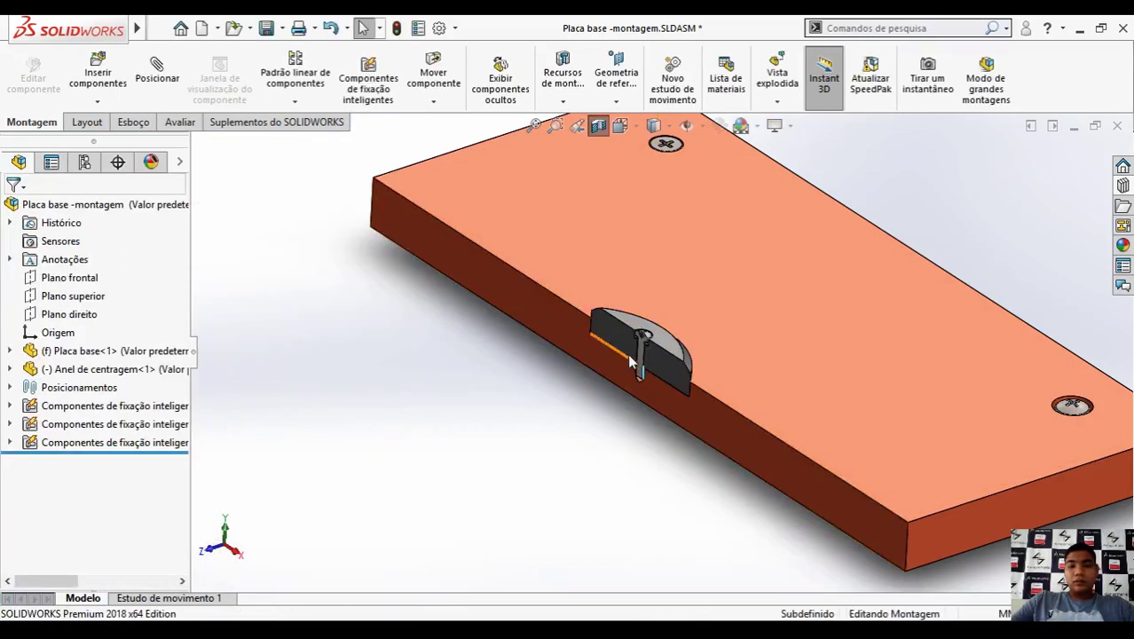
Step: Examine the sectioned screw and washer in the ring, turn off the section view and return to the isometric view
scroll(626, 364, "down", 8)
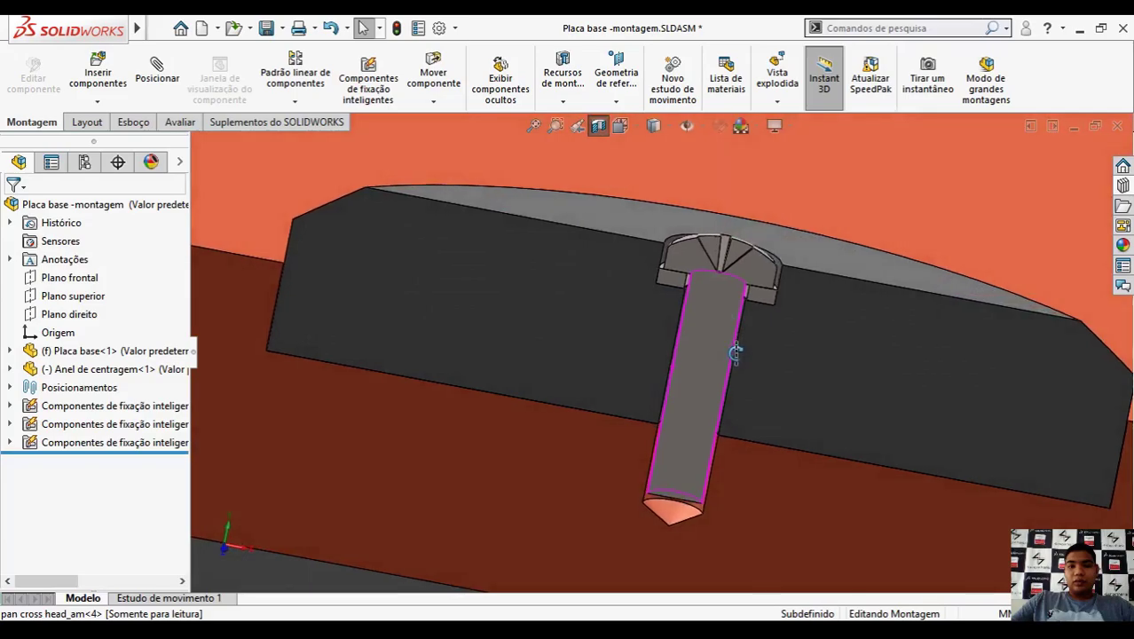
middle_click_drag(737, 353, 735, 298)
middle_click_drag(716, 459, 694, 482)
scroll(694, 481, "up", 8)
middle_click_drag(674, 421, 651, 439)
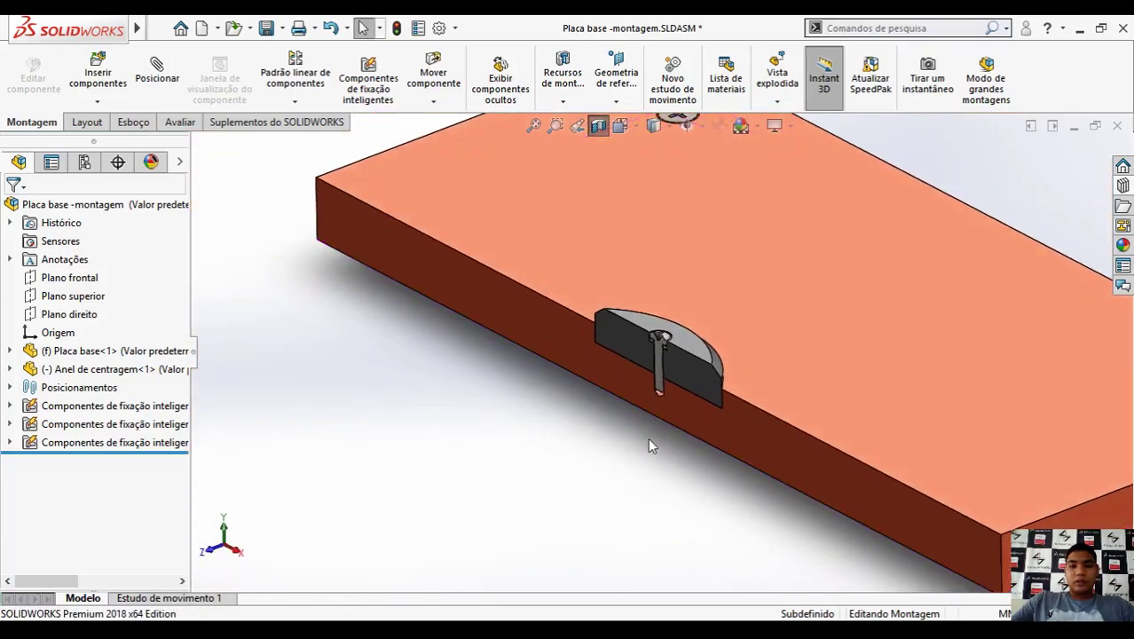
left_click(599, 133)
scroll(541, 310, "up", 6)
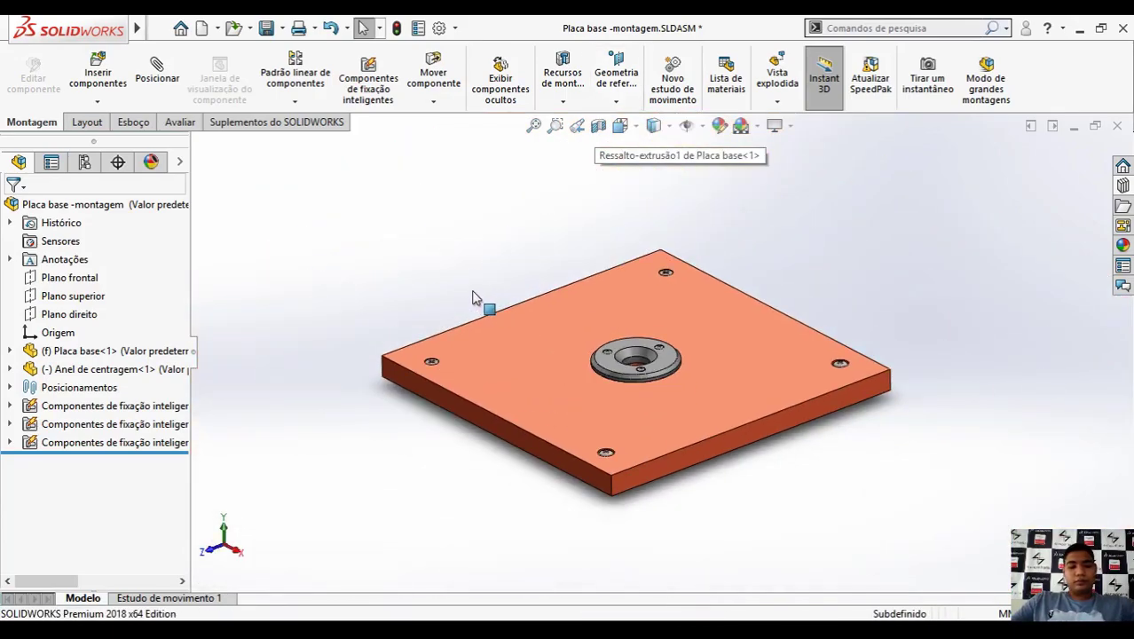
key("ctrl+7")
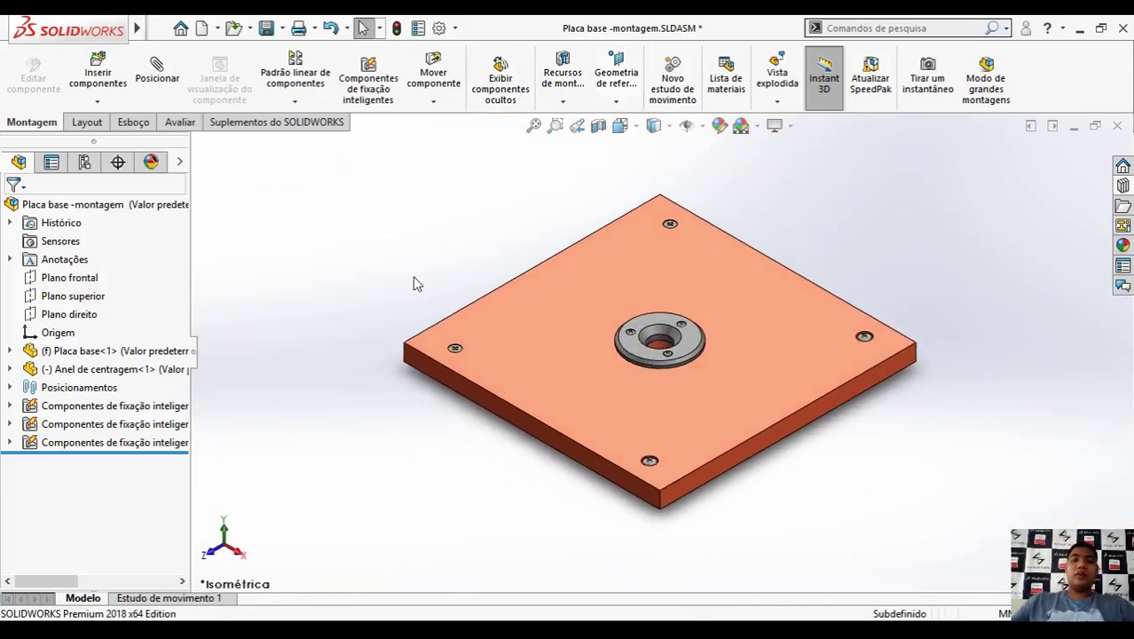
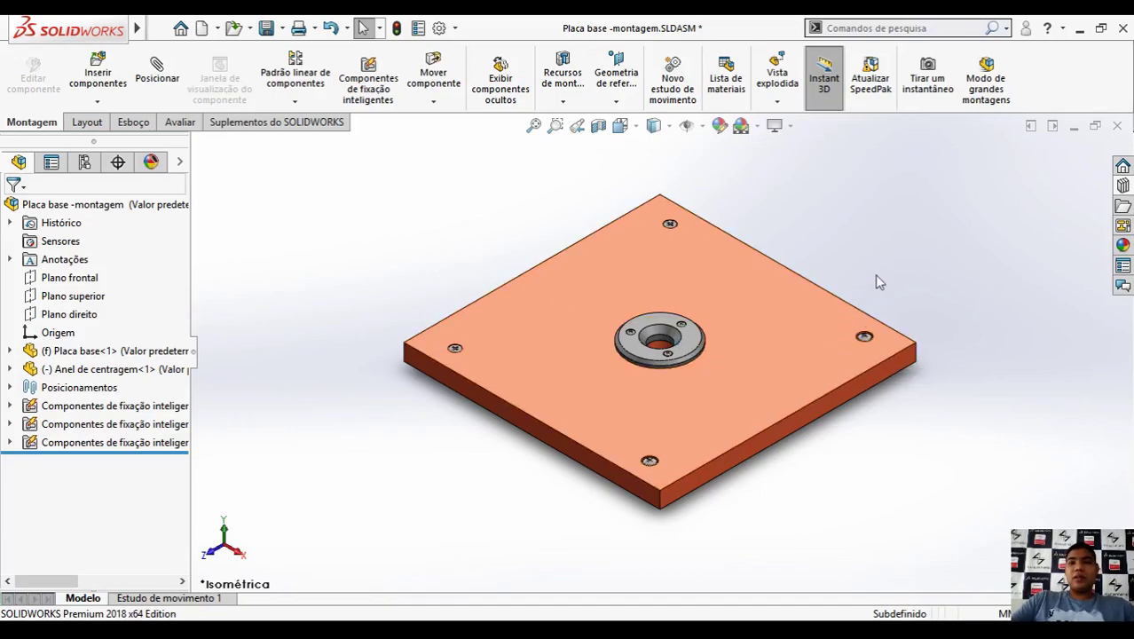
Step: Start creating a smart component and choose the centring ring as the part to make smart
mouse_move(140, 27)
left_click(339, 29)
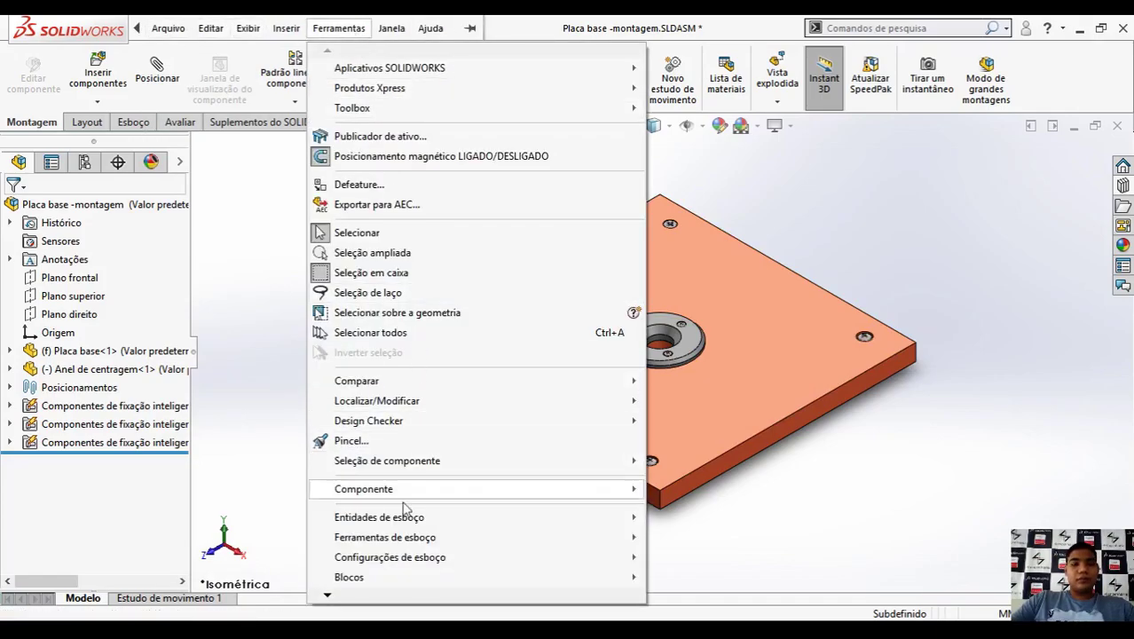
mouse_move(327, 596)
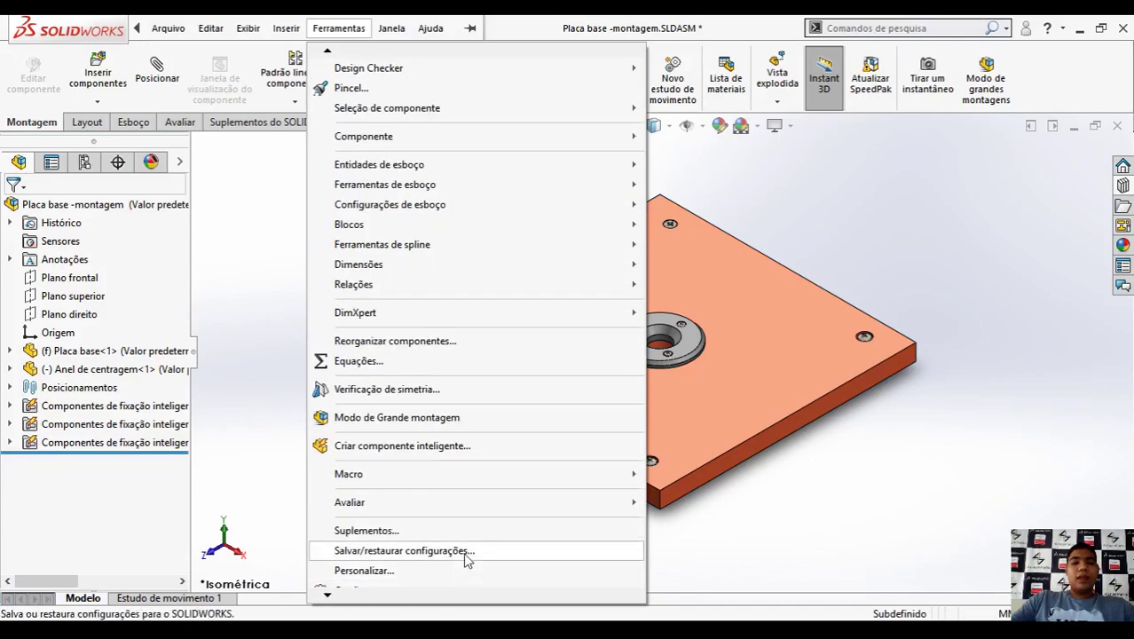
left_click(448, 452)
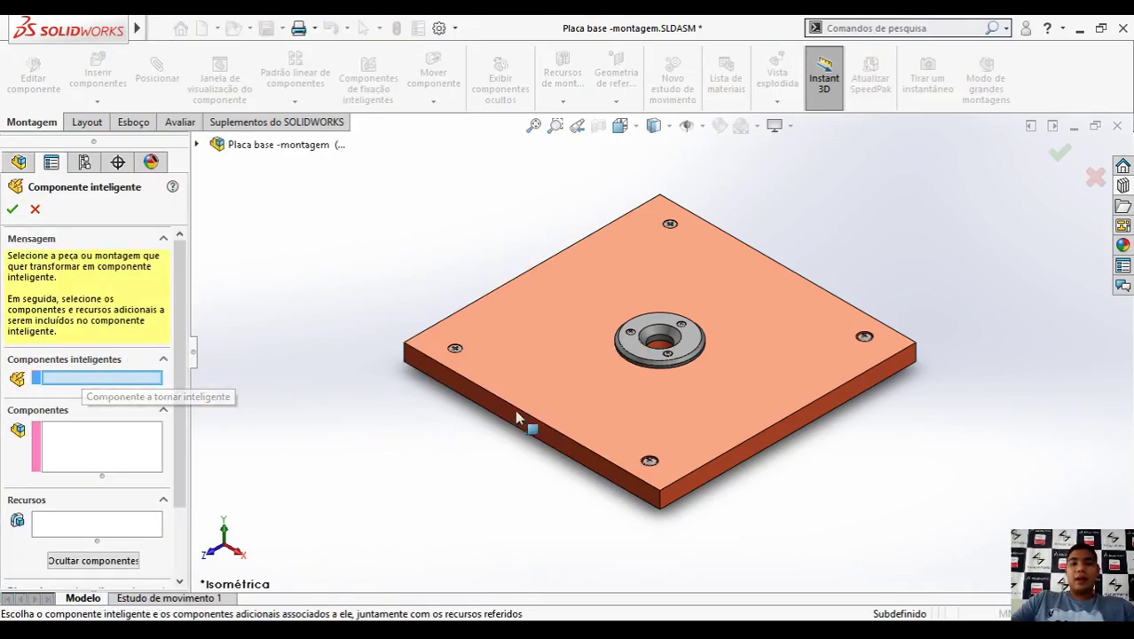
left_click(635, 354)
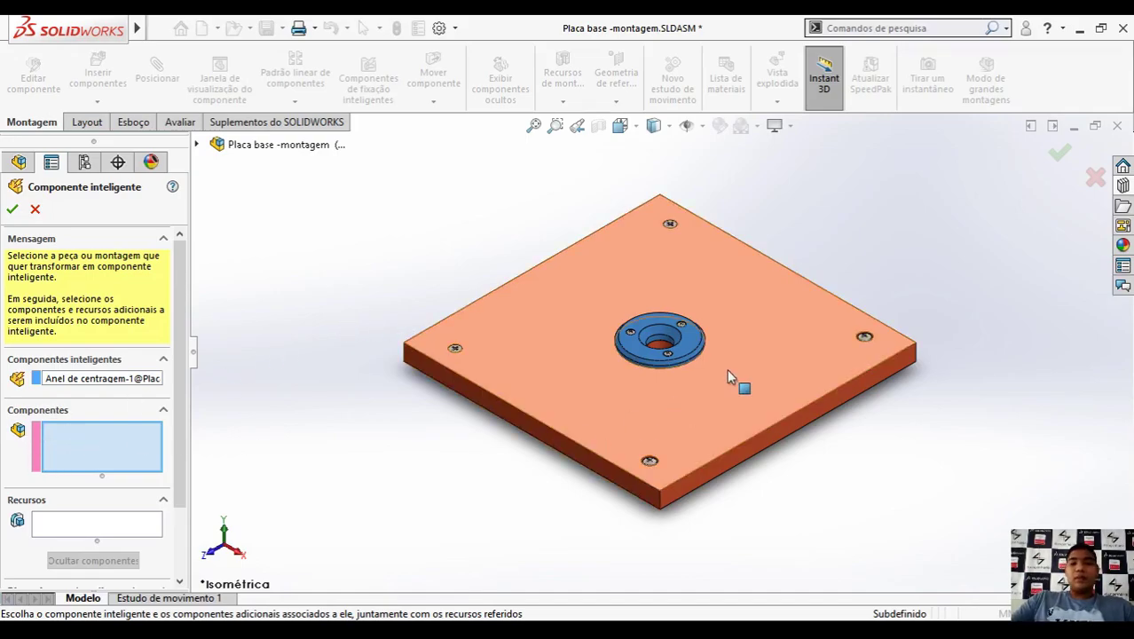
Step: Include the centring ring's three pan cross head screws as associated components of the smart component
scroll(674, 342, "down", 6)
scroll(501, 335, "down", 5)
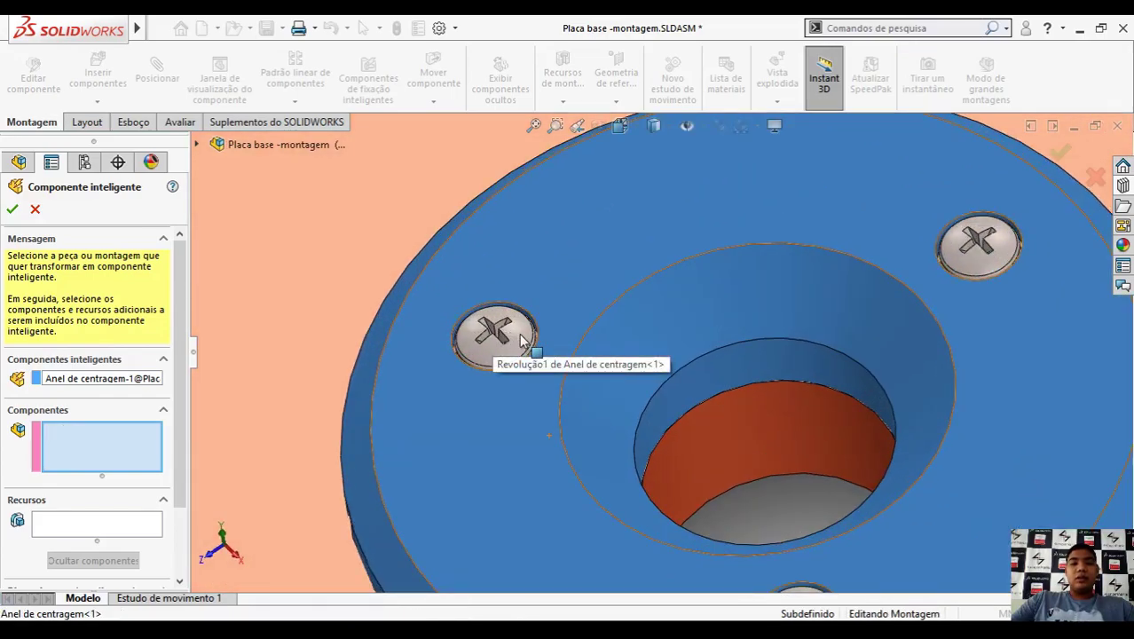
left_click(493, 335)
left_click(978, 244)
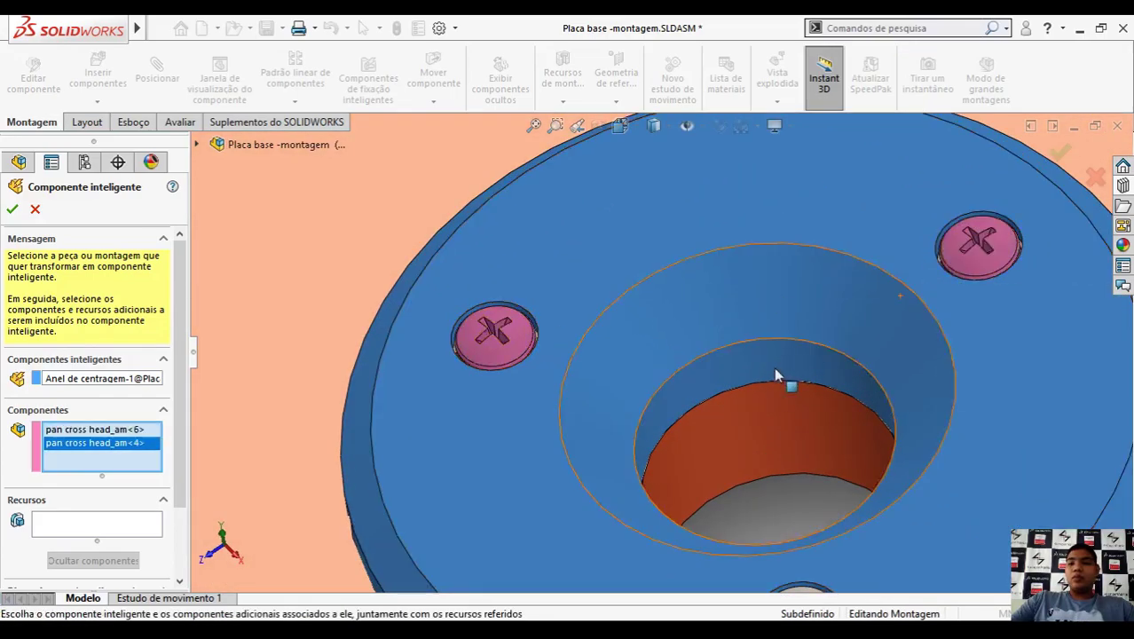
scroll(773, 366, "up", 4)
left_click(744, 506)
Step: Include the three narrow flat washers under the ring's screw heads as associated components of the smart component
scroll(584, 332, "down", 8)
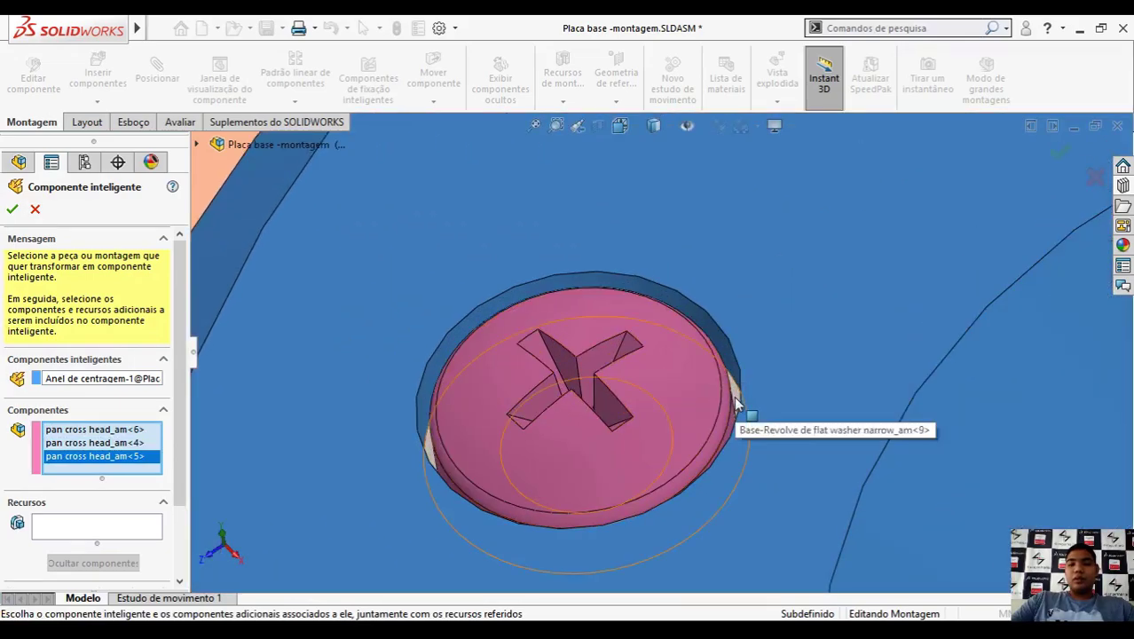
left_click(738, 407)
scroll(832, 375, "up", 5)
scroll(918, 318, "down", 8)
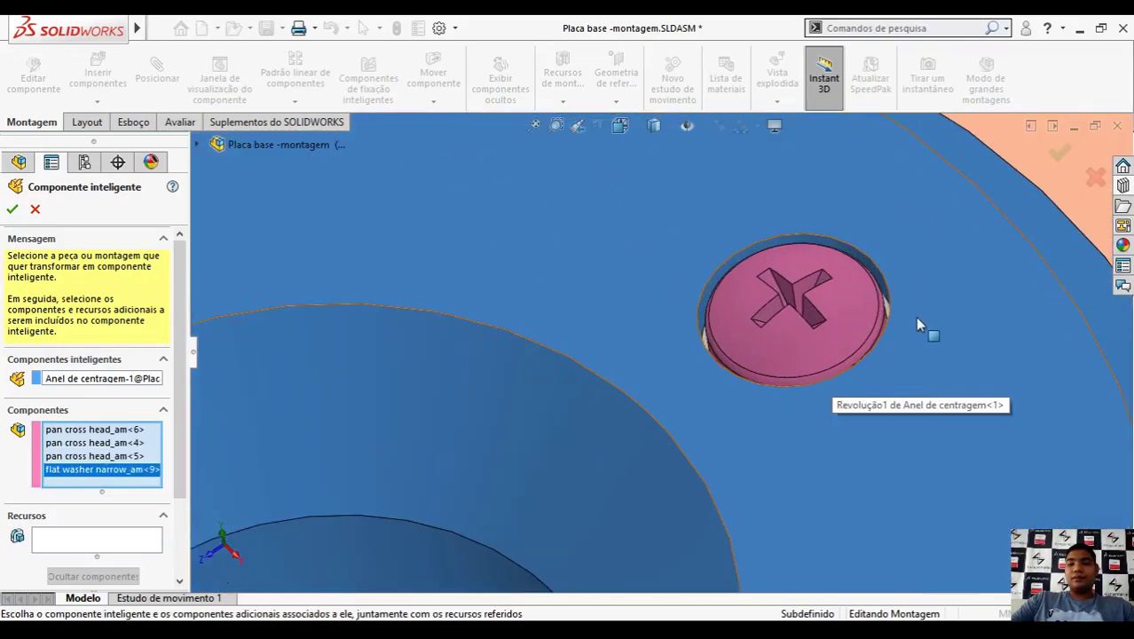
left_click(784, 298)
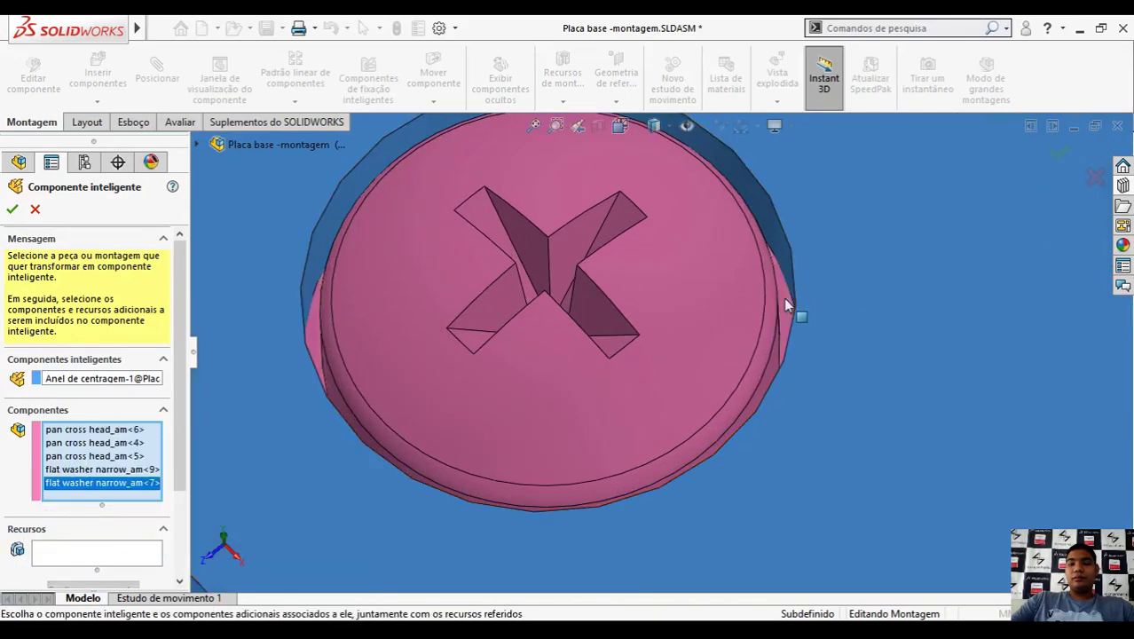
scroll(728, 404, "up", 5)
scroll(710, 408, "up", 3)
scroll(627, 517, "down", 8)
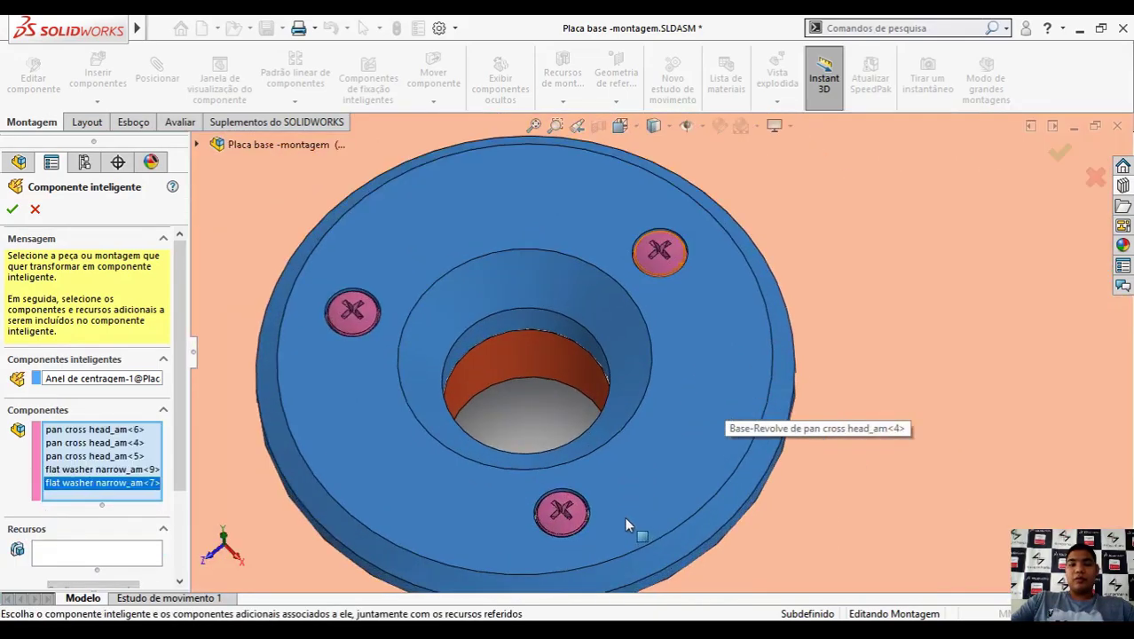
scroll(612, 475, "up", 1)
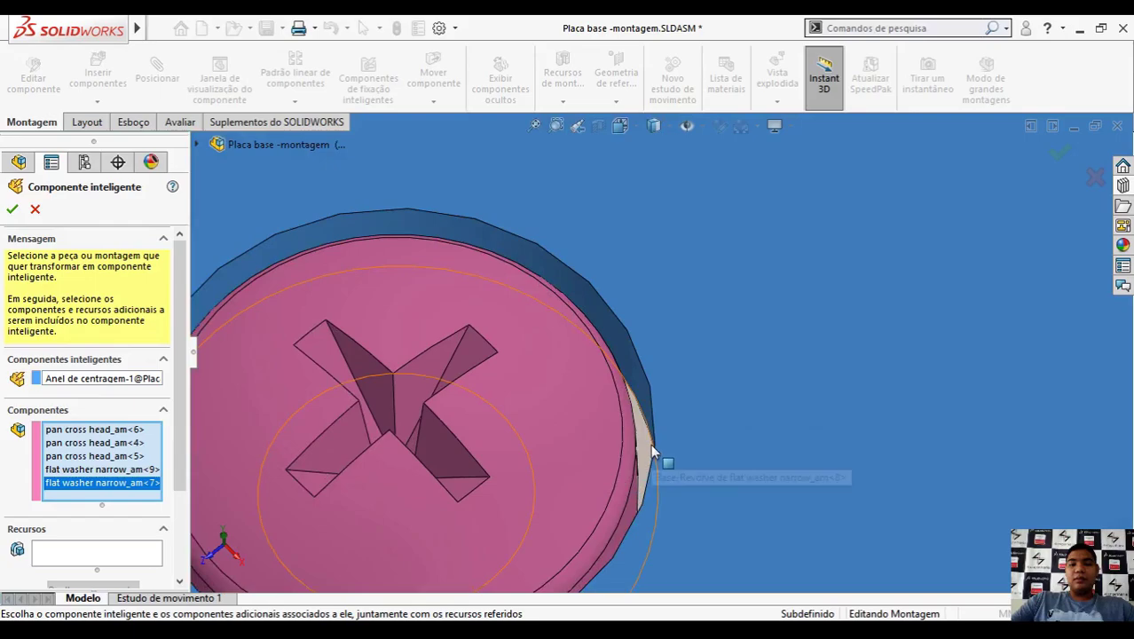
left_click(646, 448)
scroll(570, 479, "up", 3)
scroll(569, 479, "up", 8)
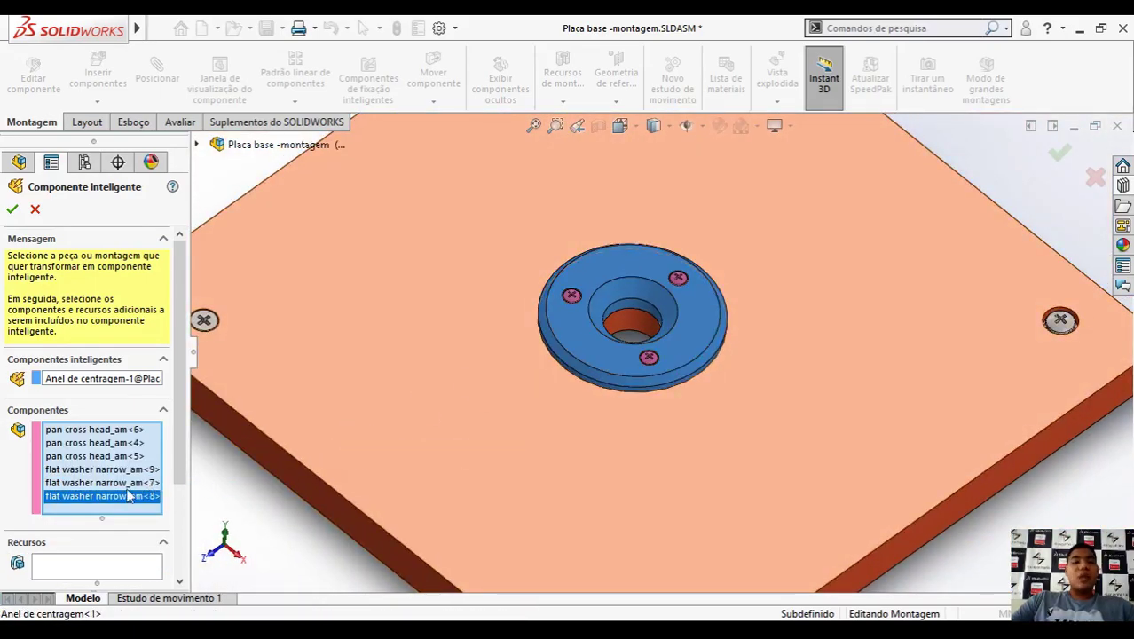
Step: Include the base plate's circular recess cut, central hole cut and small screw hole feature as features of the smart component
left_click(68, 564)
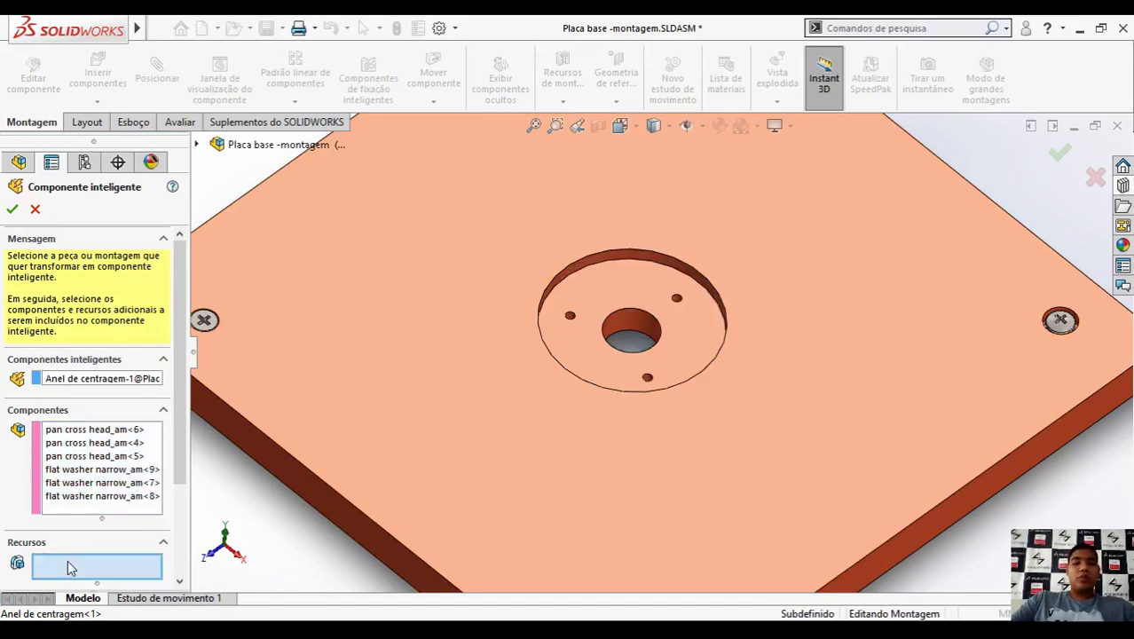
scroll(657, 293, "down", 5)
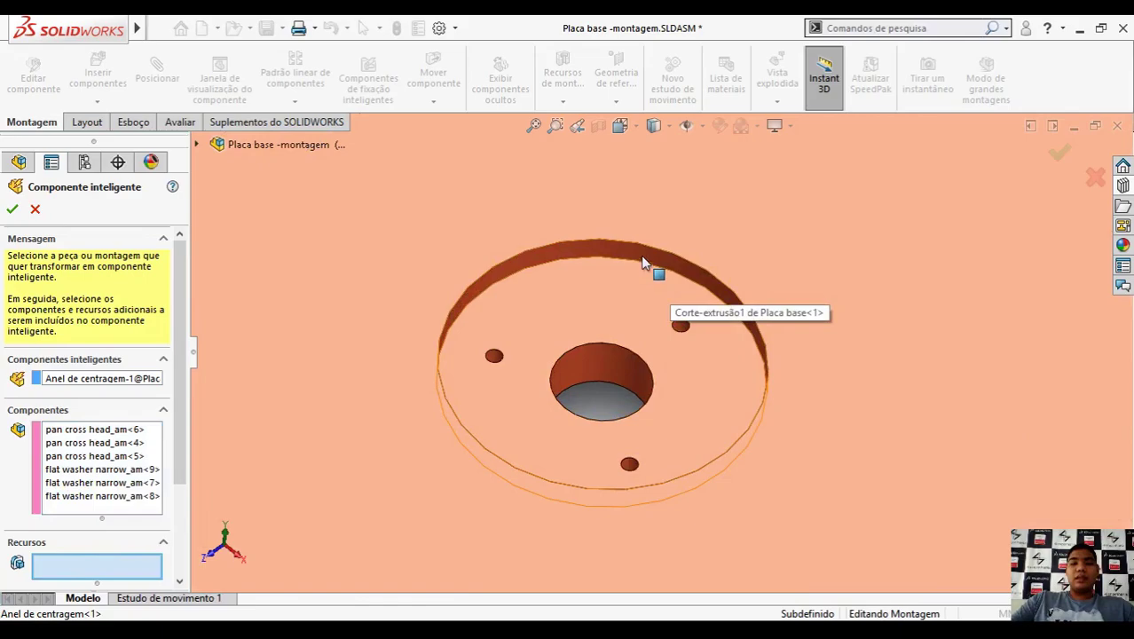
left_click(641, 258)
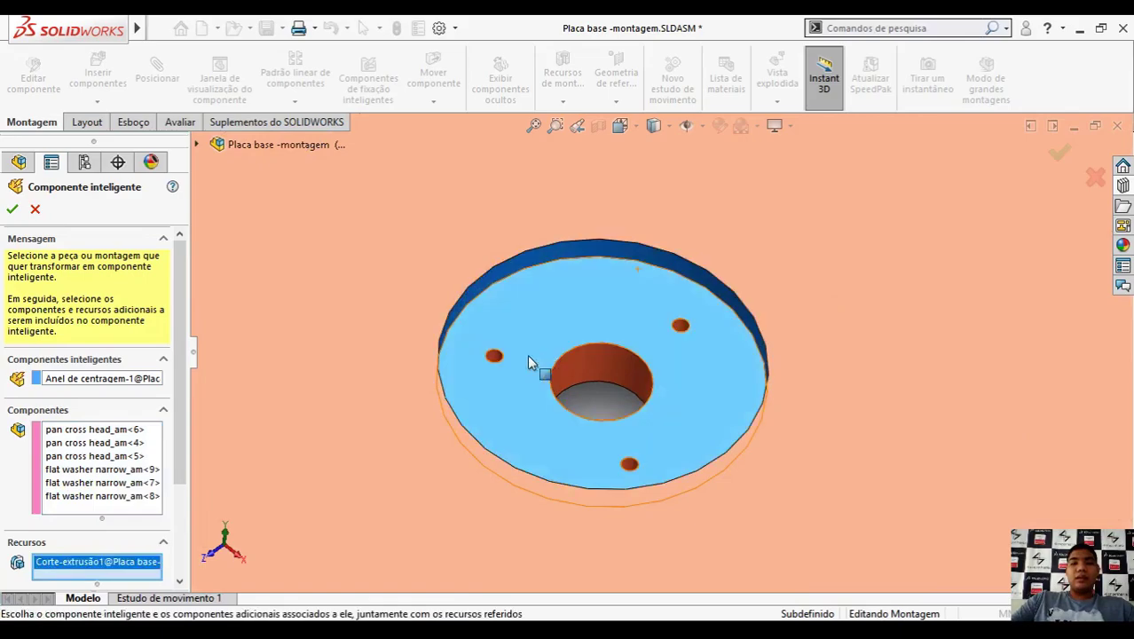
left_click(612, 371)
scroll(681, 328, "down", 5)
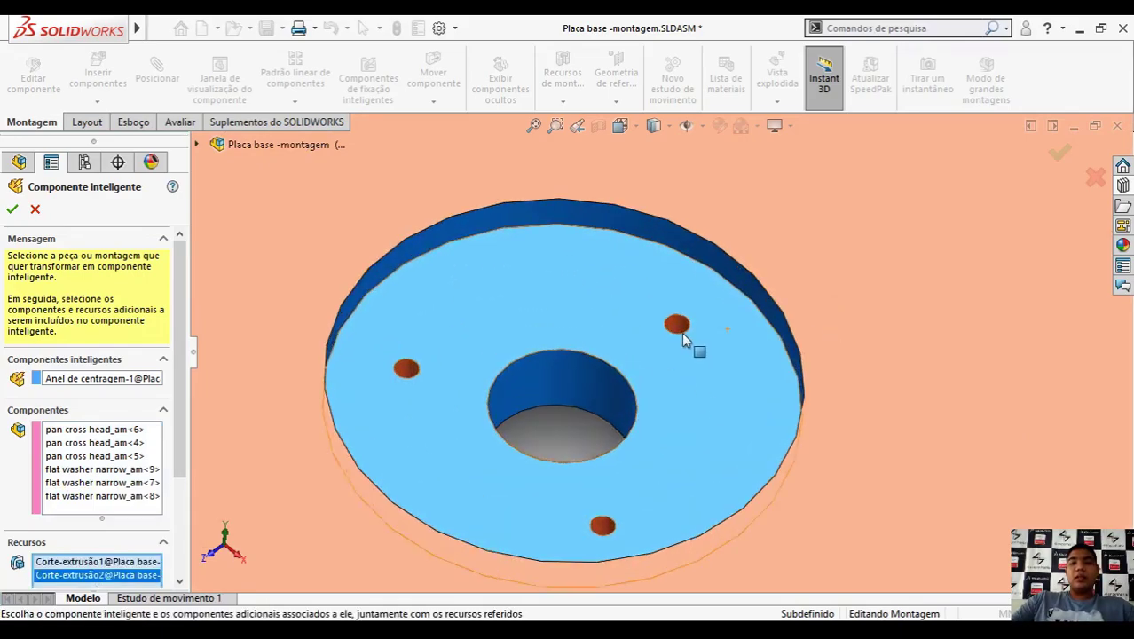
left_click(671, 322)
scroll(630, 417, "up", 5)
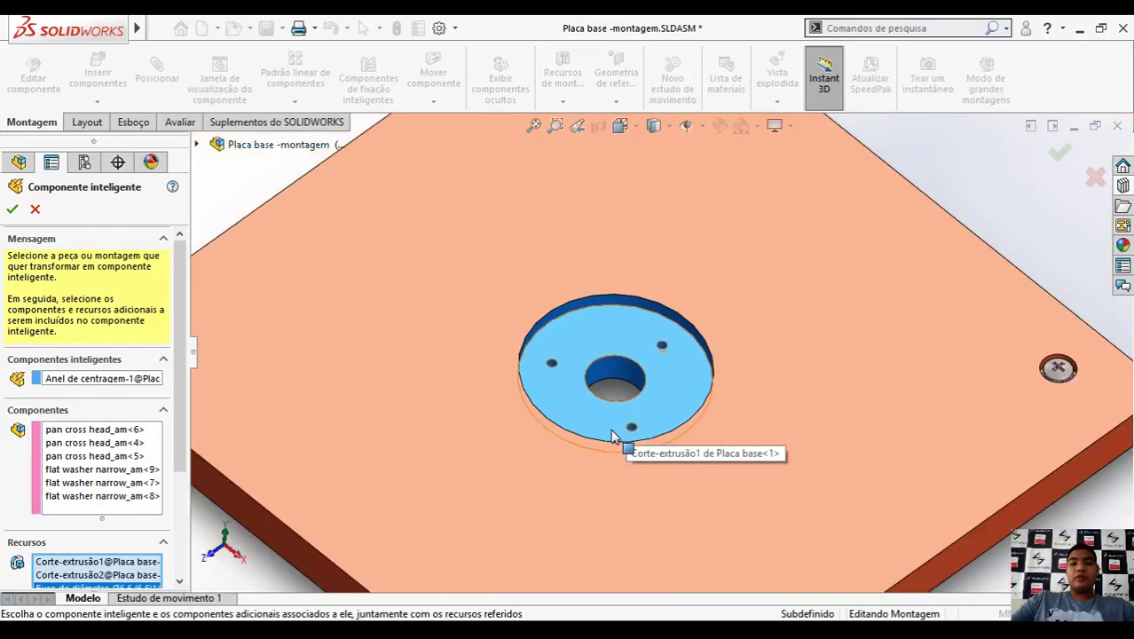
scroll(652, 386, "down", 3)
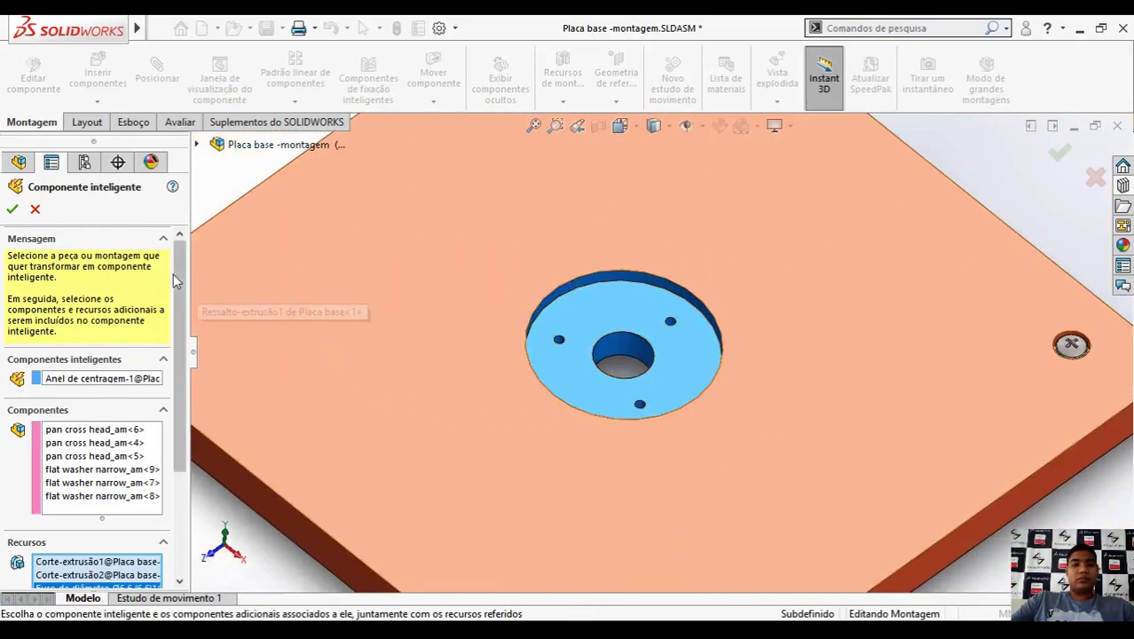
Step: Finish the smart component definition and save the assembly together with the modified centring ring part
mouse_move(182, 262)
left_mouse_down()
mouse_move(181, 376)
mouse_move(179, 264)
left_mouse_up()
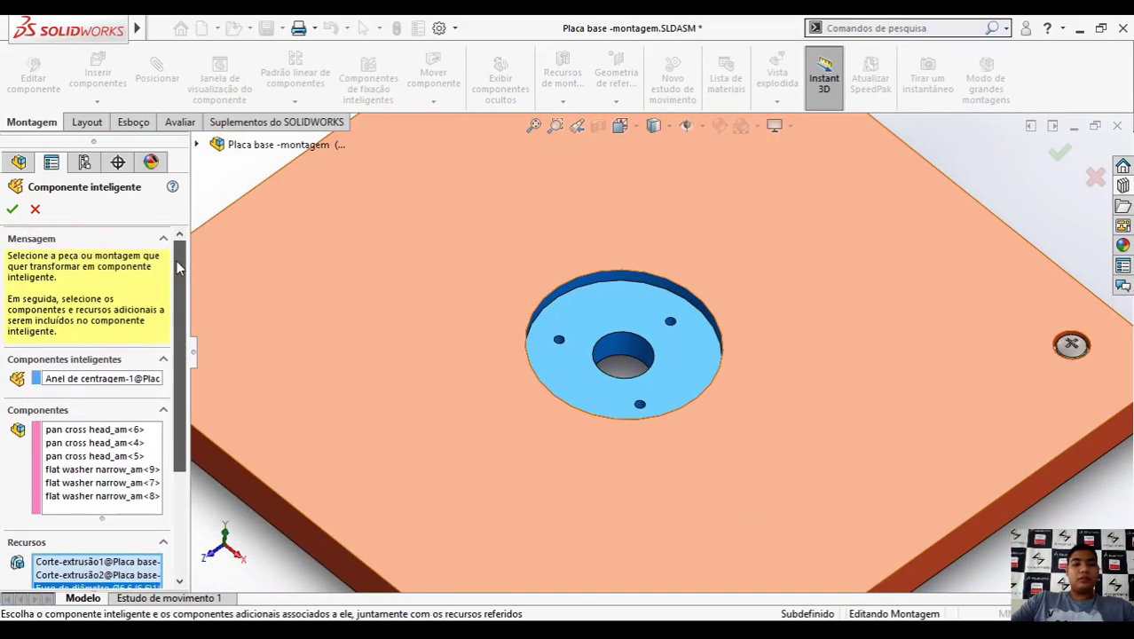
left_click(11, 211)
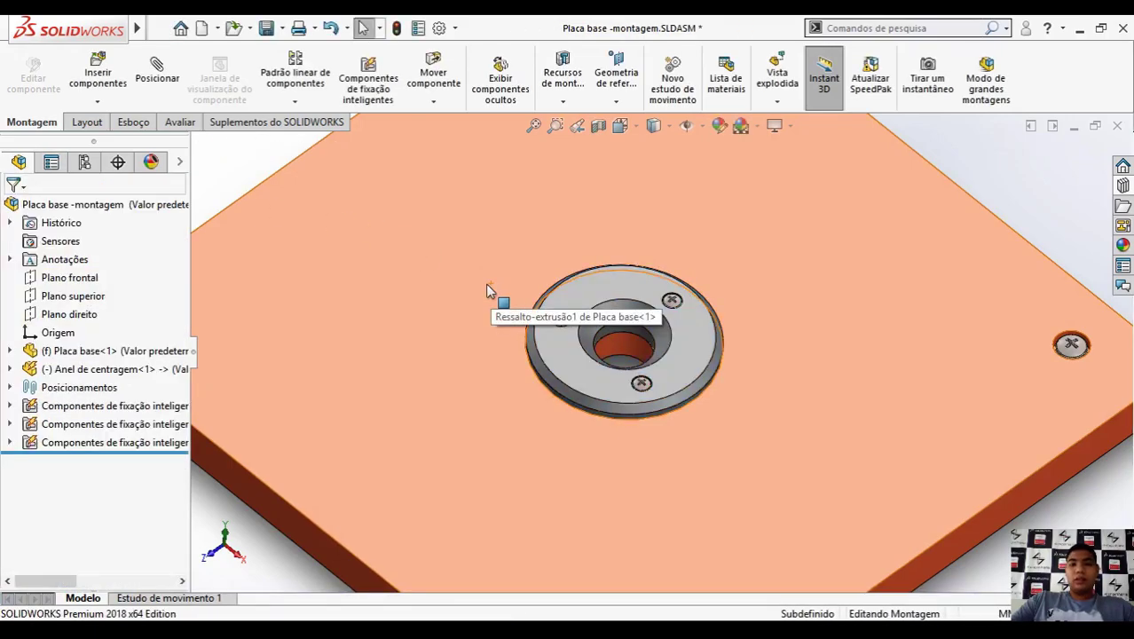
key("f")
key("ctrl+7")
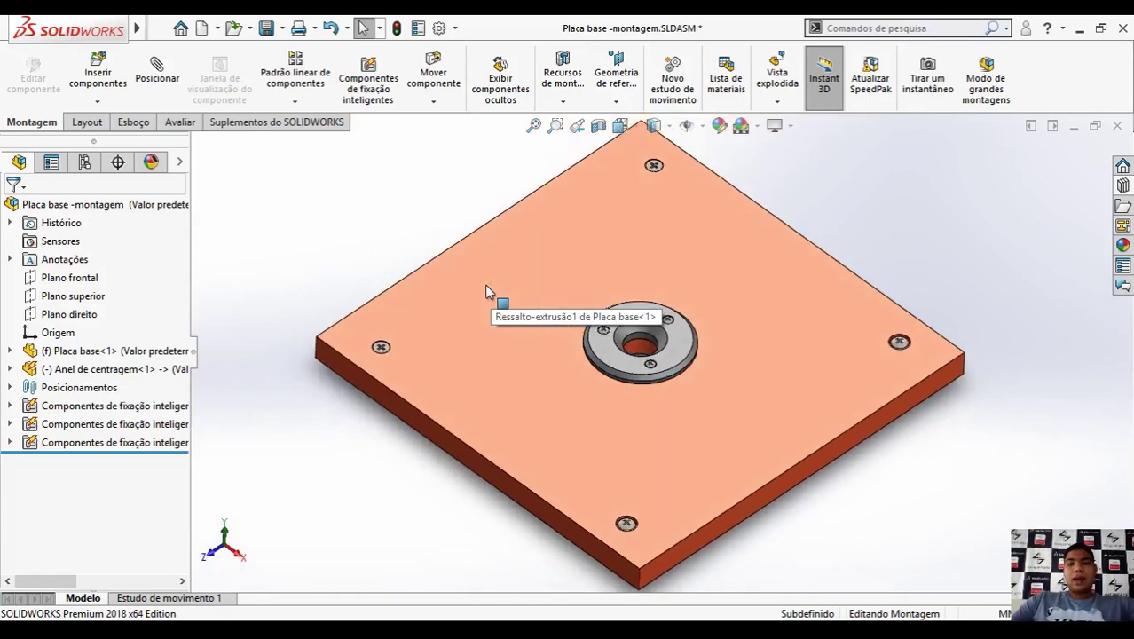
left_click(267, 29)
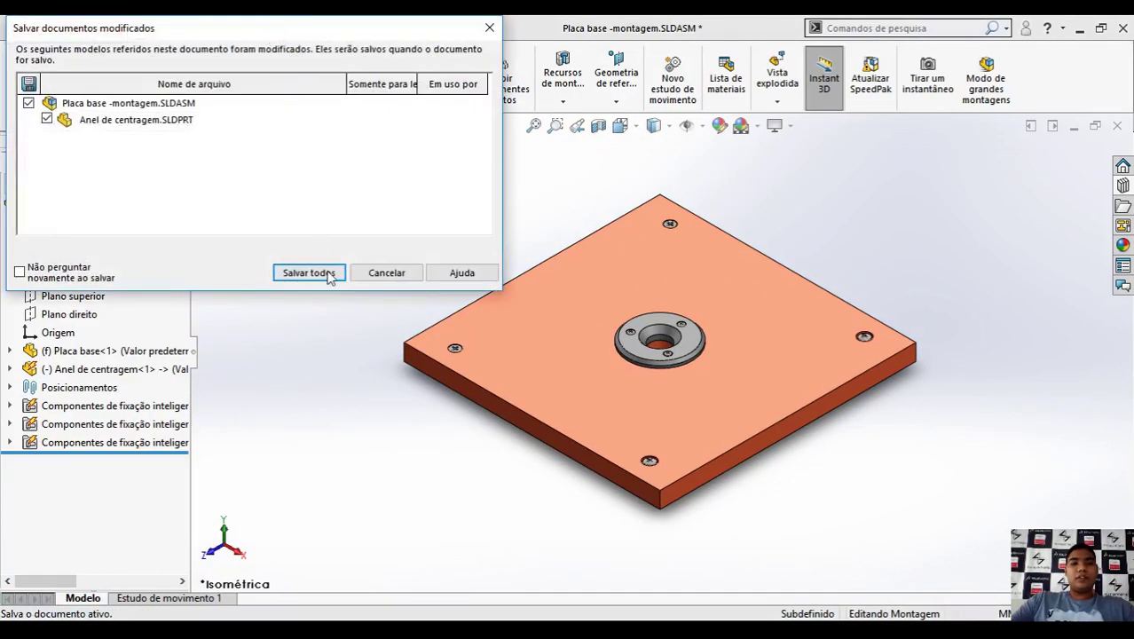
left_click(308, 273)
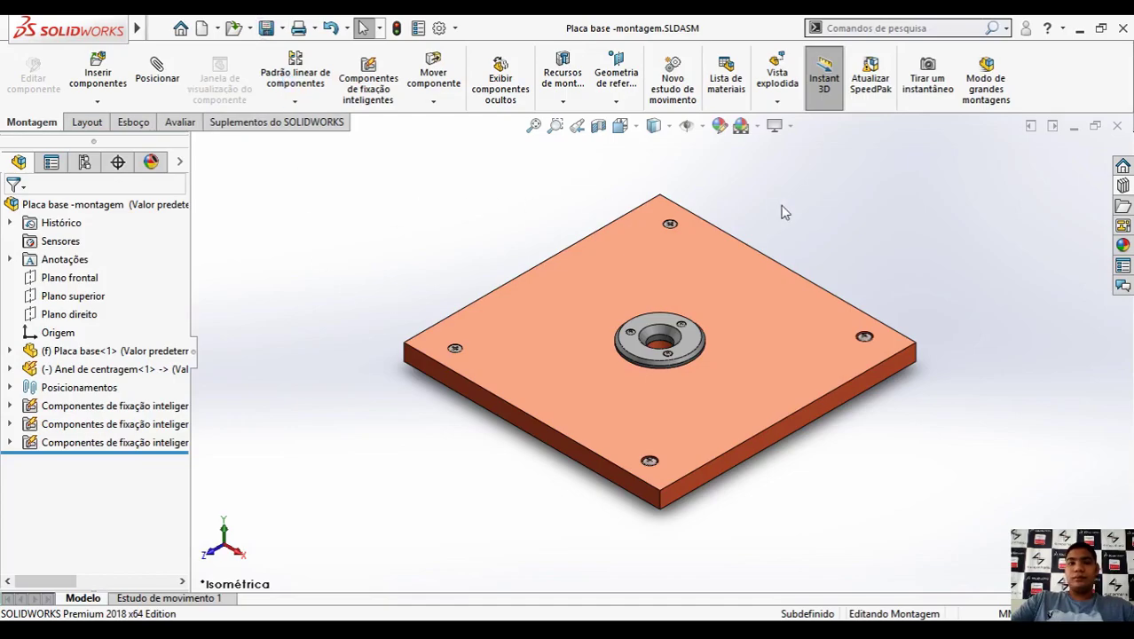
Step: Close the open assembly and base plate documents and open the assembly Criando componente inteligente.SLDASM
left_click(1118, 126)
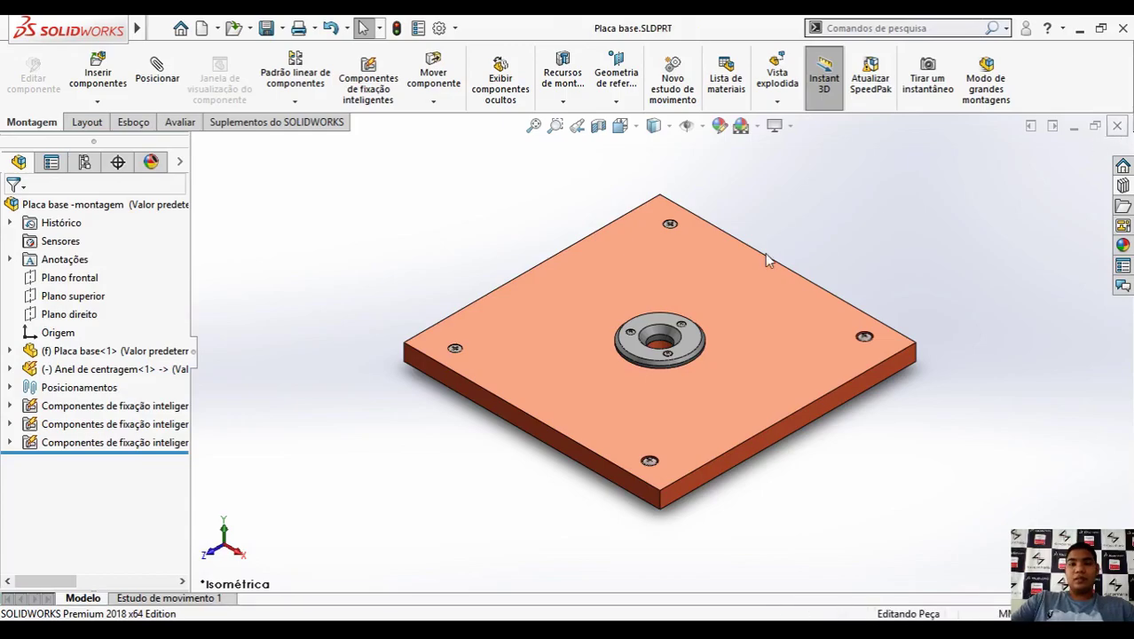
left_click(1119, 126)
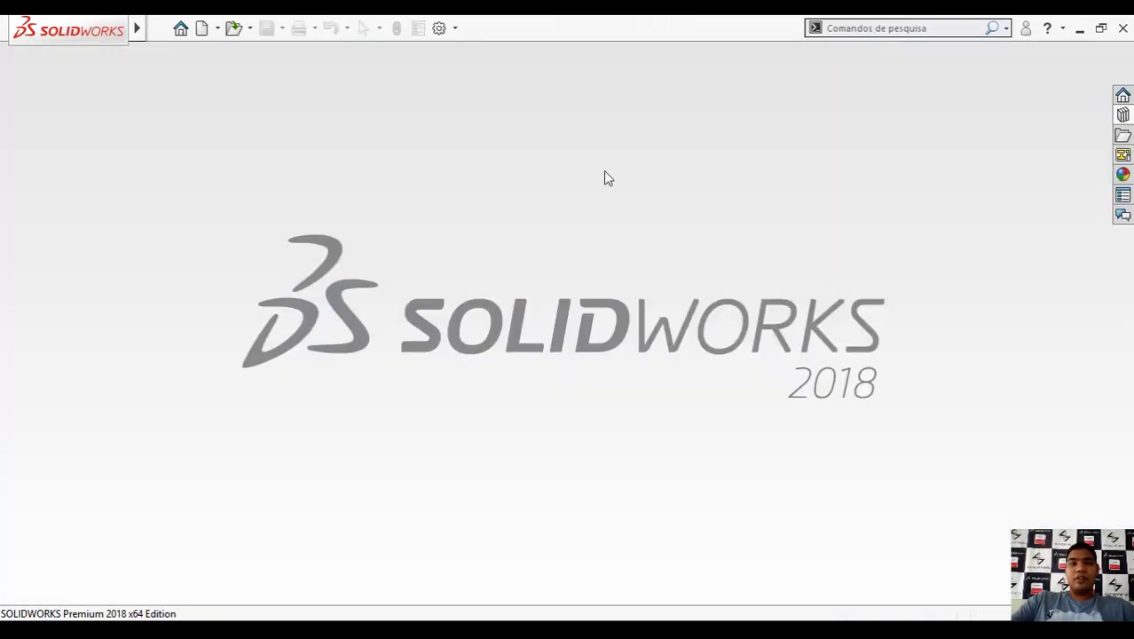
left_click(234, 28)
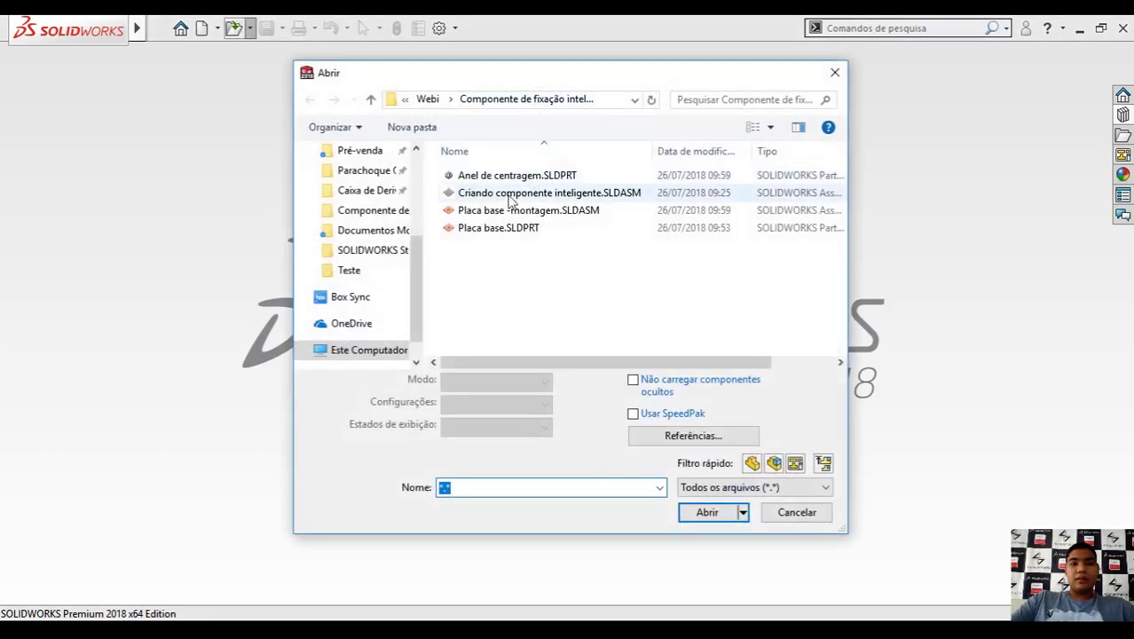
double_click(584, 195)
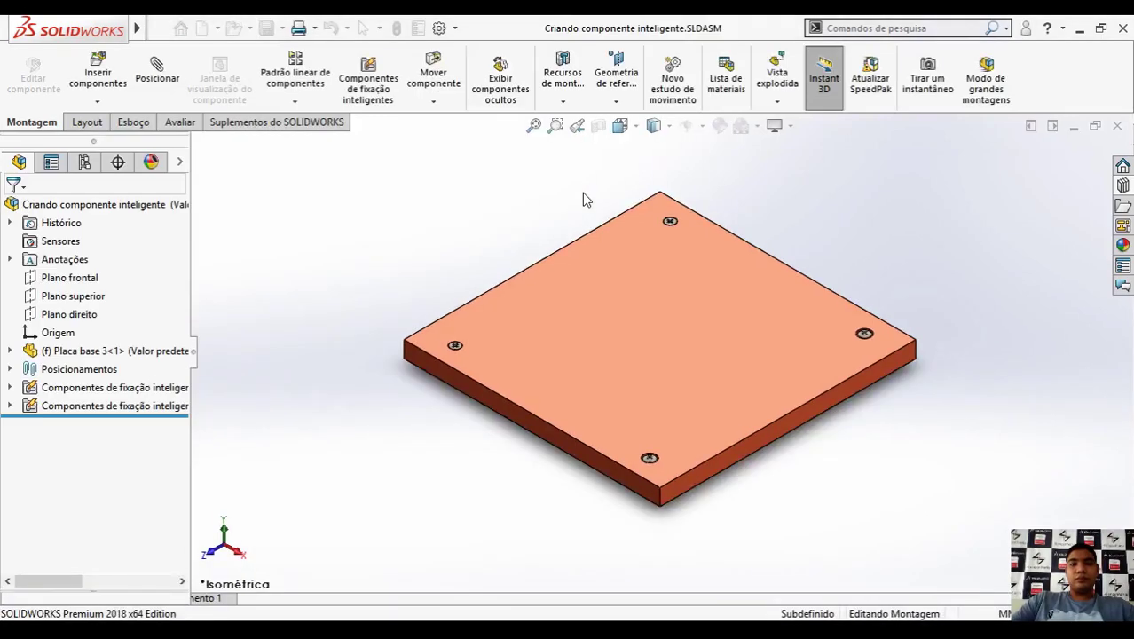
Step: Insert the part Anel de centragem.SLDPRT and place it near the centre of the base plate
middle_click_drag(501, 438, 711, 312)
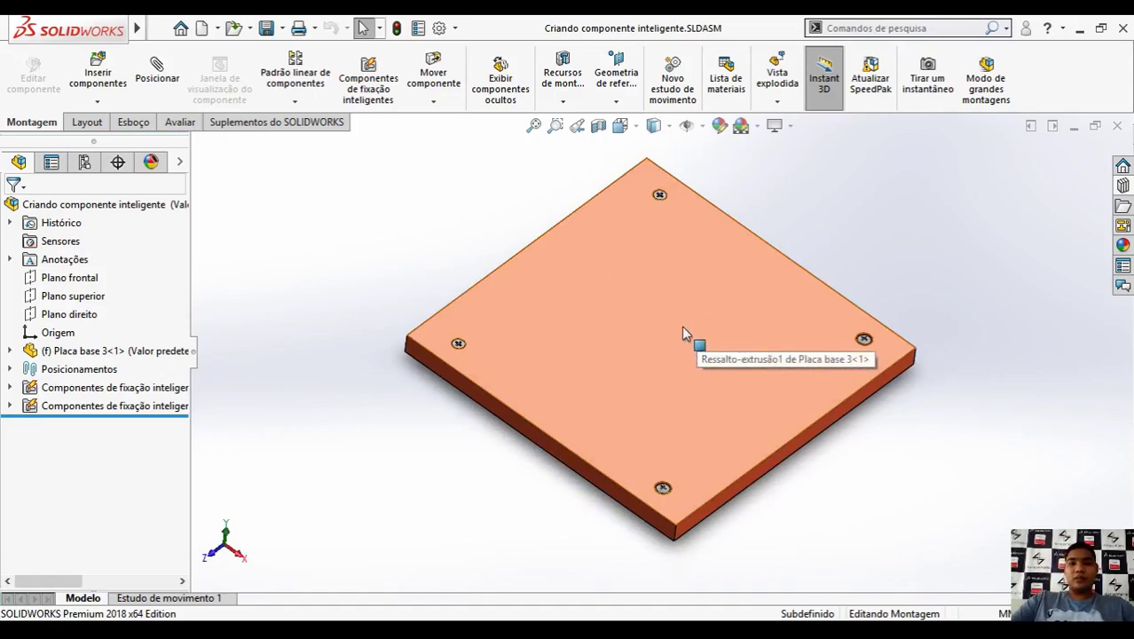
key("ctrl+7")
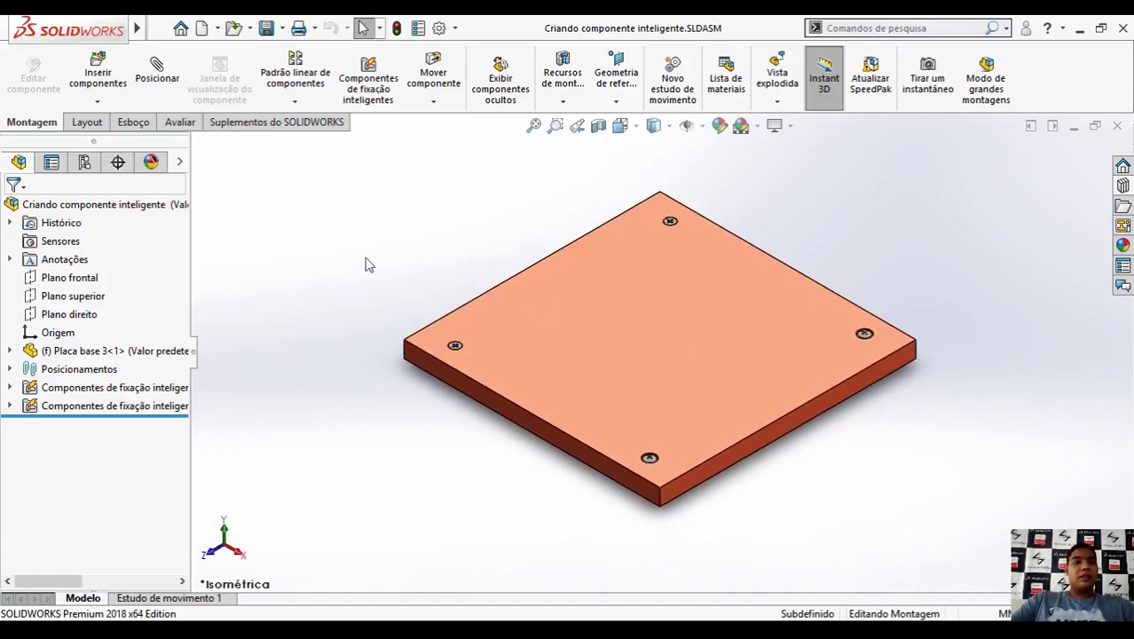
left_click(98, 76)
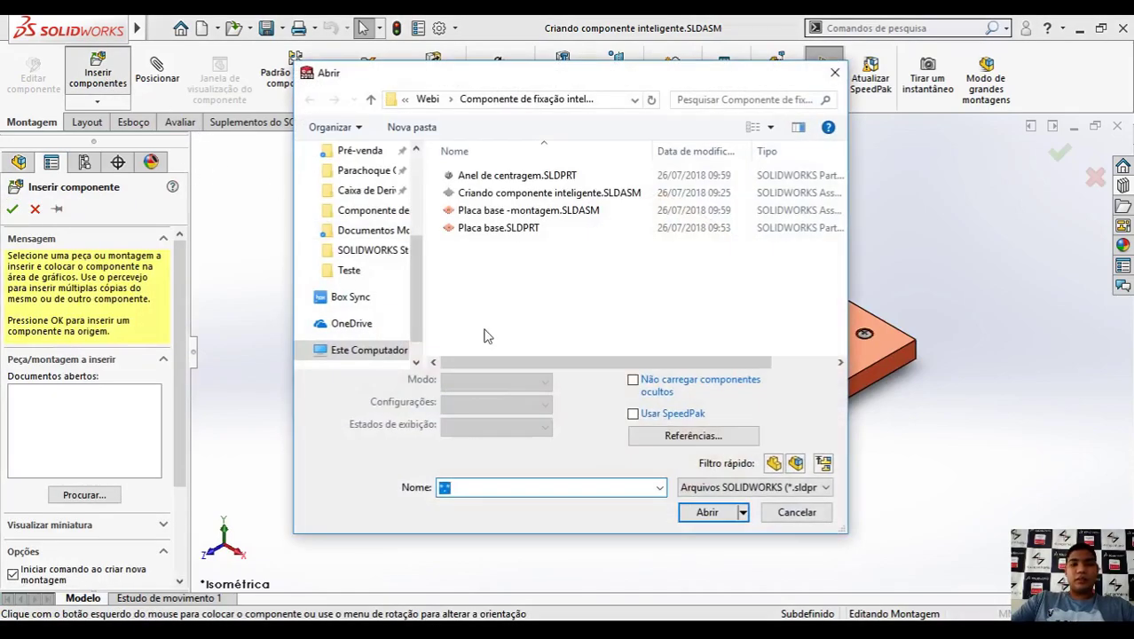
double_click(516, 175)
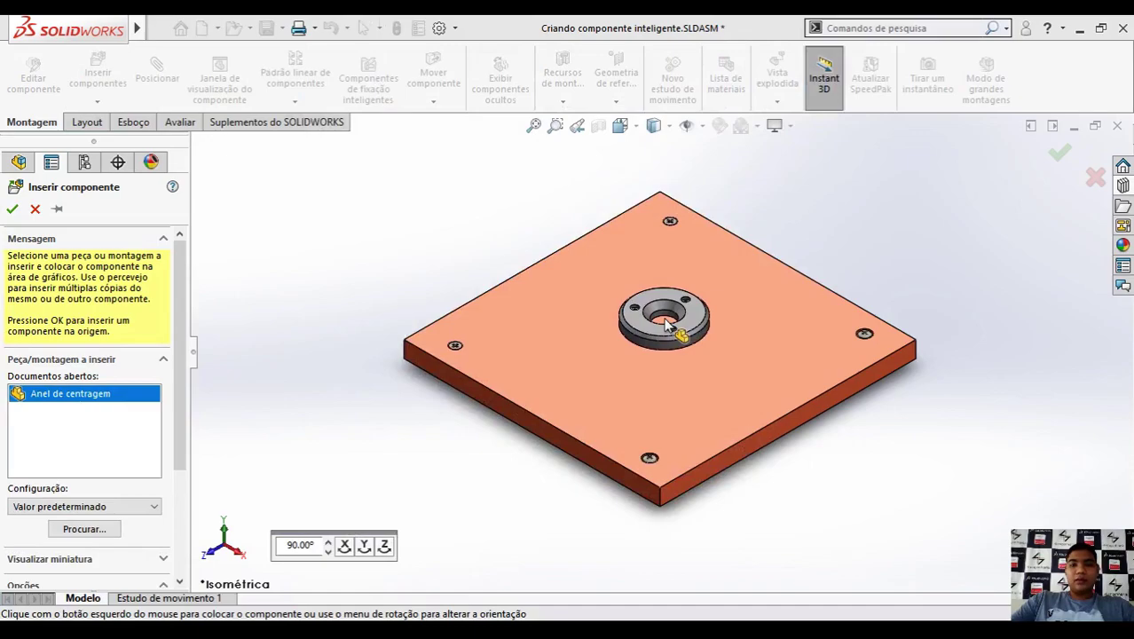
left_click(665, 316)
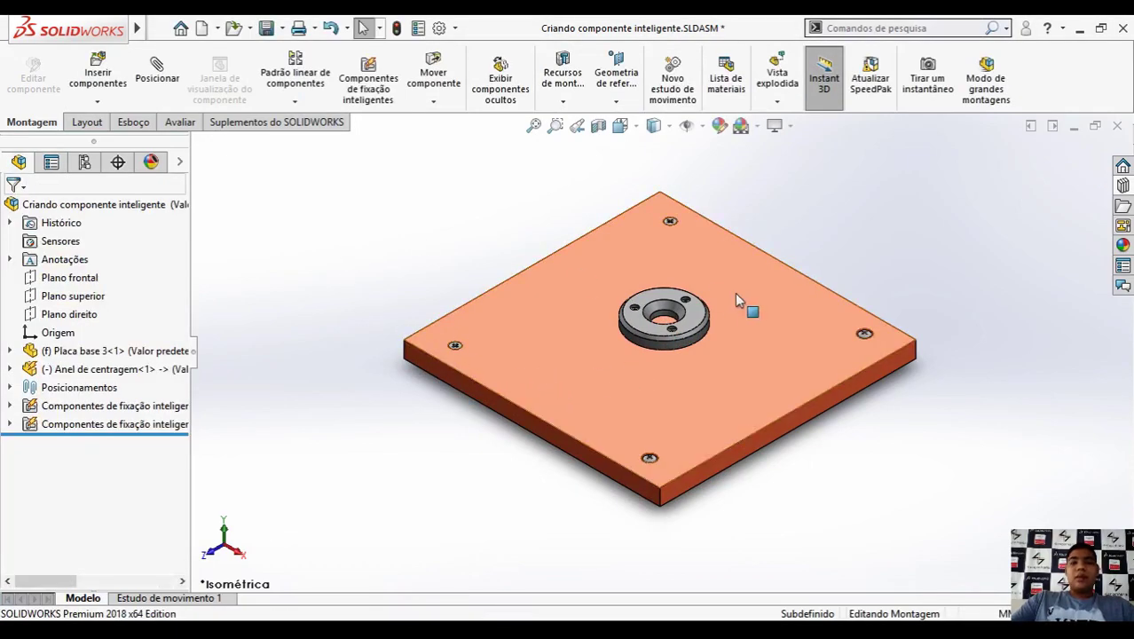
Step: Add a centred Width mate placing the ring midway between two opposite side faces of the base plate
scroll(695, 310, "down", 2)
scroll(654, 331, "up", 1)
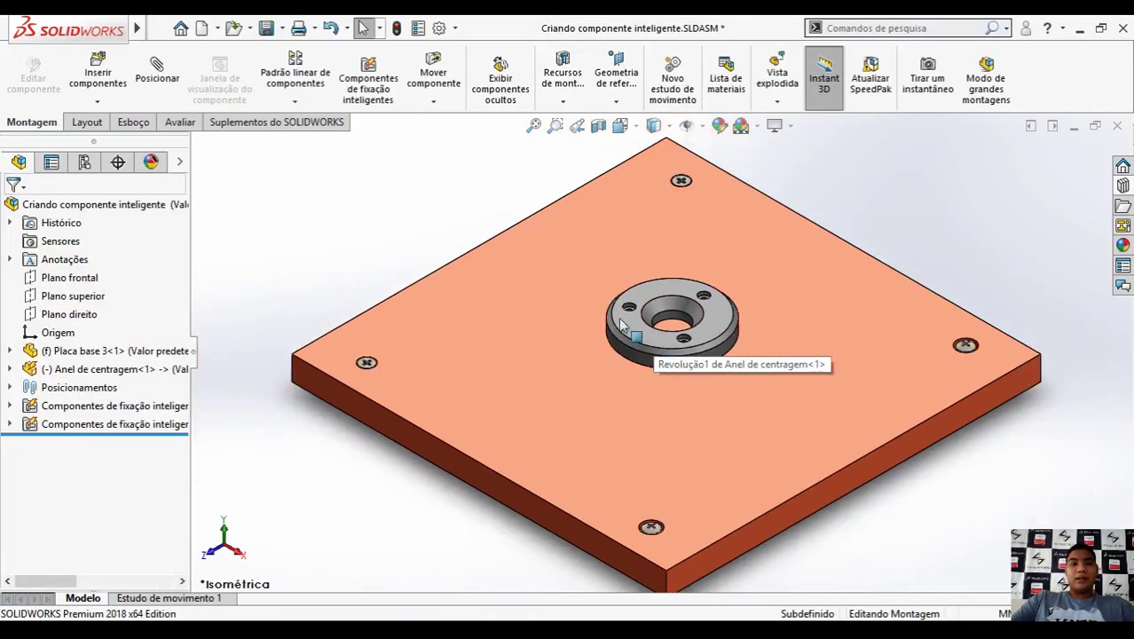
left_click(157, 71)
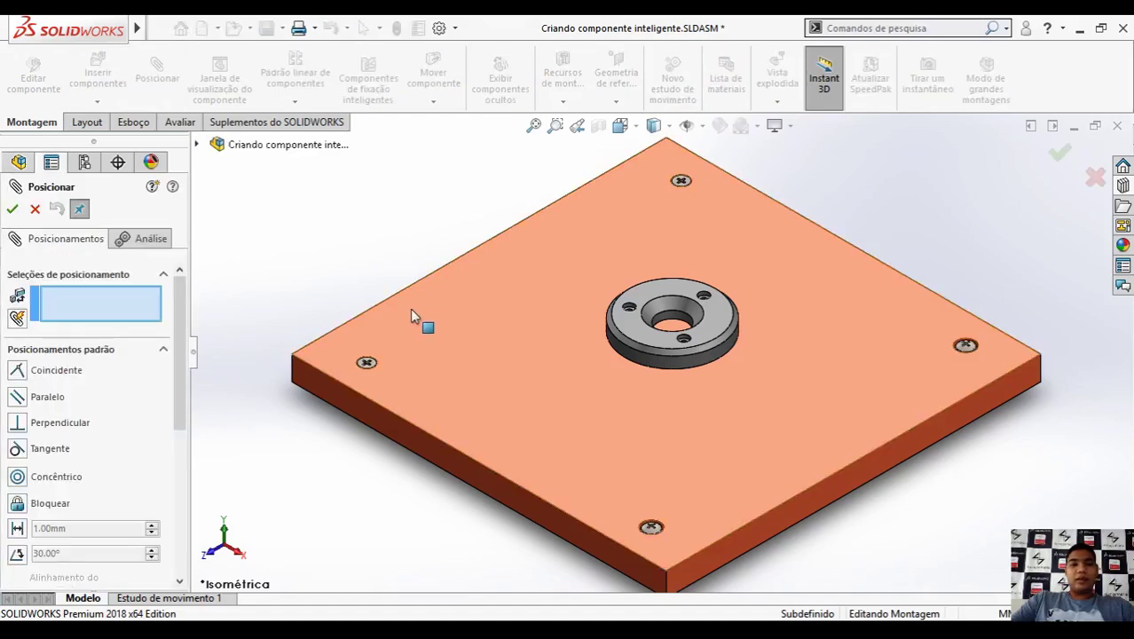
left_click(163, 273)
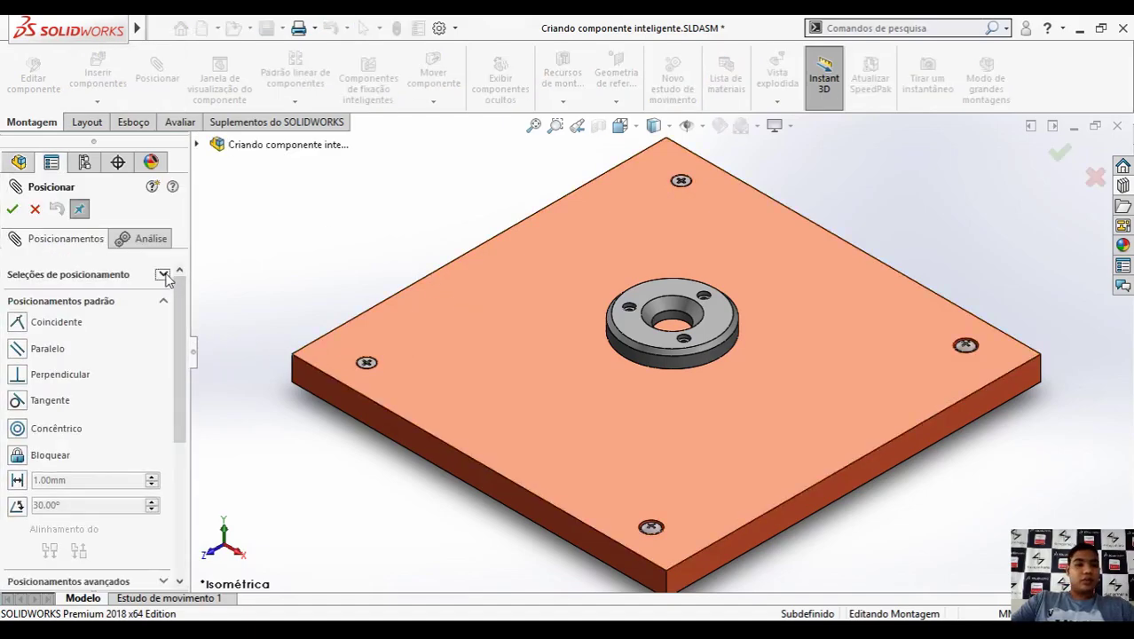
left_click(163, 301)
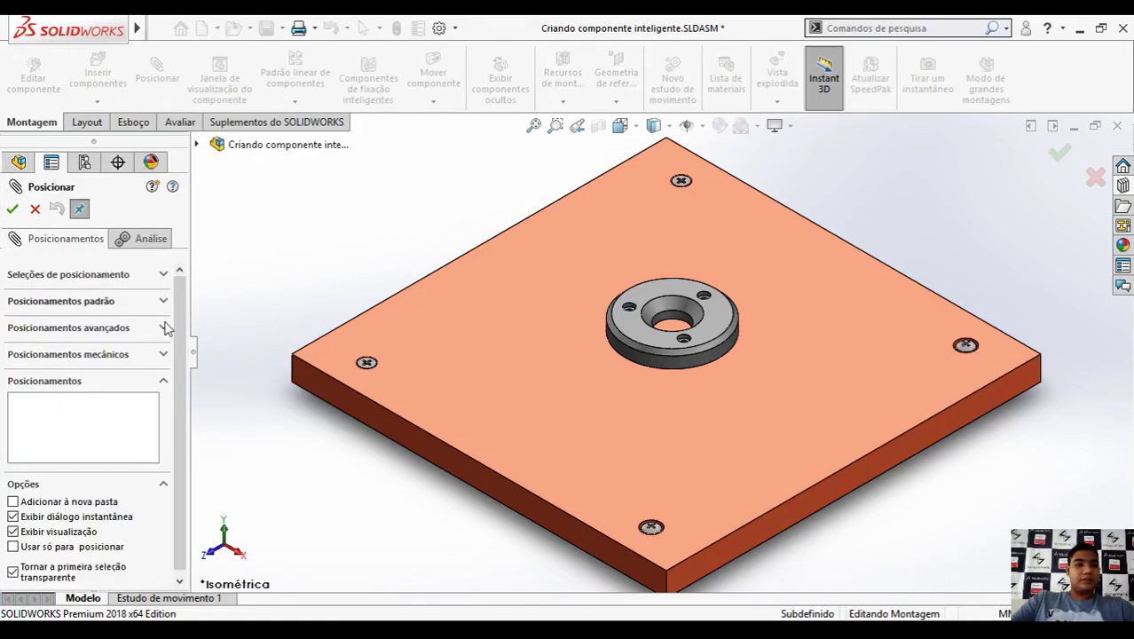
left_click(164, 327)
left_click(19, 403)
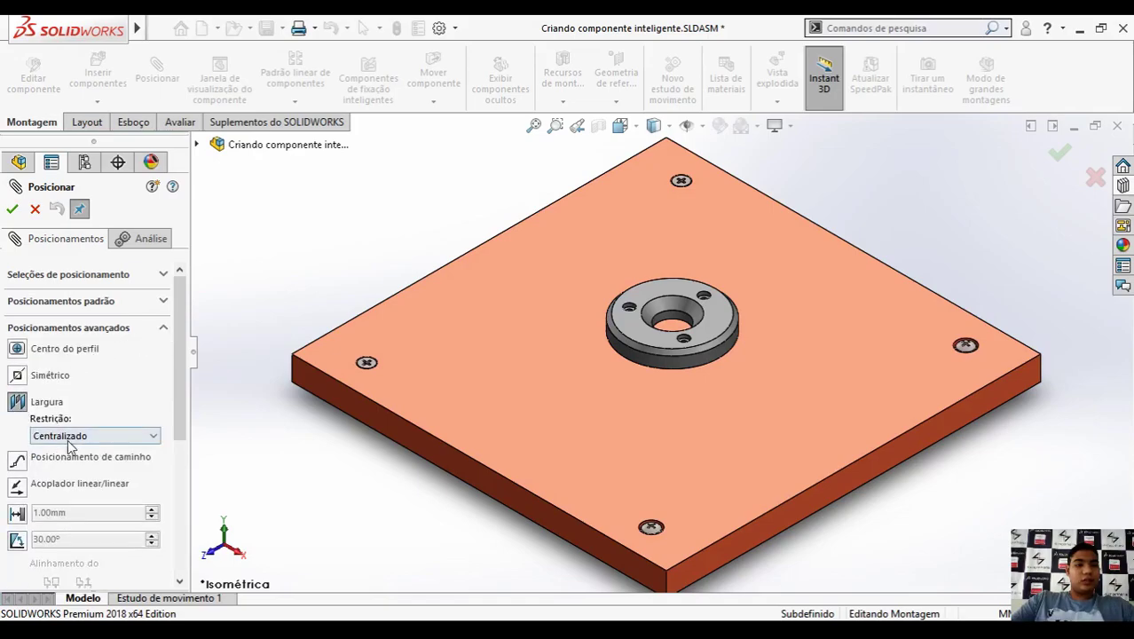
left_click(872, 487)
middle_click_drag(705, 482, 425, 345)
left_click(471, 317)
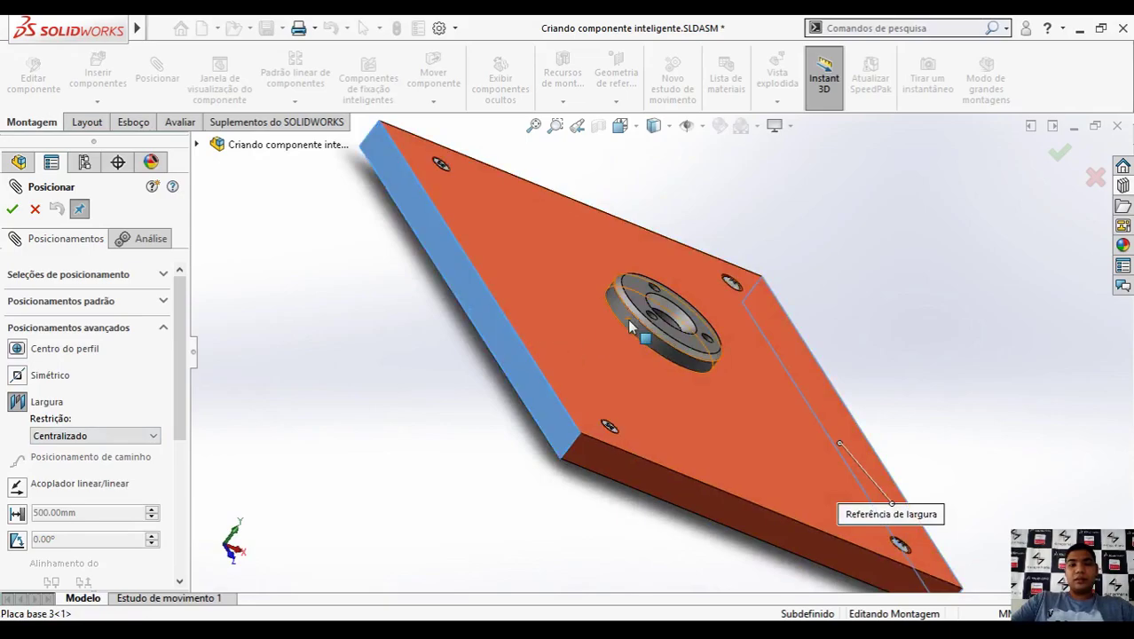
left_click(11, 209)
Step: Add a second centred Width mate between the ring's outer cylindrical face and the plate's other two side faces, and finish mating
left_click(25, 401)
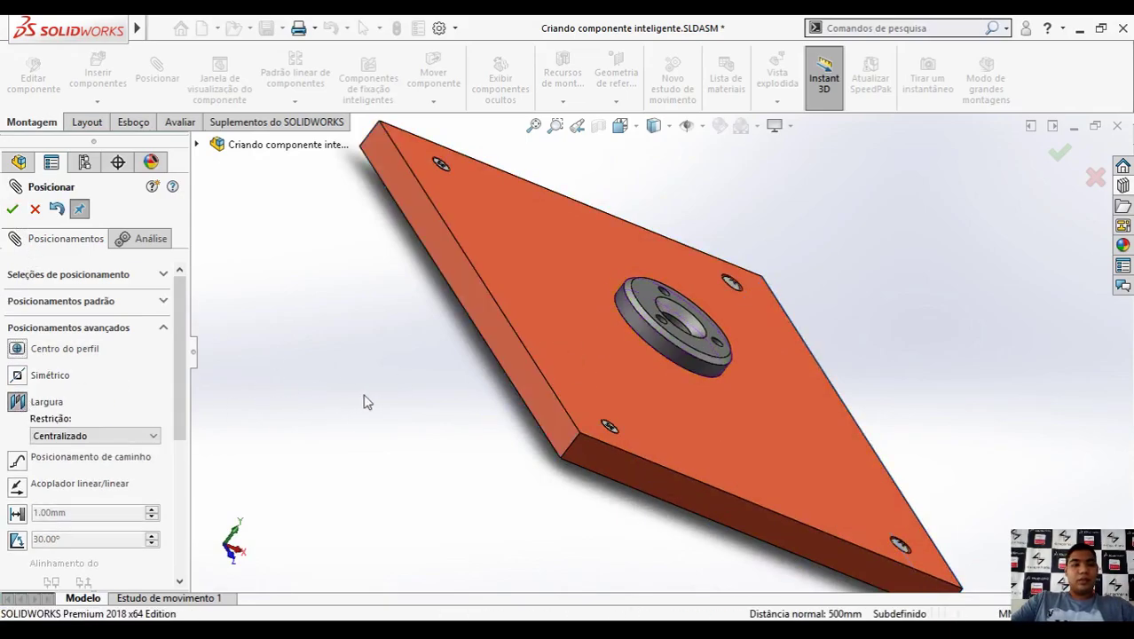
middle_click_drag(387, 455, 551, 350)
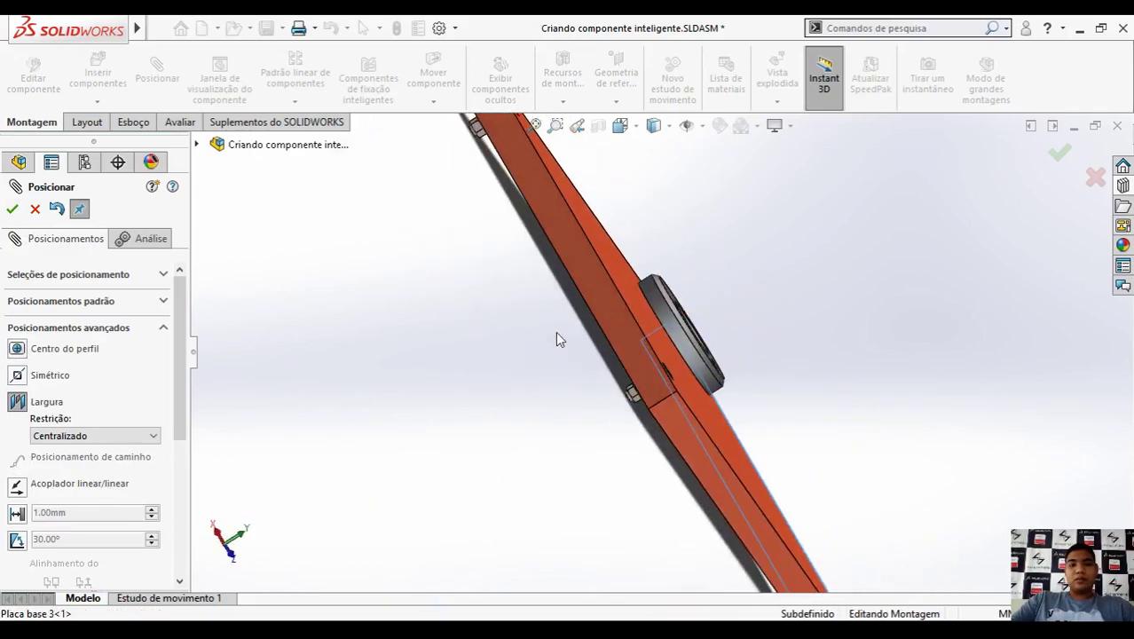
left_click(580, 272)
middle_click_drag(492, 329, 380, 307)
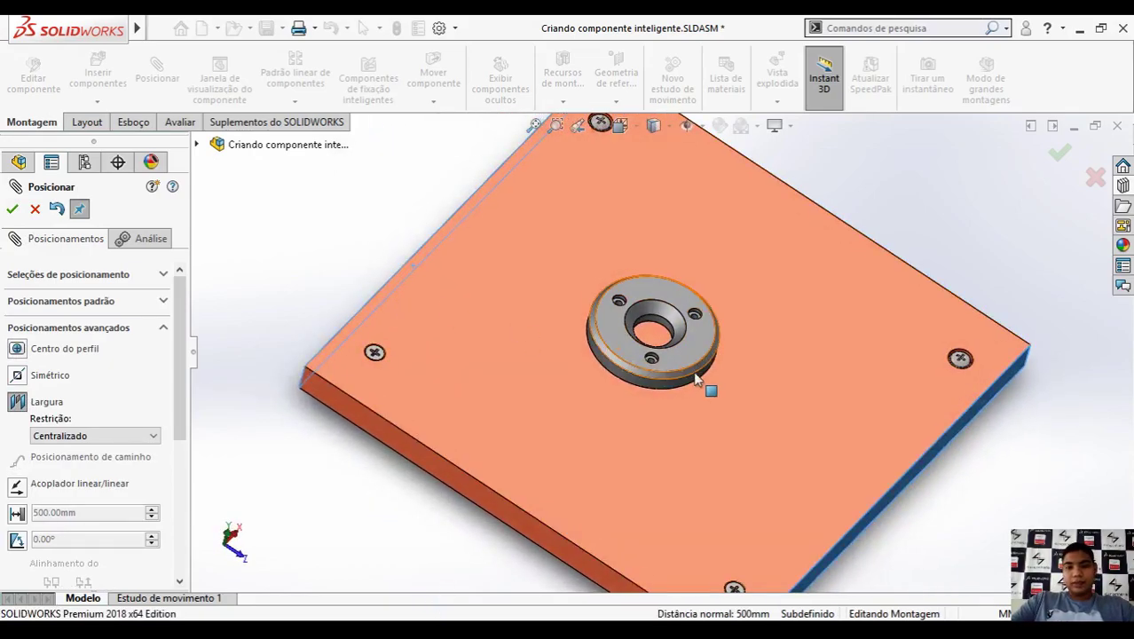
left_click(686, 384)
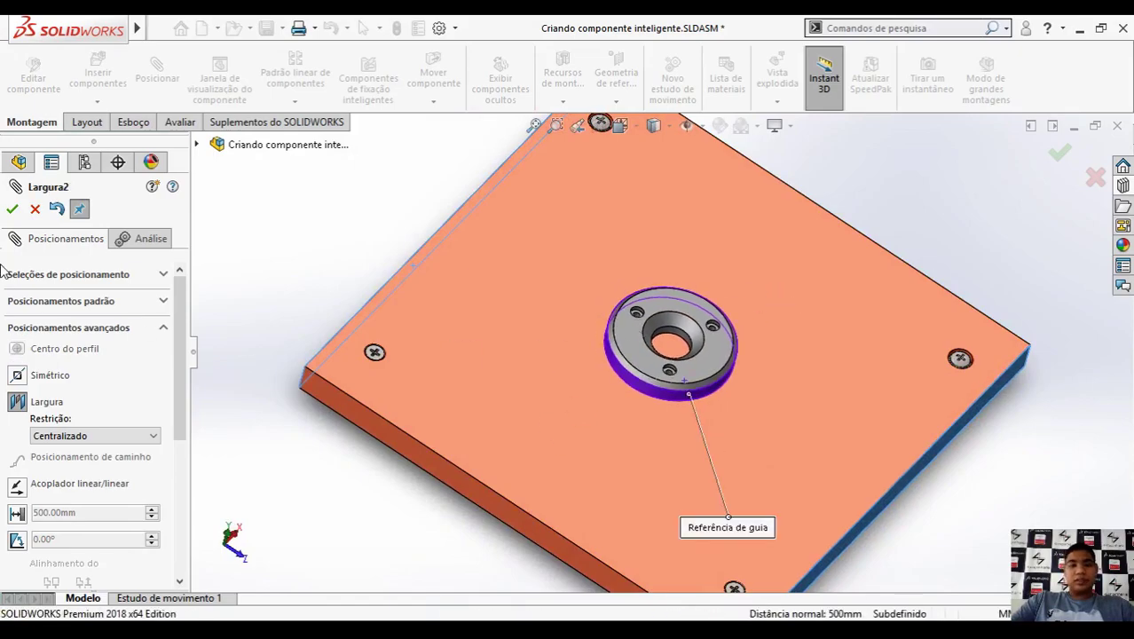
left_click(11, 211)
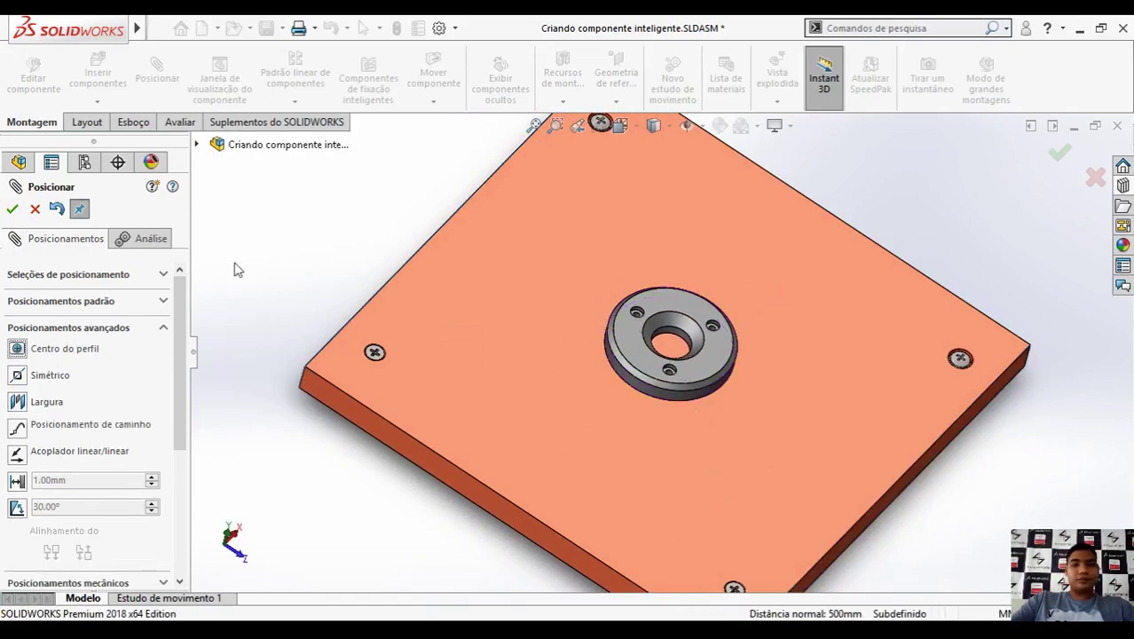
left_click(12, 210)
Step: Insert the centring ring's smart features with all cuts, screws and washers, using the base plate's upper face as reference
middle_click_drag(408, 324, 630, 350)
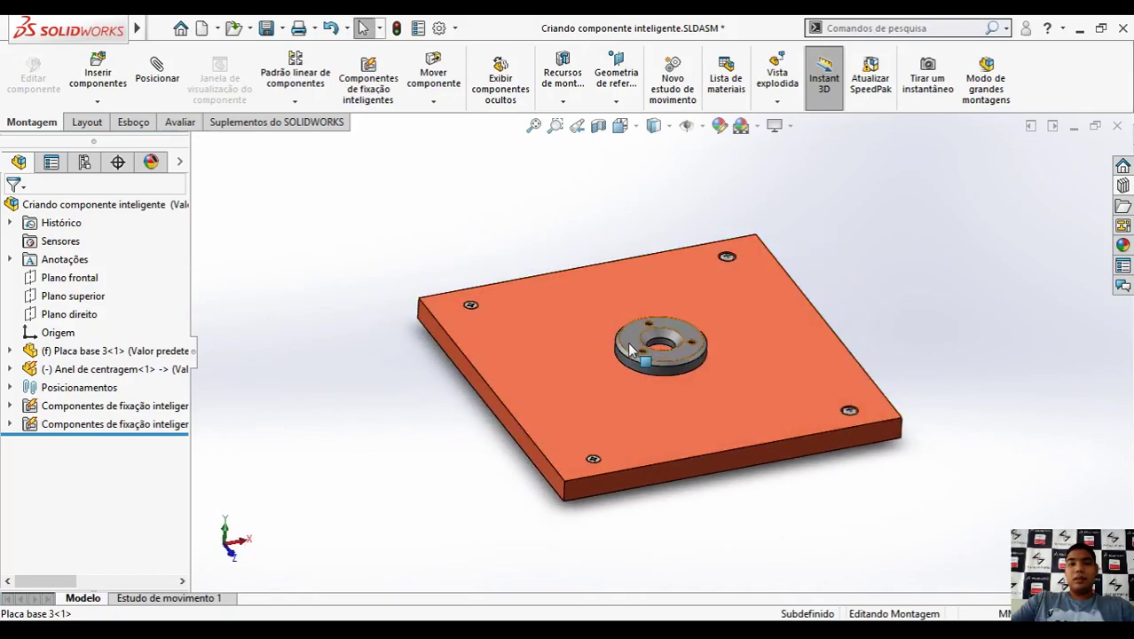
key("ctrl+7")
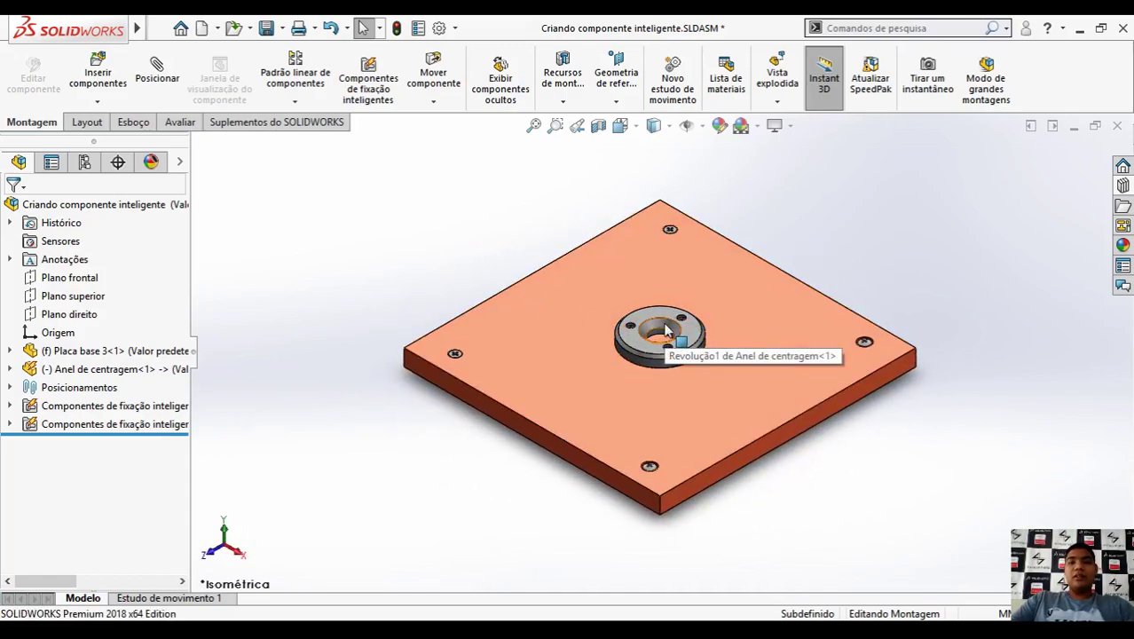
scroll(687, 332, "down", 3)
left_click(699, 325)
right_click(700, 328)
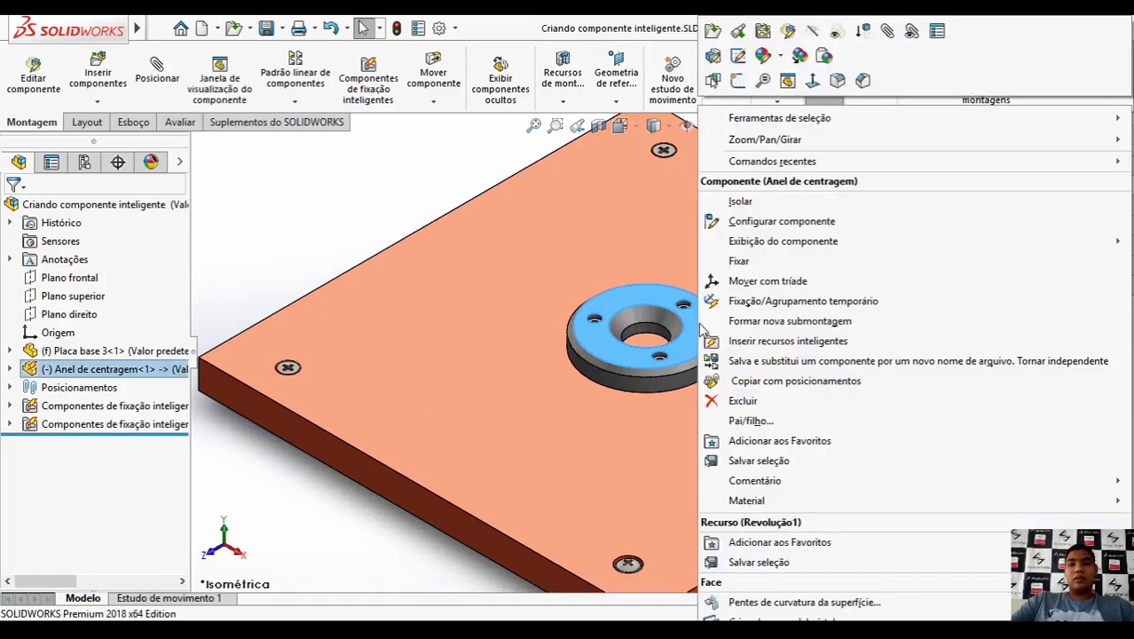
left_click(858, 342)
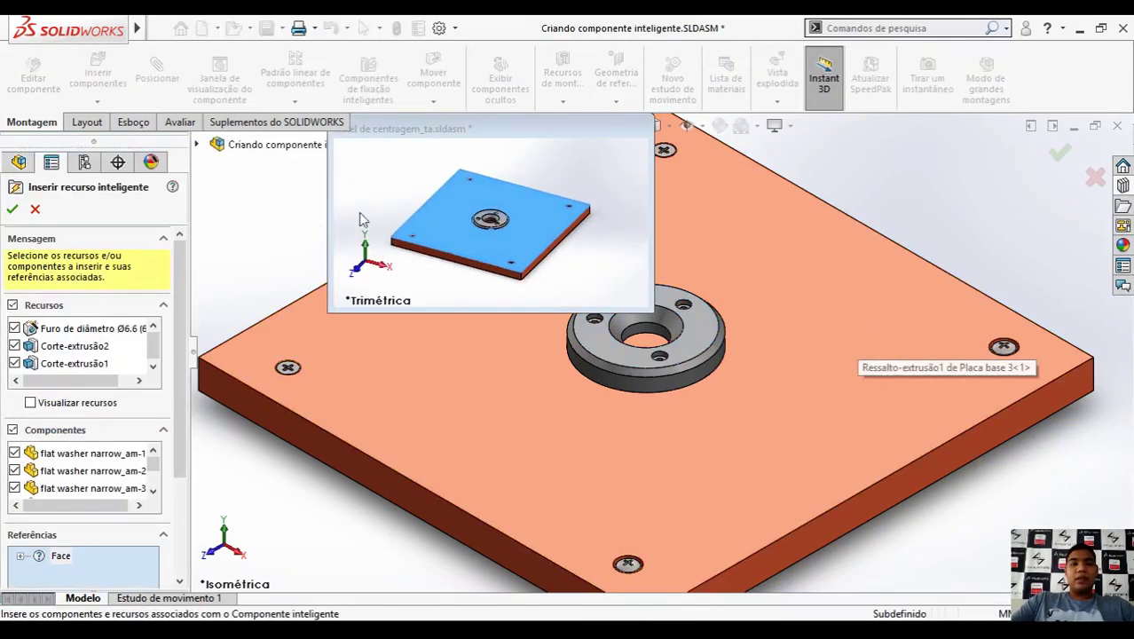
left_click_drag(470, 129, 371, 120)
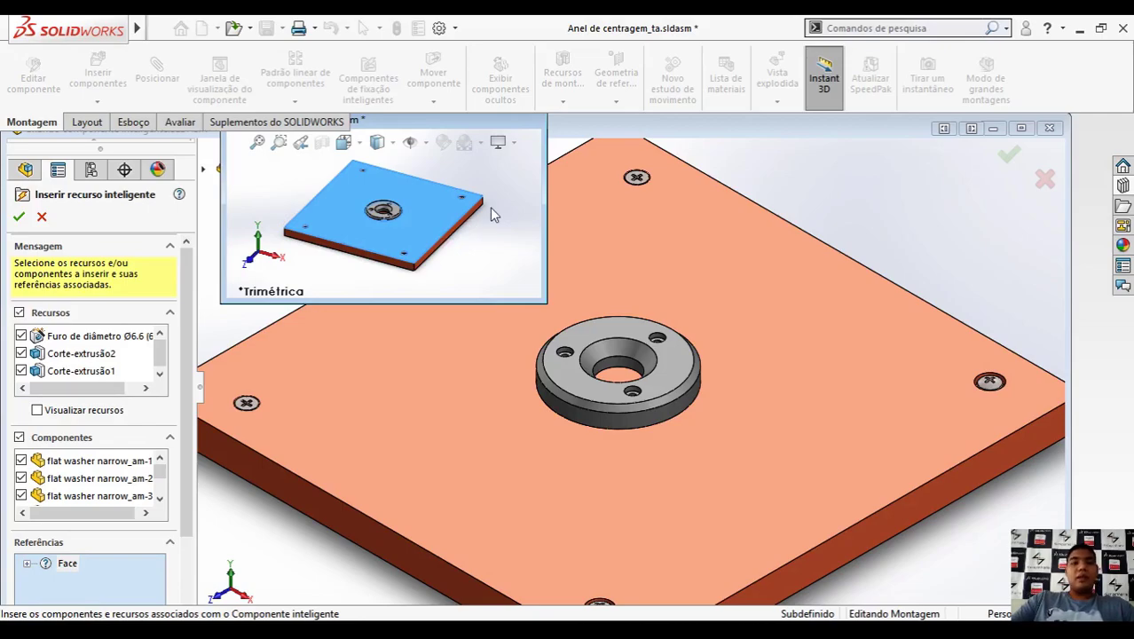
left_click(799, 389)
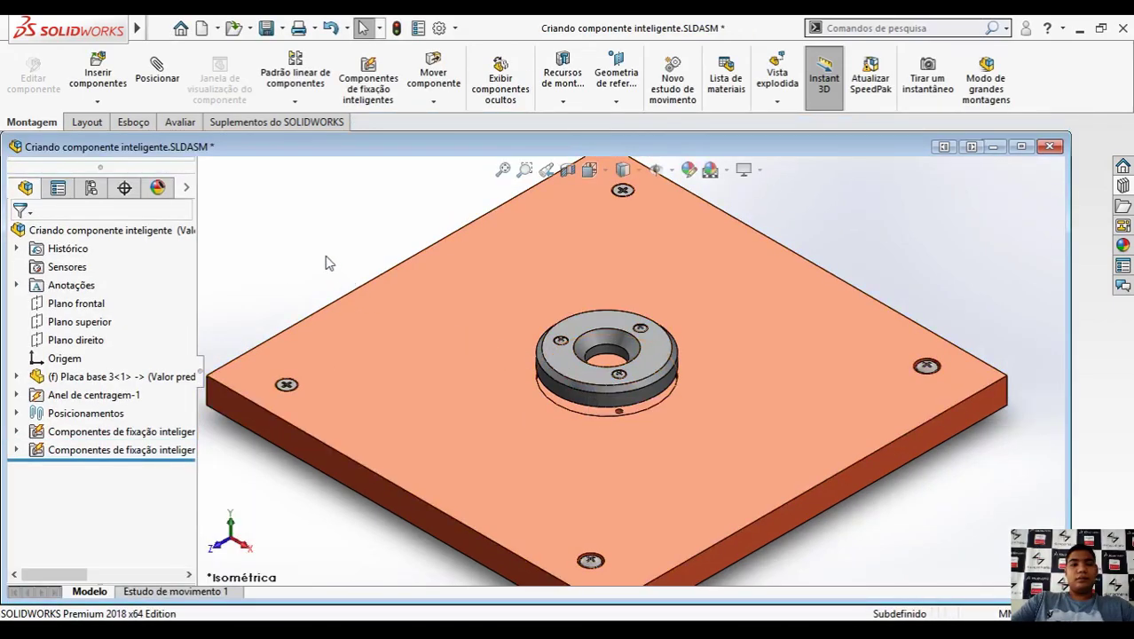
left_click(1020, 146)
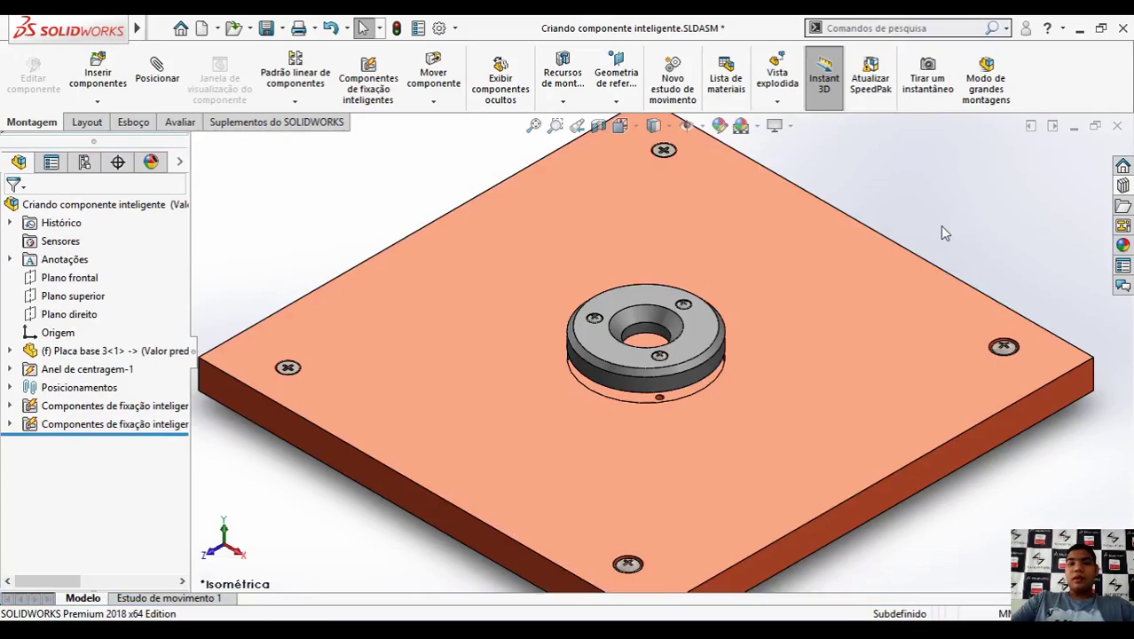
Step: Raise the centring ring above the base plate to expose the inserted recess and holes
middle_click_drag(691, 369, 679, 313)
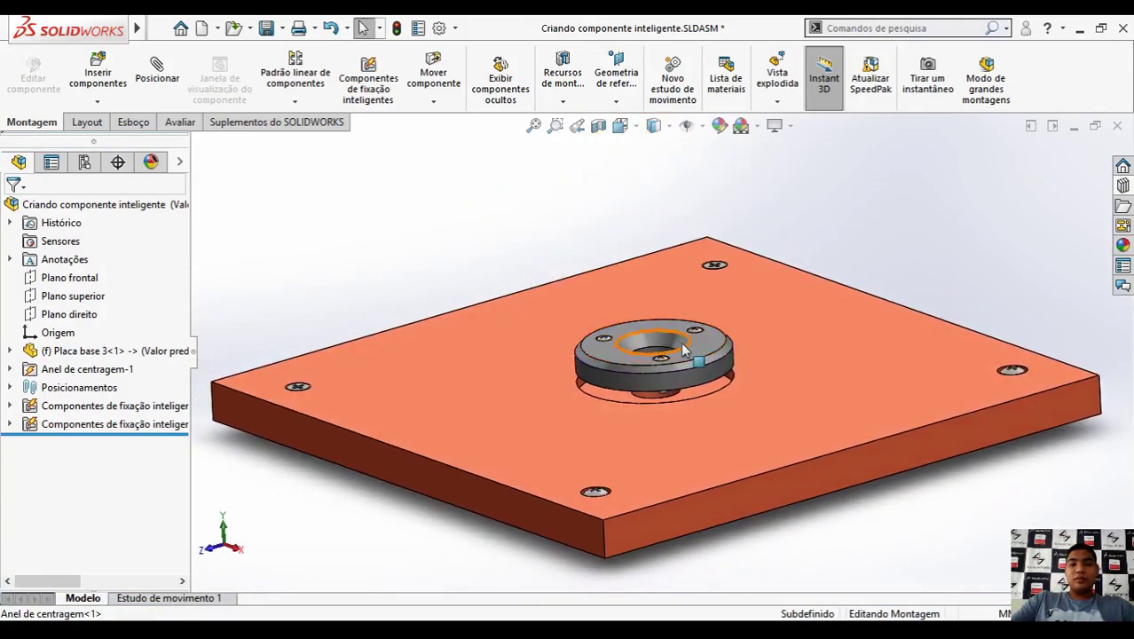
scroll(684, 353, "down", 1)
left_click(685, 355)
left_click_drag(694, 278, 700, 211)
middle_click_drag(744, 354, 738, 401)
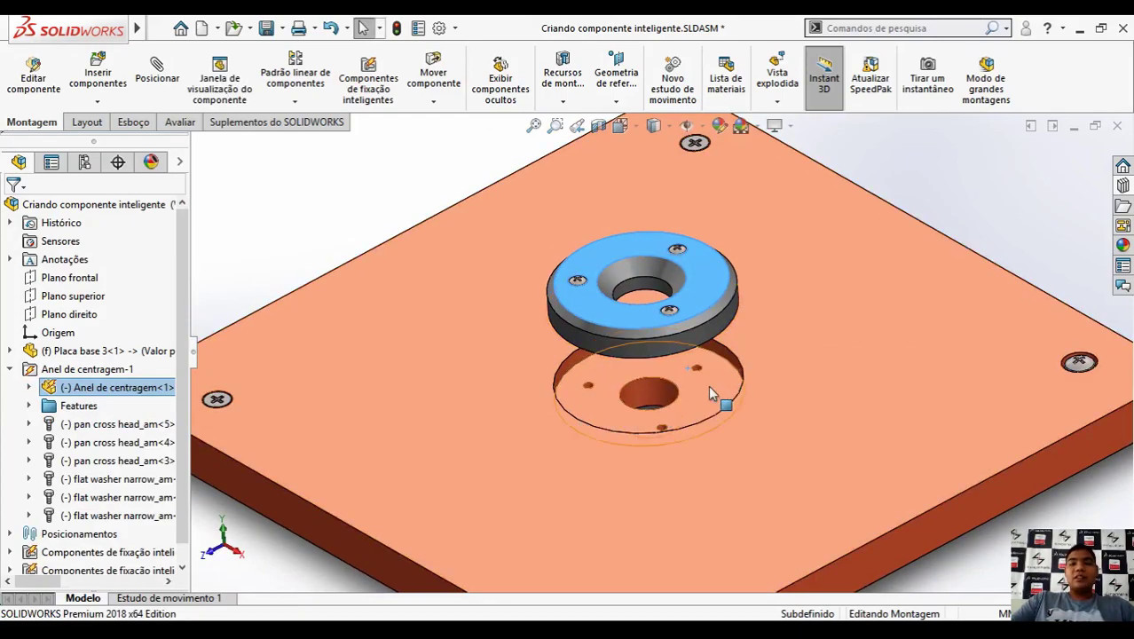
Step: Examine up close how a pan cross head screw is seated in the raised centring ring
scroll(633, 275, "down", 2)
left_click(359, 166)
scroll(585, 279, "down", 3)
middle_click_drag(581, 284, 578, 351)
scroll(569, 309, "down", 4)
scroll(612, 301, "up", 8)
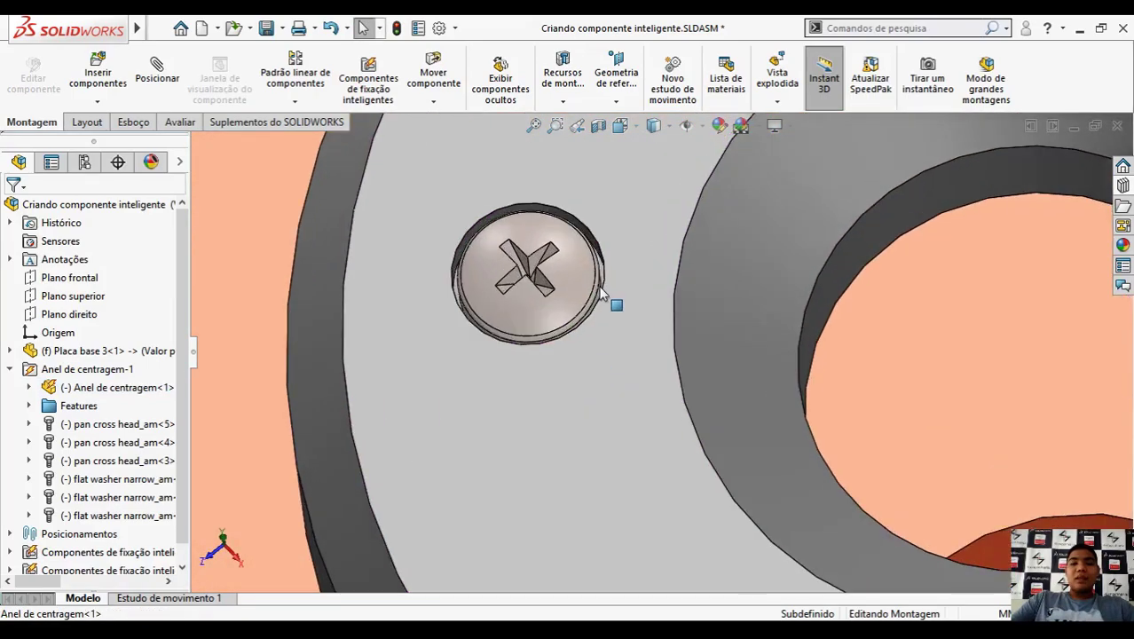
Step: Add a Concentric mate between a pan cross head screw's cylindrical face and the matching small hole in the base plate's recess
middle_click_drag(674, 392, 667, 318)
scroll(676, 329, "up", 1)
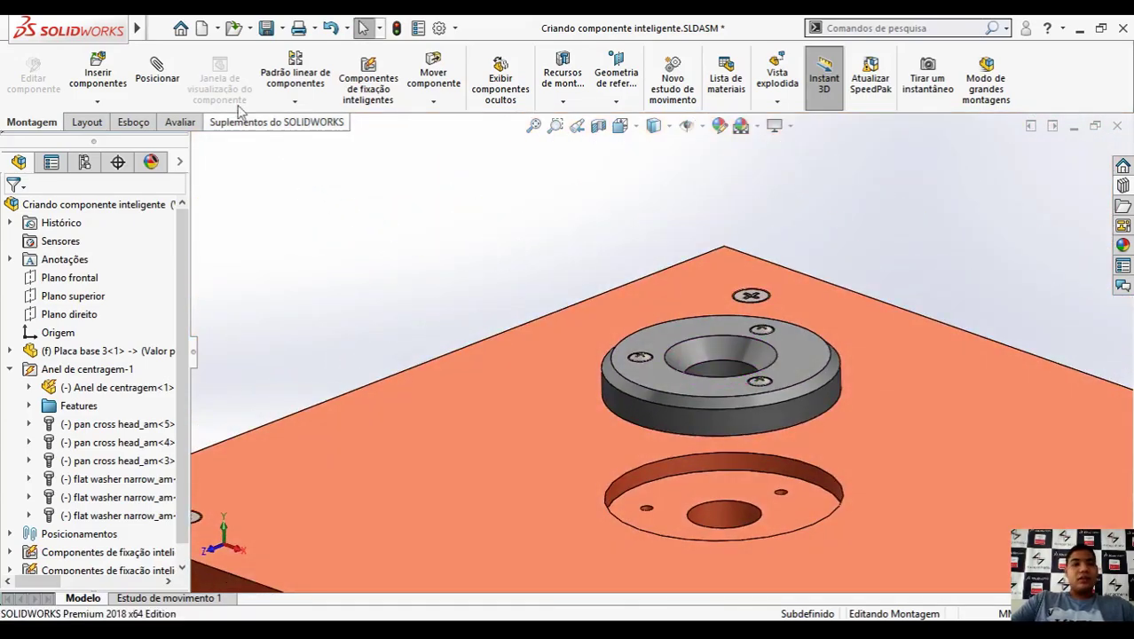
left_click(157, 71)
middle_click_drag(619, 382, 650, 501)
left_click(683, 410)
right_click(80, 309)
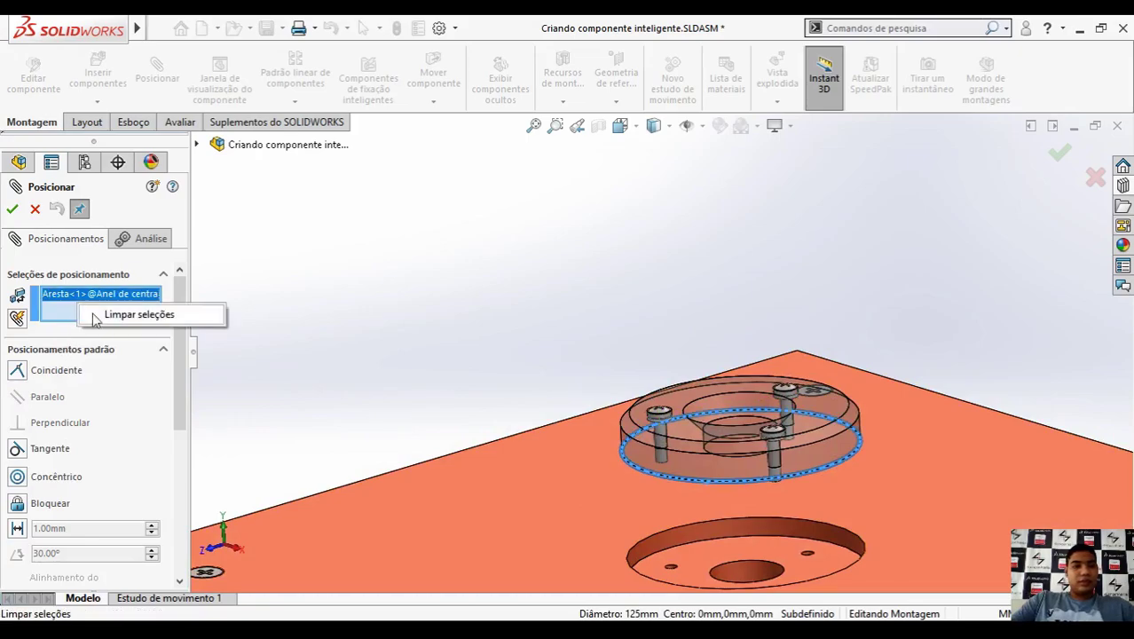
left_click(96, 315)
middle_click_drag(549, 404, 687, 302)
left_click(691, 318)
scroll(688, 302, "down", 10)
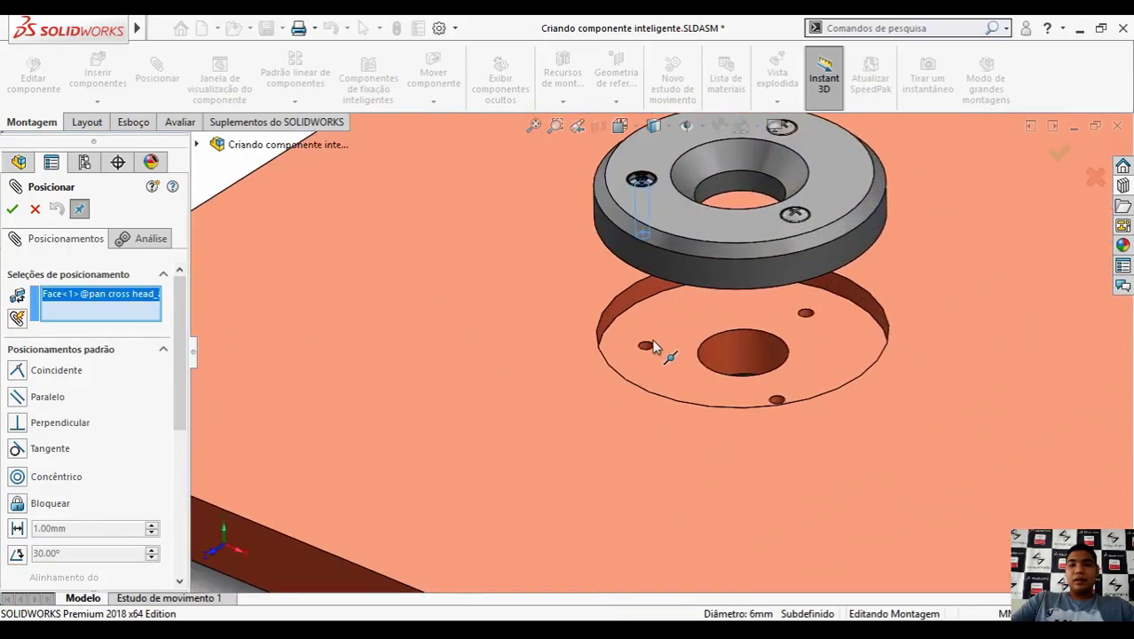
scroll(650, 350, "down", 2)
left_click(643, 355)
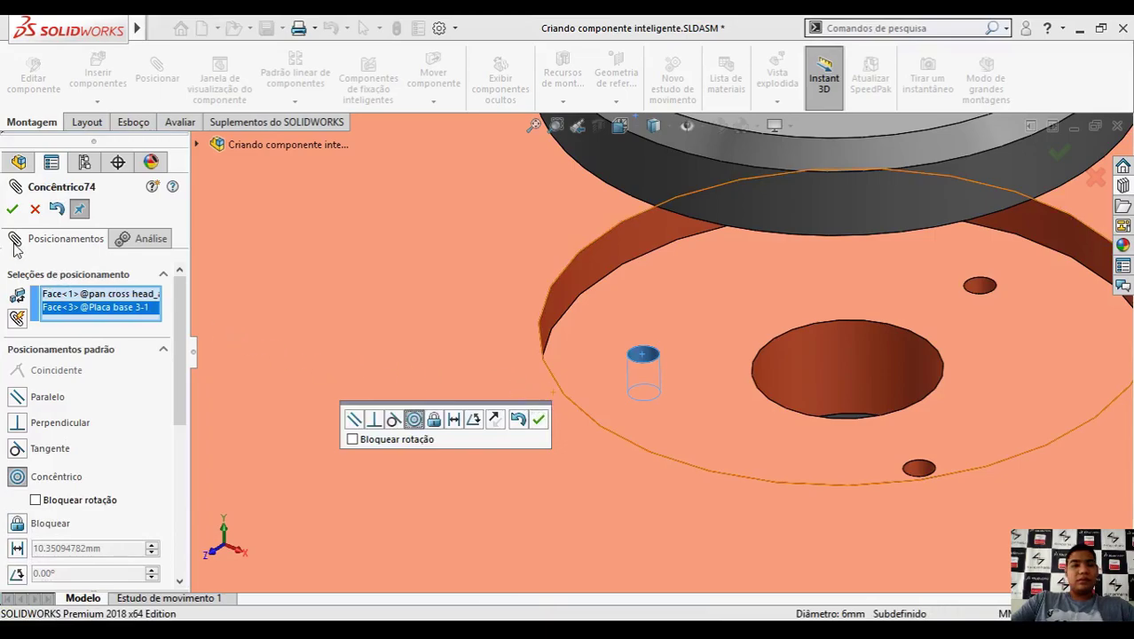
left_click(13, 209)
Step: Add a Coincident mate between the centring ring's underside and the floor of the base plate's recess, and finish mating
scroll(550, 351, "up", 5)
middle_click_drag(578, 365, 595, 256)
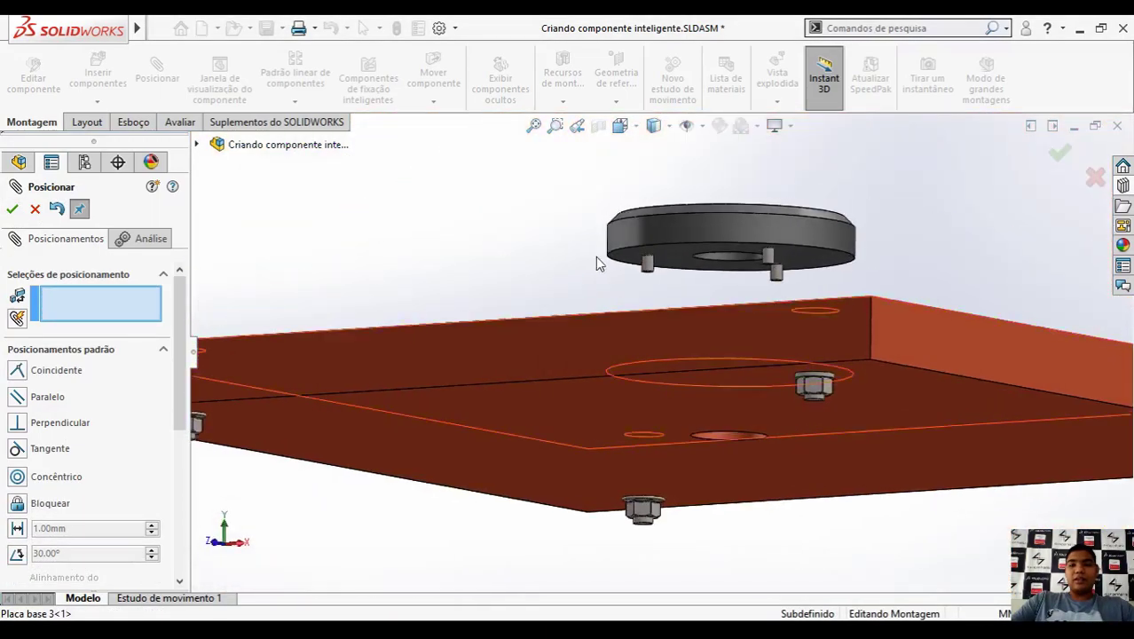
left_click(688, 271)
mouse_move(689, 271)
middle_mouse_down()
mouse_move(662, 394)
mouse_move(689, 274)
middle_mouse_up()
scroll(683, 282, "down", 5)
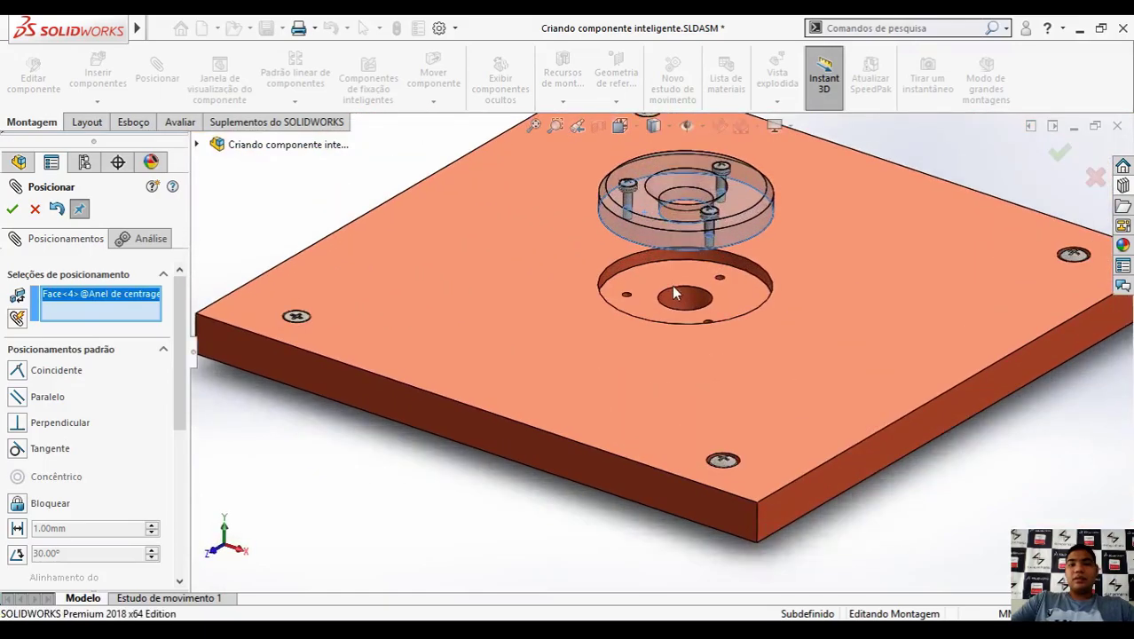
left_click(578, 332)
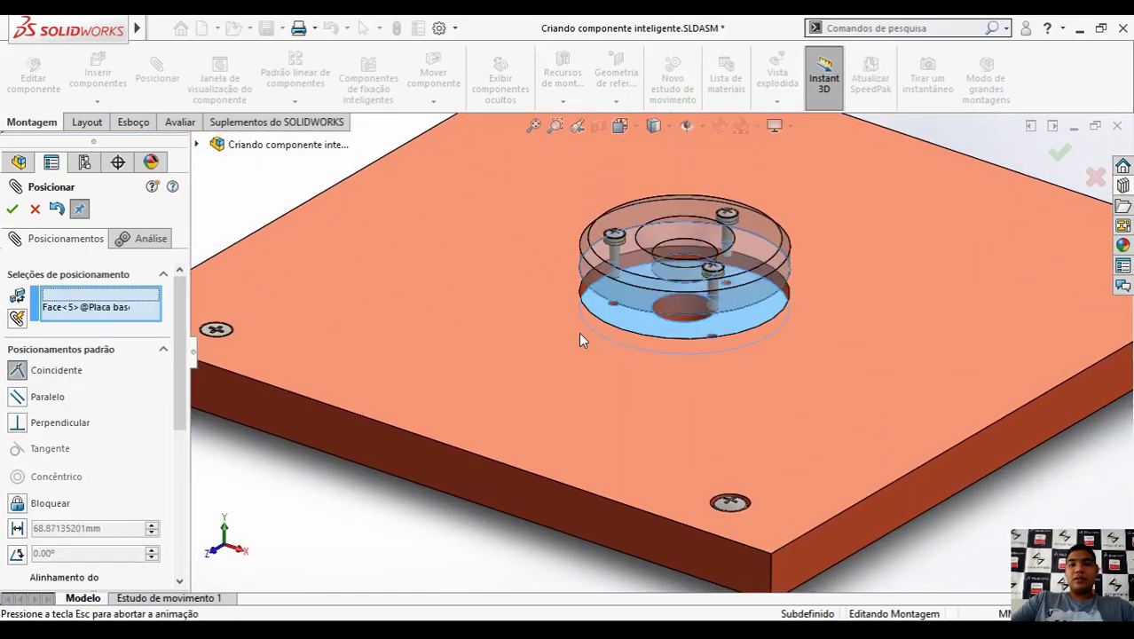
left_click(13, 209)
left_click(33, 210)
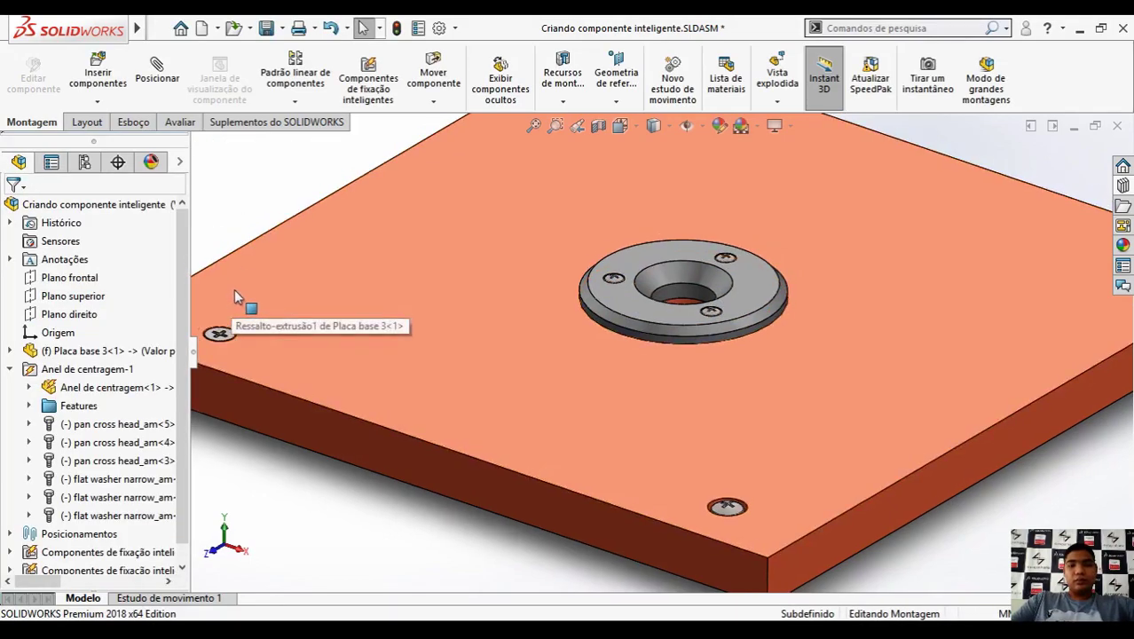
Step: Show the assembly in isometric view and save it together with all its modified parts
key("ctrl+7")
left_click(267, 29)
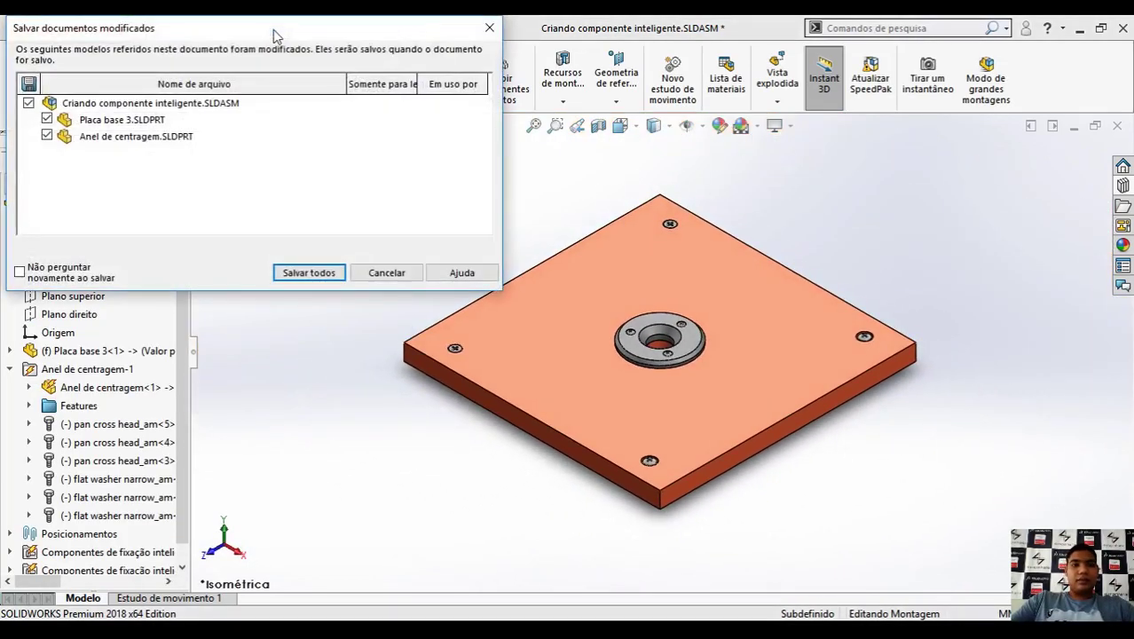
left_click(315, 273)
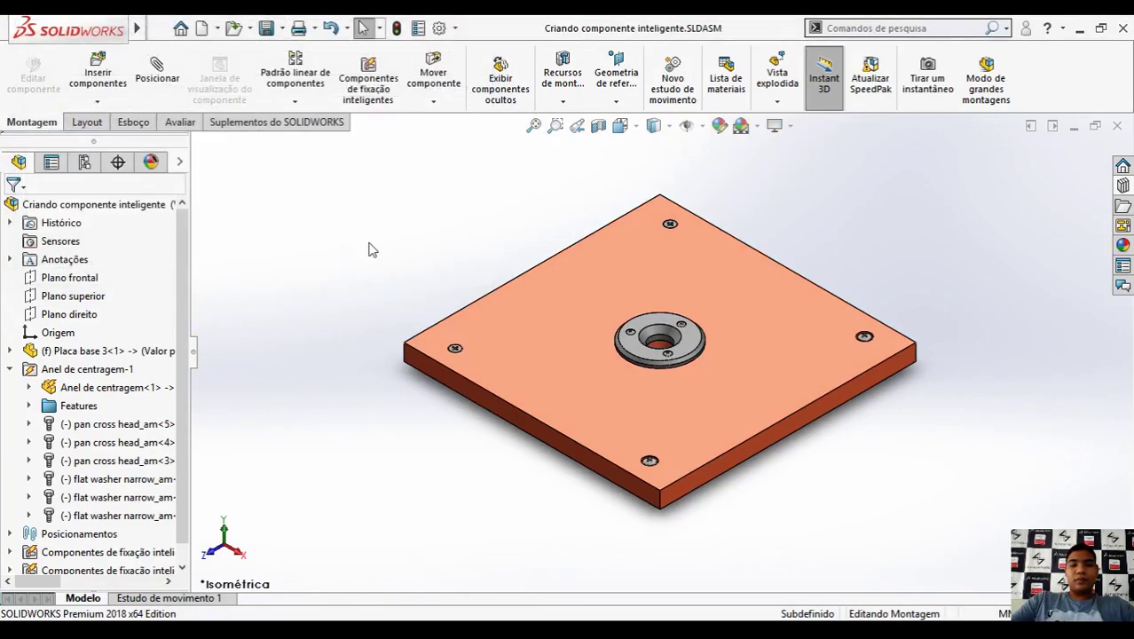